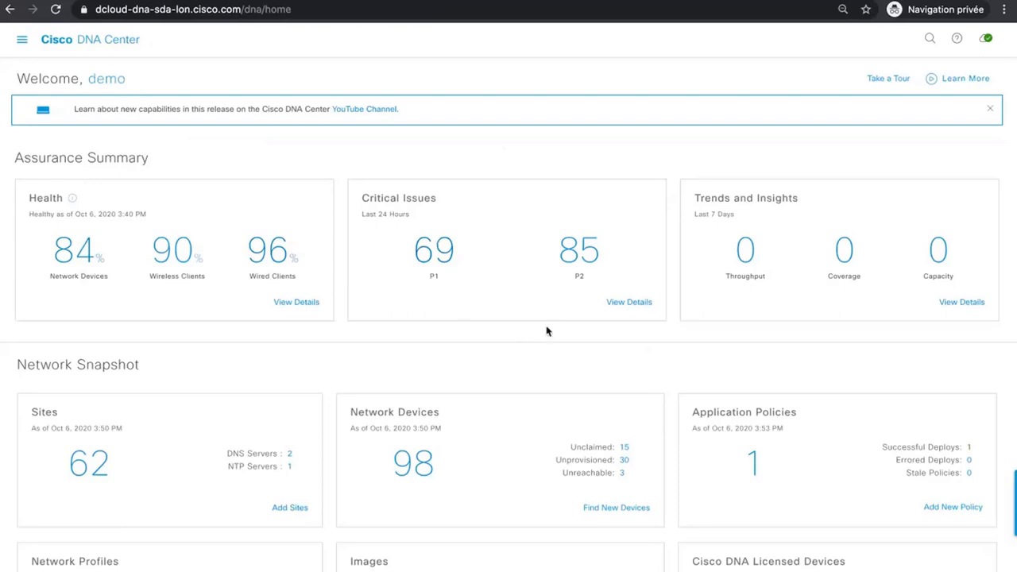
- Open License Manager from the 82 count in the Cisco DNA Licensed Devices tile
scroll(546, 331, down, 2)
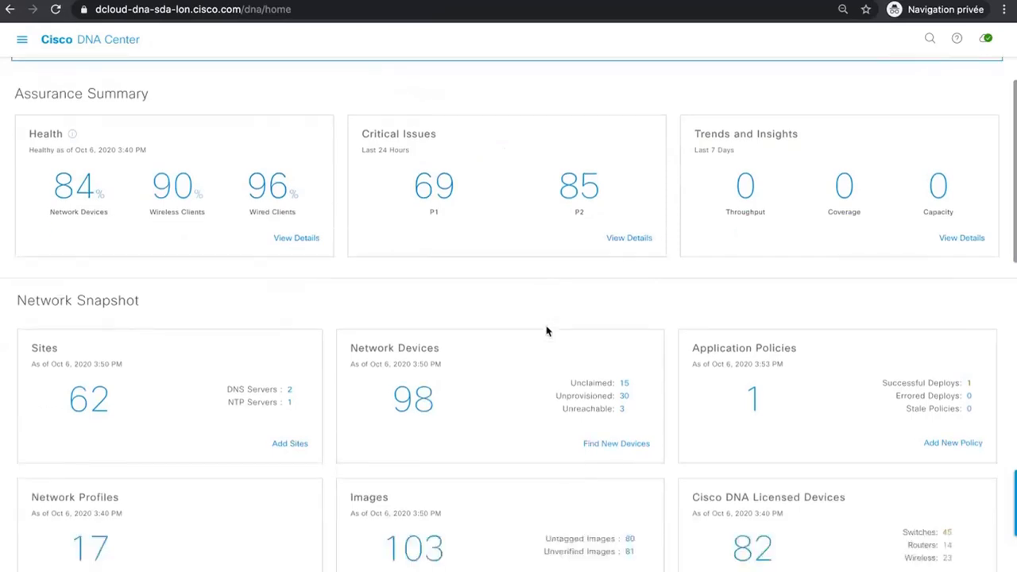
scroll(547, 332, down, 3)
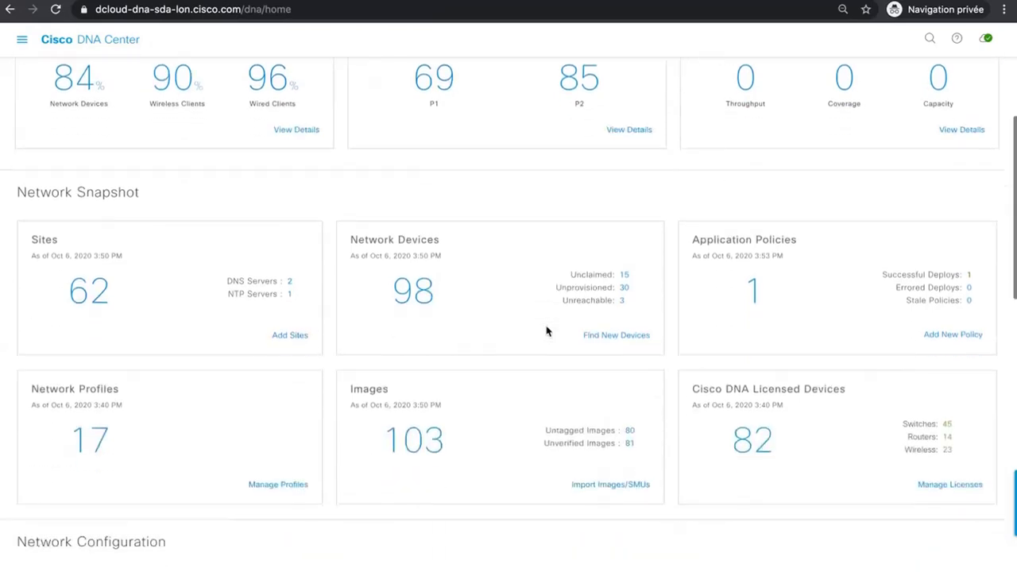
scroll(546, 331, down, 2)
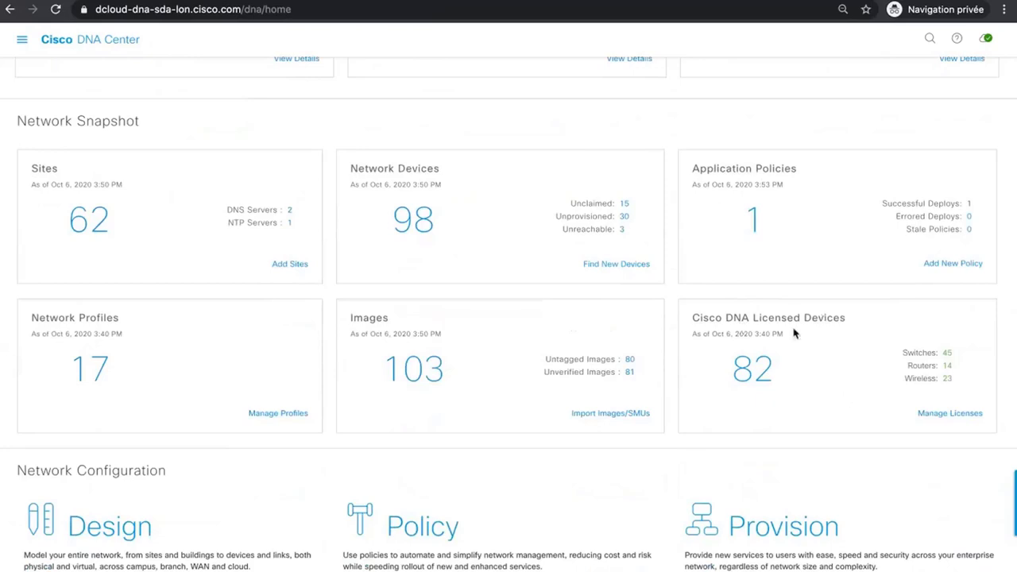
click(768, 364)
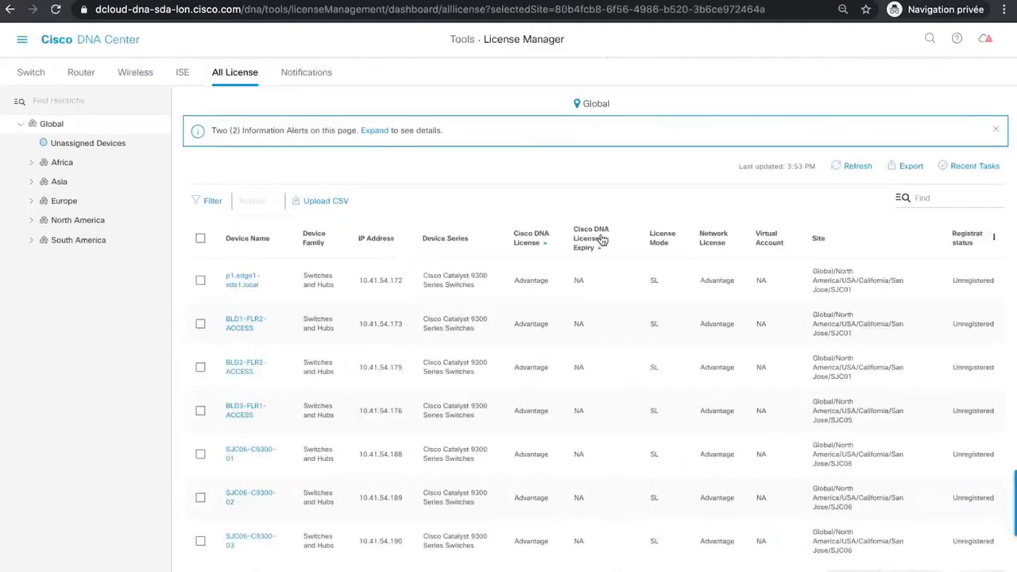
- Zoom in, inspect p1.edge1-sda1.local's Advantage licence and IP, then open the Tools list
key(ctrl+plus)
key(ctrl+plus)
key(ctrl+plus)
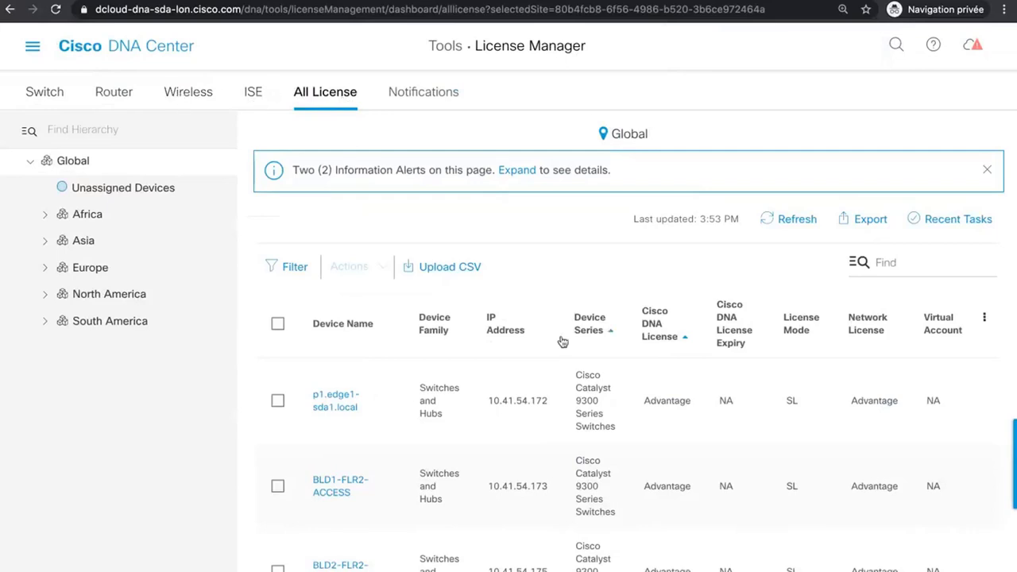
drag(650, 400, 682, 400)
drag(583, 387, 679, 398)
click(639, 412)
drag(485, 402, 517, 404)
scroll(517, 403, right, 5)
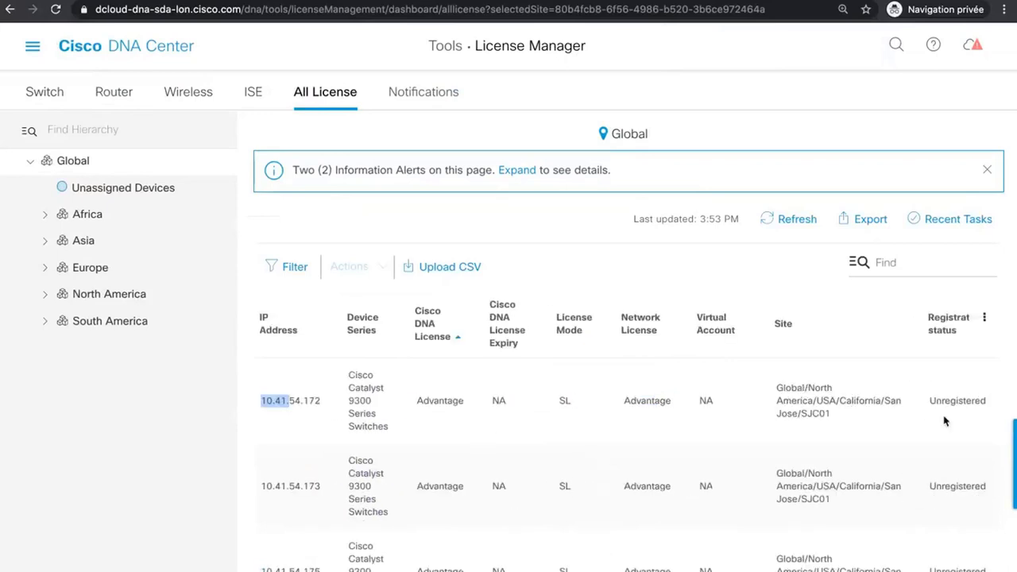
scroll(945, 421, left, 5)
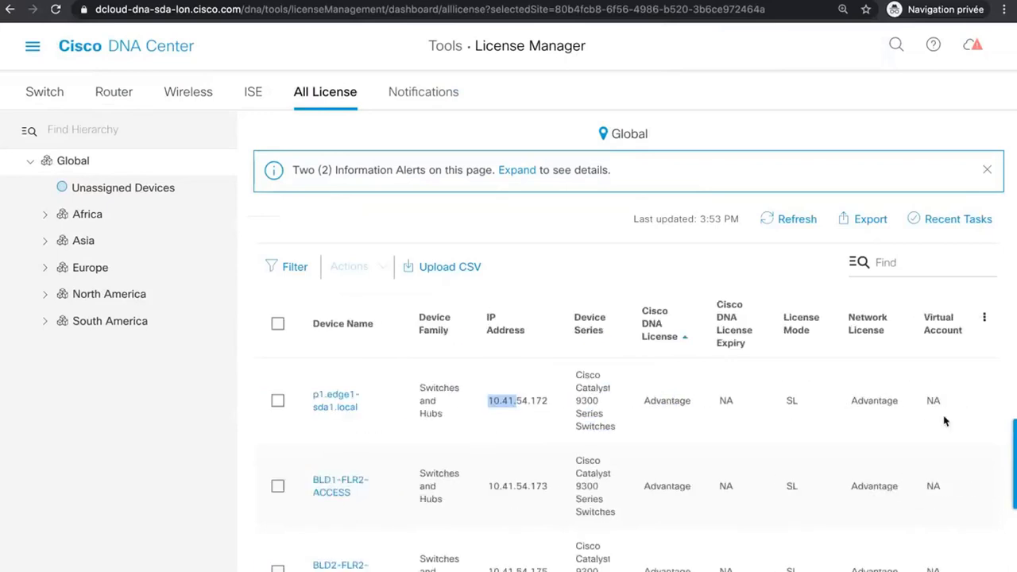
click(35, 49)
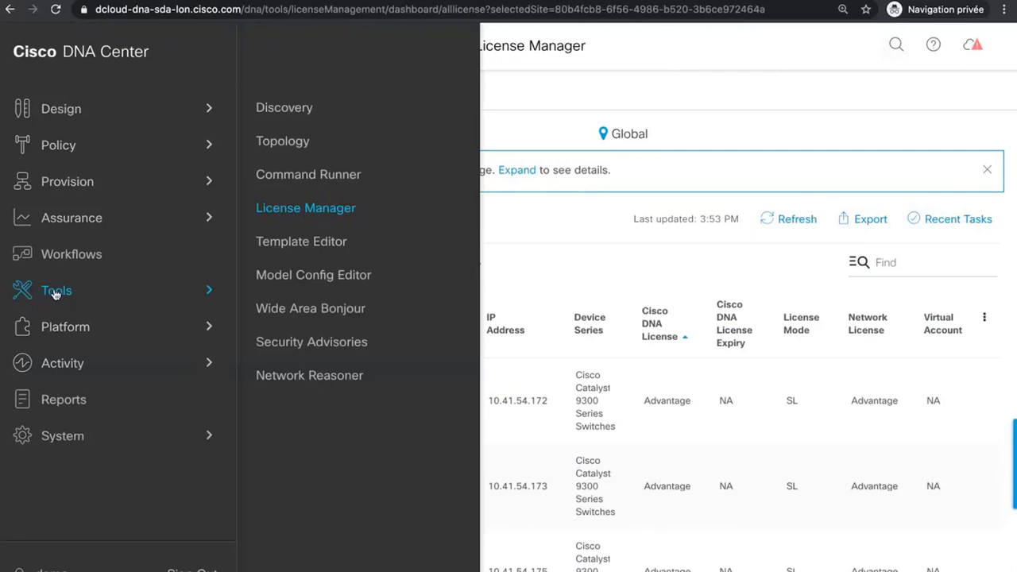
- Open Topology, zoom into the 12-device San José cluster and select site SJC01
click(285, 143)
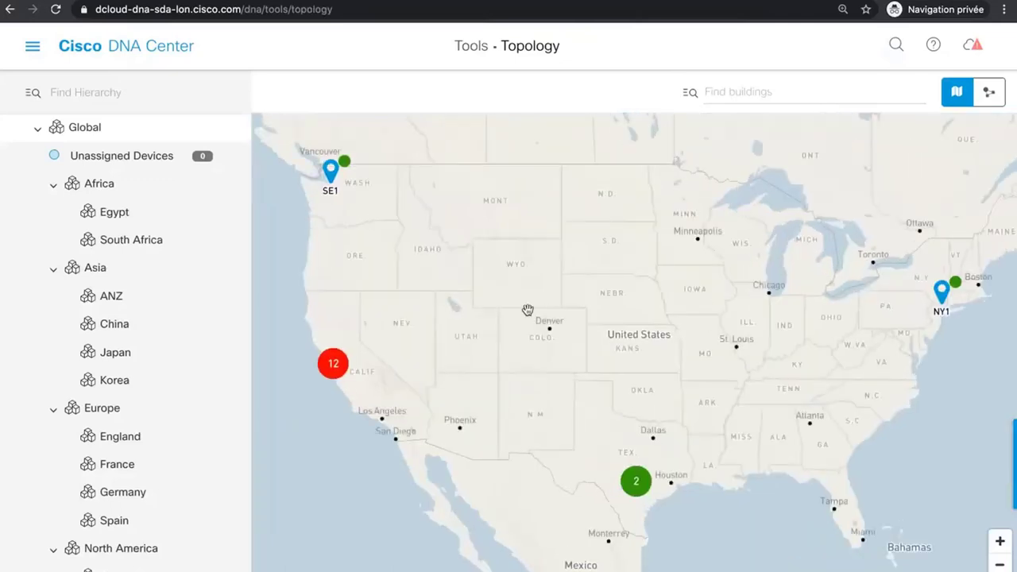
click(336, 373)
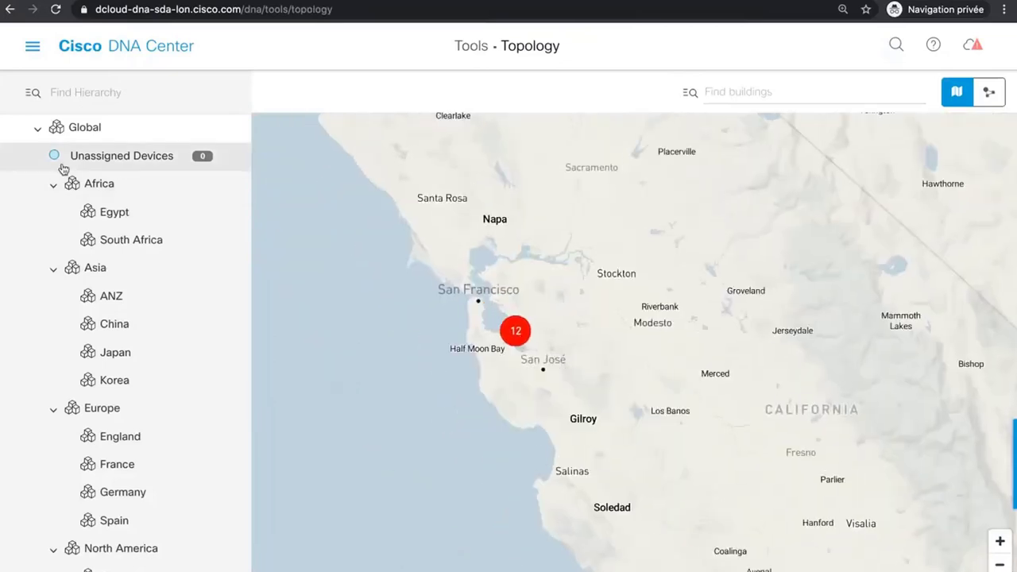
scroll(86, 239, down, 7)
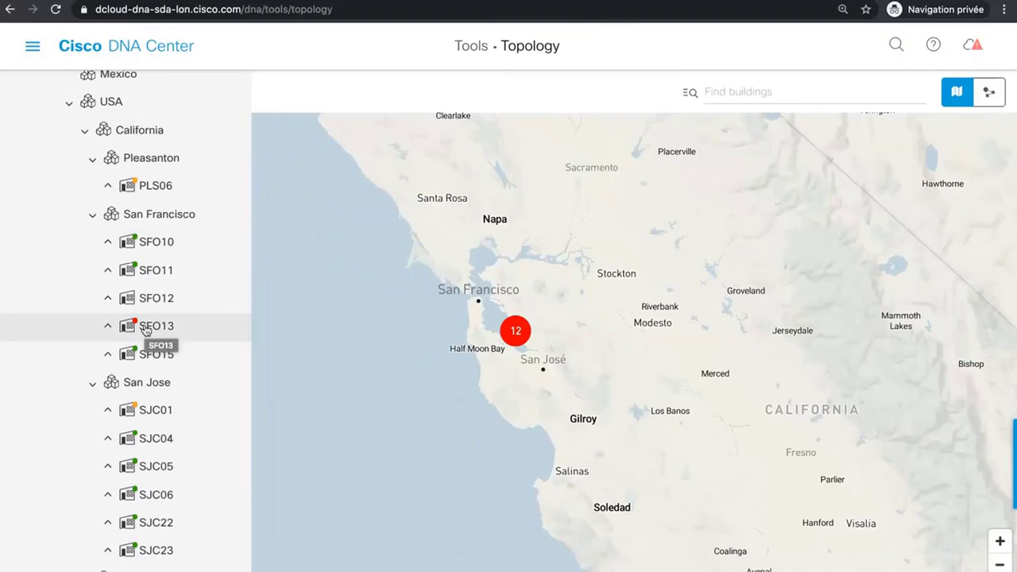
click(125, 412)
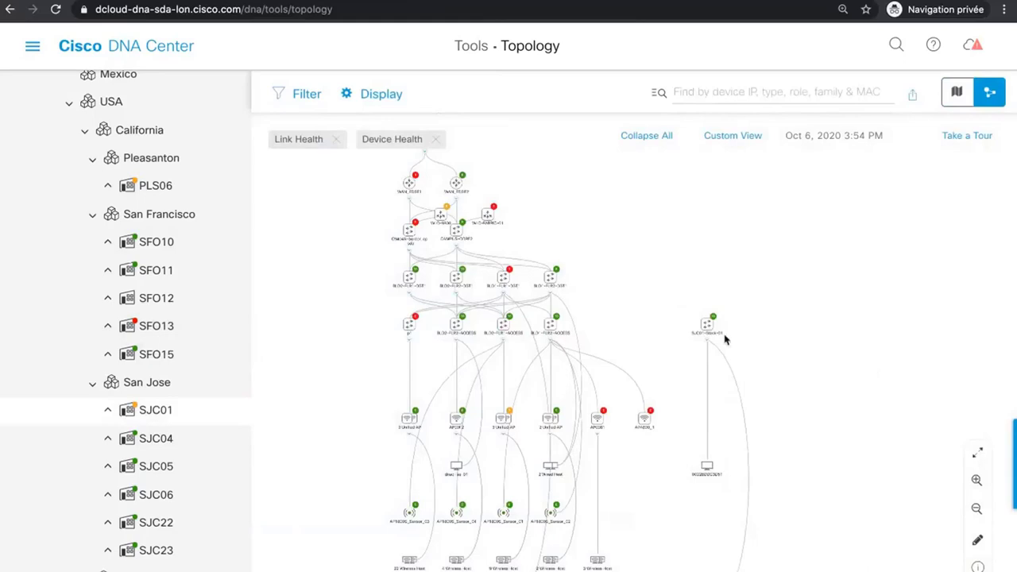
- Inspect the CAMPUS-CORE2 to BLD2-FLR2-DST1 link and the CAMPUS-CORE2 device details
key(ctrl+plus)
key(ctrl+plus)
key(ctrl+plus)
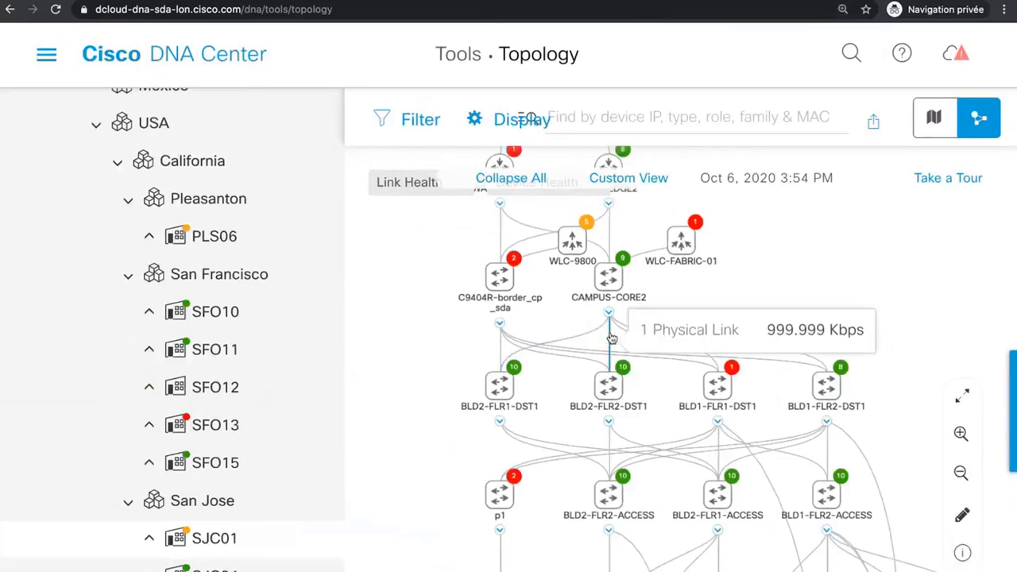
click(611, 339)
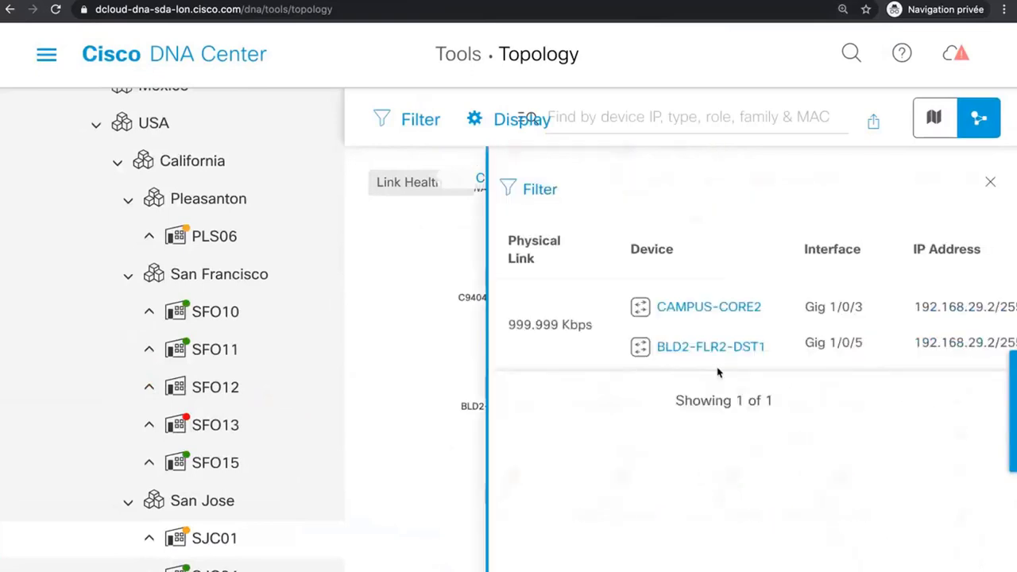
click(990, 183)
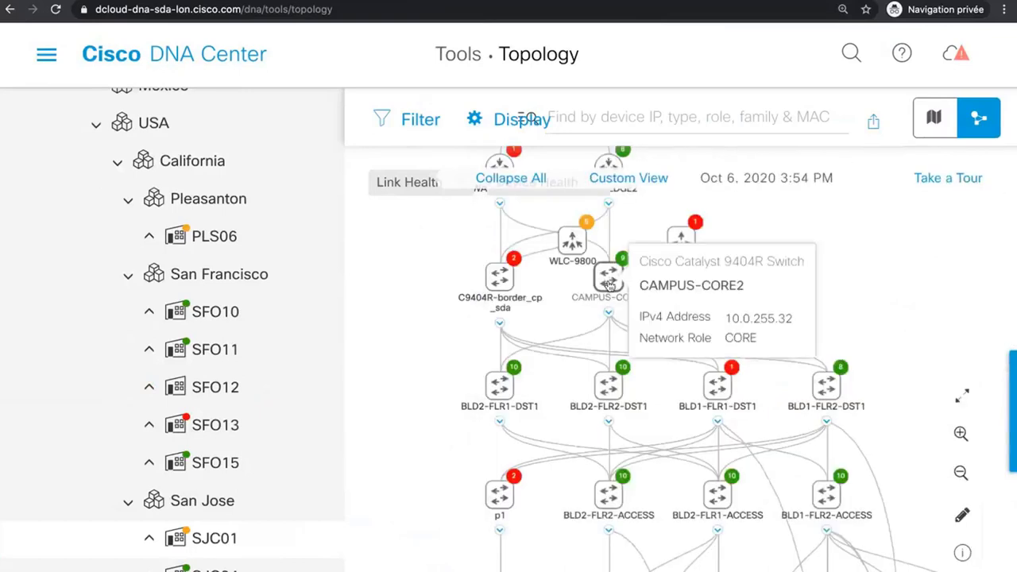
click(609, 279)
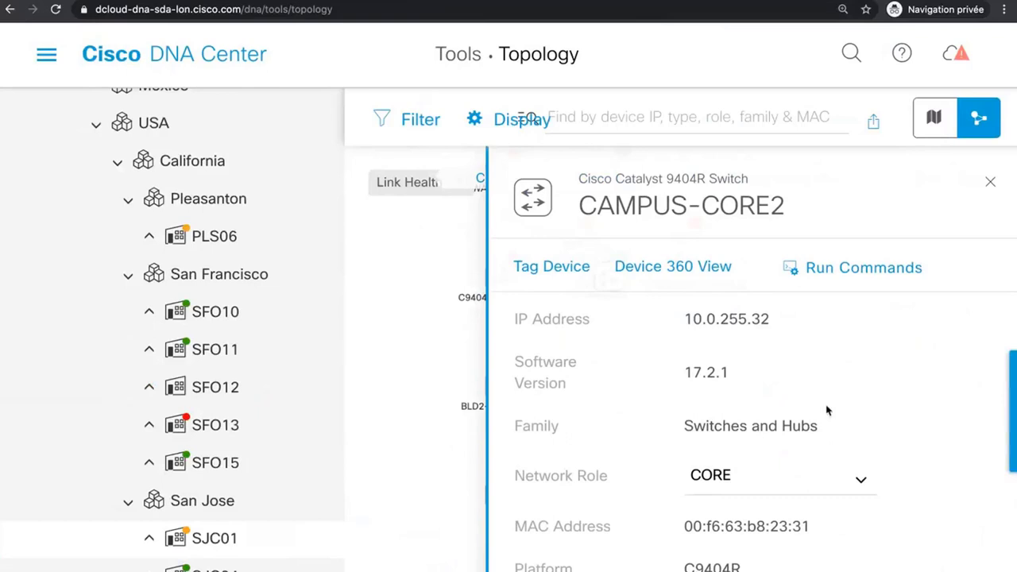
scroll(804, 394, down, 1)
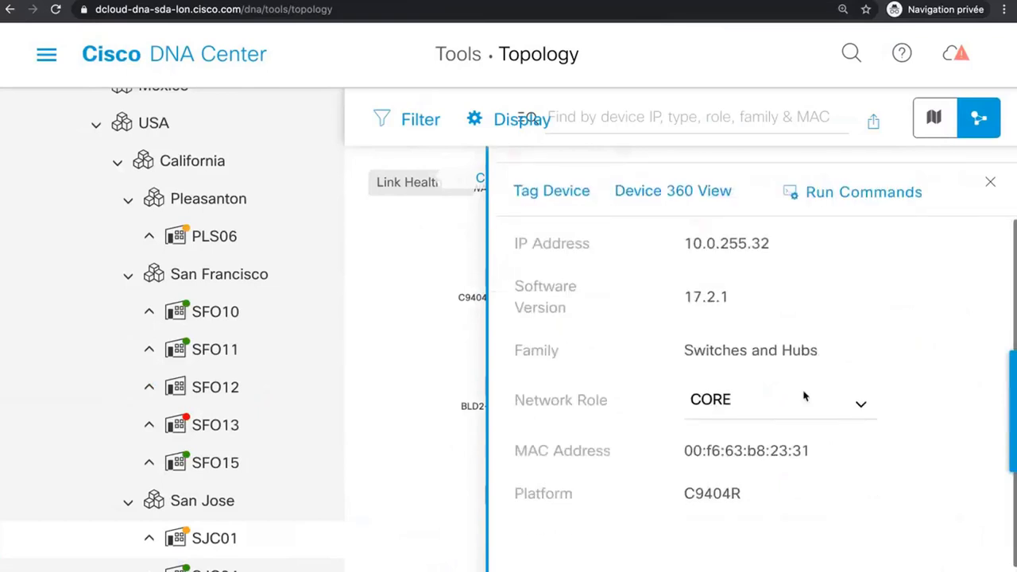
scroll(794, 397, up, 1)
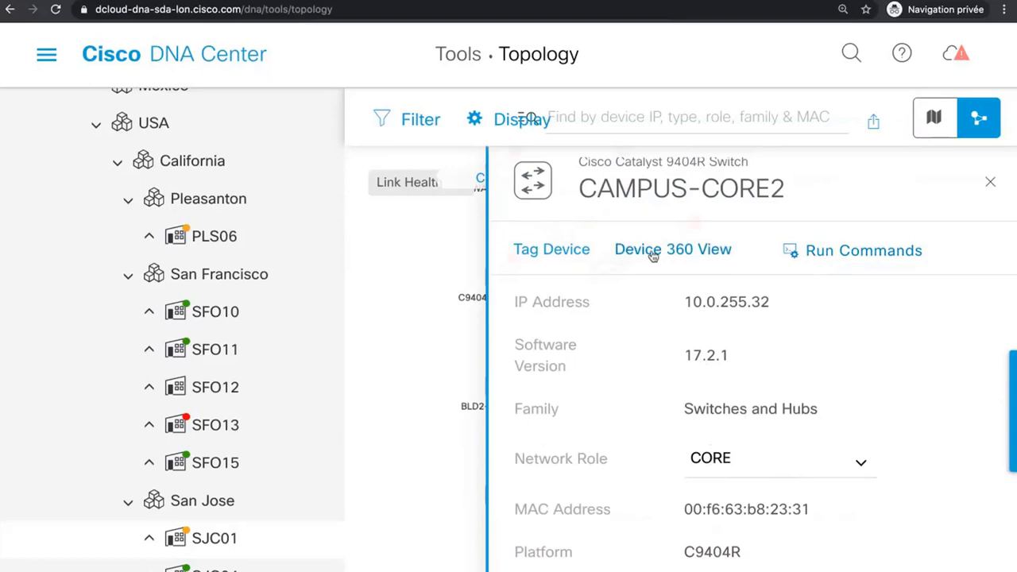
click(989, 185)
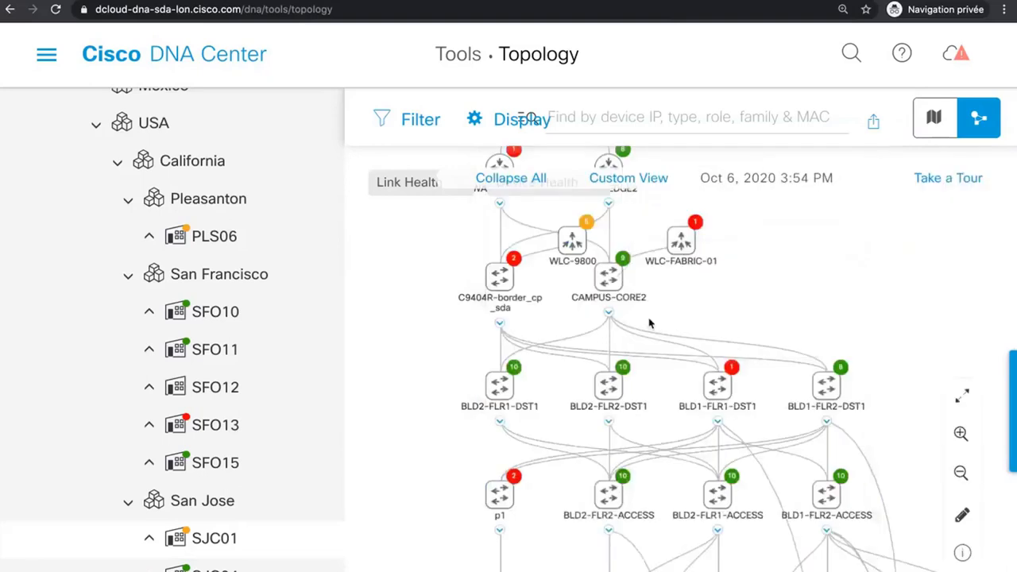
- Browse the topology's VRF filter list and dismiss it without applying
click(408, 129)
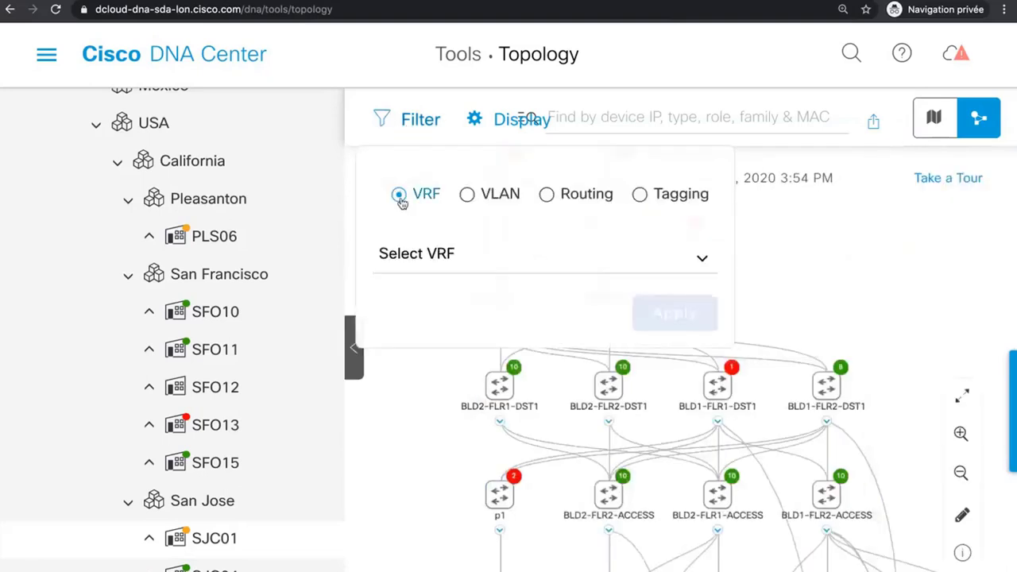
click(703, 261)
scroll(541, 451, down, 5)
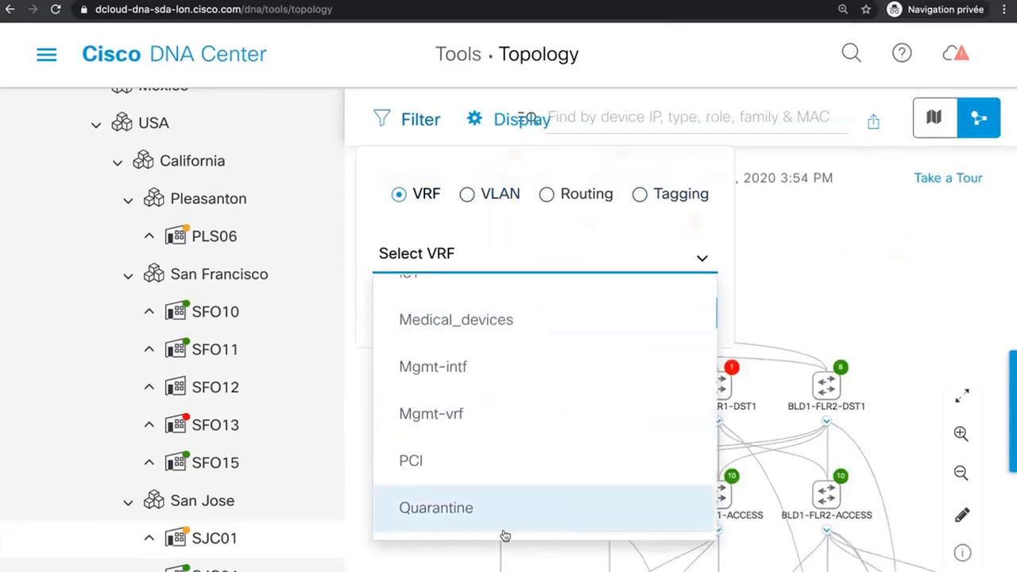
scroll(533, 424, up, 5)
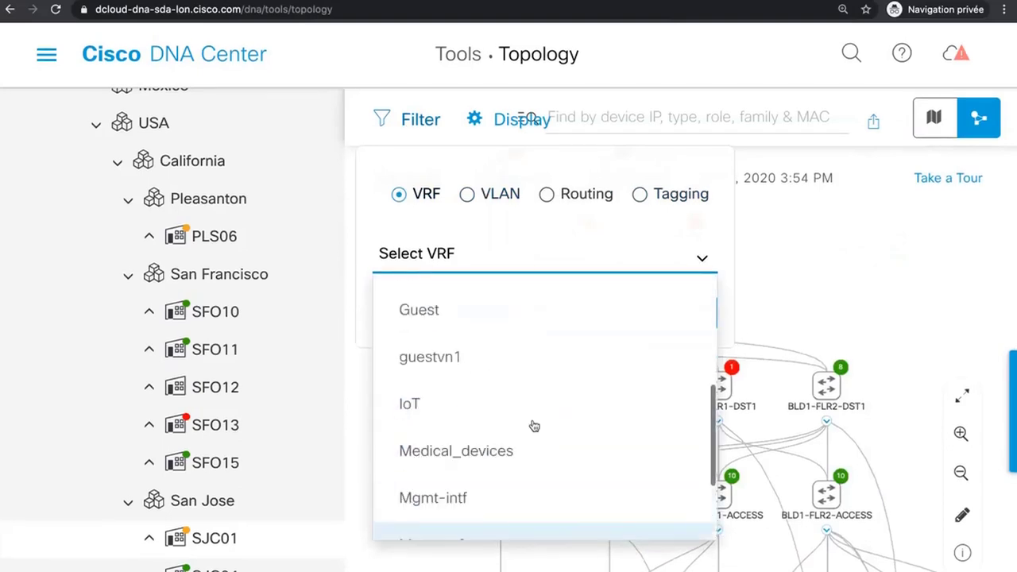
click(931, 236)
- Switch to map view, return to the SJC01 graph and reset page zoom to 110%
click(937, 127)
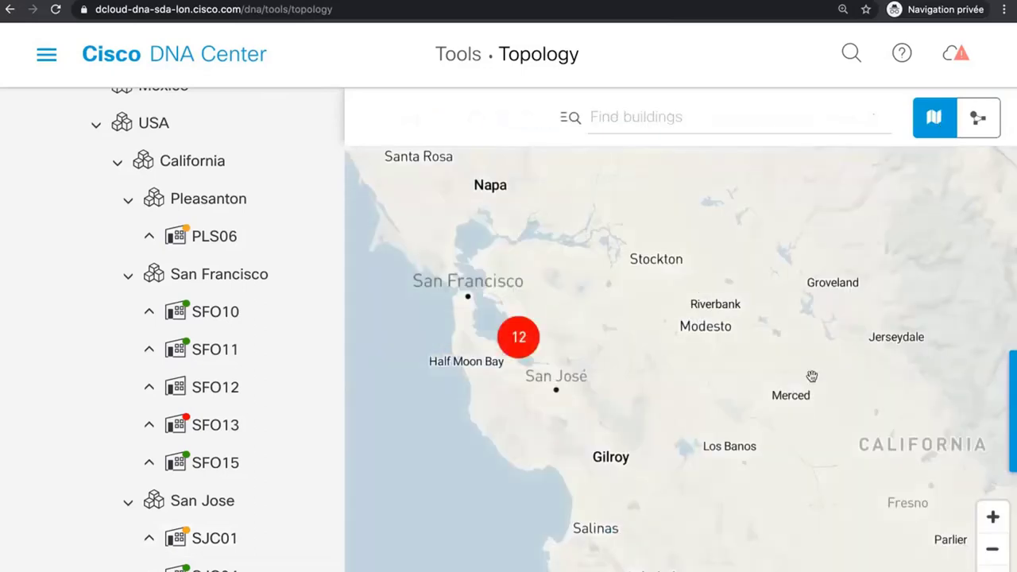
scroll(230, 367, up, 3)
scroll(232, 369, up, 5)
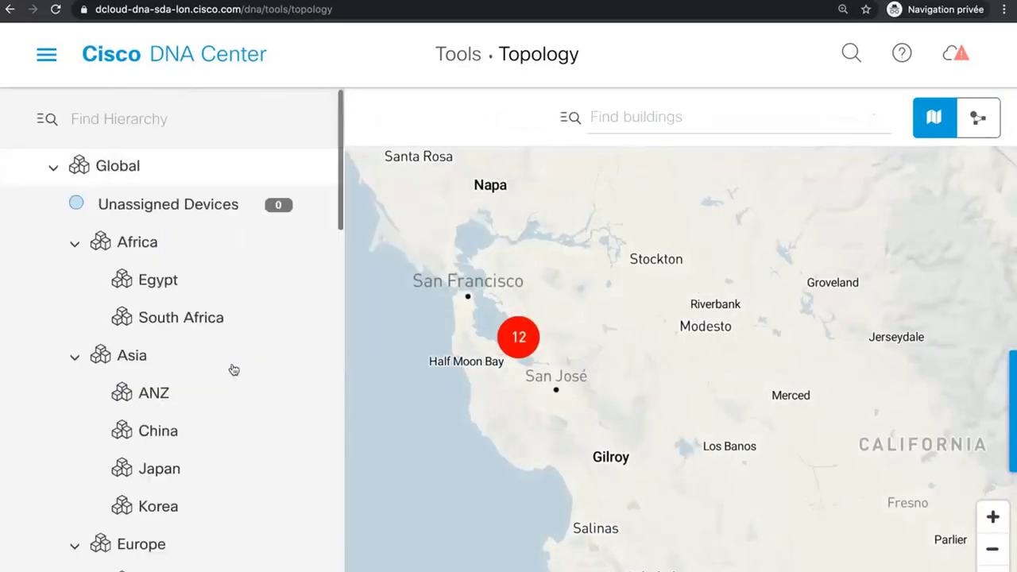
click(140, 208)
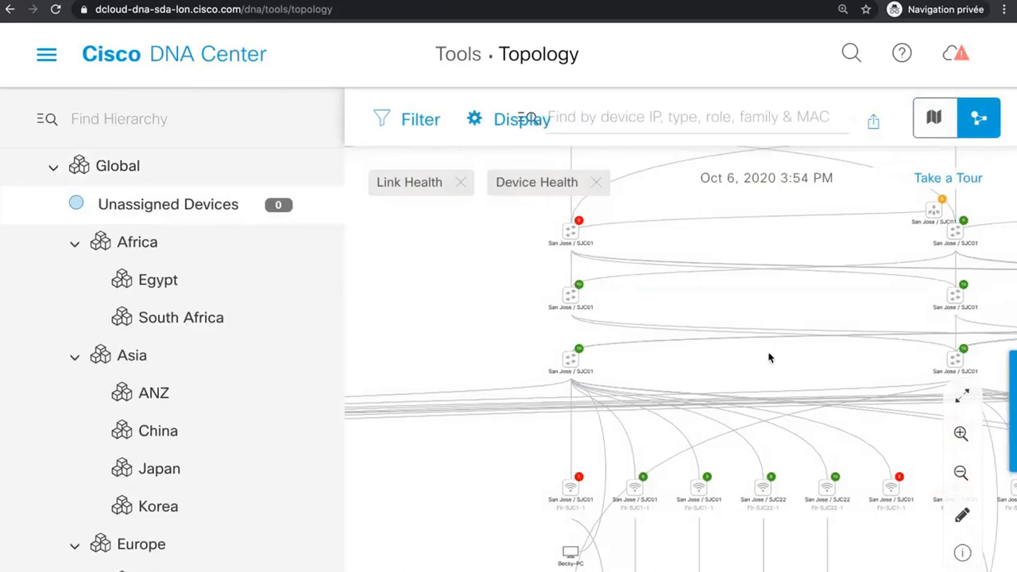
key(ctrl+minus)
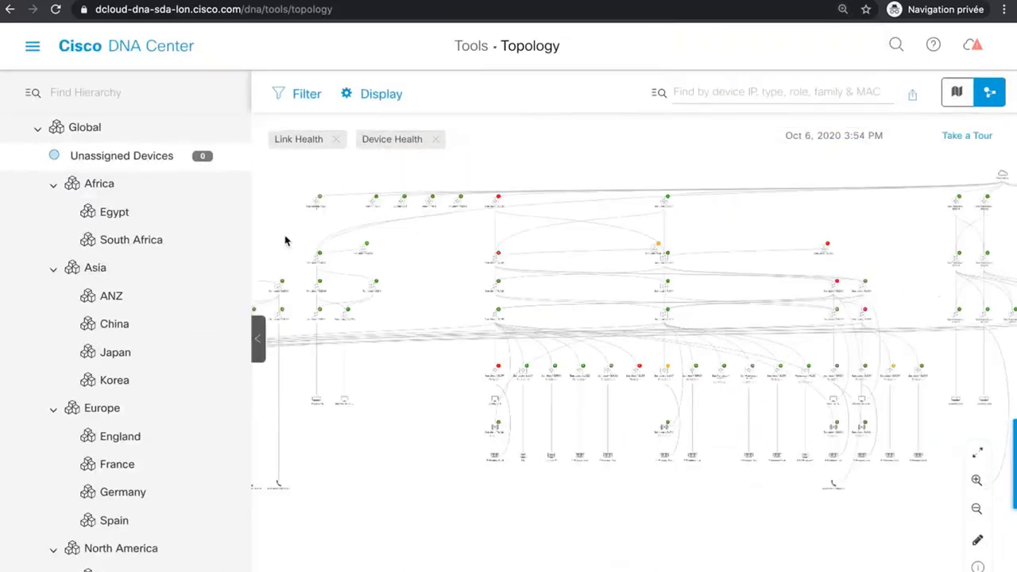
click(32, 51)
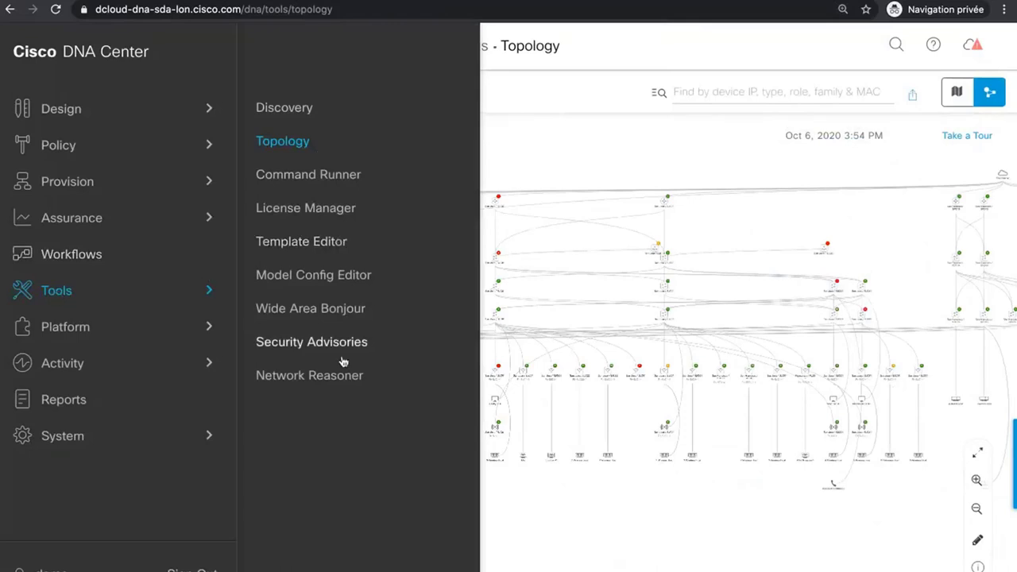
- Open Command Runner and select BLD1-FLR2-ACCESS and BLD2-FLR1-ACCESS as target devices
click(297, 175)
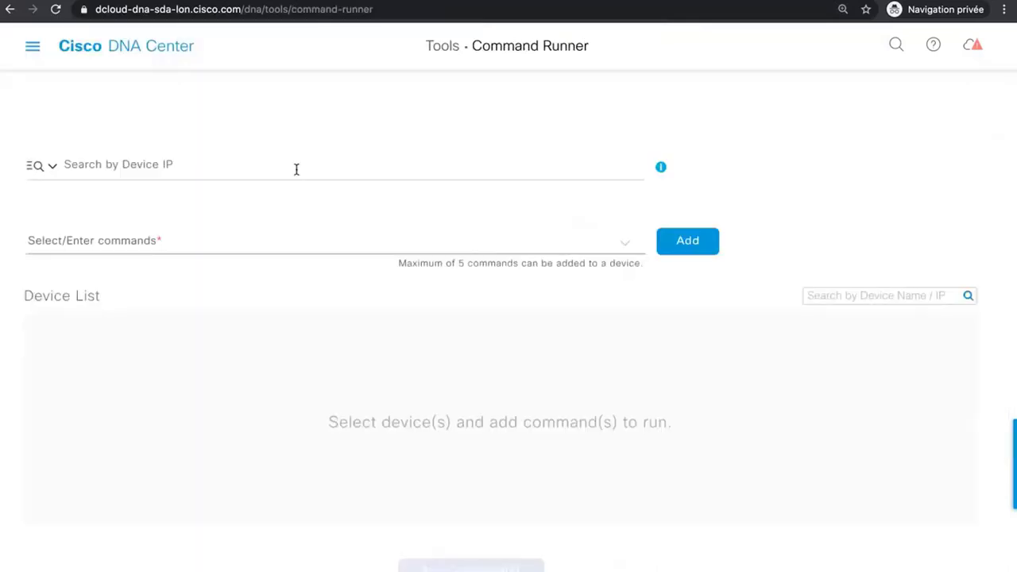
click(163, 164)
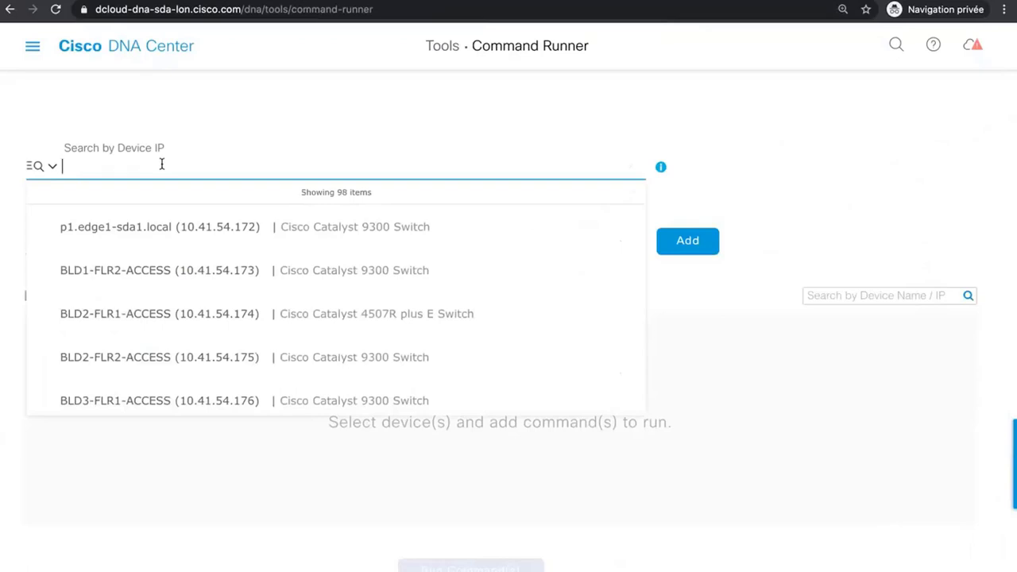
click(95, 268)
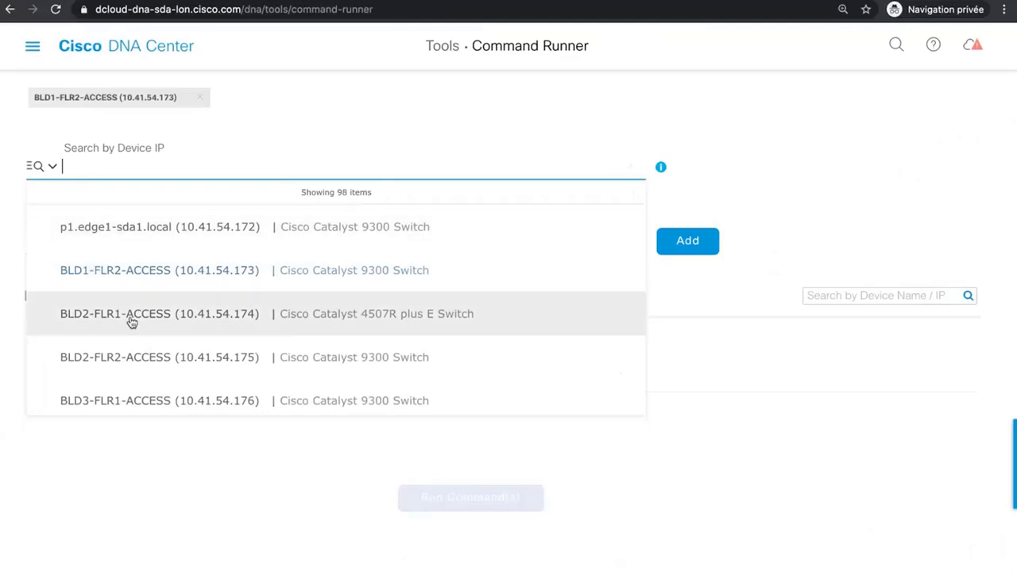
click(142, 321)
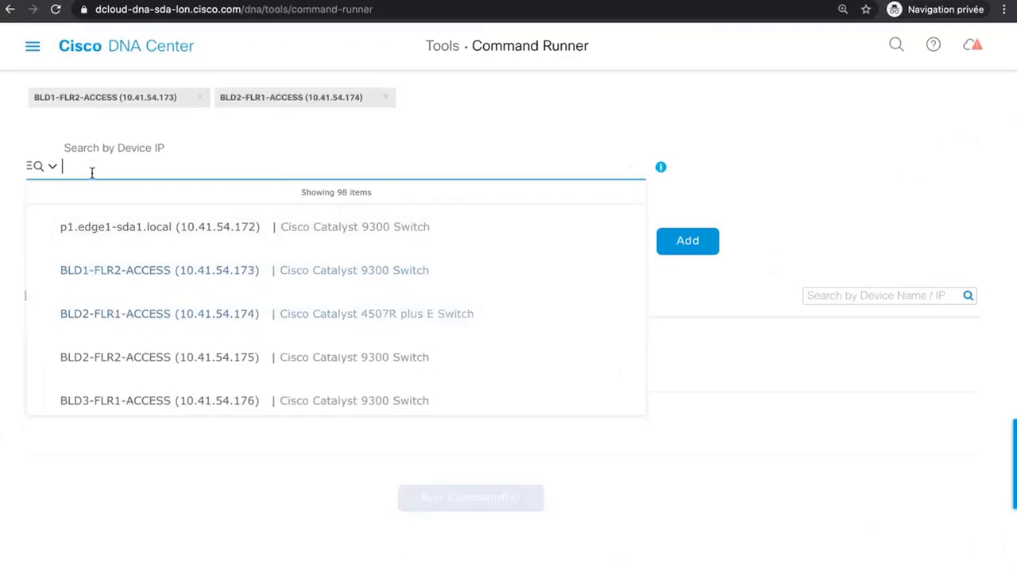
- Enter 'show ip interface brief' as the command and add it for both devices
text(spw)
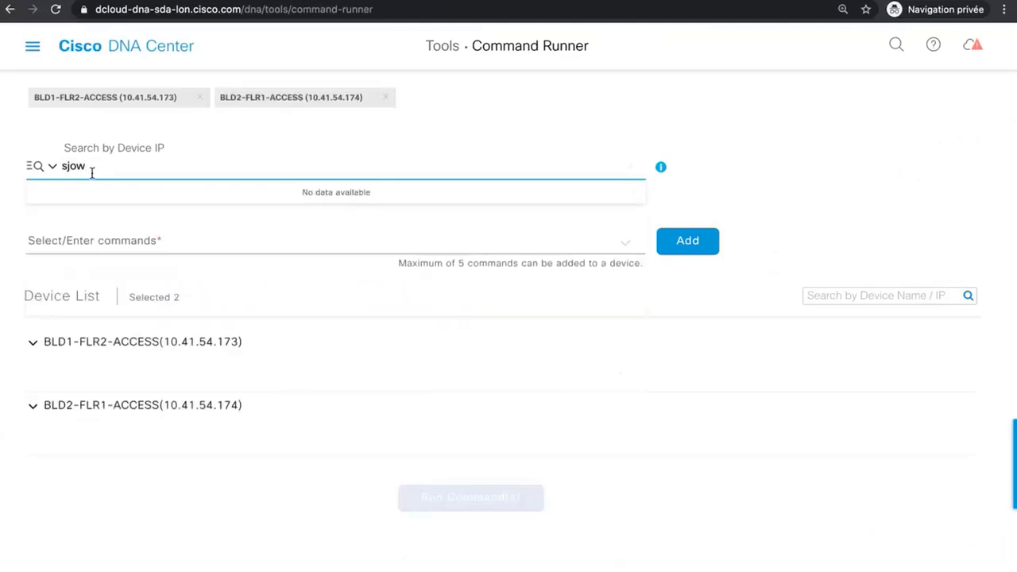
key(BackSpace)
key(BackSpace)
text(how ip interface )
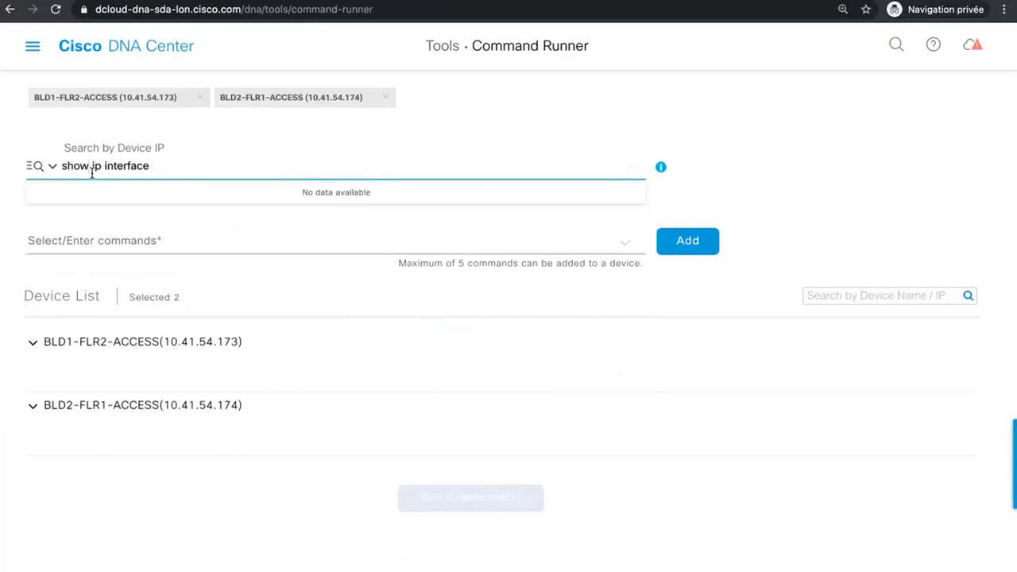
text(brief)
drag(207, 165, 24, 167)
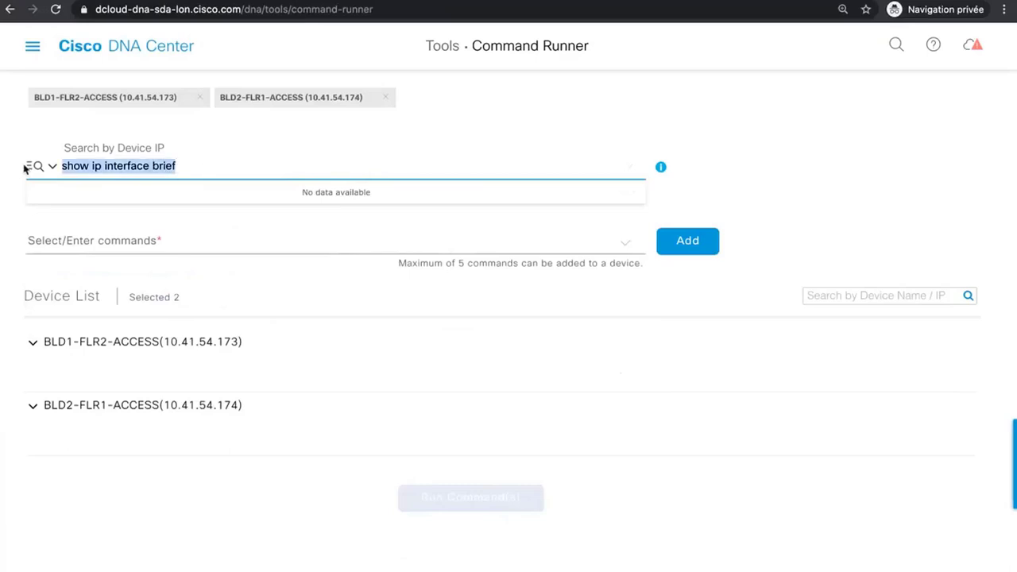
key(ctrl+x)
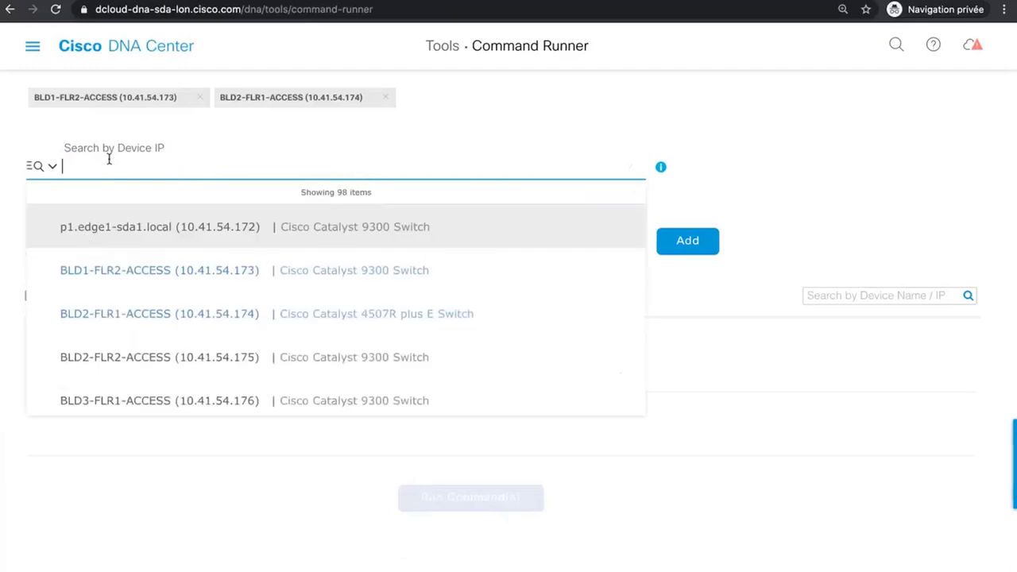
click(49, 241)
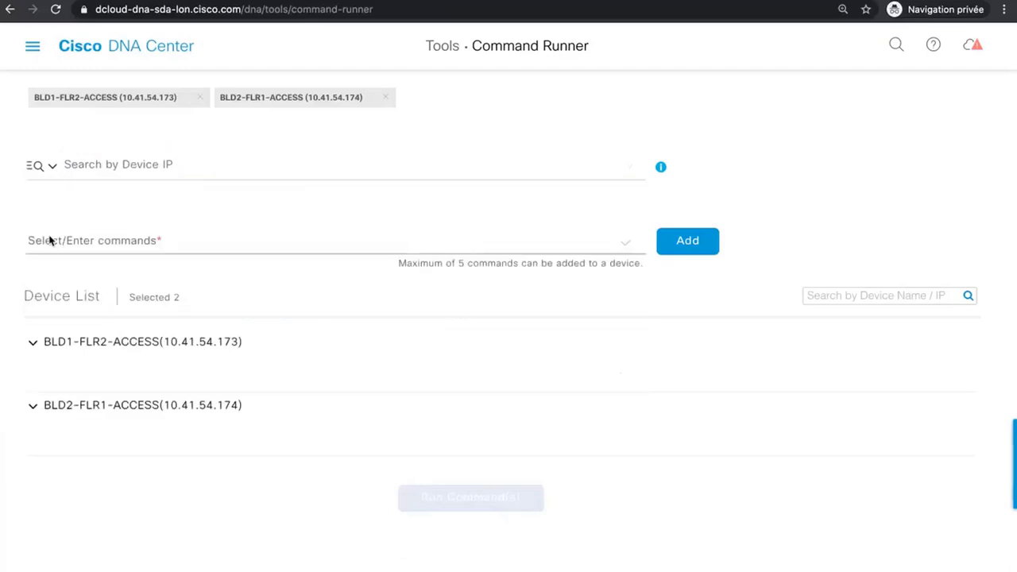
key(ctrl+v)
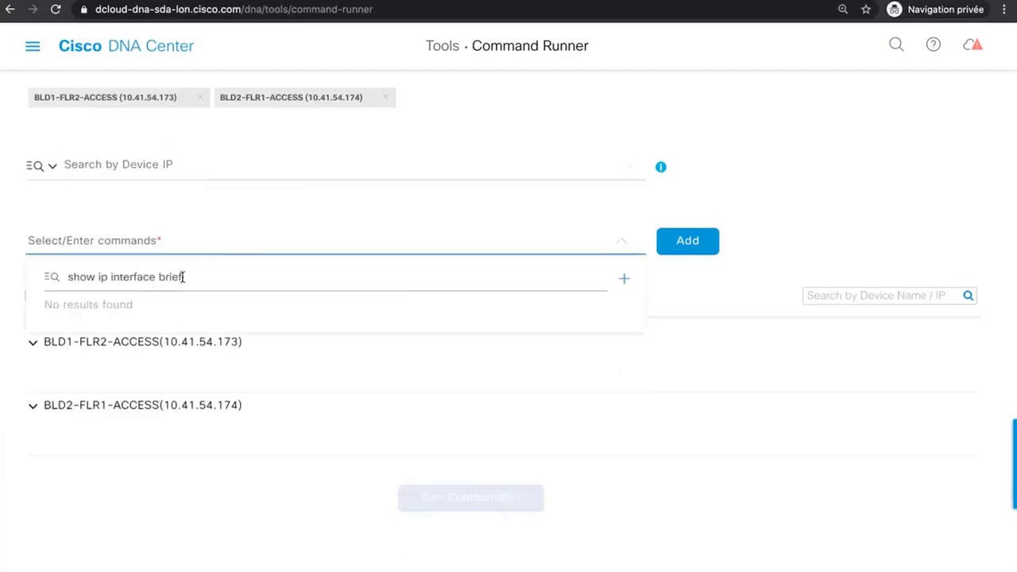
key(Return)
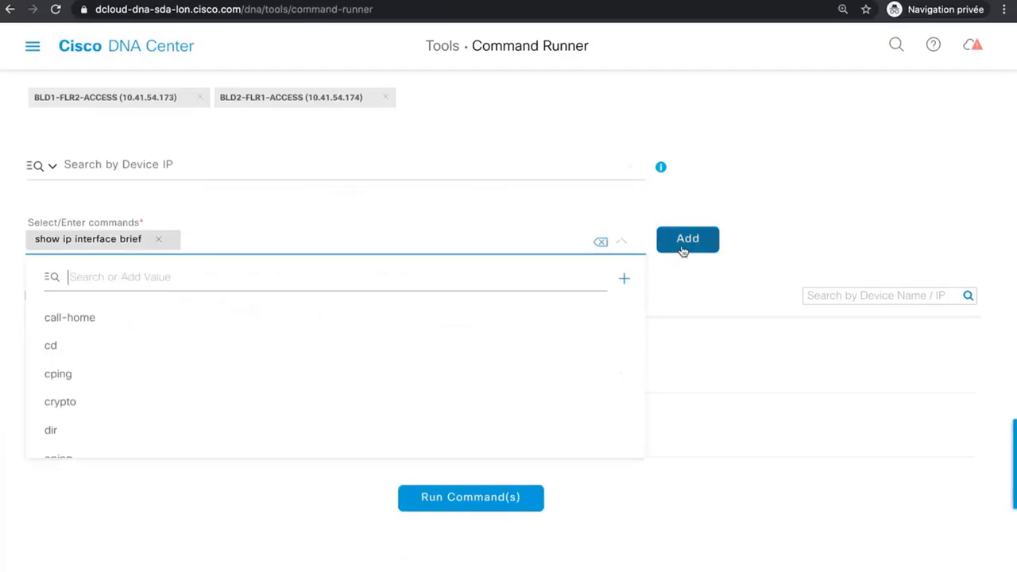
click(685, 240)
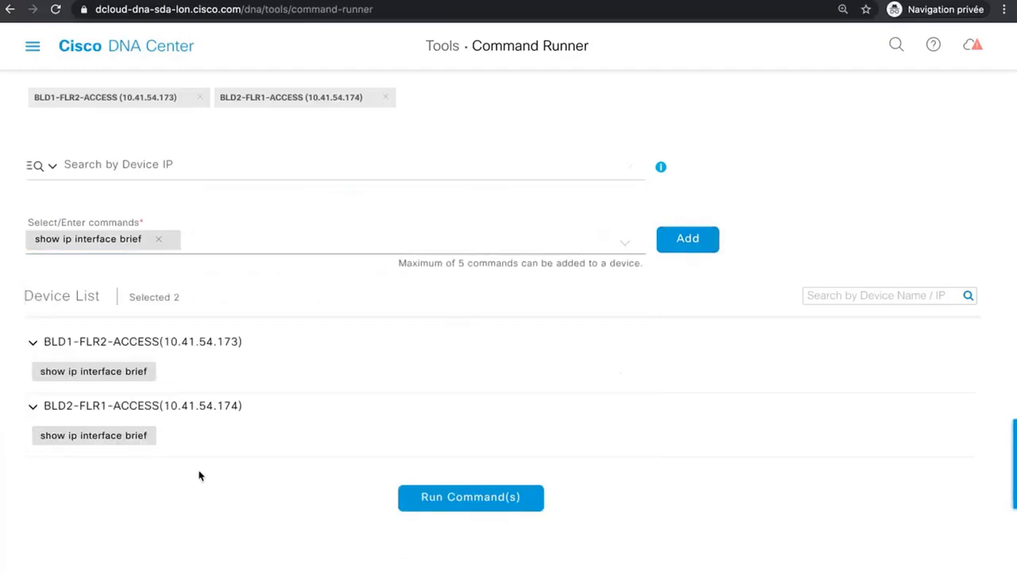
- Run the command and view the output from each device
click(471, 497)
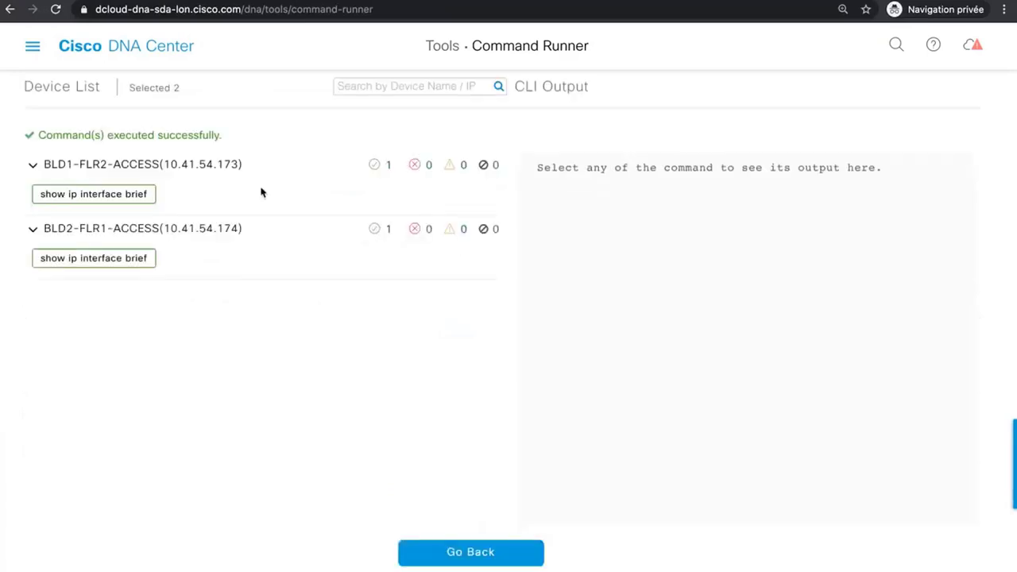
click(56, 199)
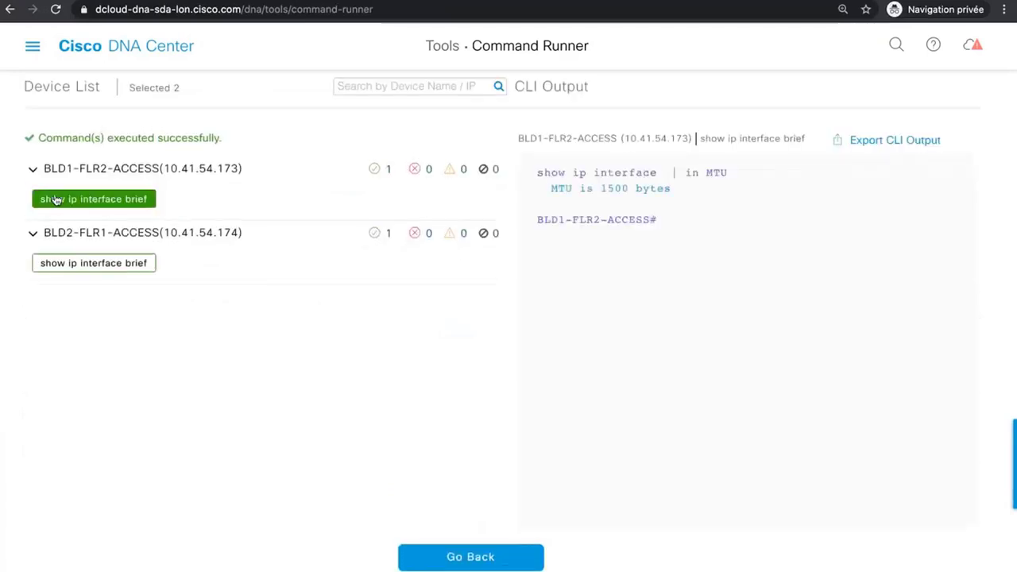
click(104, 267)
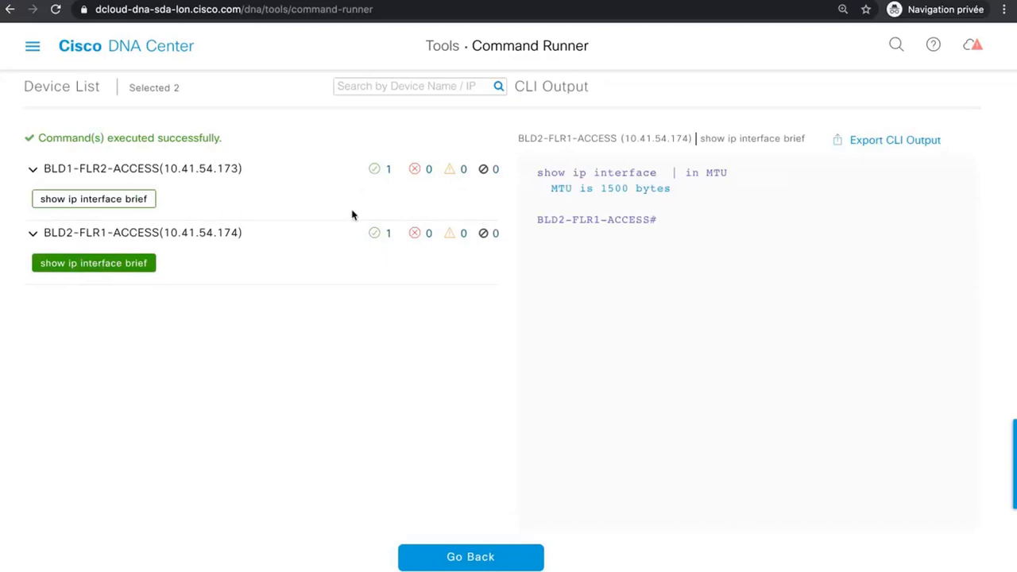
click(32, 46)
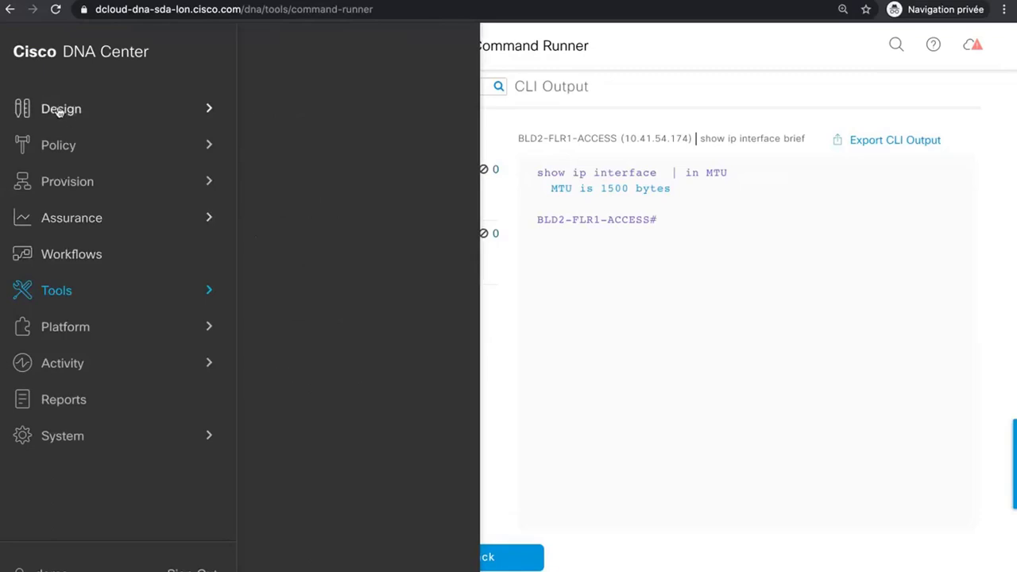
- Go to Design > Network Hierarchy and start a new area named Pays
mouse_move(60, 111)
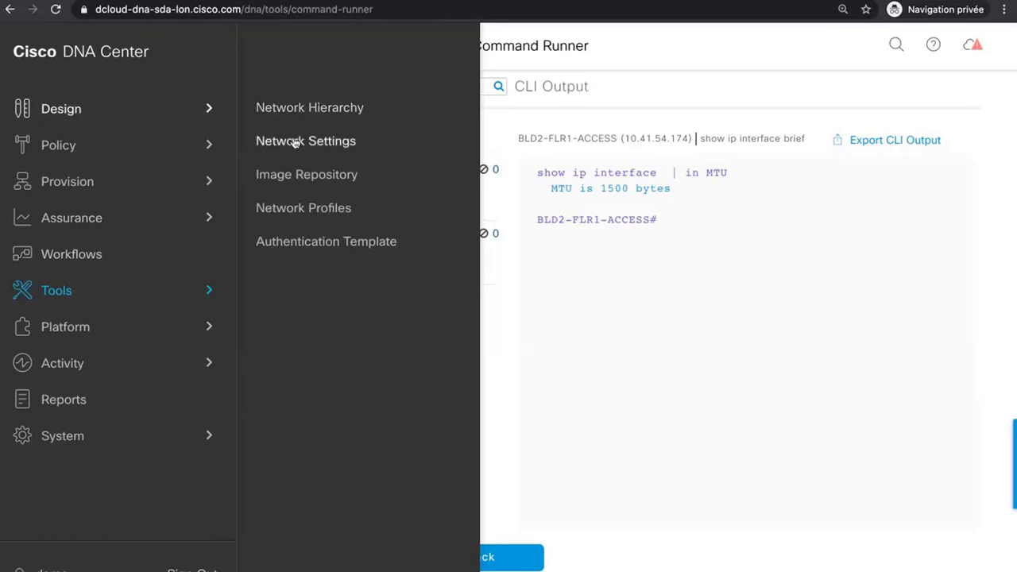
click(320, 108)
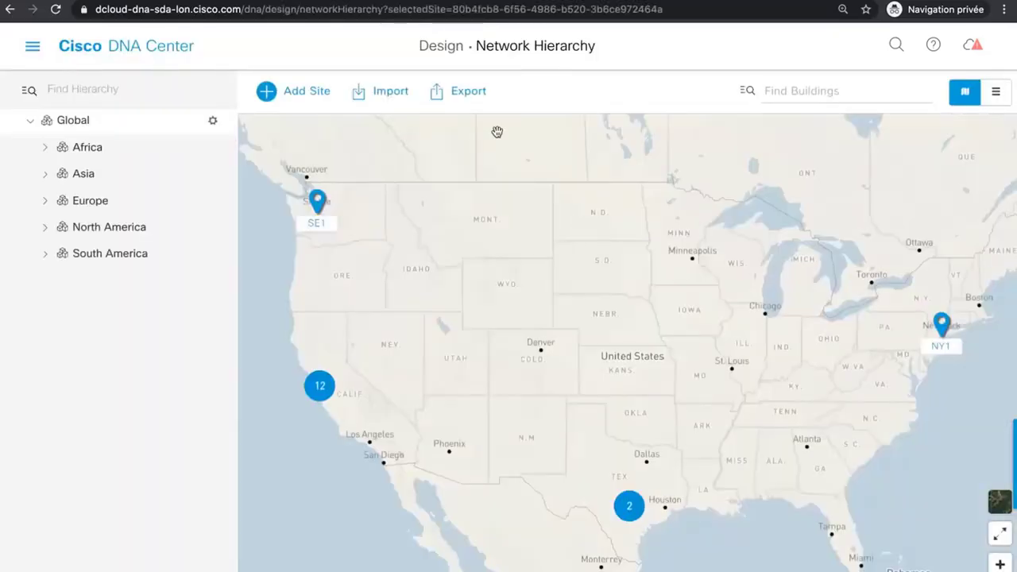
click(268, 93)
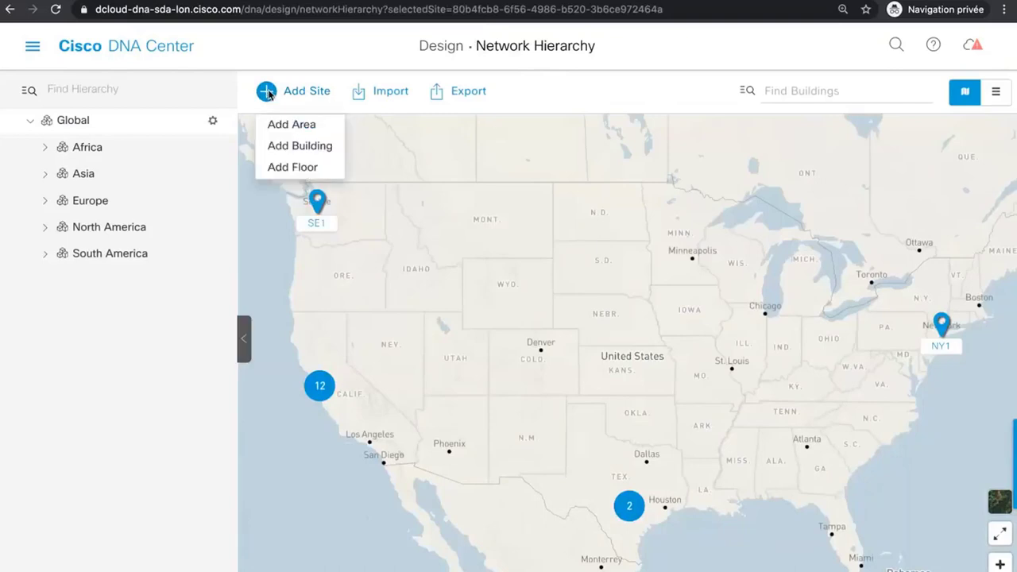
click(296, 127)
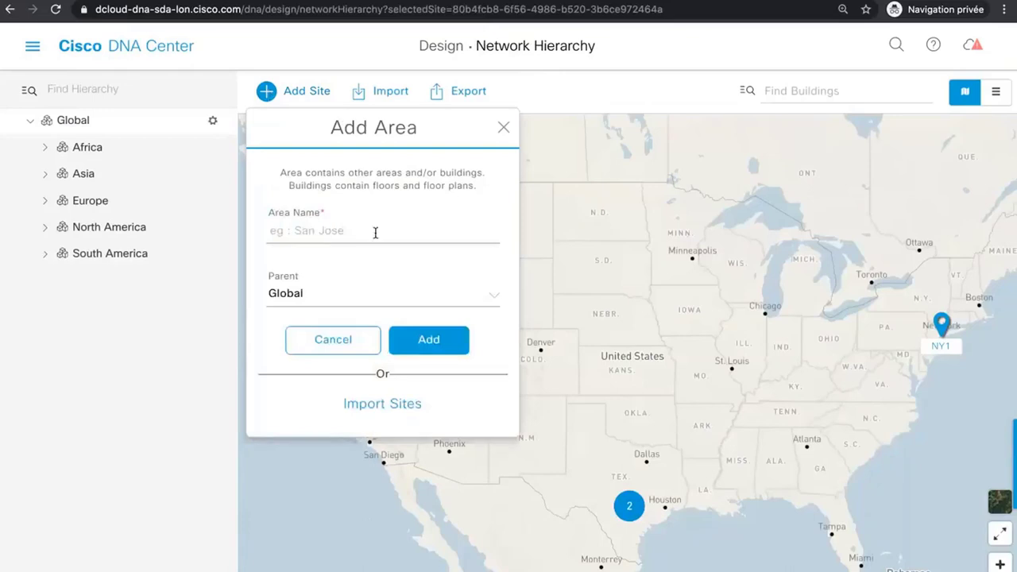
click(339, 228)
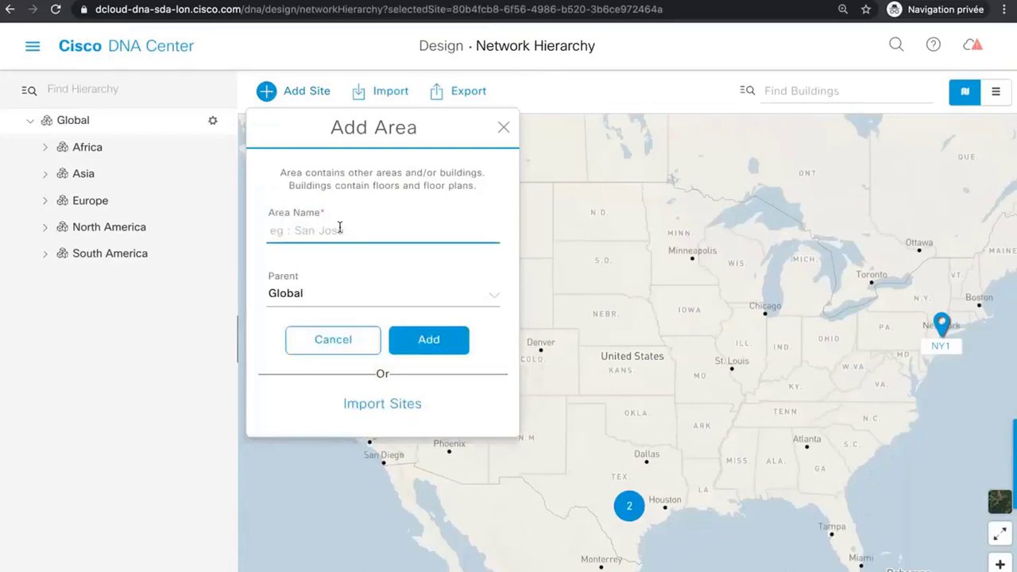
text(Pays)
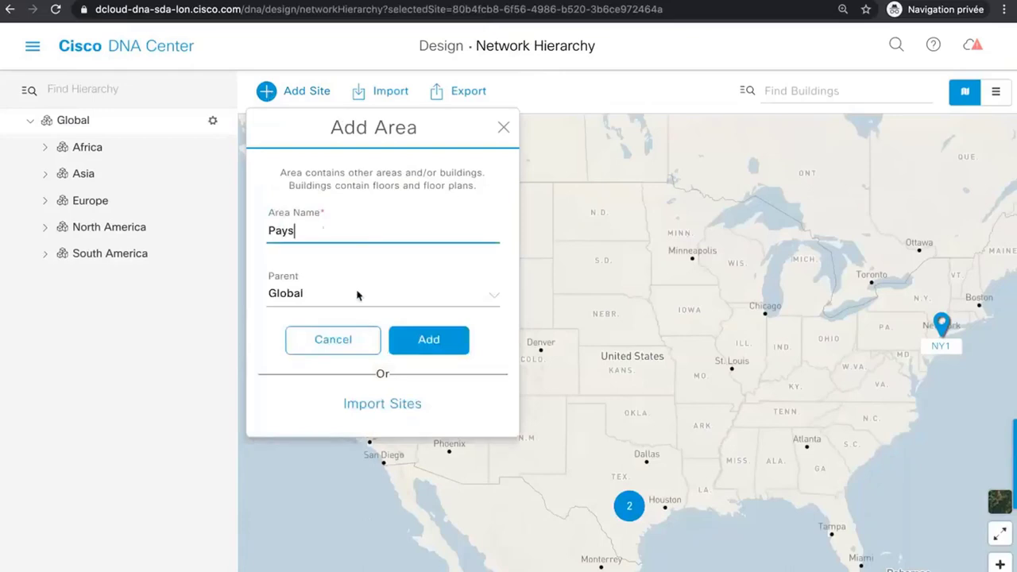
- Set Europe as the parent, create the Pays area and expand Europe to confirm
click(356, 295)
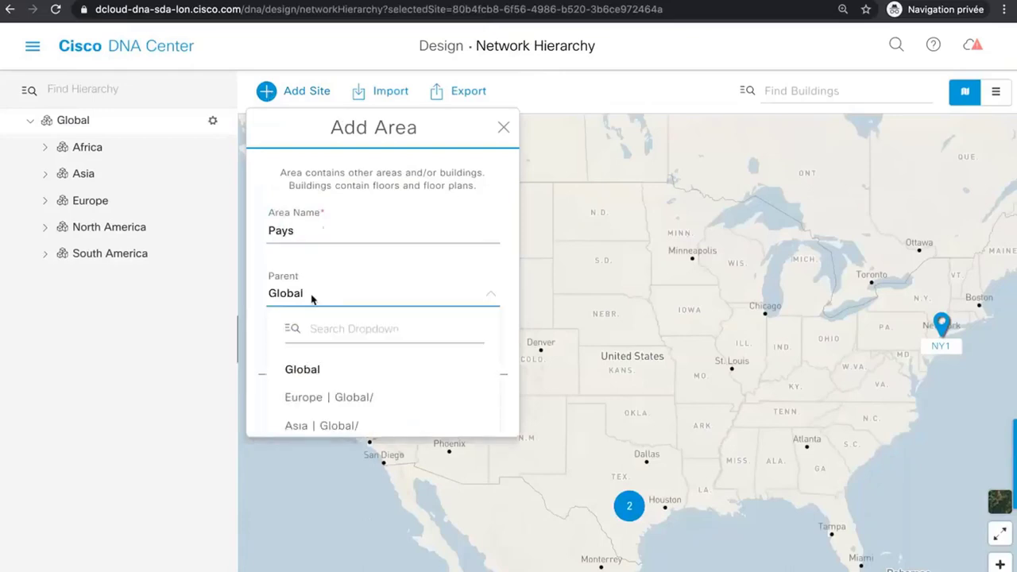
click(335, 397)
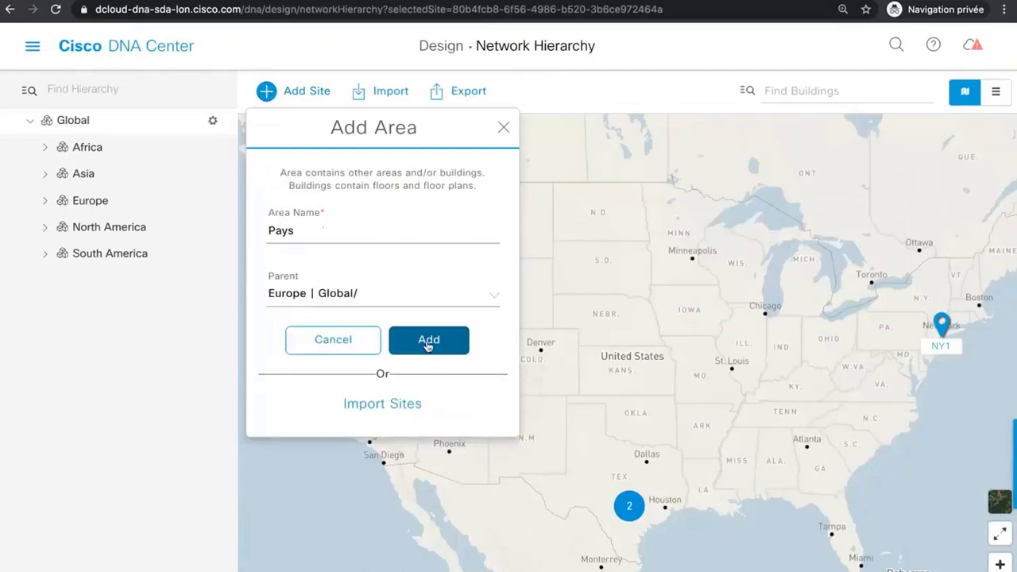
click(428, 340)
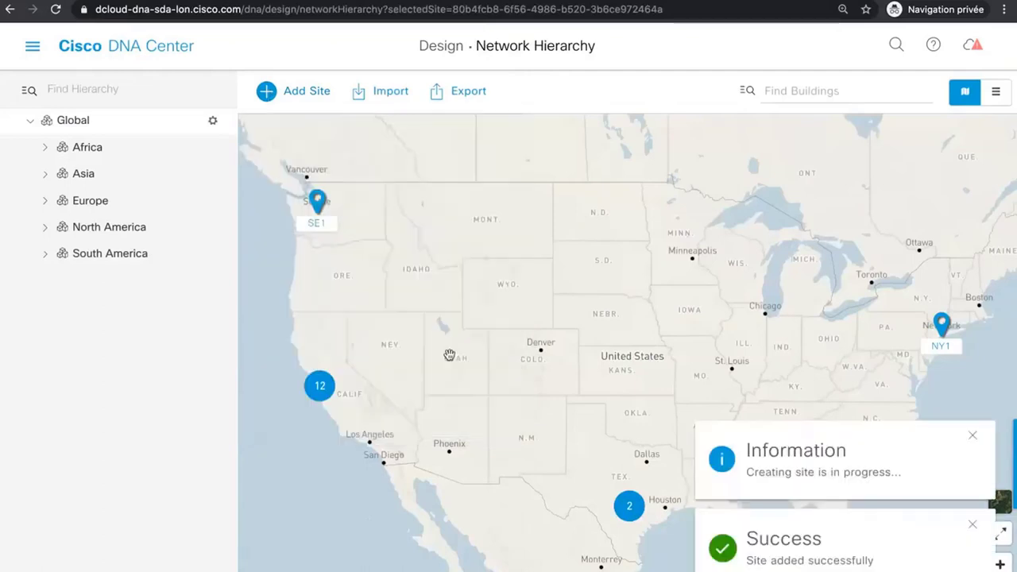
click(46, 200)
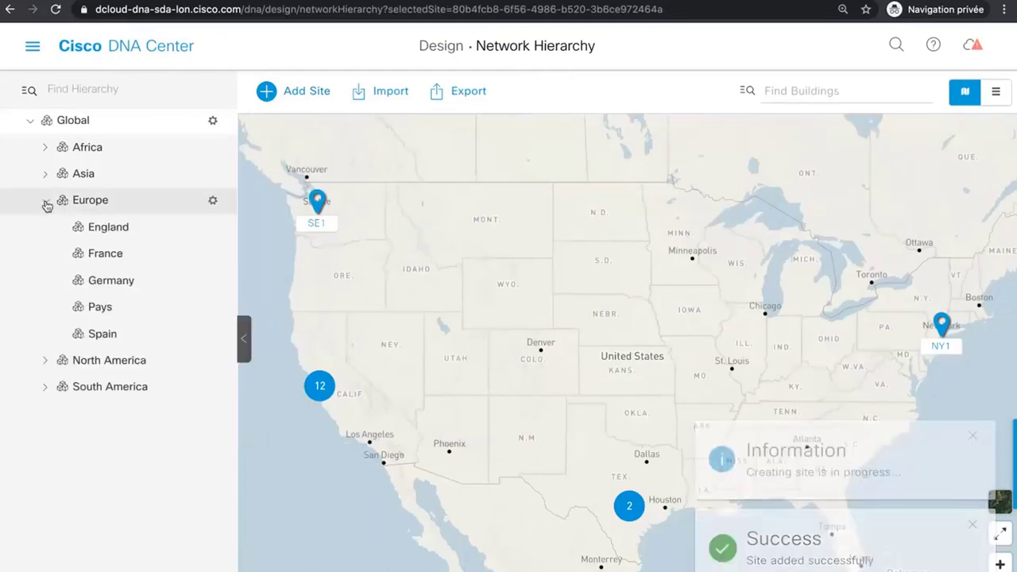
- Start a new building named ILM with France as its parent site
click(95, 309)
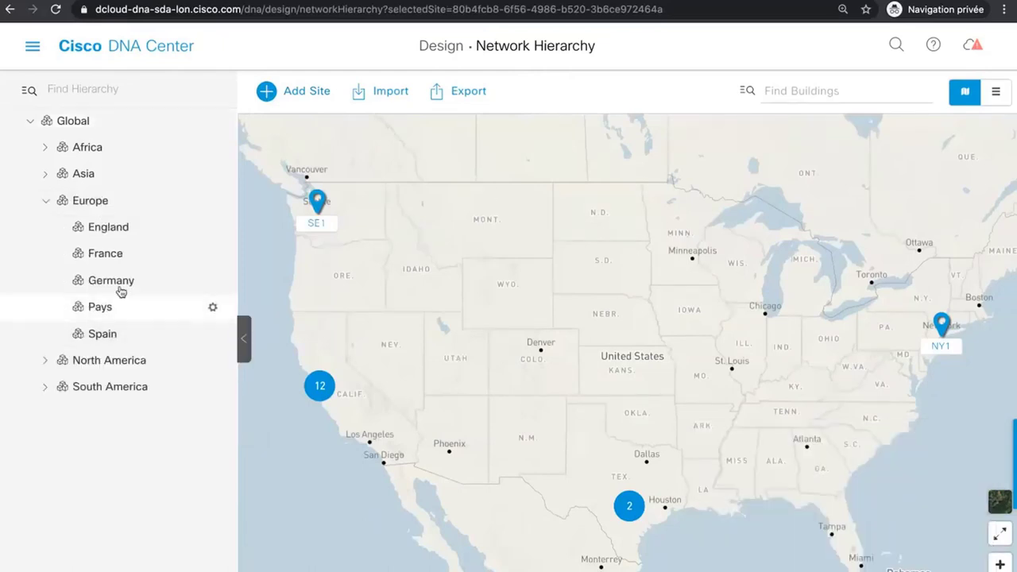
click(277, 94)
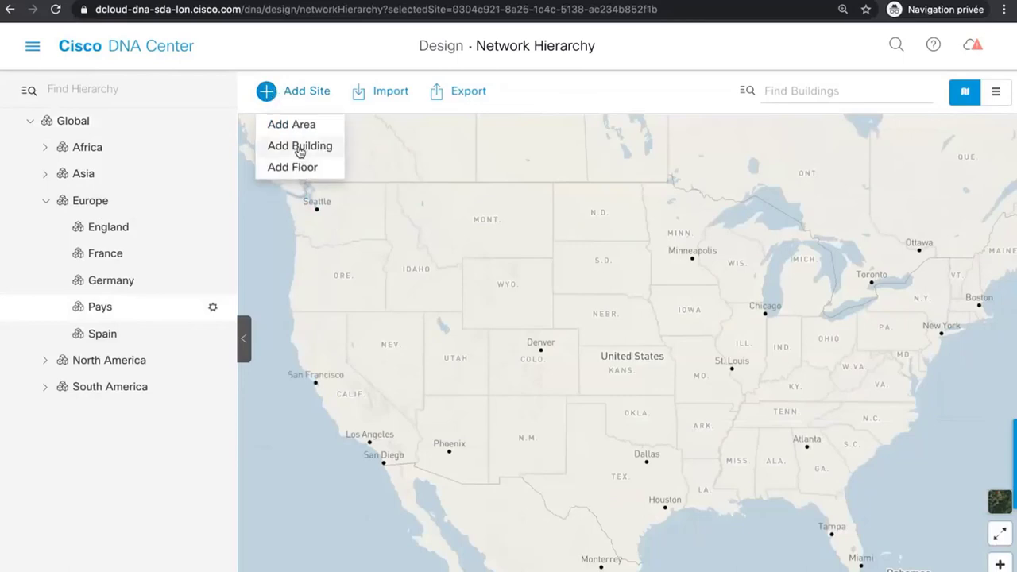
click(298, 148)
click(310, 223)
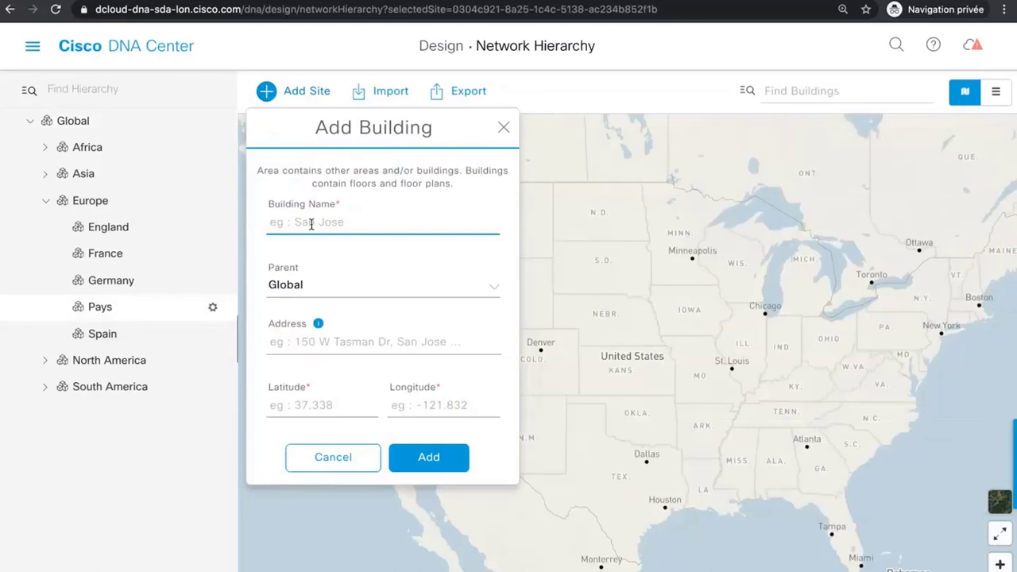
text(ILM)
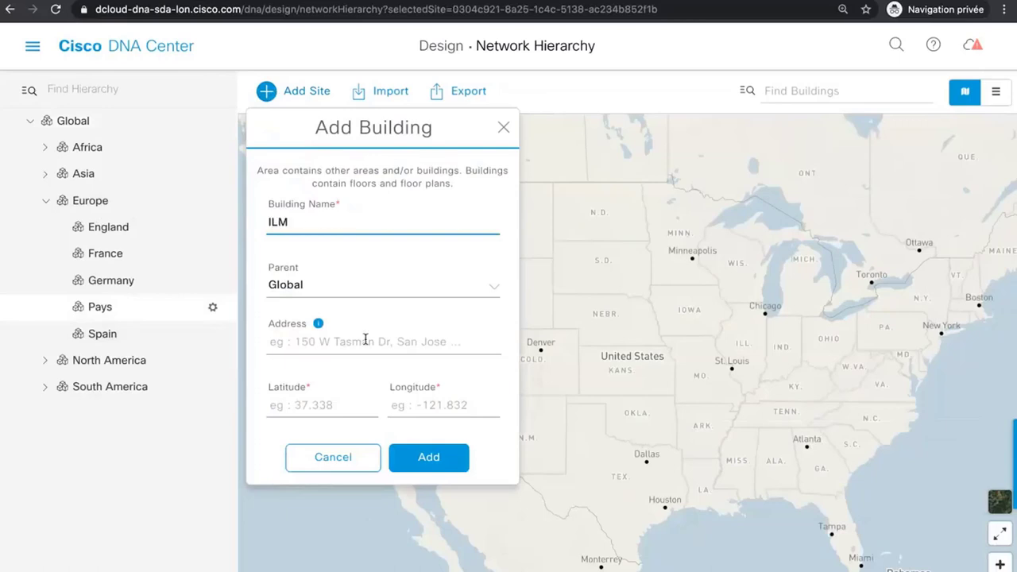
click(322, 343)
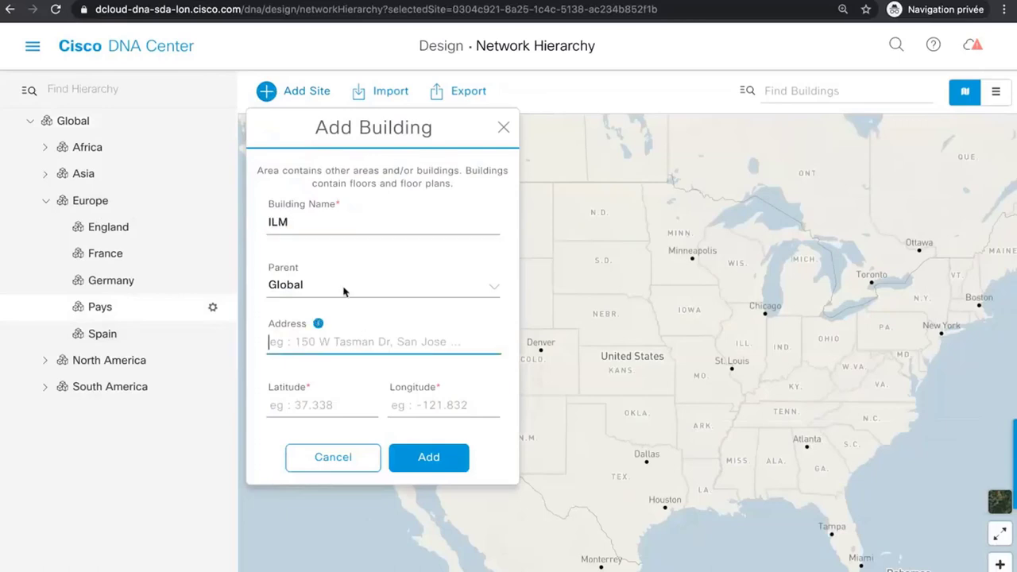
click(344, 291)
scroll(343, 388, down, 5)
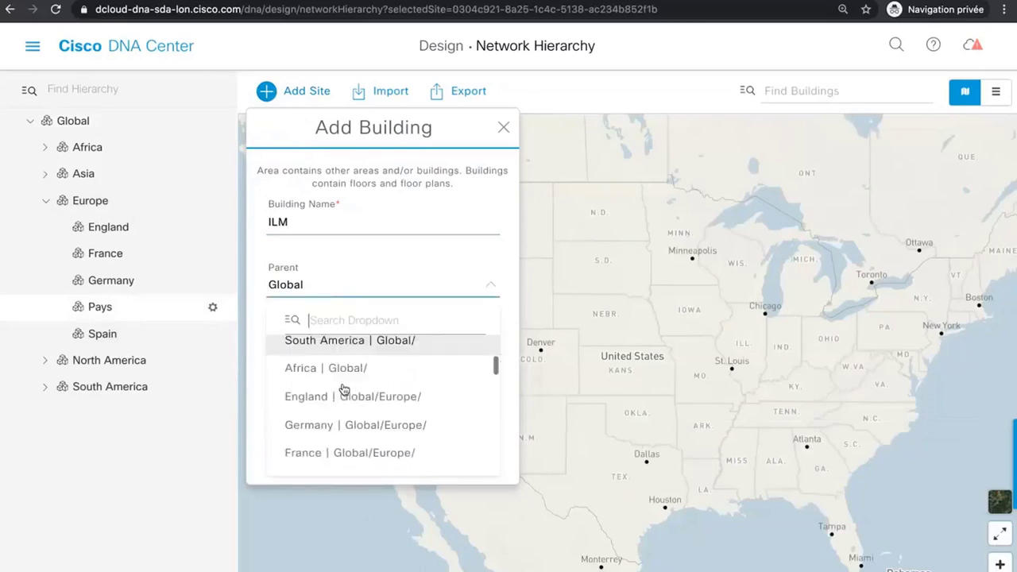
scroll(343, 389, down, 8)
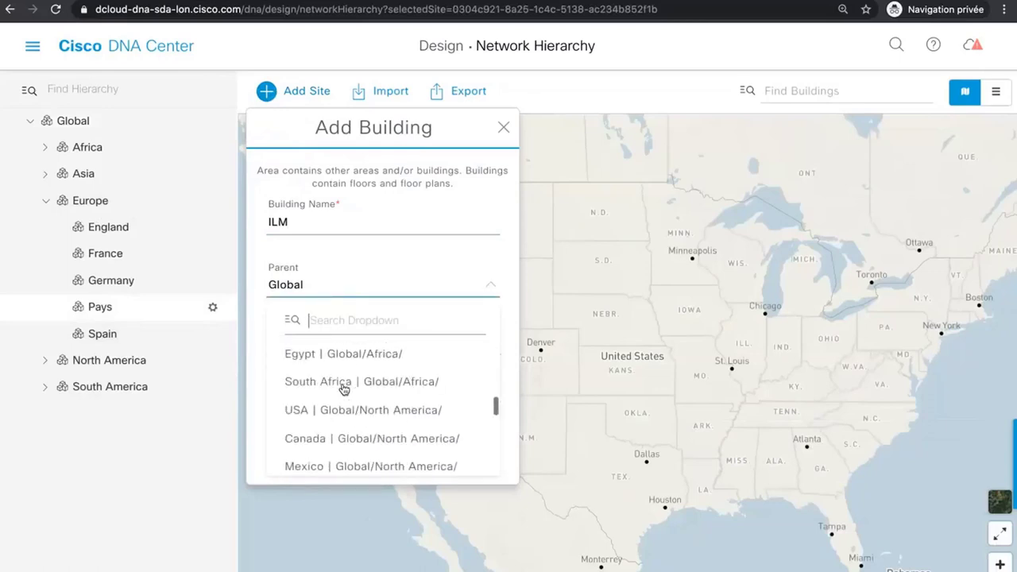
scroll(343, 389, up, 5)
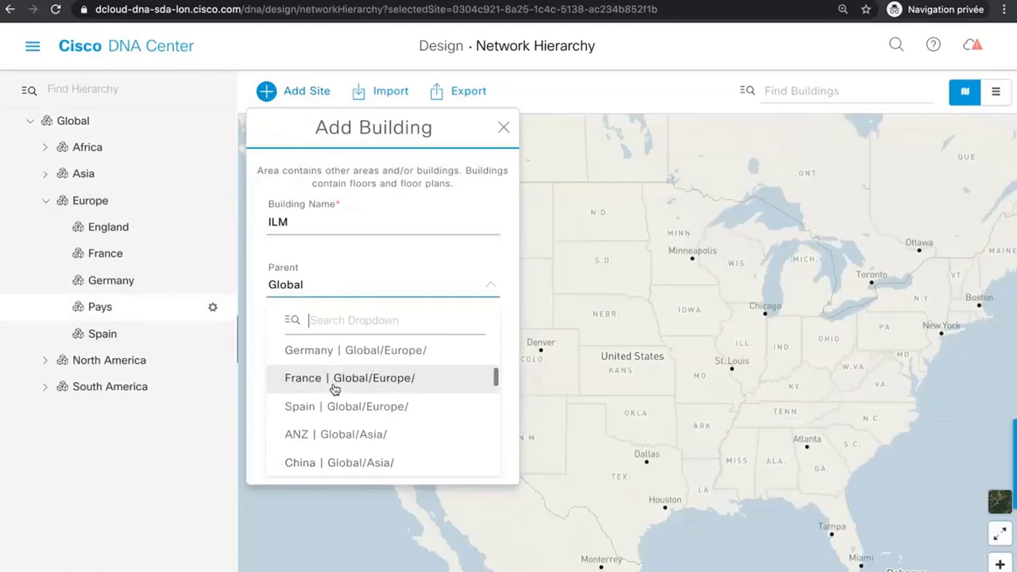
click(334, 380)
click(332, 344)
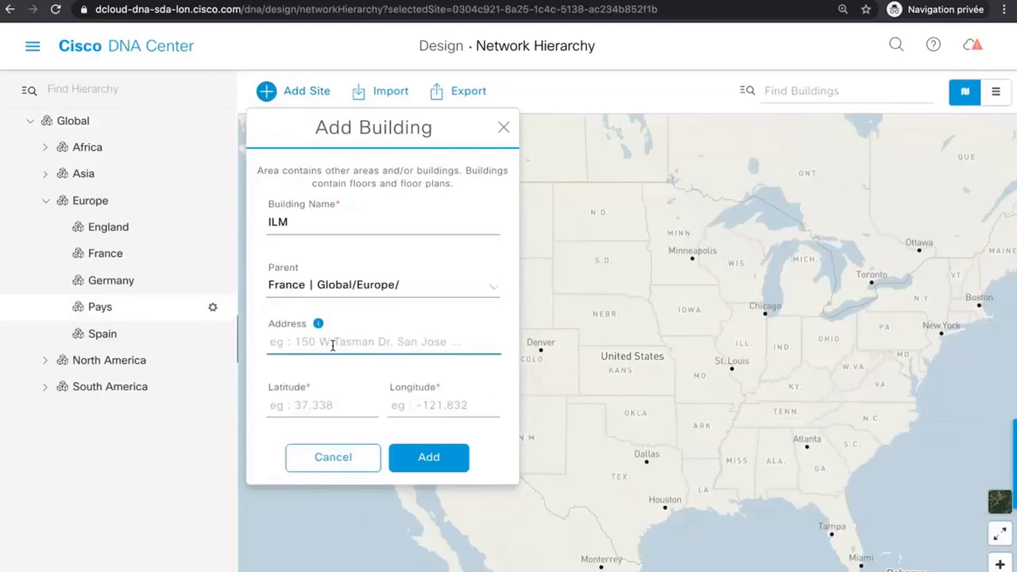
text(11)
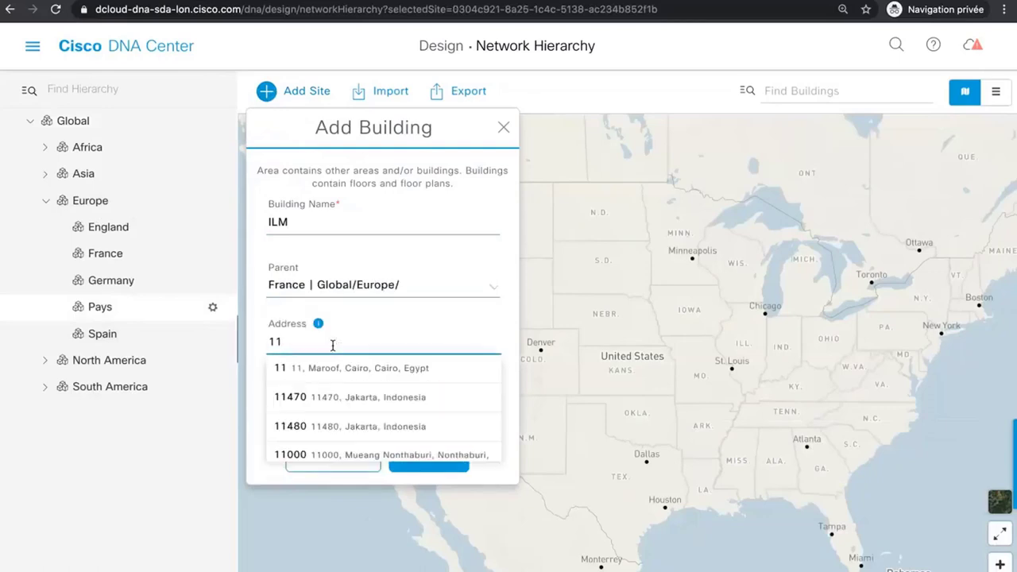
text( rue camille)
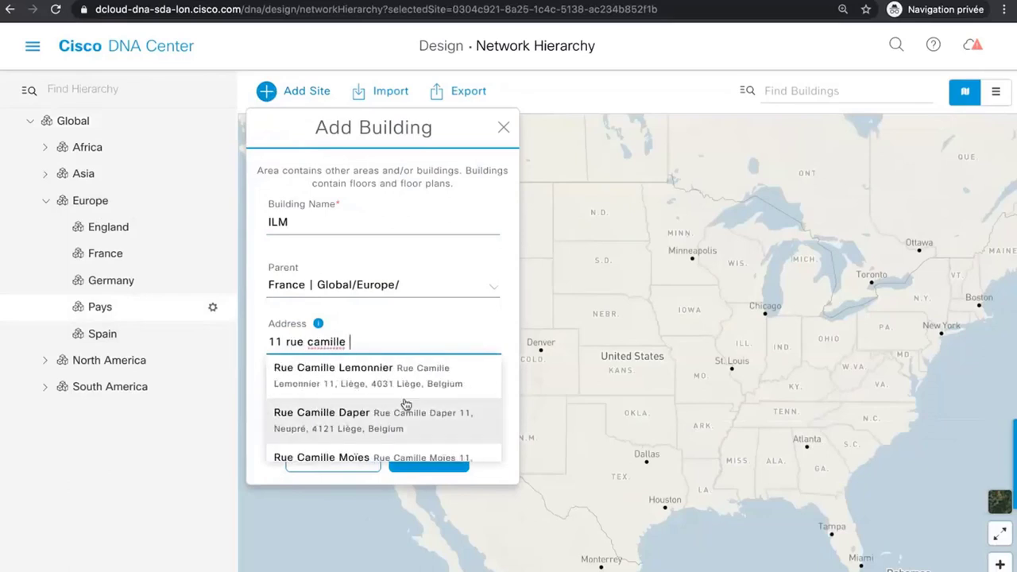
scroll(421, 375, down, 3)
text(desmoulin)
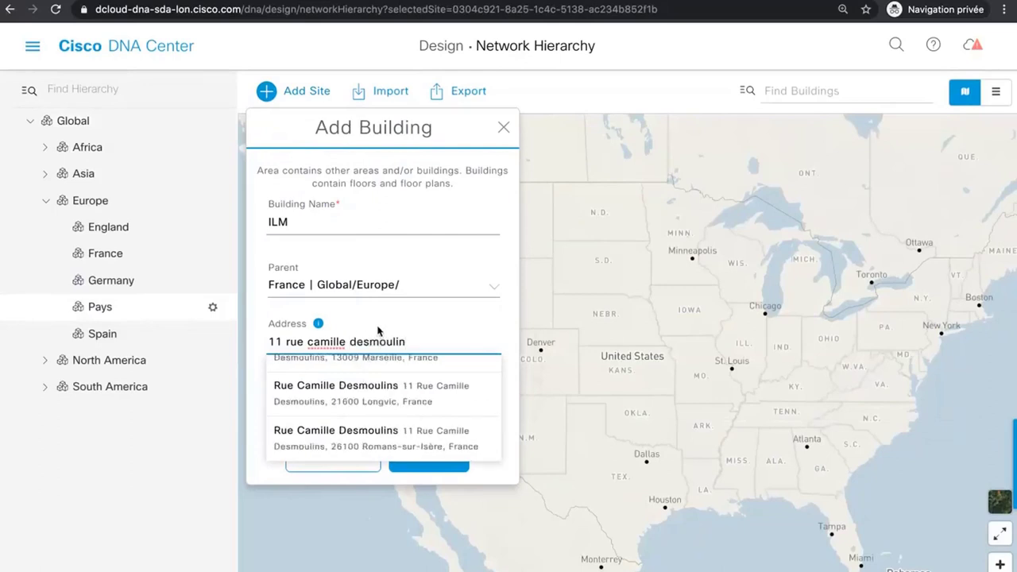
scroll(415, 395, up, 1)
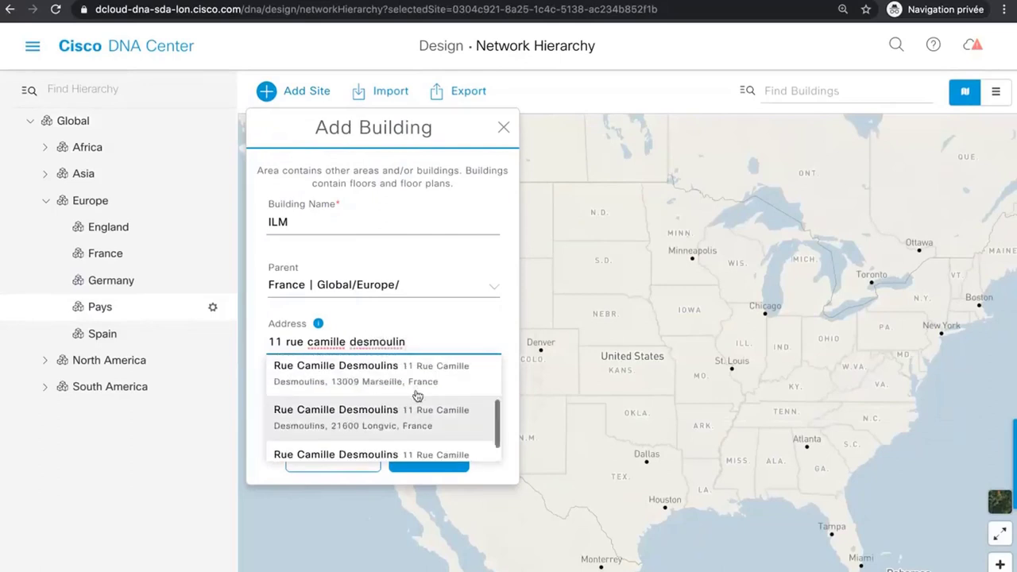
click(369, 383)
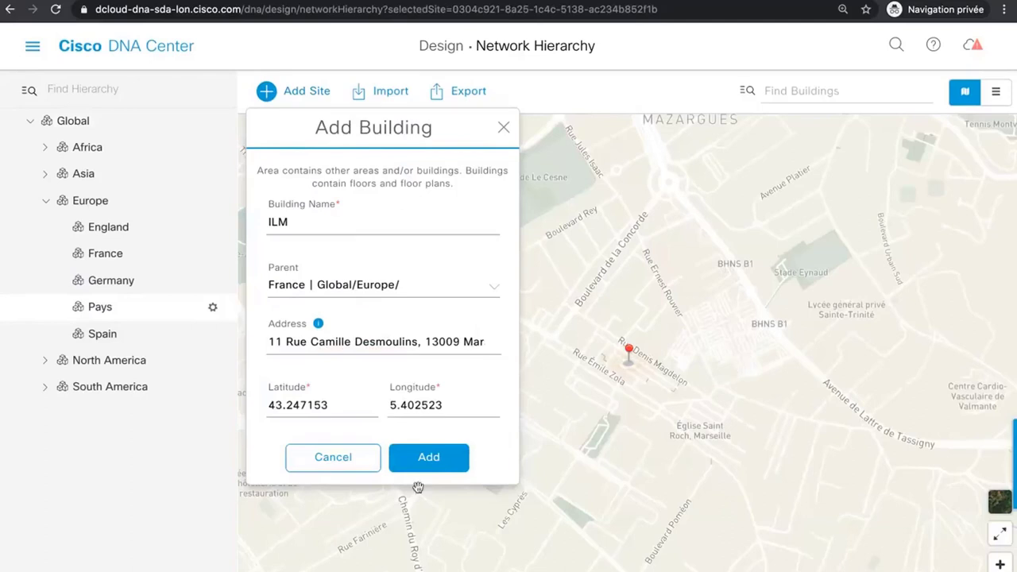
click(460, 468)
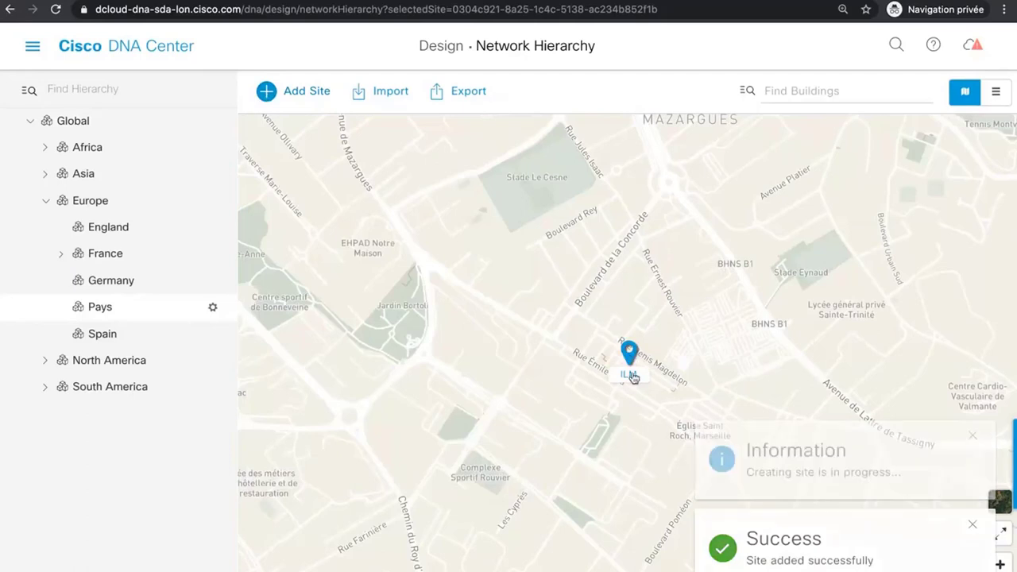
click(284, 101)
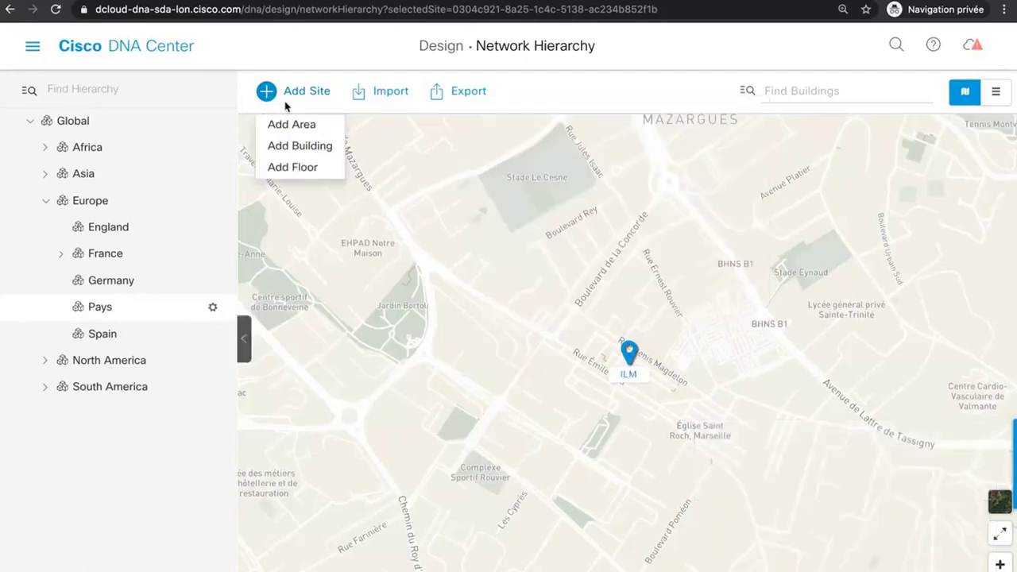
click(628, 355)
click(627, 354)
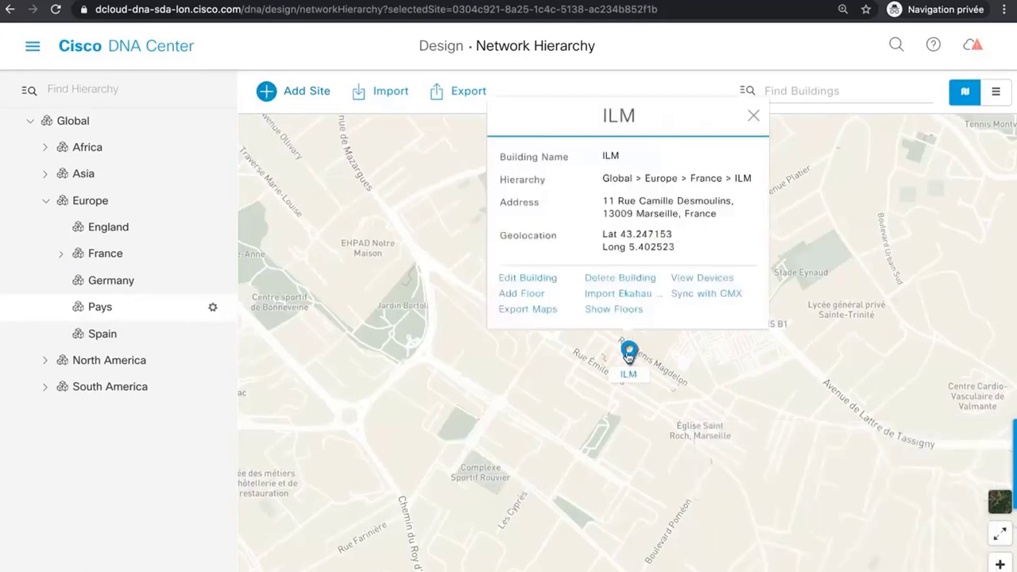
click(522, 295)
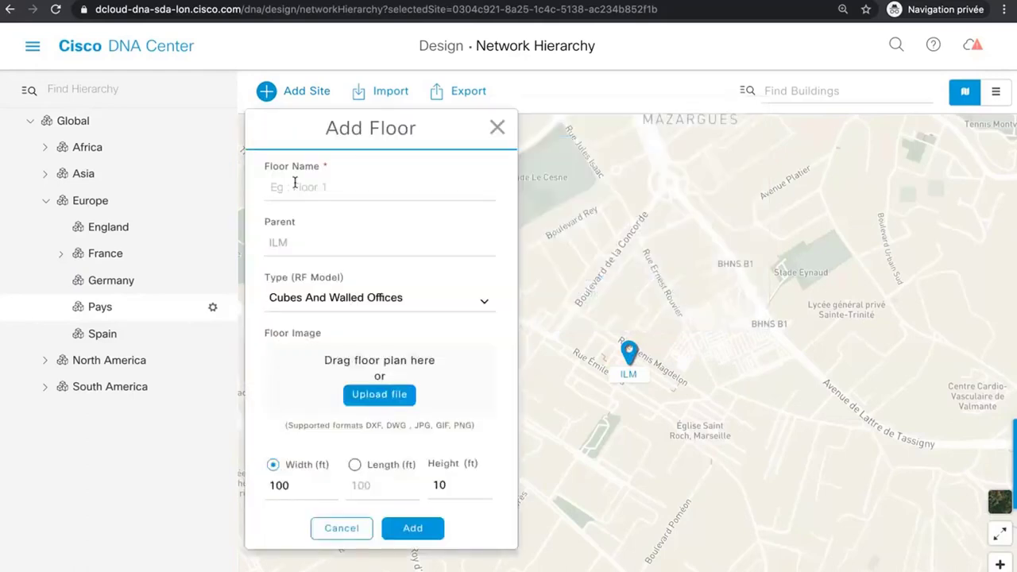
click(294, 183)
text(RDC)
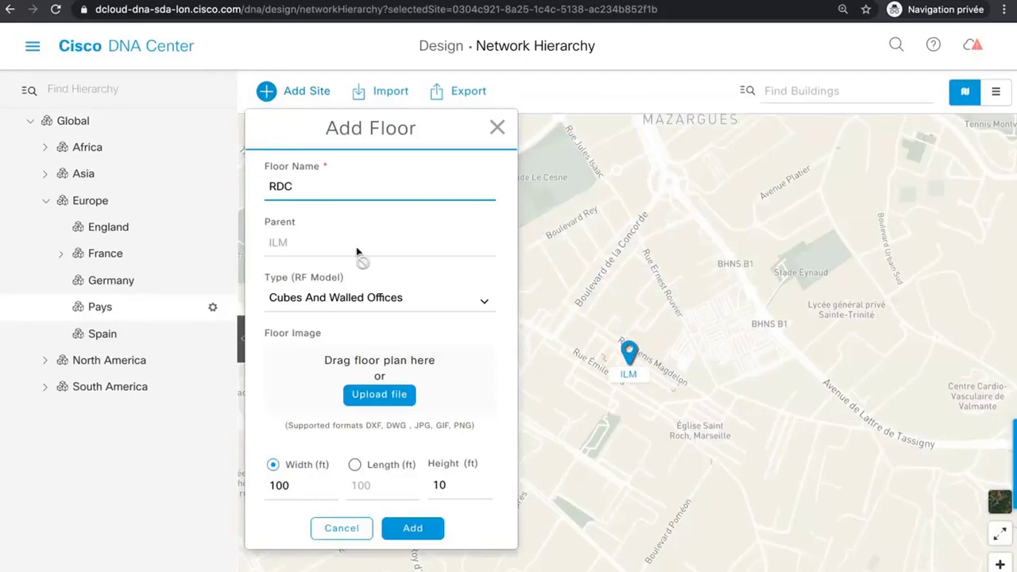
click(356, 249)
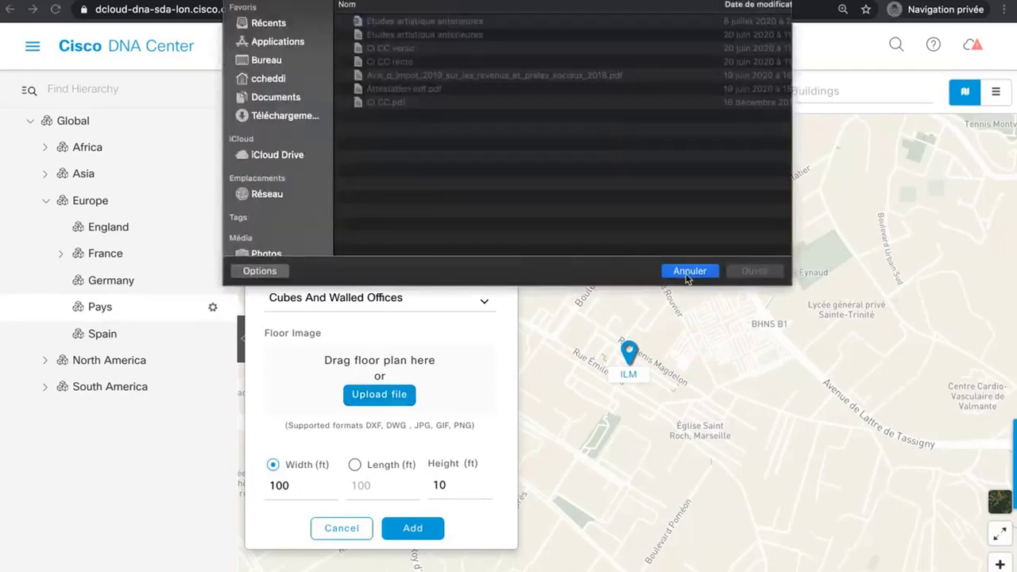
click(688, 272)
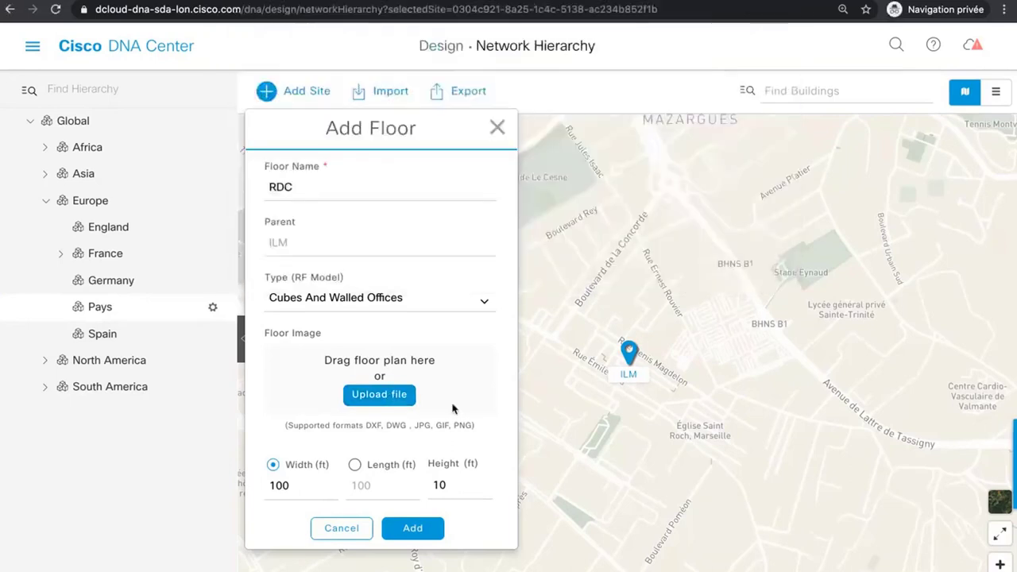
click(340, 528)
mouse_move(202, 205)
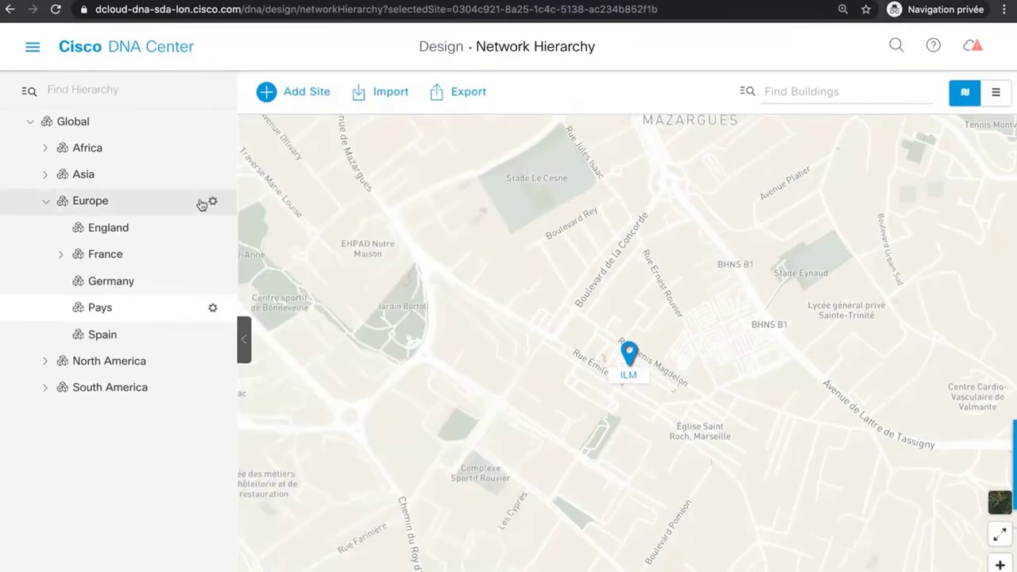
- Open Network Settings, dismiss the notices, and expand North America and California in the tree
click(31, 43)
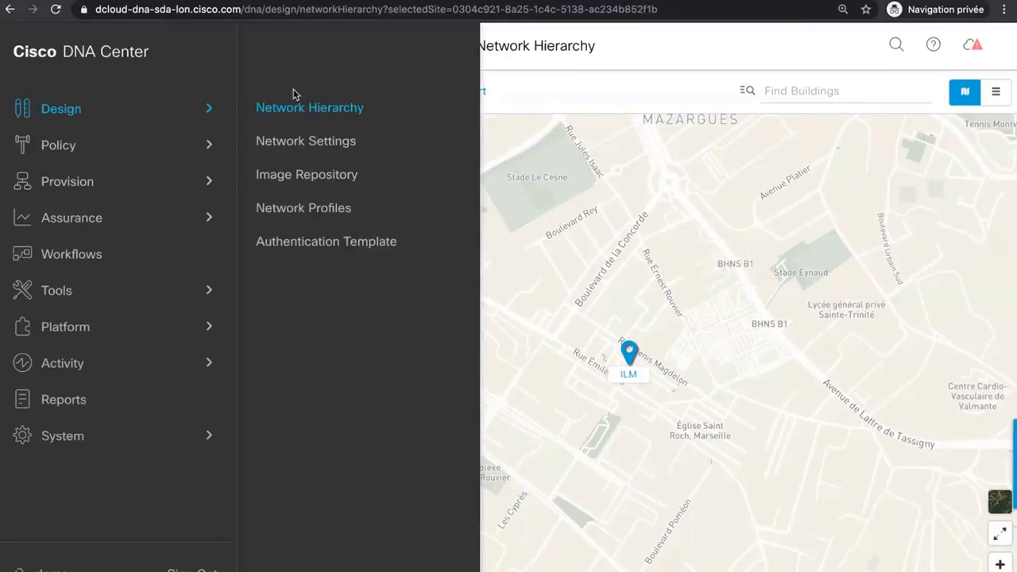
click(297, 142)
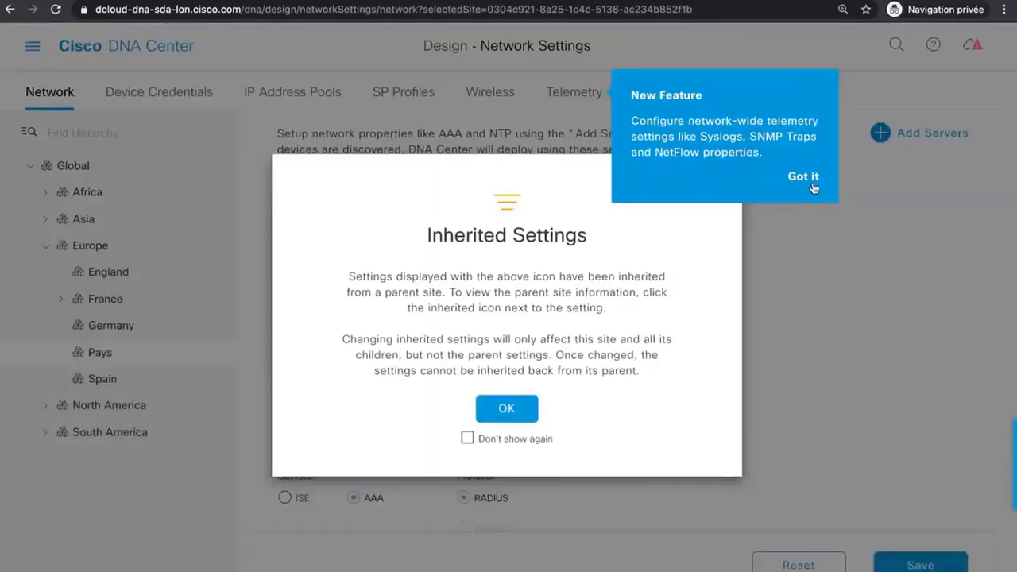
click(805, 177)
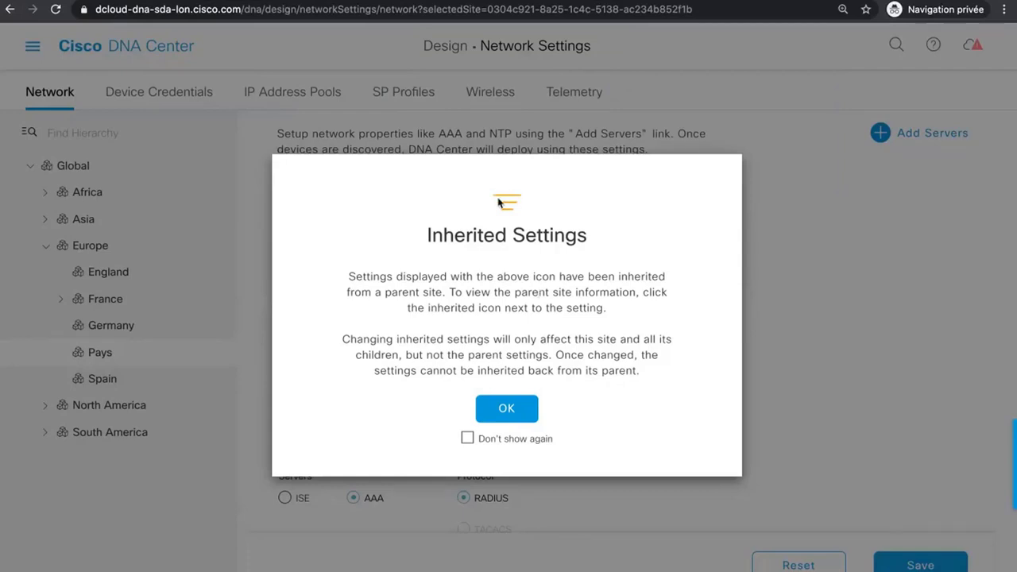
click(507, 409)
click(48, 405)
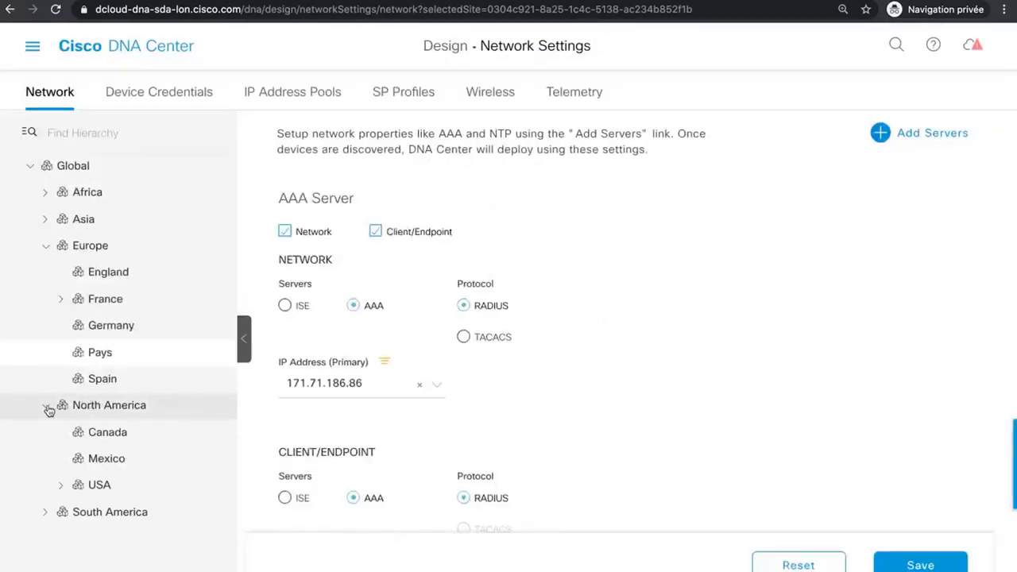
scroll(119, 493, down, 1)
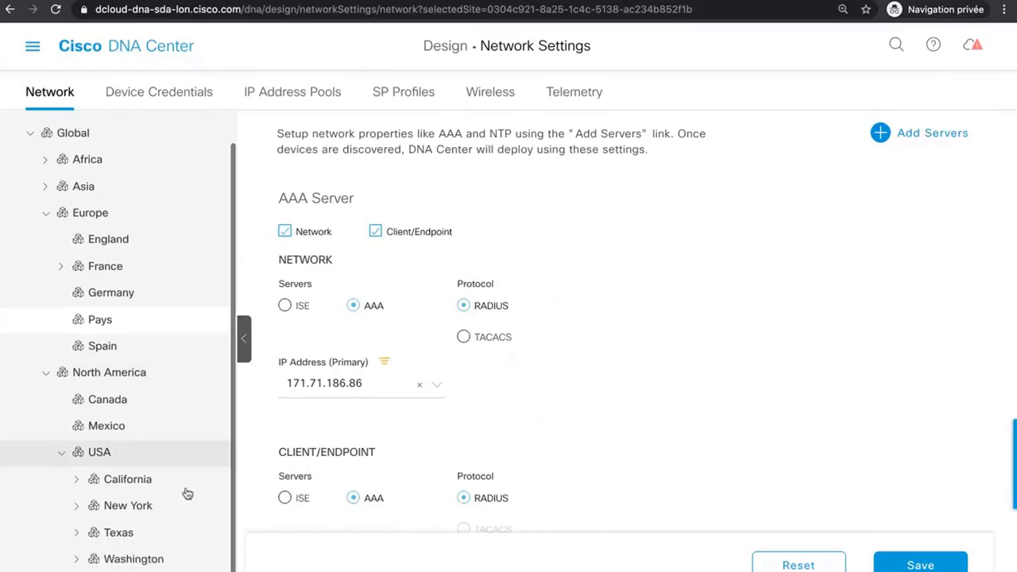
click(76, 479)
- Expand San Jose and view building SJC01's settings, dismissing the inherited settings notice
scroll(158, 508, down, 1)
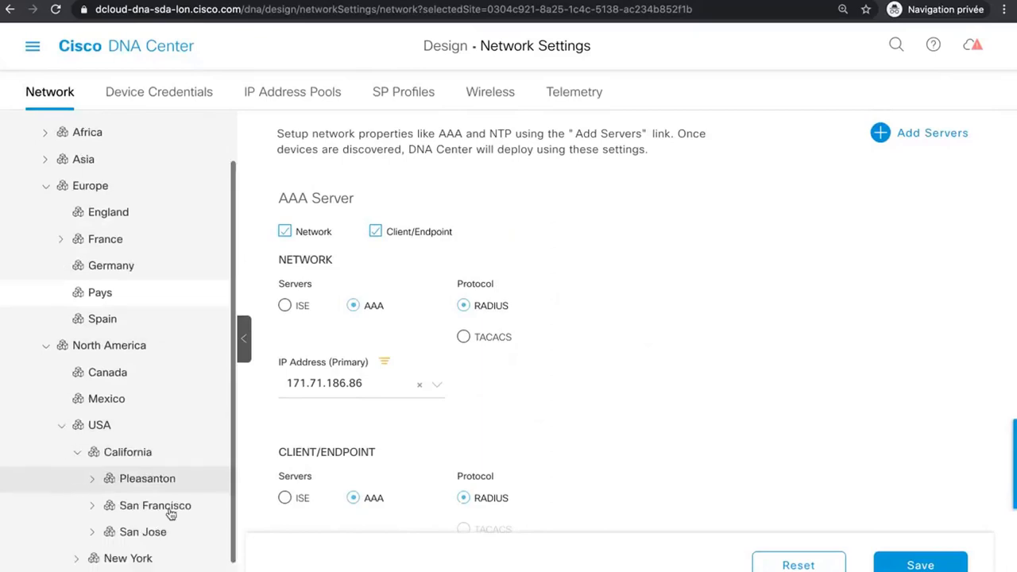
click(92, 532)
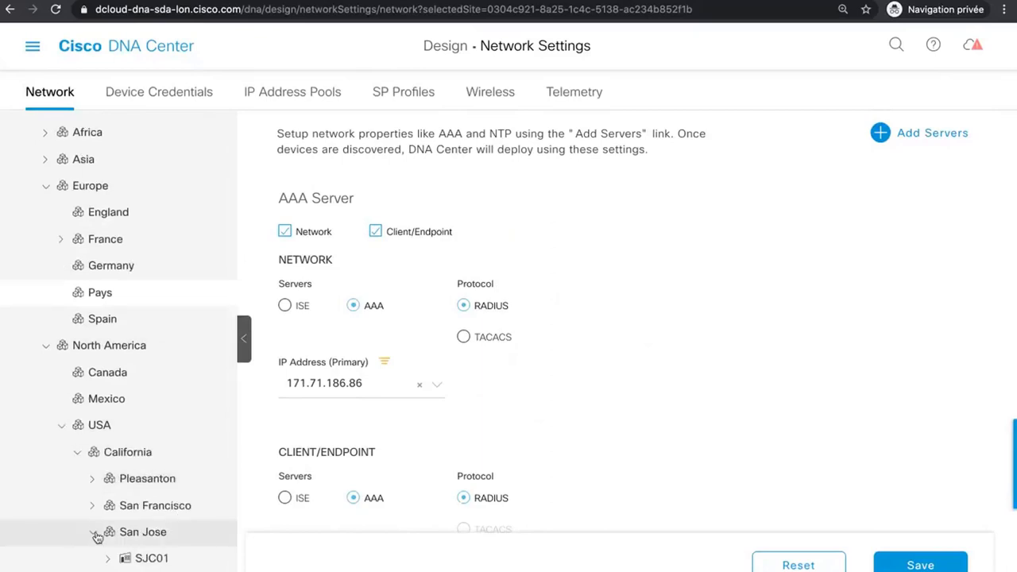
click(152, 559)
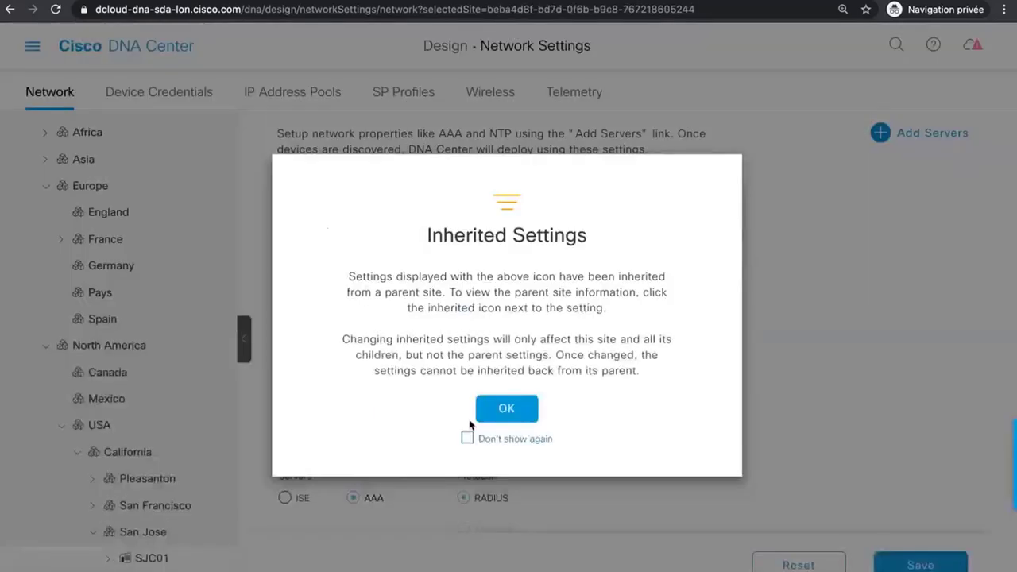
click(530, 399)
- Select floor Flr-SJC1-1 under SJC01 and scroll through its inherited network settings
scroll(186, 522, down, 2)
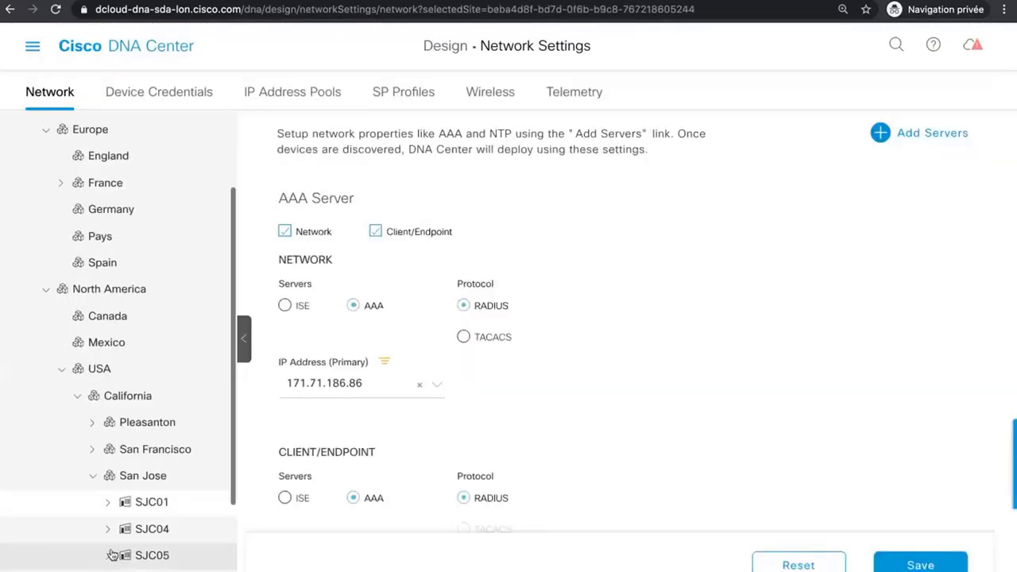
click(110, 502)
click(166, 528)
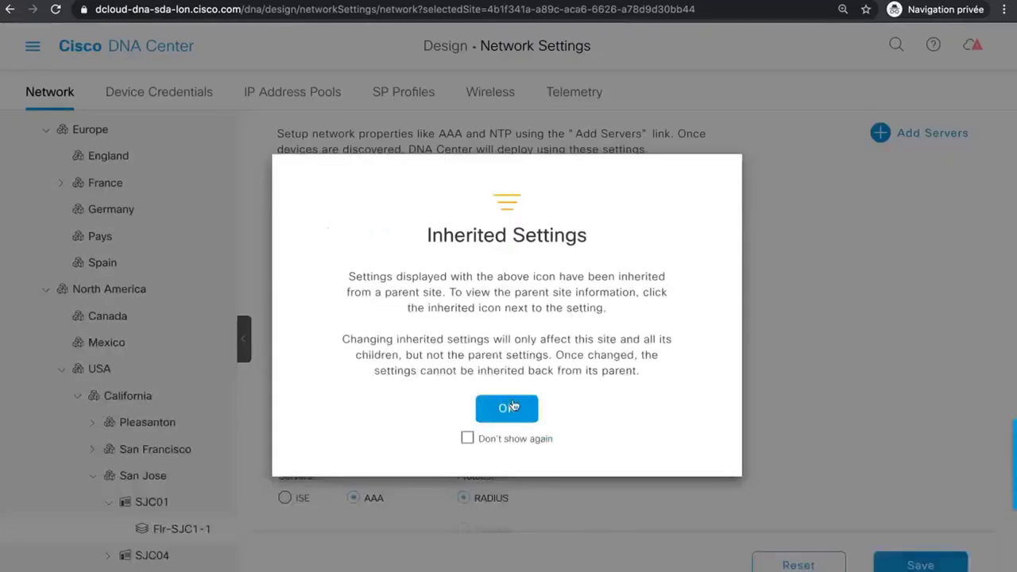
click(512, 406)
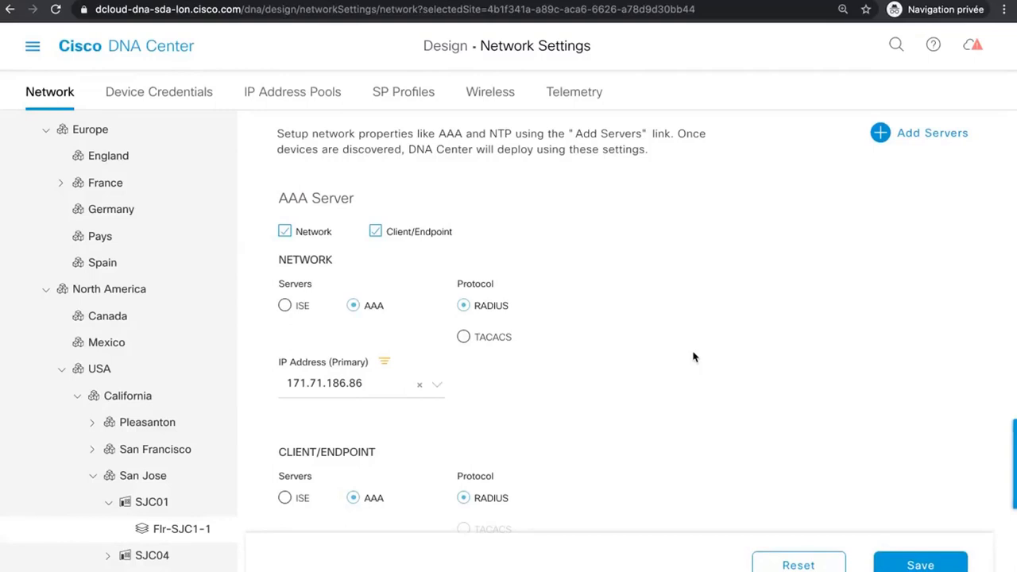
scroll(692, 357, down, 1)
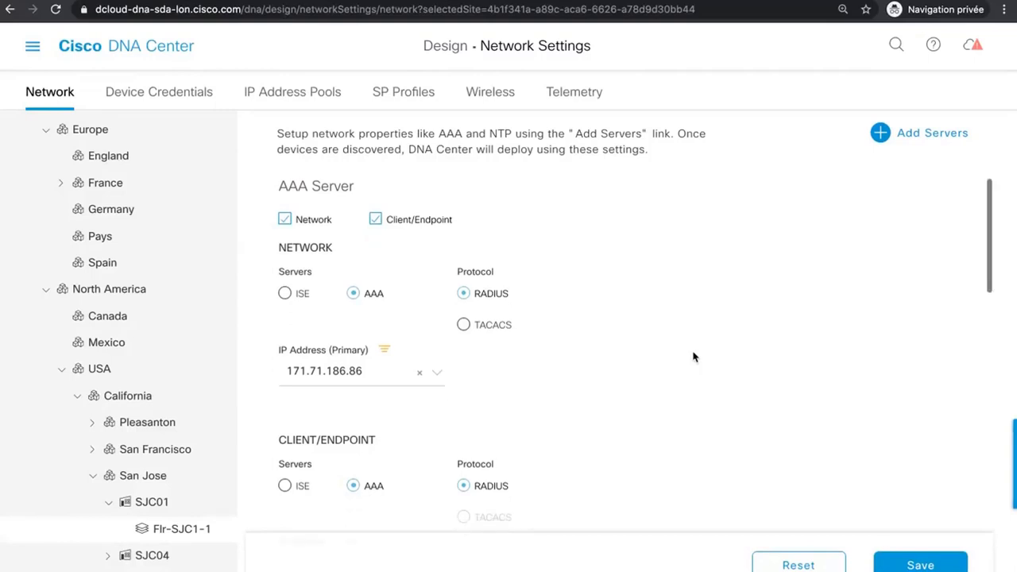
scroll(693, 357, down, 5)
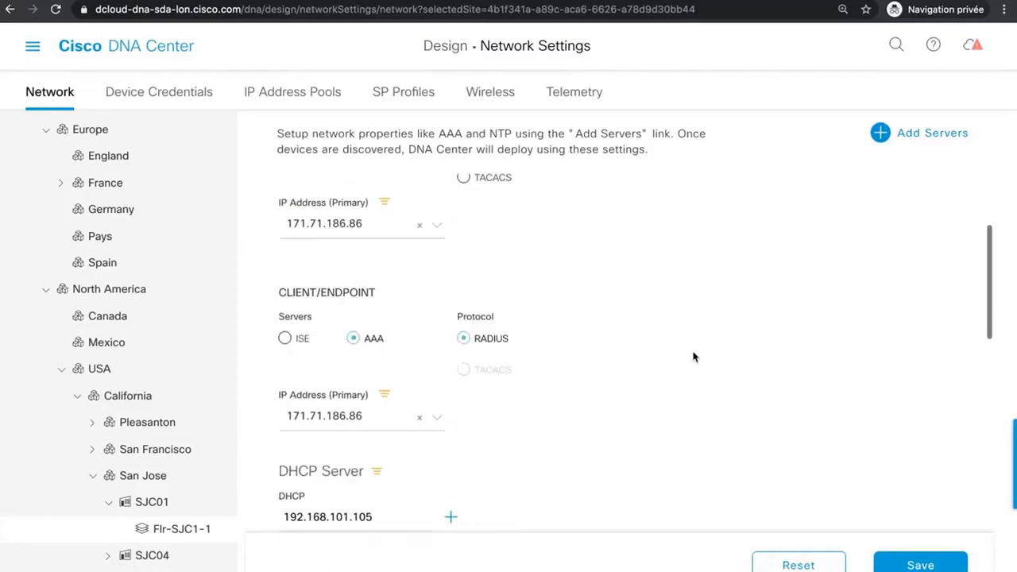
scroll(693, 357, down, 4)
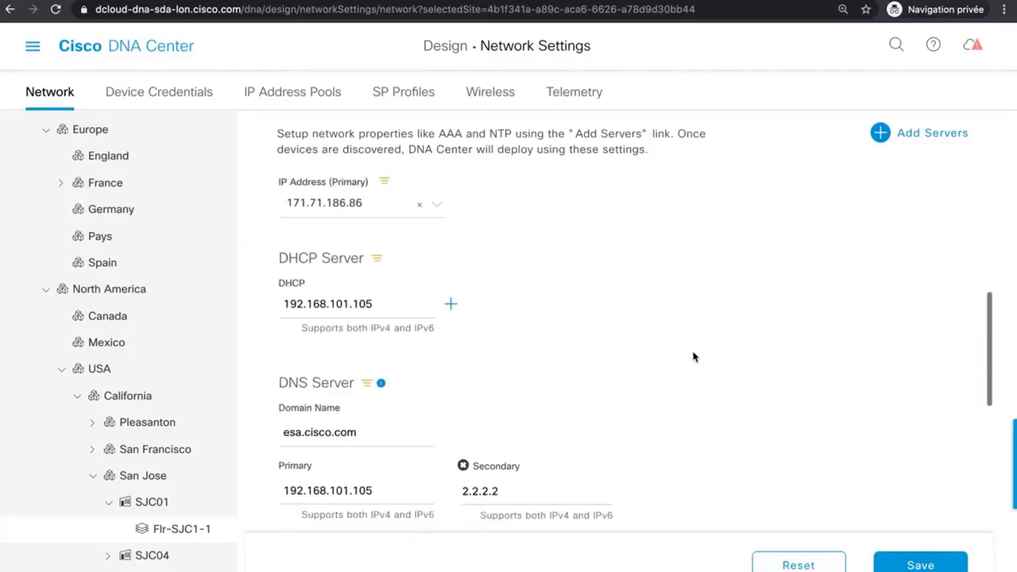
scroll(692, 357, down, 5)
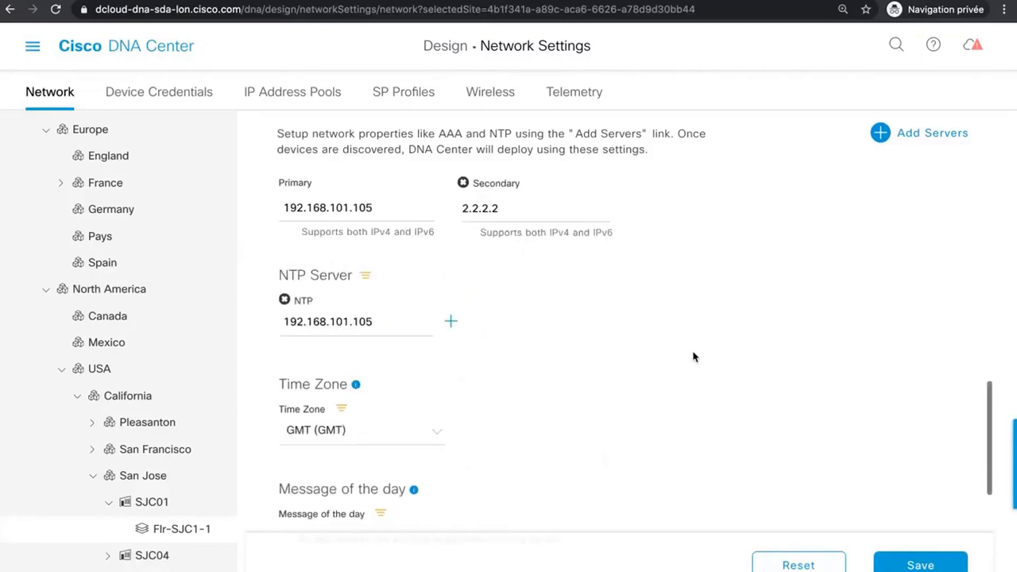
scroll(693, 357, down, 3)
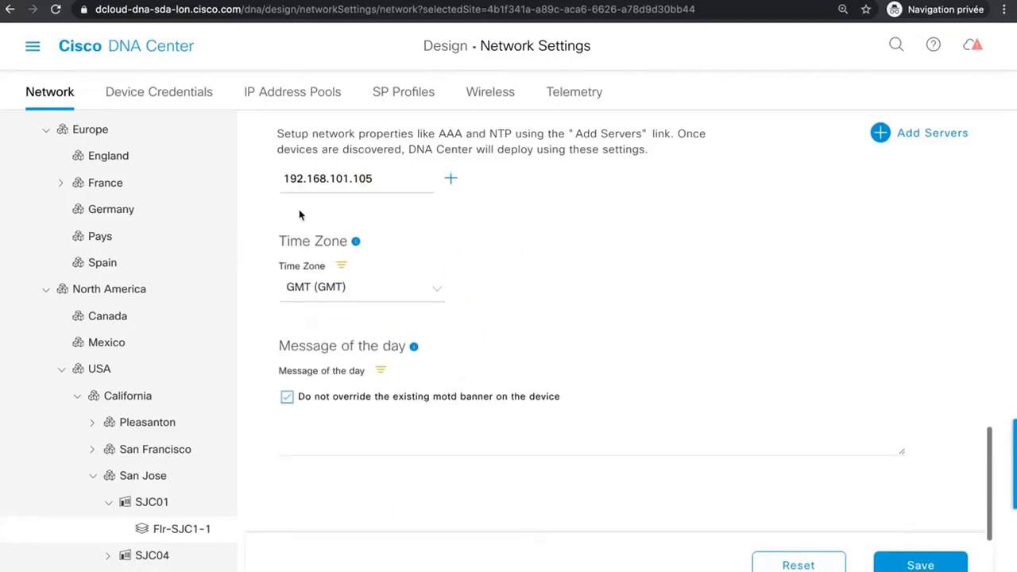
- Review floor Flr-SJC1-1's Device Credentials, then switch to its IP Address Pools tab
click(163, 94)
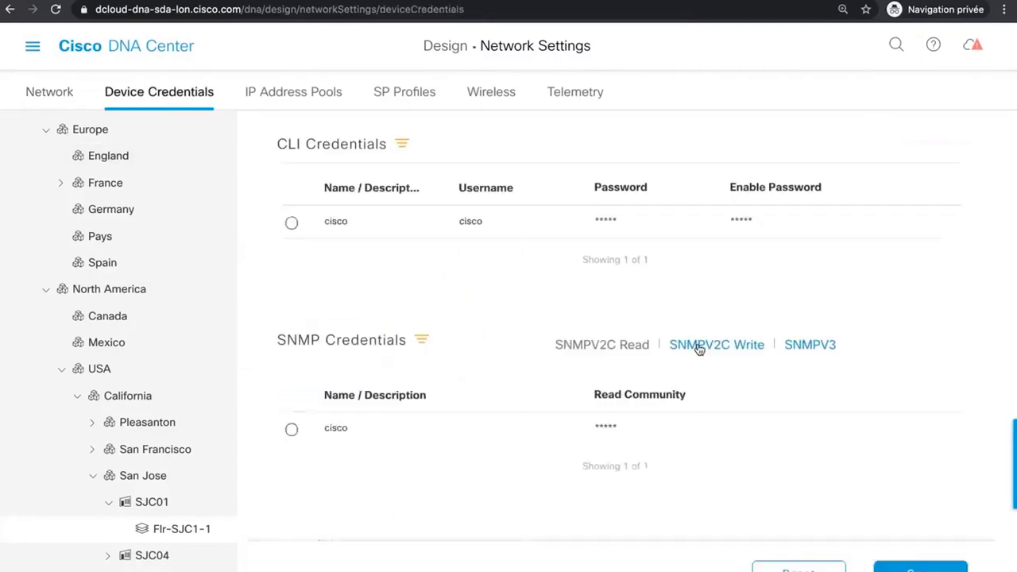
scroll(855, 272, down, 1)
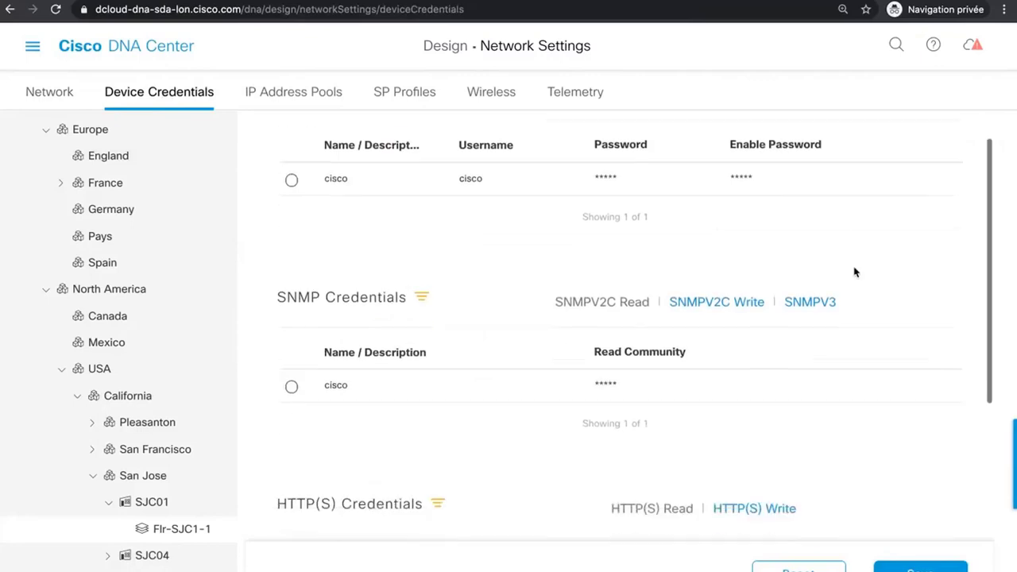
scroll(855, 272, down, 3)
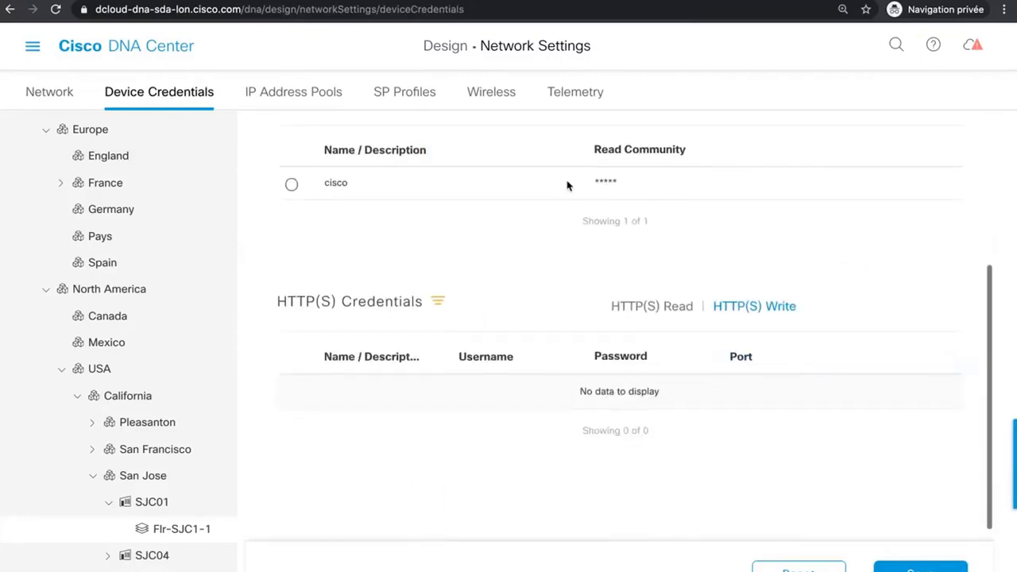
click(302, 100)
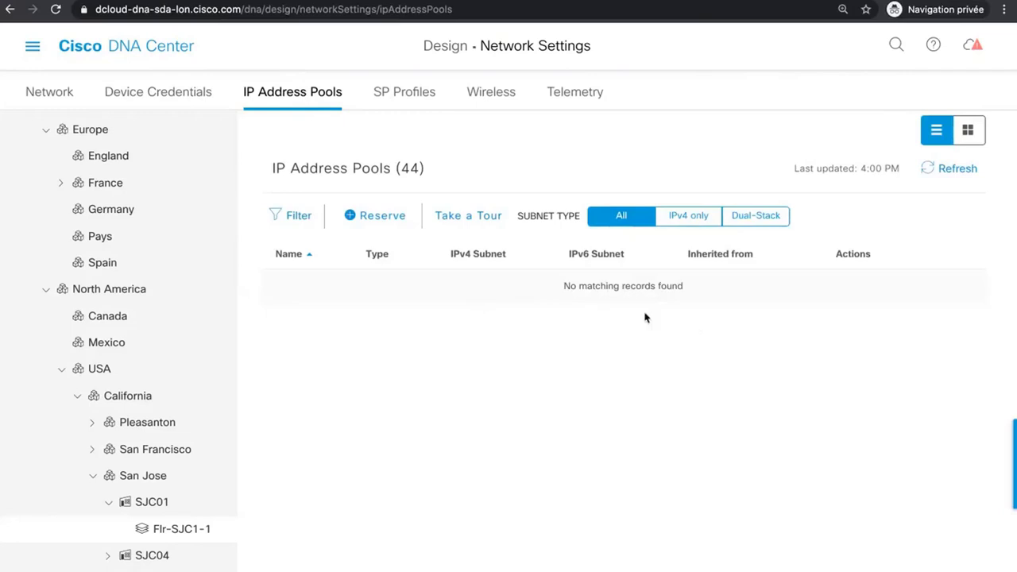
- Show Flr-SJC1-1's Wireless settings and review Enterprise Wireless, Guest Wireless and CMX Servers
click(498, 99)
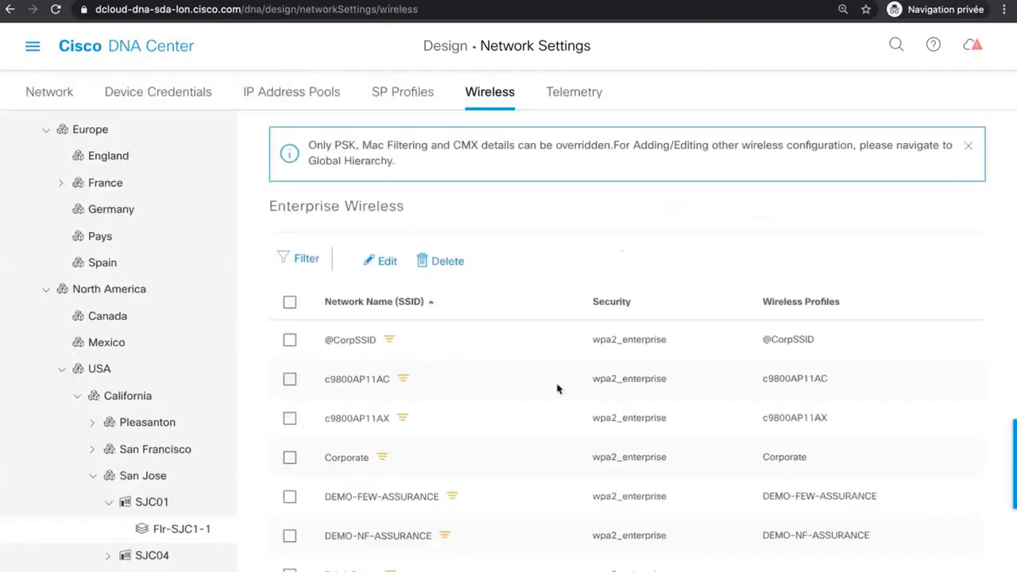
scroll(424, 408, down, 5)
scroll(424, 408, down, 1)
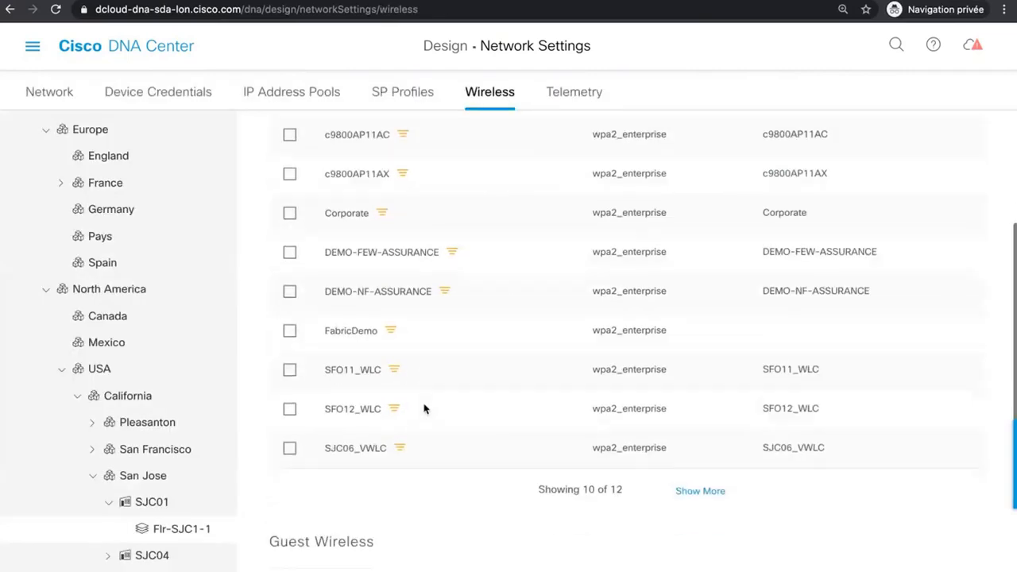
scroll(387, 495, down, 5)
scroll(580, 494, down, 5)
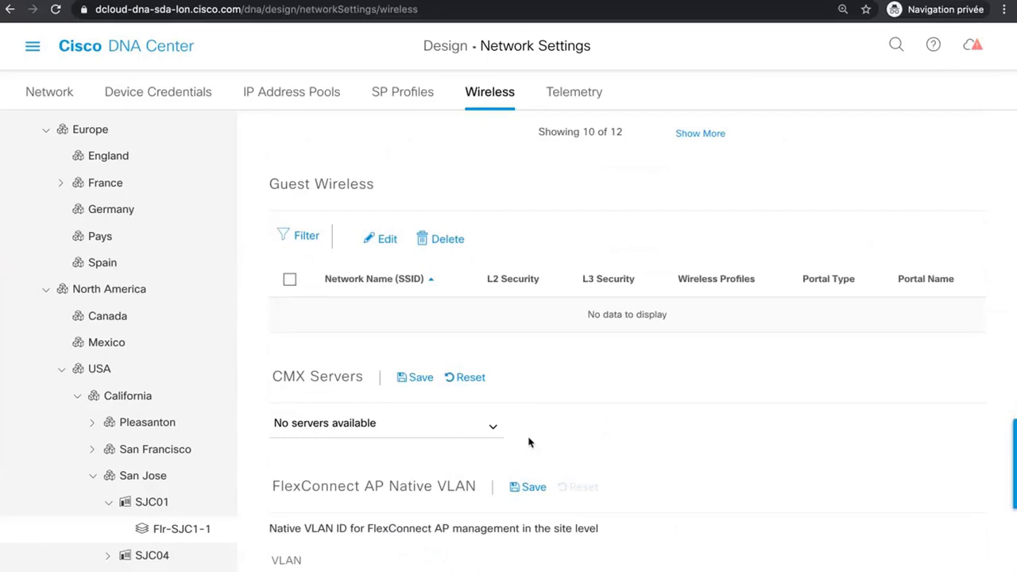
scroll(529, 442, up, 10)
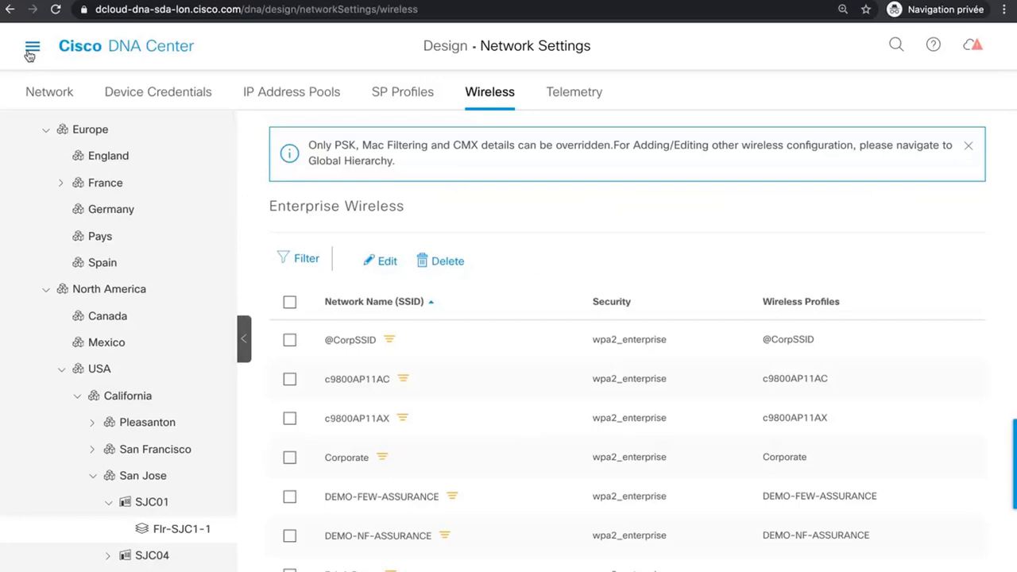
- Go to Provision > Plug and Play to list the 15 unclaimed devices
click(31, 52)
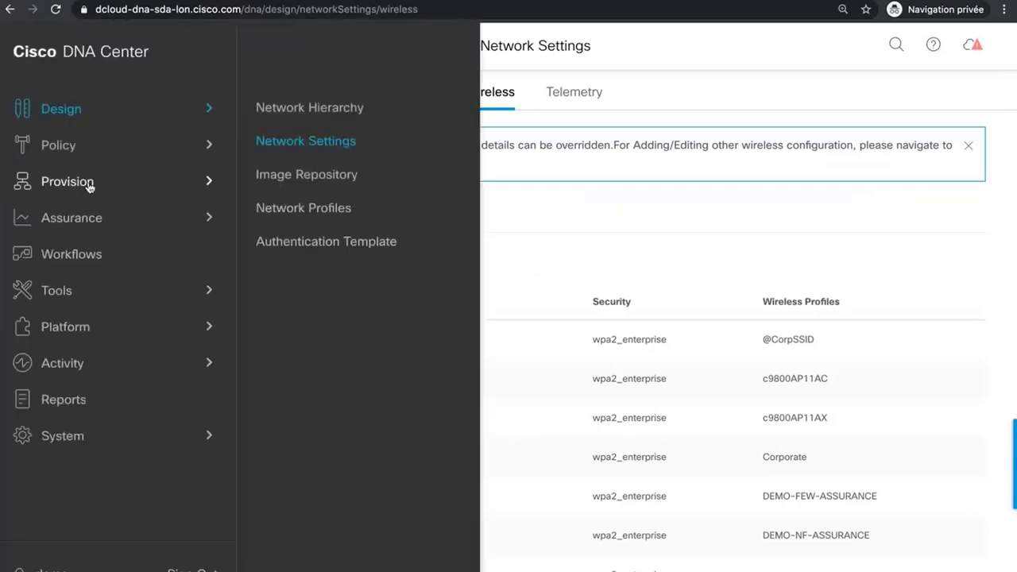
click(84, 183)
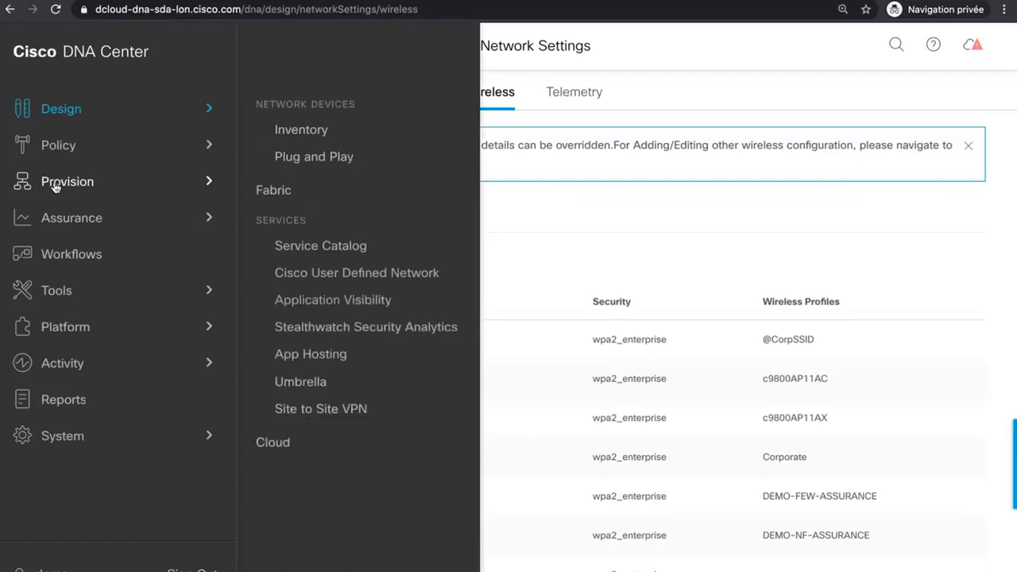
click(334, 158)
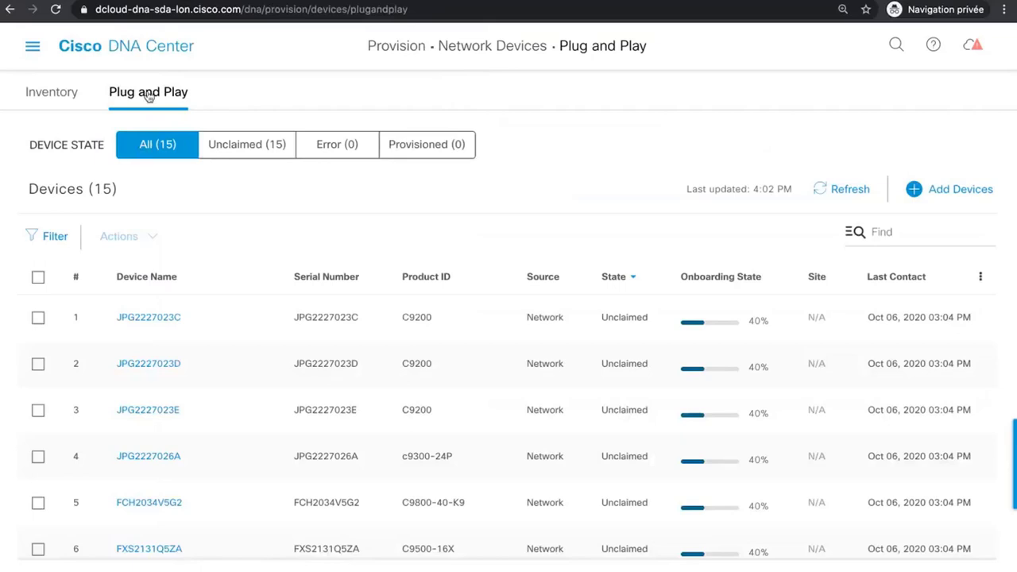
- Open the detail panel for device JPG2227023C and scroll through its information
click(32, 48)
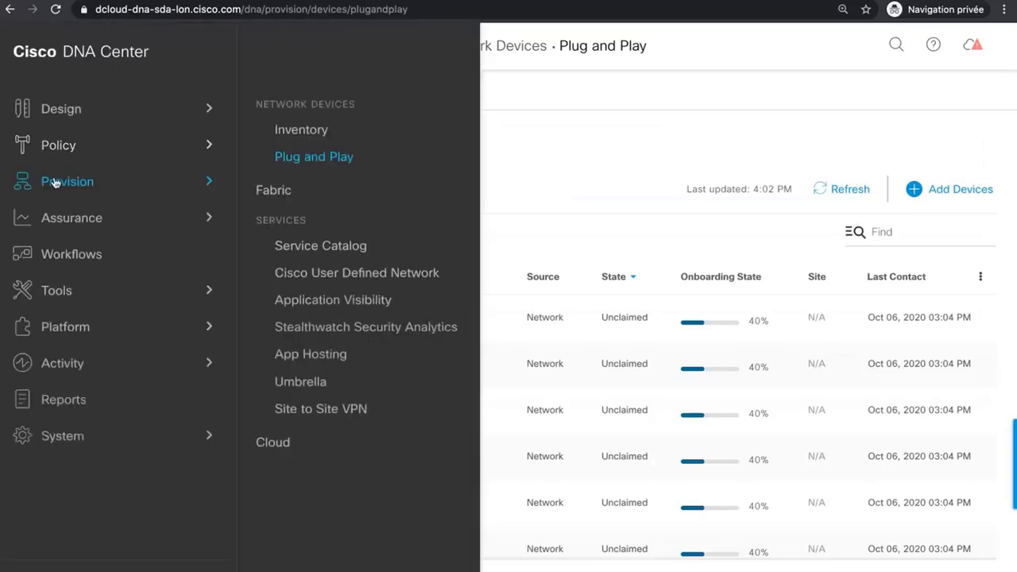
click(568, 163)
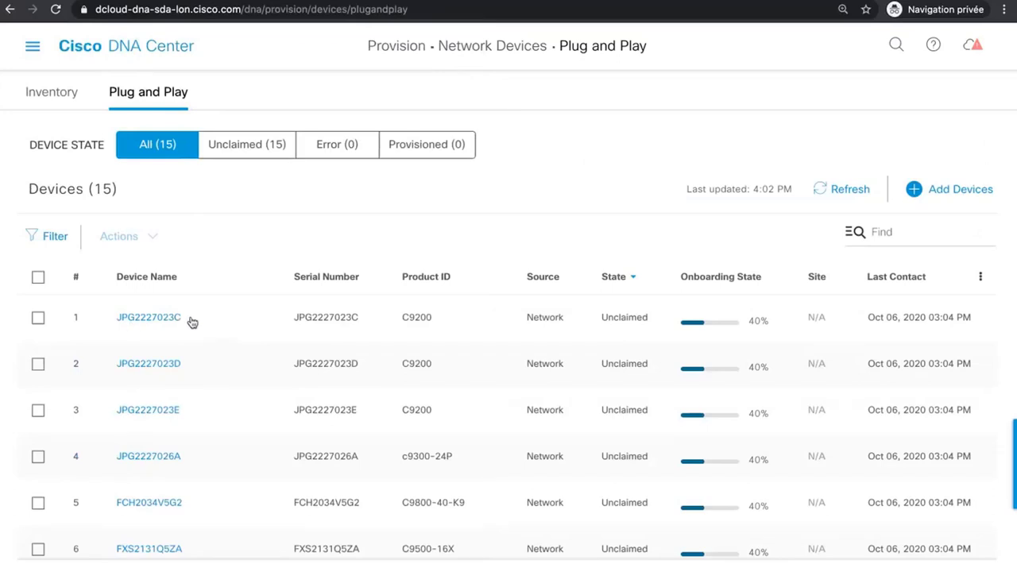
drag(191, 321, 124, 320)
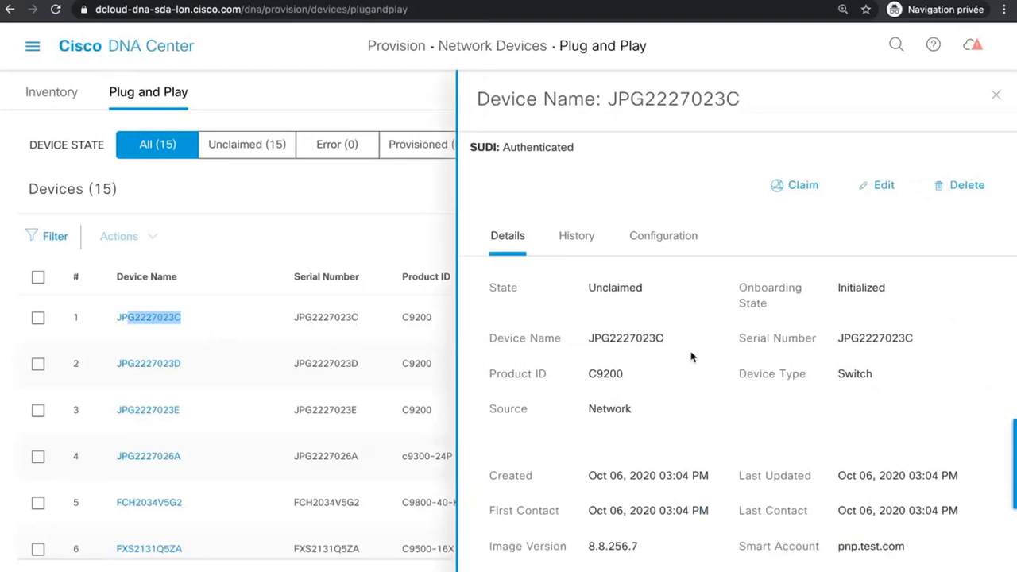
scroll(691, 358, down, 1)
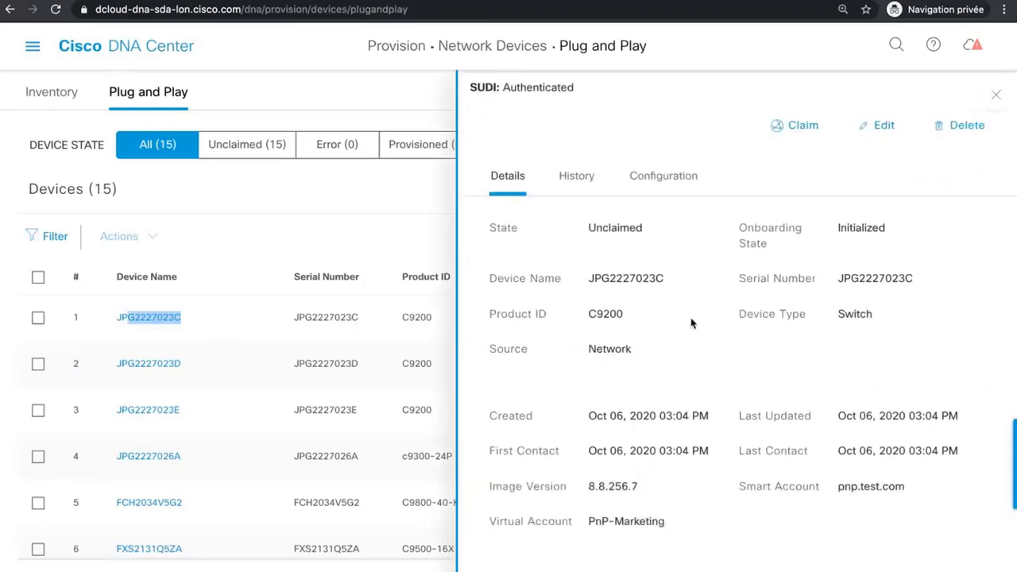
scroll(691, 323, down, 1)
scroll(691, 323, up, 2)
scroll(663, 422, down, 2)
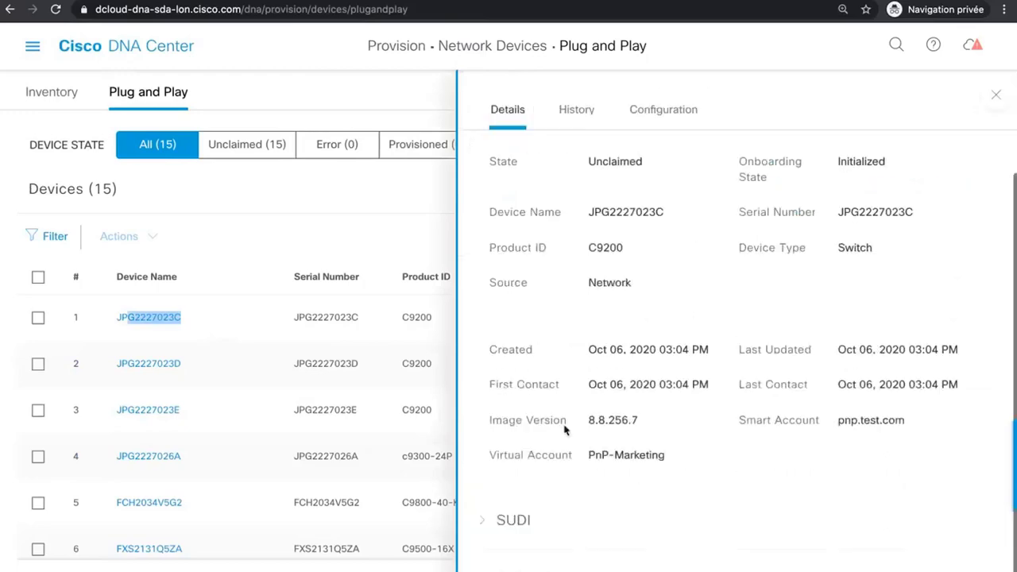
- Expand JPG2227023C's IP Addresses section, then close the detail panel
click(494, 569)
scroll(748, 455, down, 6)
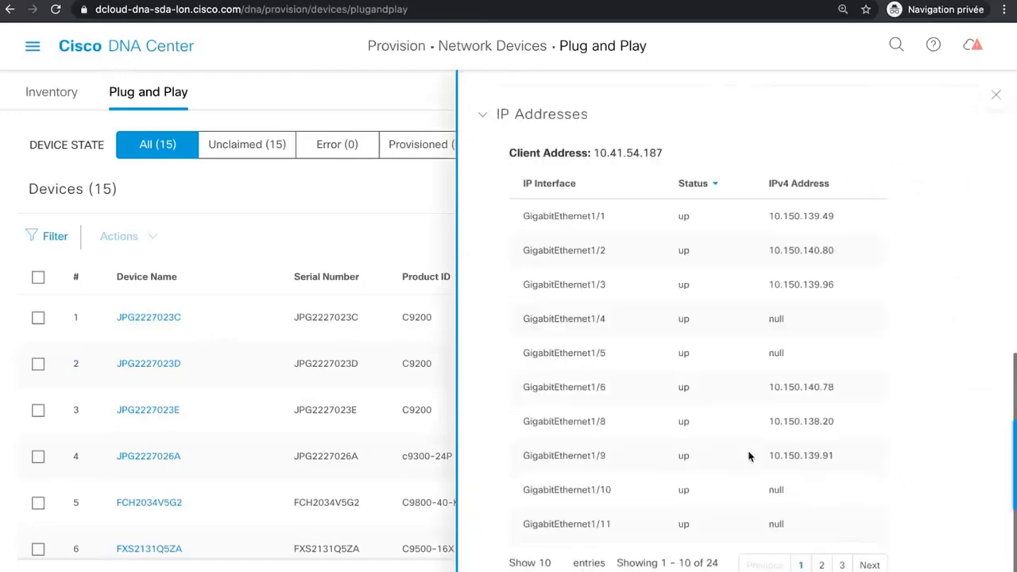
scroll(748, 456, up, 2)
scroll(749, 455, up, 5)
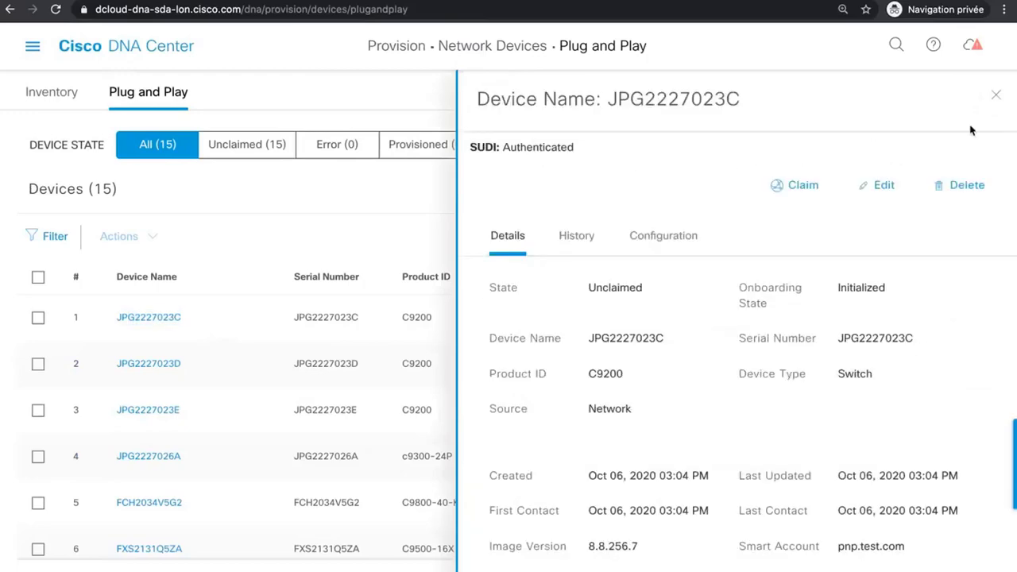
click(996, 97)
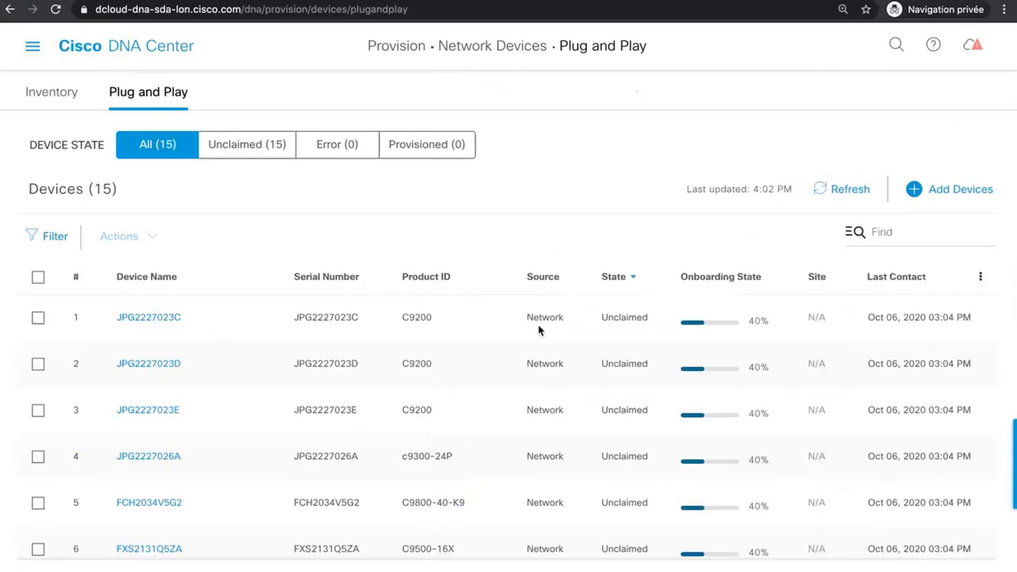
- Claim JPG2227023C with the San Jose site assigned, then switch to the Inventory page
click(38, 317)
click(151, 238)
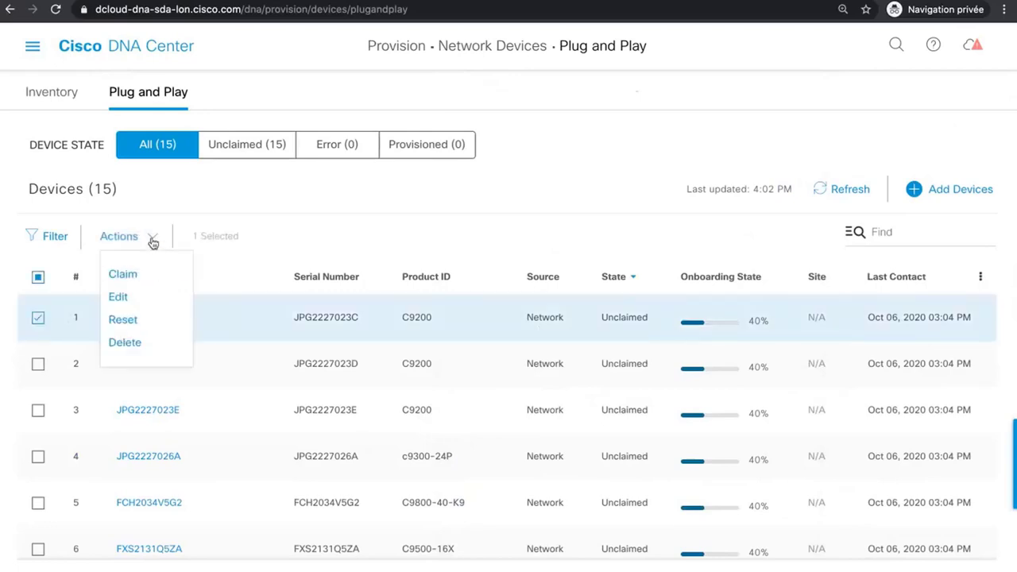
click(123, 275)
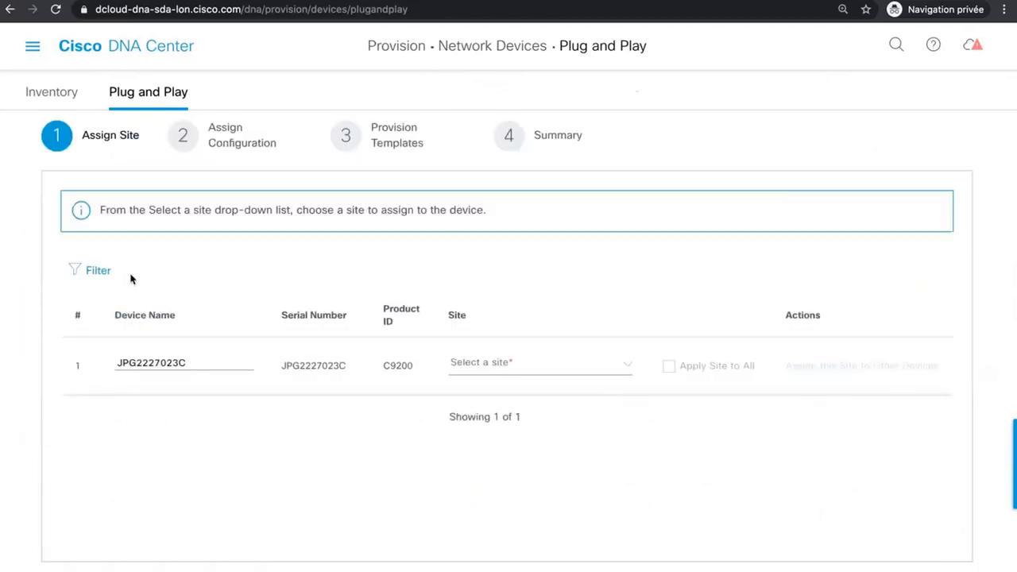
click(512, 366)
click(540, 439)
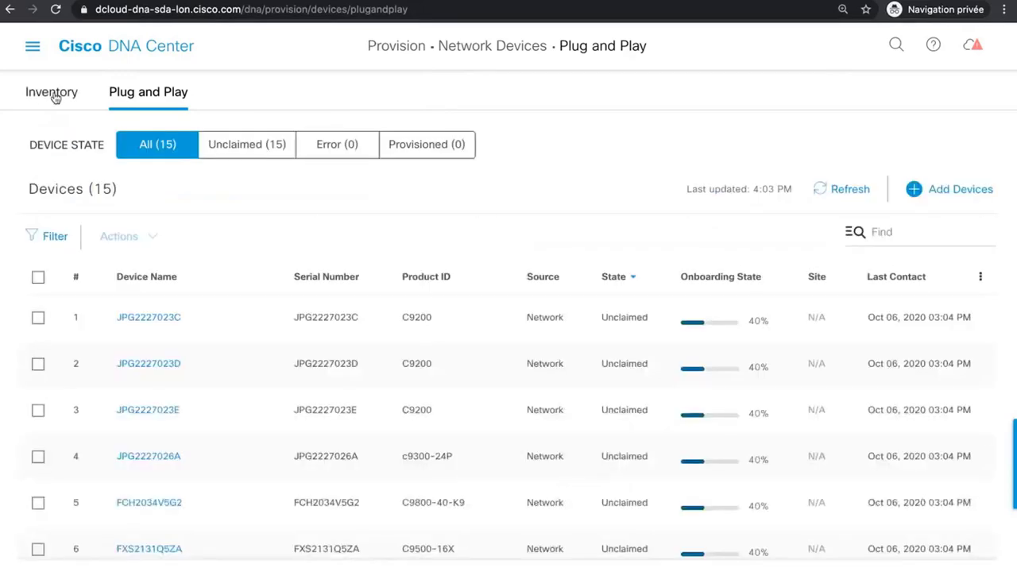
click(53, 95)
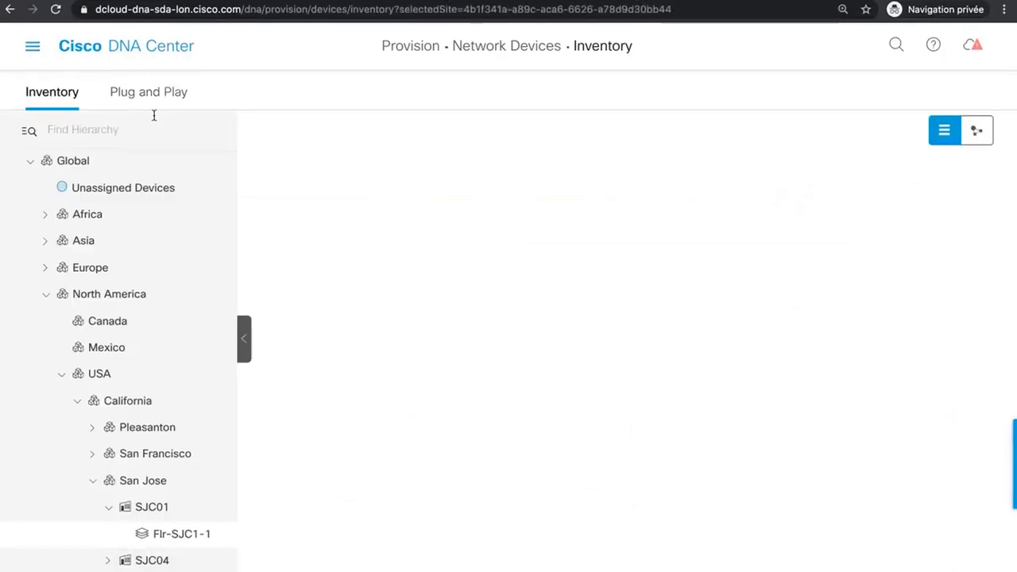
- Reopen Provision > Inventory and toggle between topology and list views
click(95, 189)
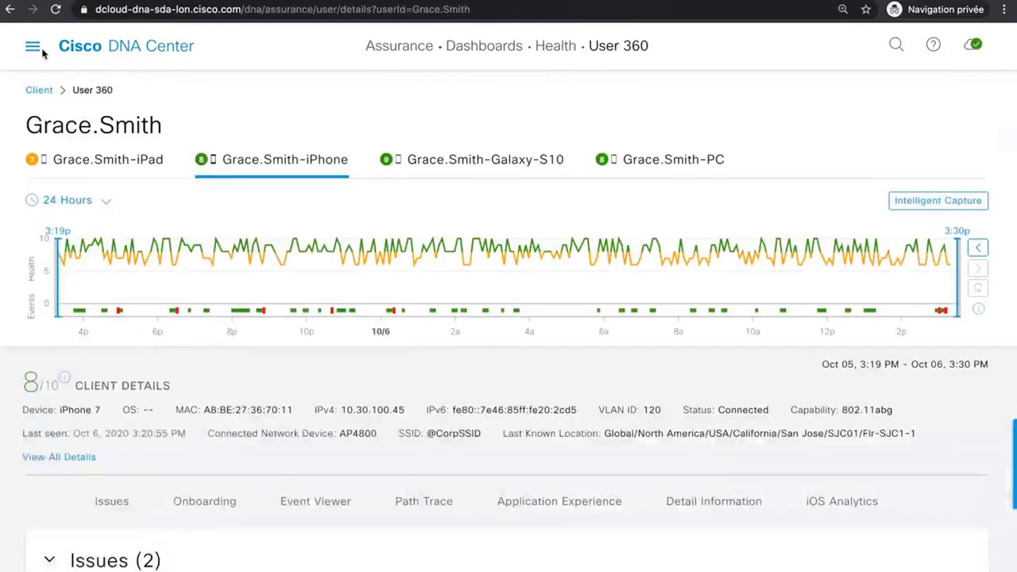
click(35, 48)
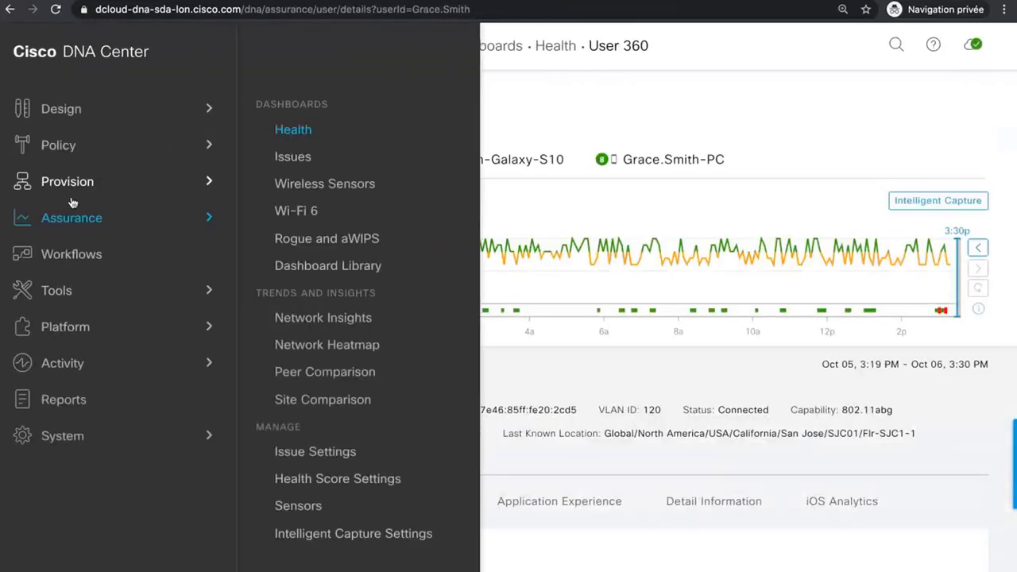
mouse_move(89, 182)
click(299, 131)
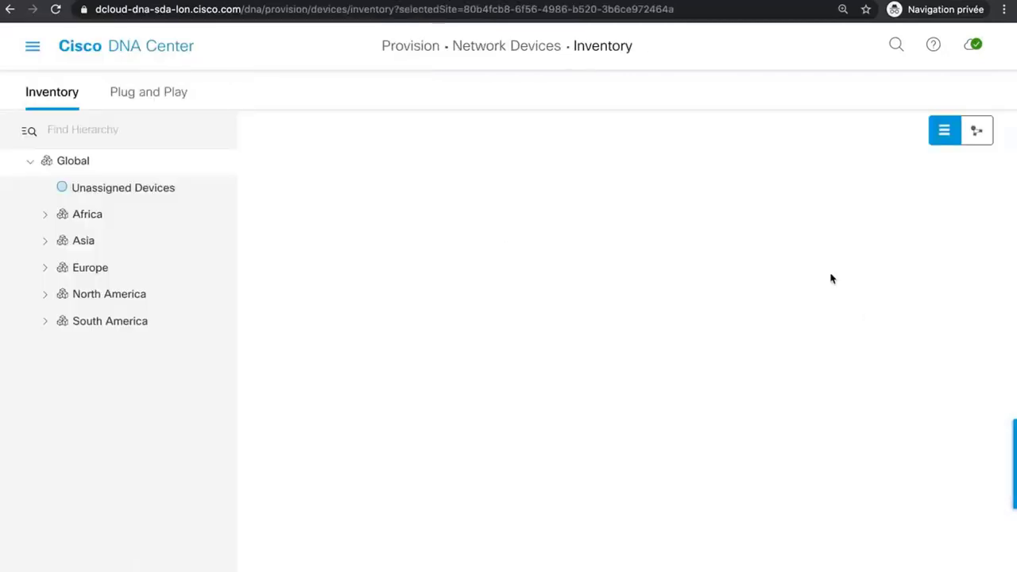
click(976, 131)
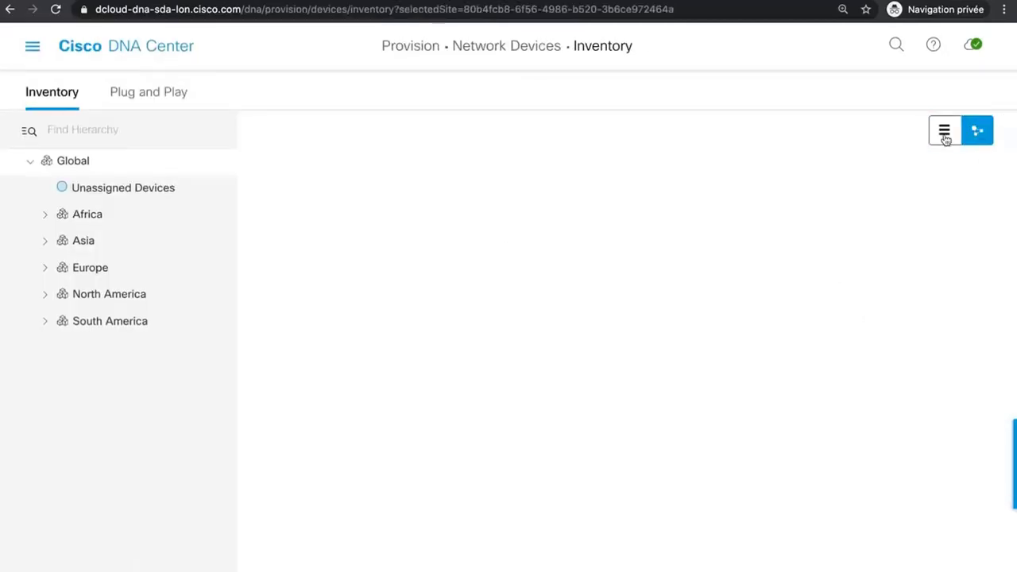
click(945, 133)
- Select Unassigned Devices, expand North America and USA, then reopen the Inventory table
click(116, 189)
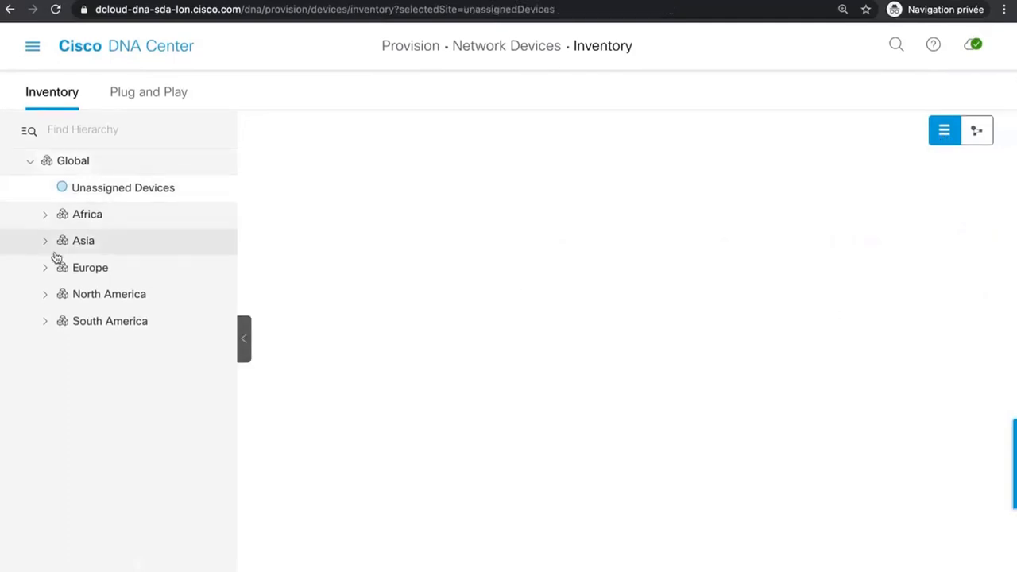
click(45, 294)
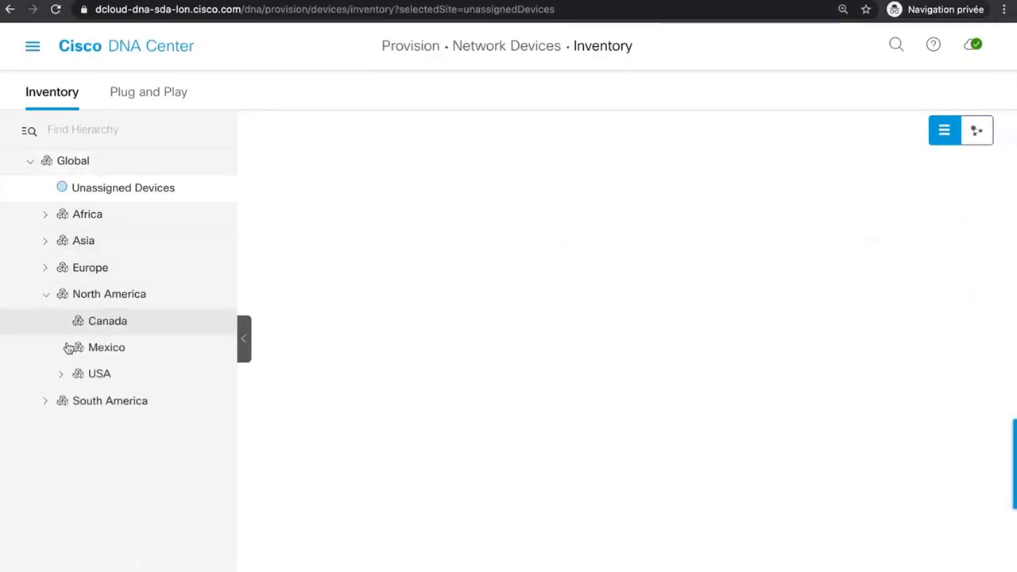
click(61, 373)
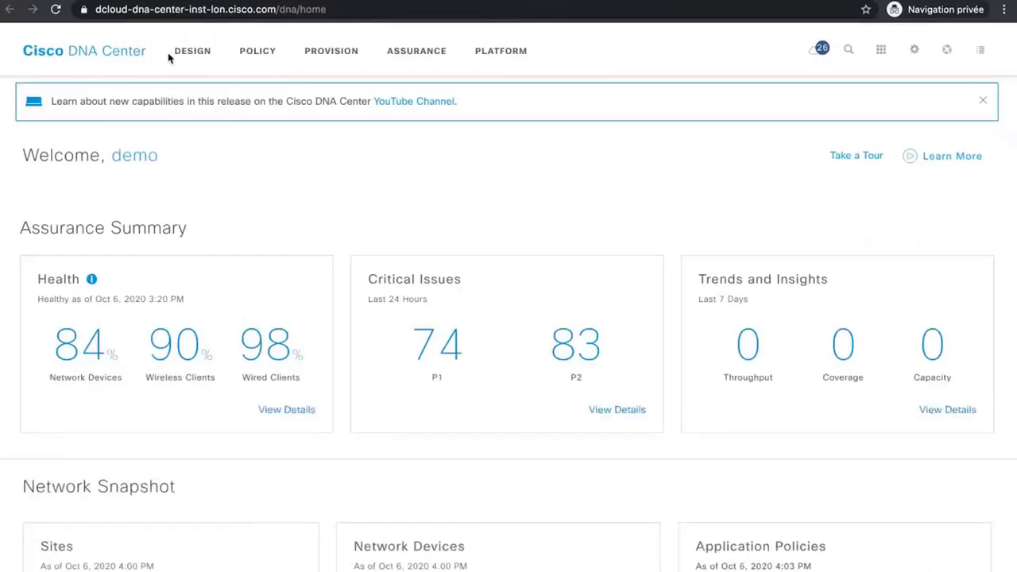
click(350, 60)
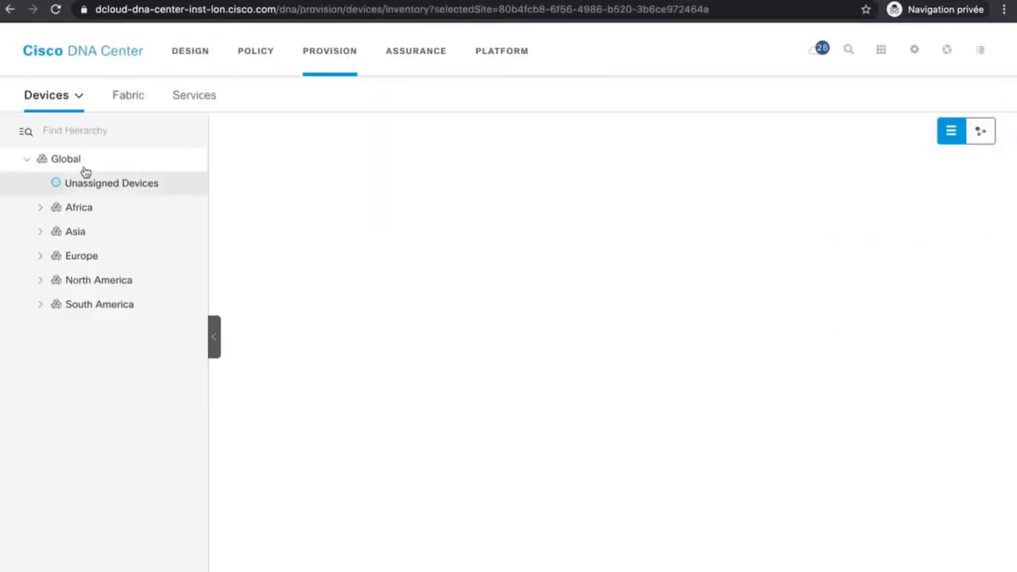
click(75, 98)
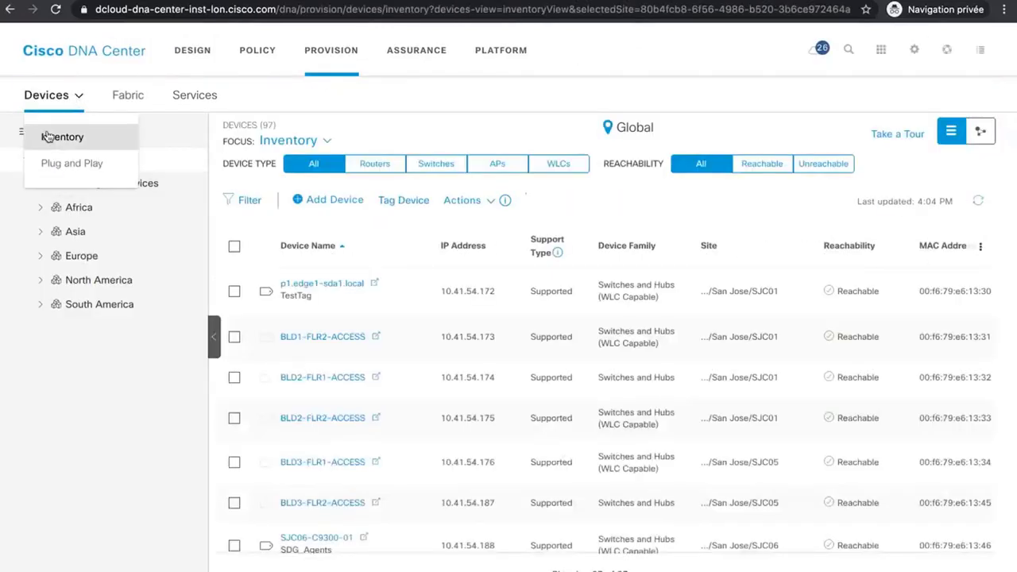
click(45, 136)
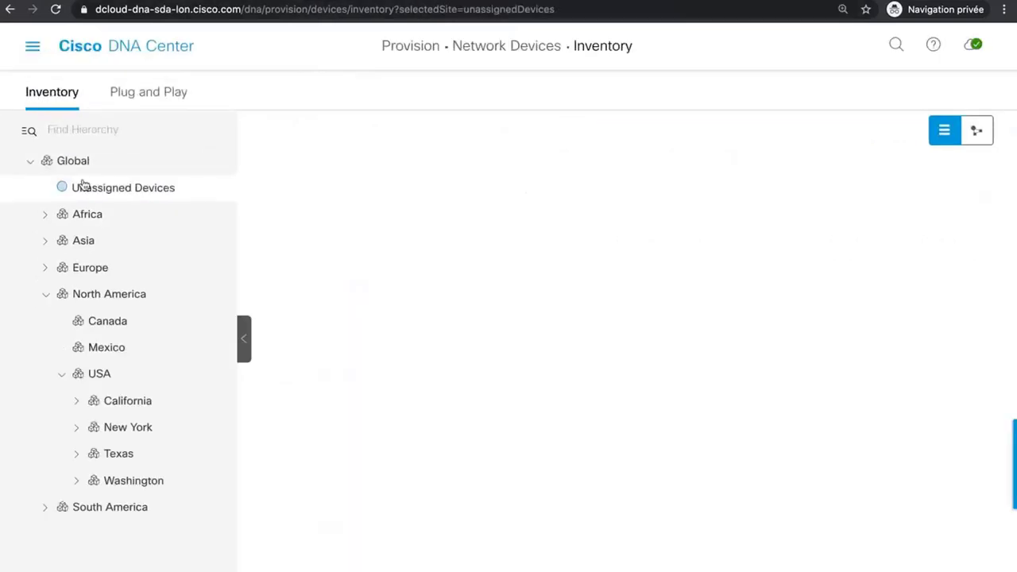
- Switch the inventory scope from Global to Unassigned Devices and bring up the main navigation
click(68, 163)
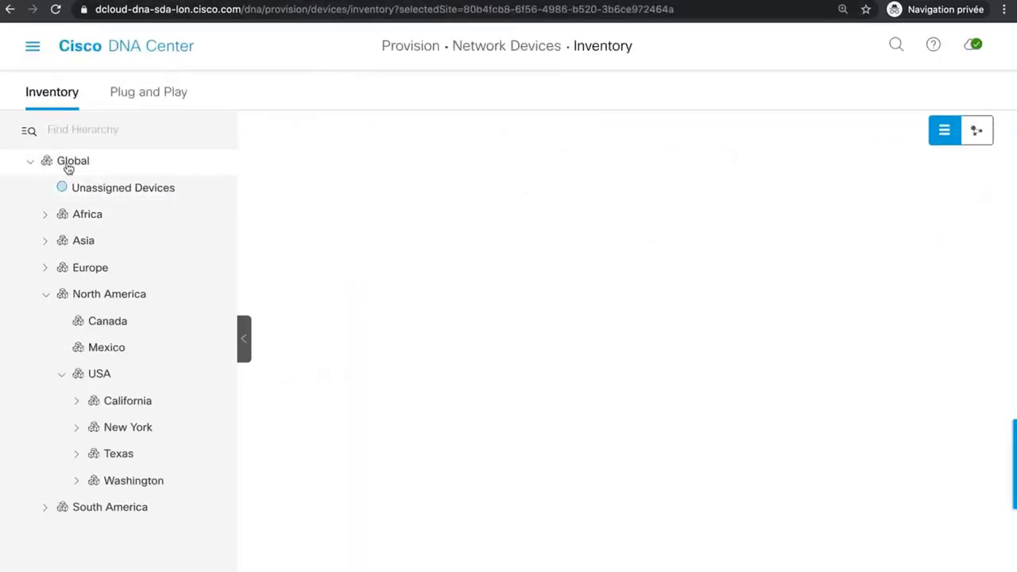
click(93, 197)
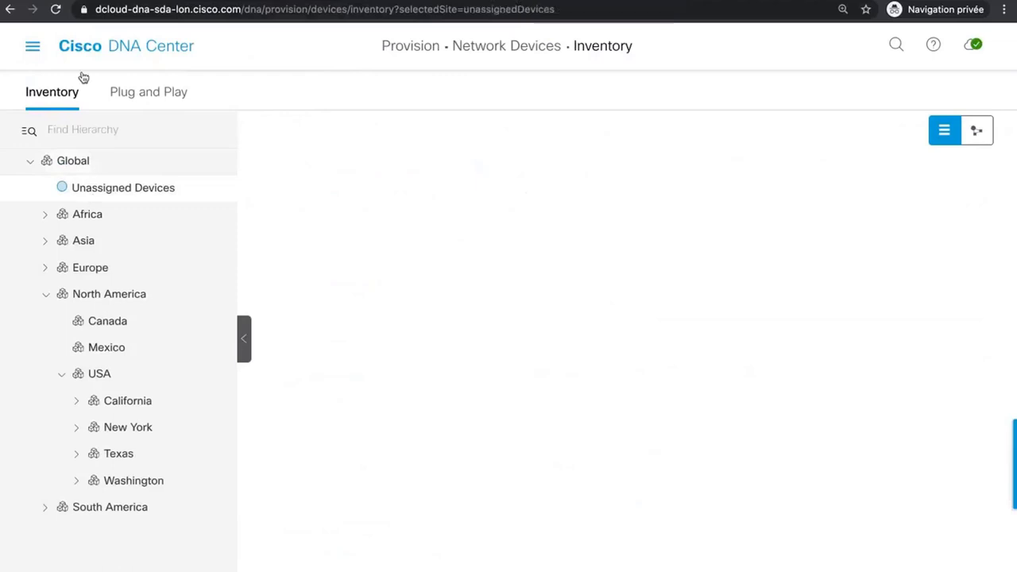
click(30, 46)
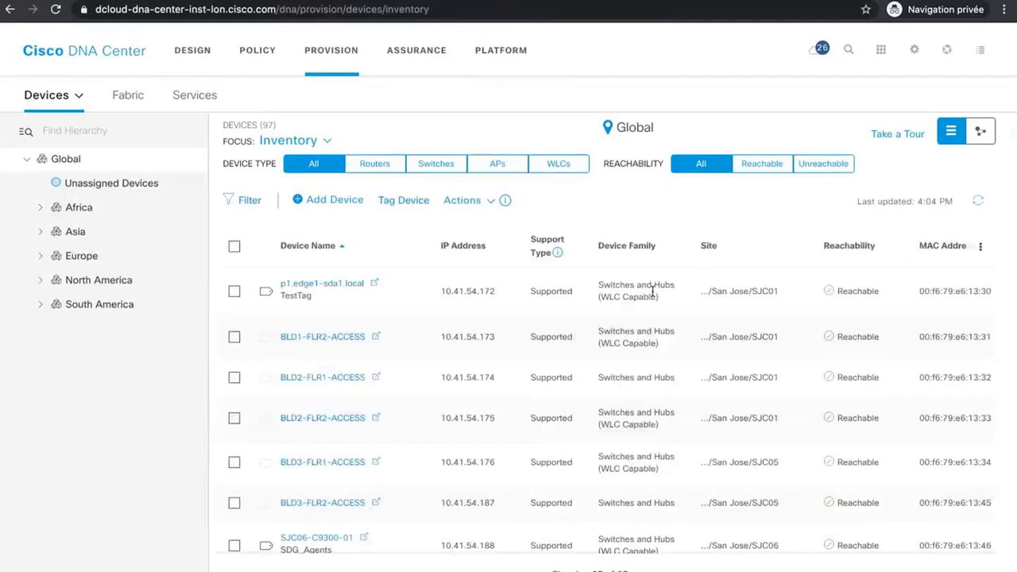
scroll(603, 294, down, 1)
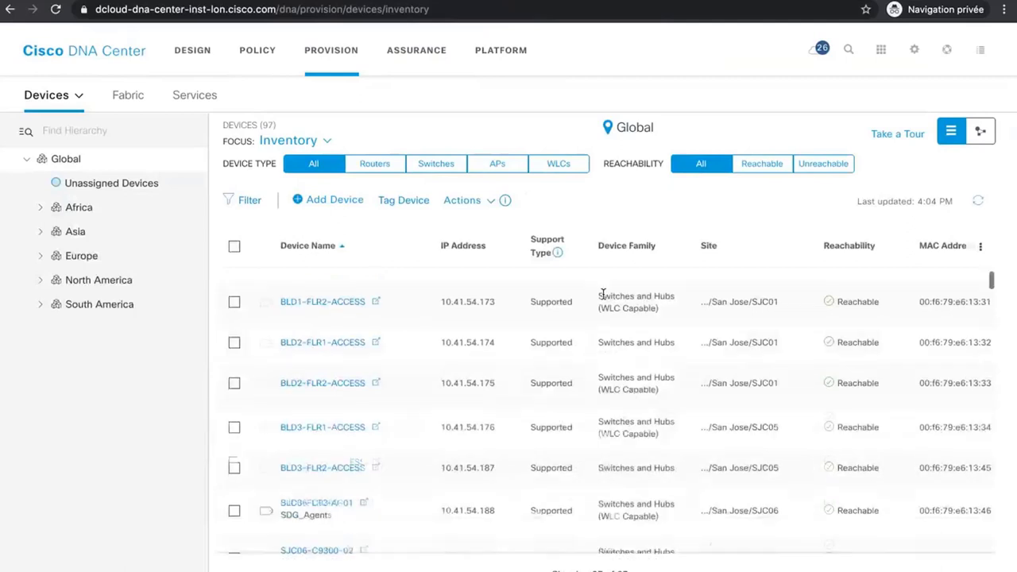
scroll(526, 368, up, 1)
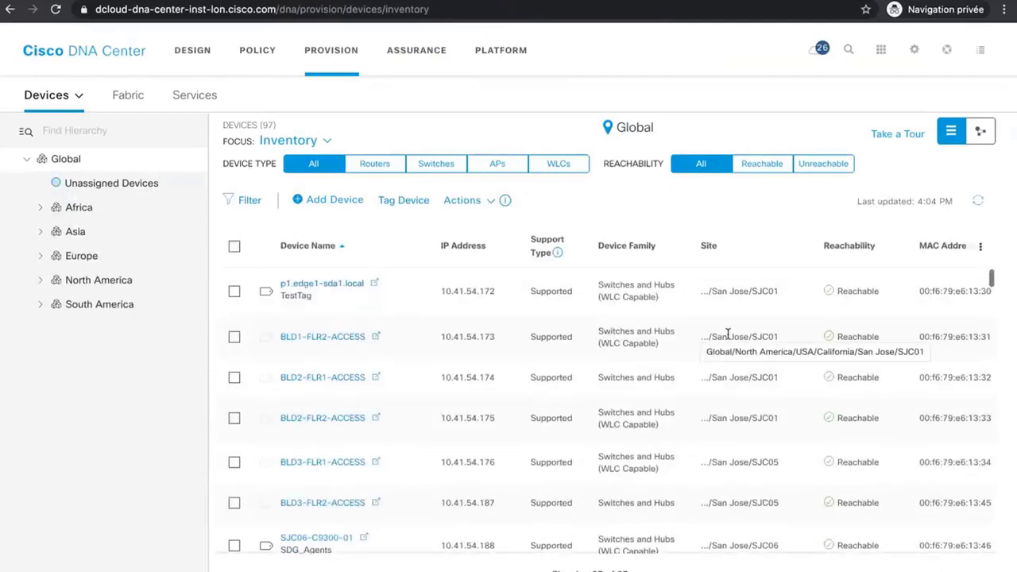
drag(712, 337, 769, 336)
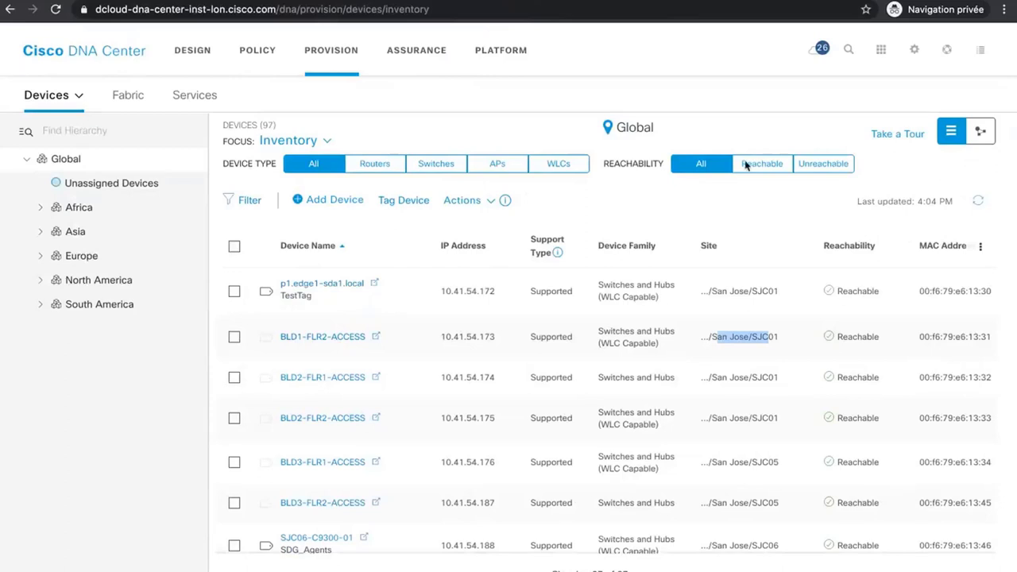
click(701, 164)
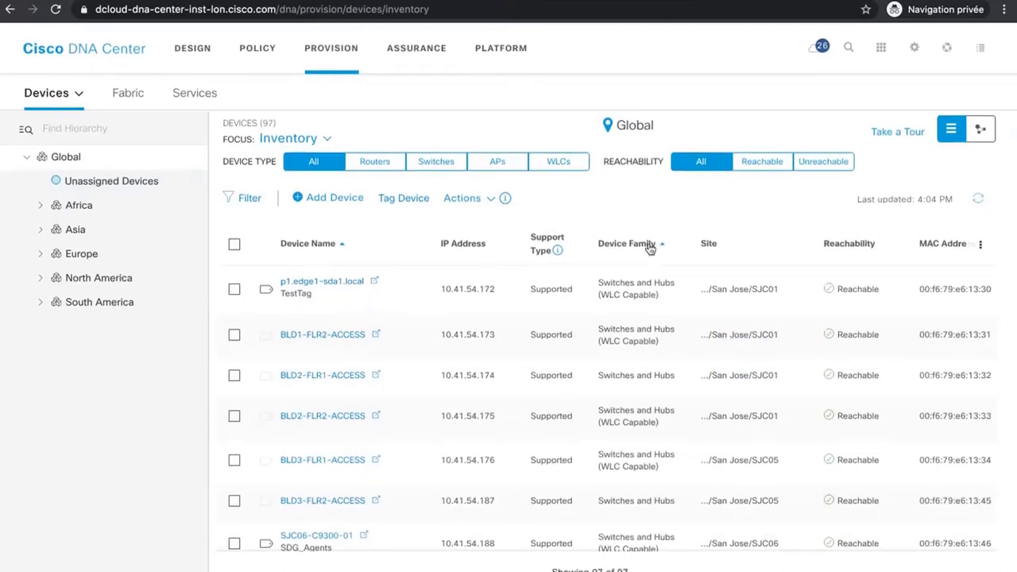
click(318, 141)
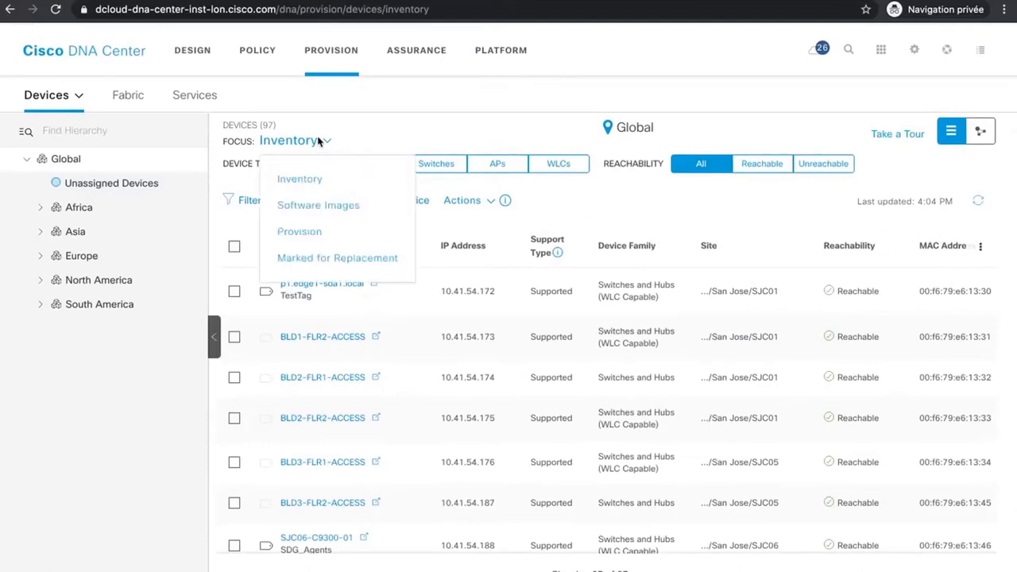
- Browse the filter fields and Focus list, then dismiss both to show the unfiltered 97-device table
click(246, 201)
scroll(355, 286, down, 8)
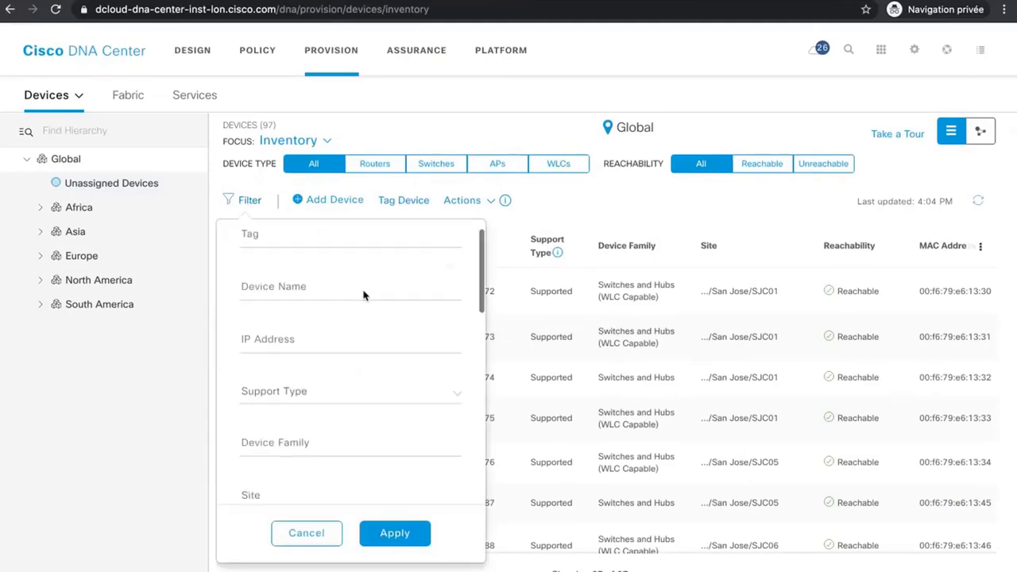
scroll(363, 296, up, 3)
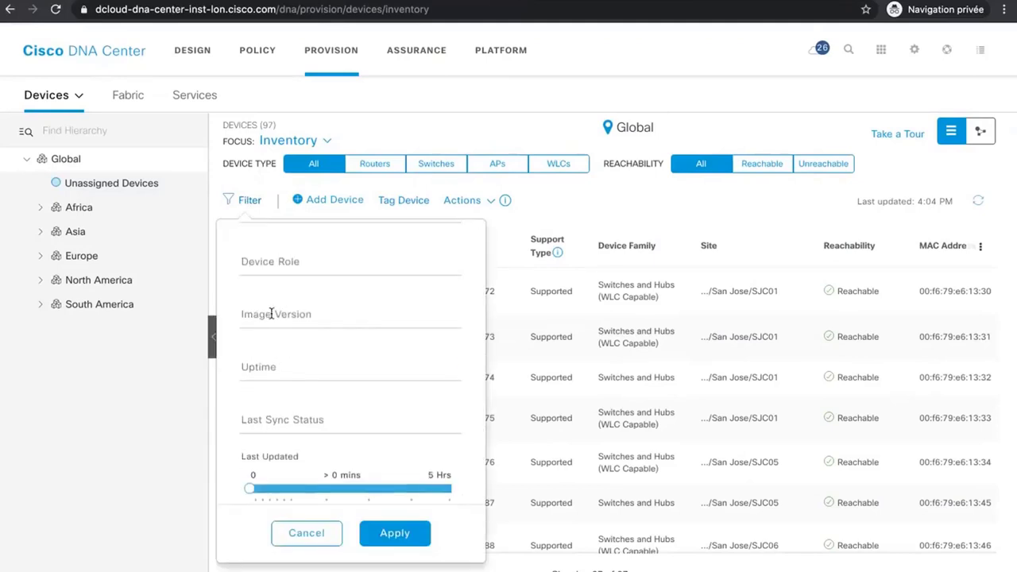
click(326, 139)
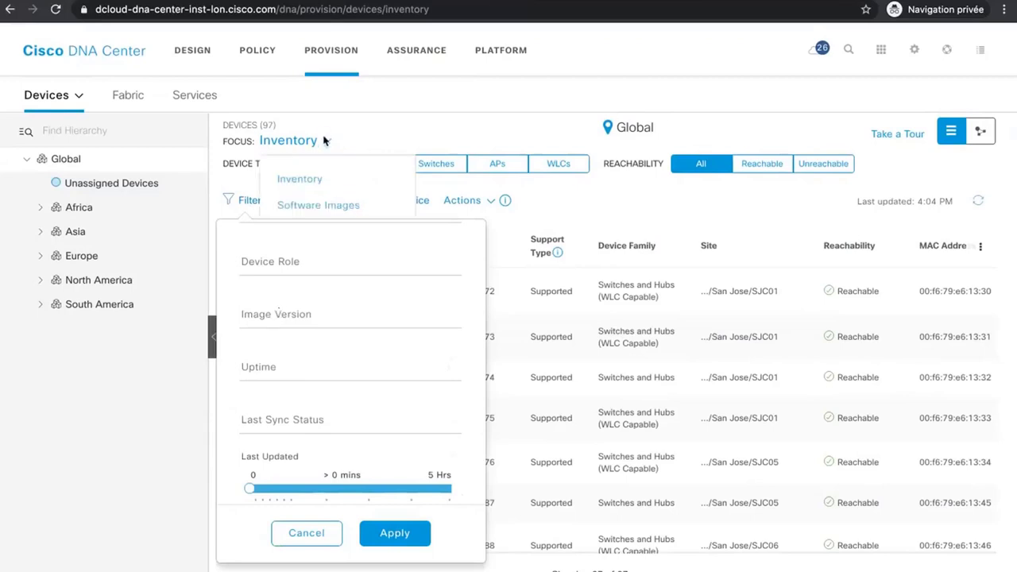
click(300, 179)
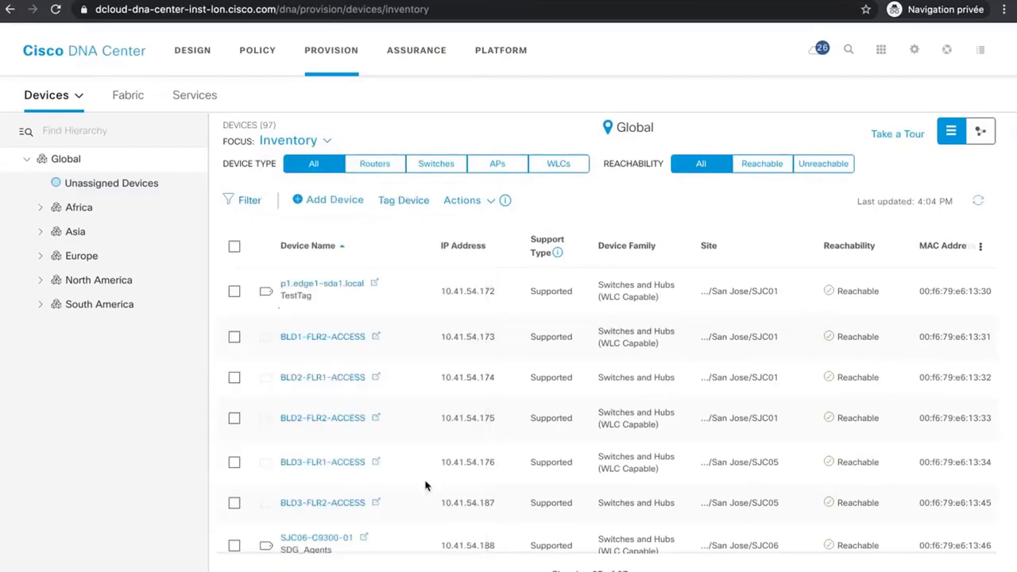
- Switch the Inventory focus to Software Images
click(327, 140)
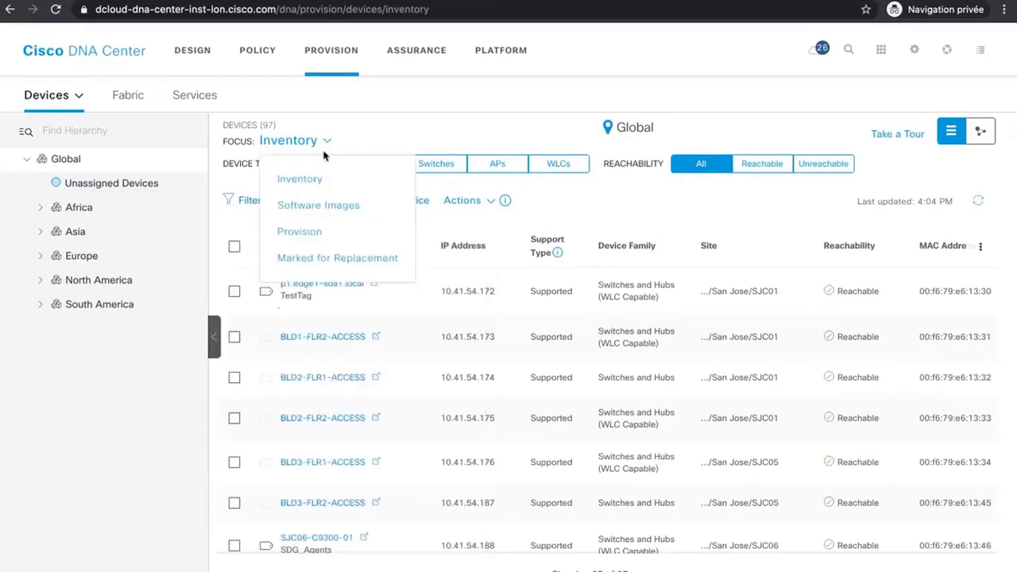
click(313, 206)
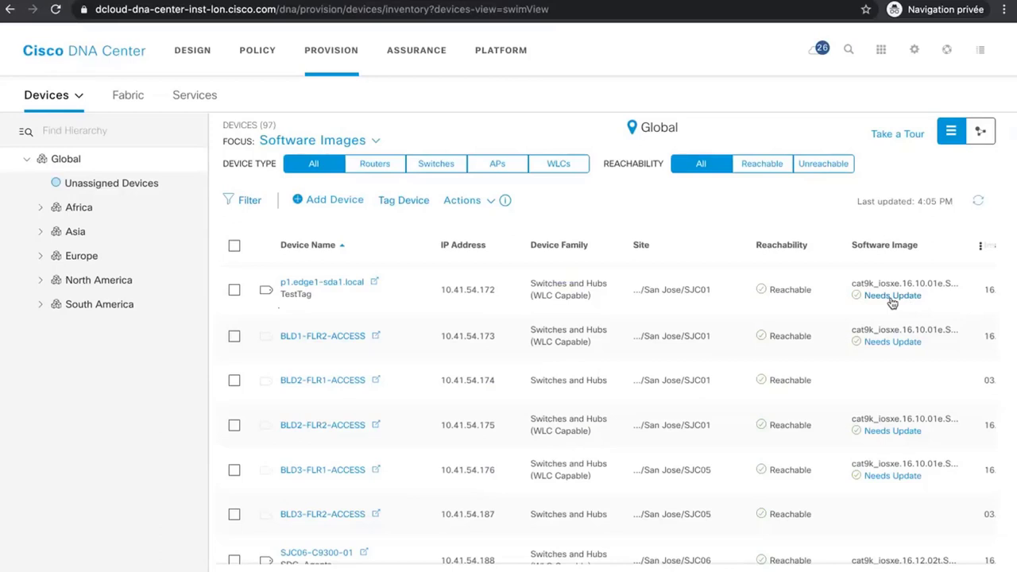
click(892, 296)
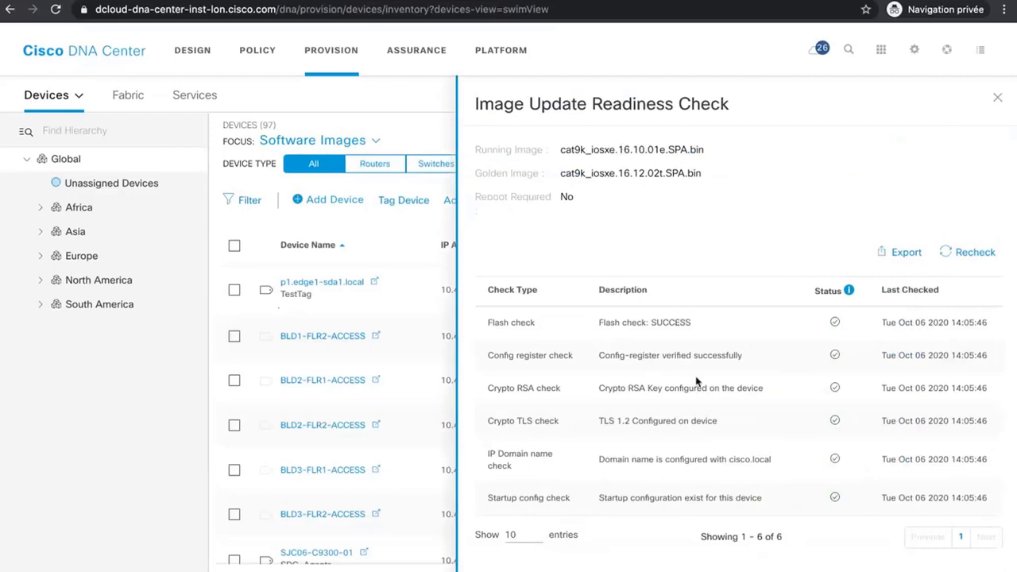
key(ctrl+plus)
scroll(823, 354, down, 1)
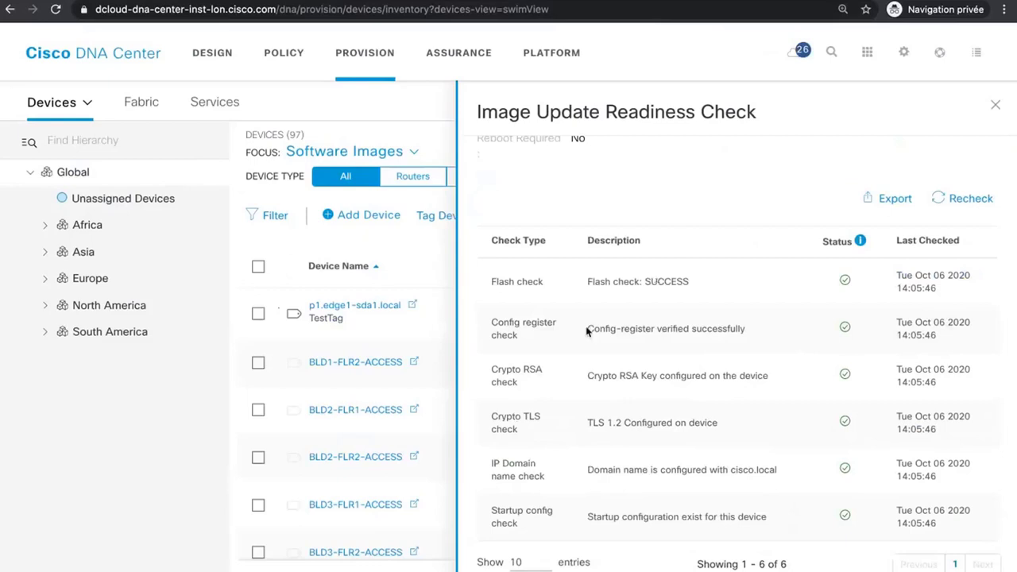
drag(616, 330, 689, 332)
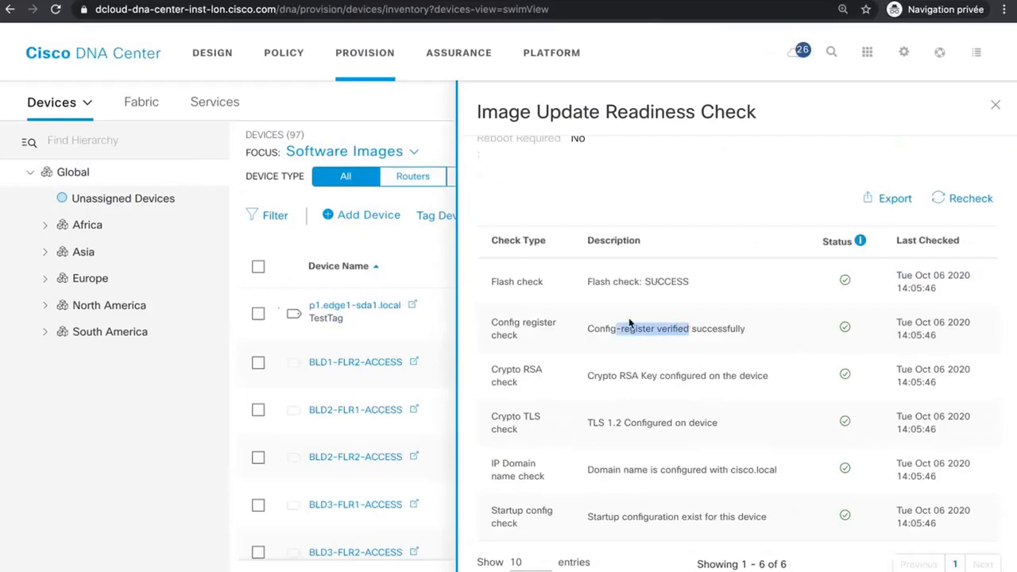
click(624, 277)
click(997, 106)
scroll(692, 334, down, 1)
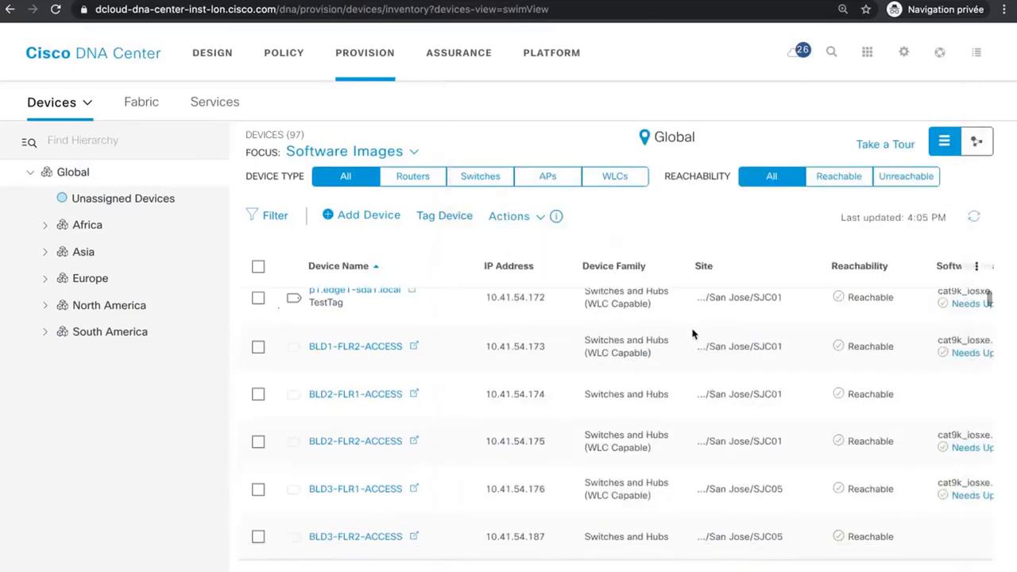
- Select p1.edge1-sda1.local, review the Update Image Distribute step, and close without scheduling
key(ctrl+minus)
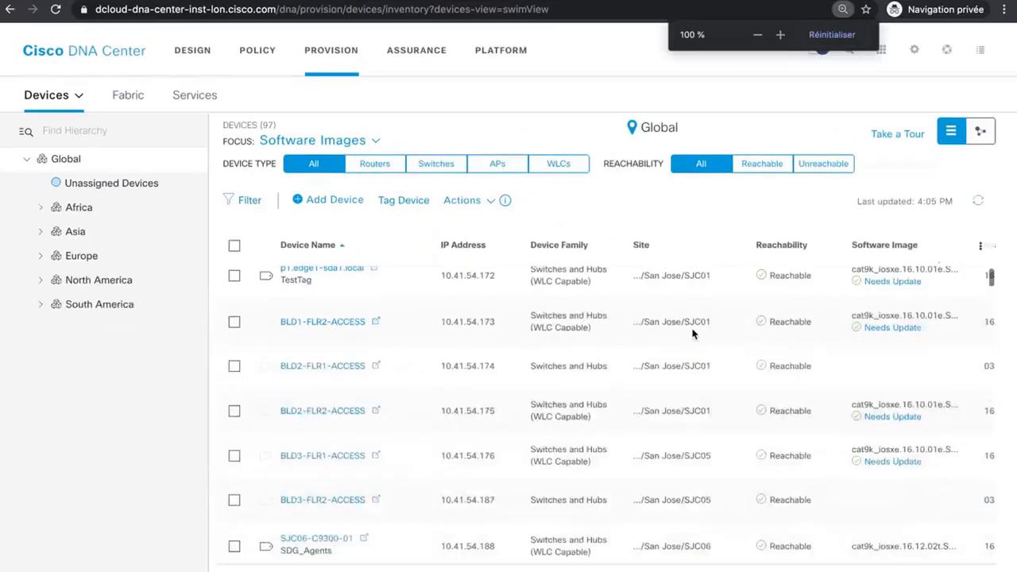
scroll(692, 334, up, 1)
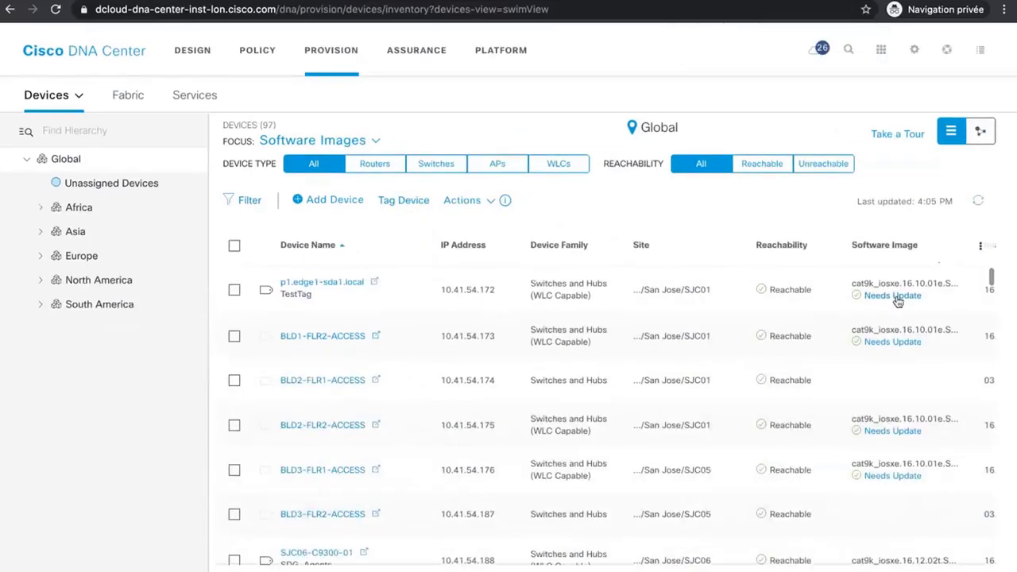
click(233, 290)
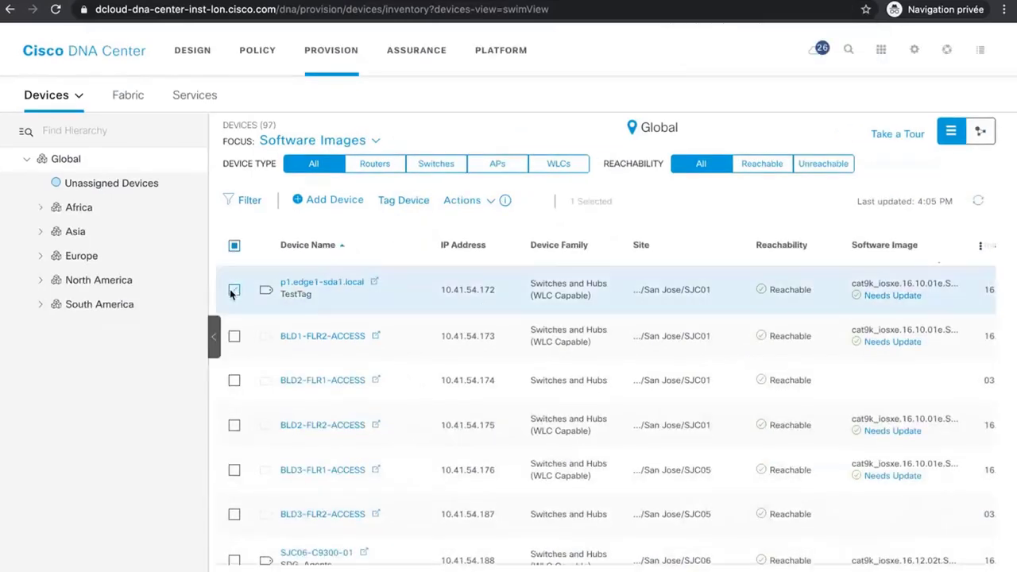
click(491, 202)
mouse_move(535, 266)
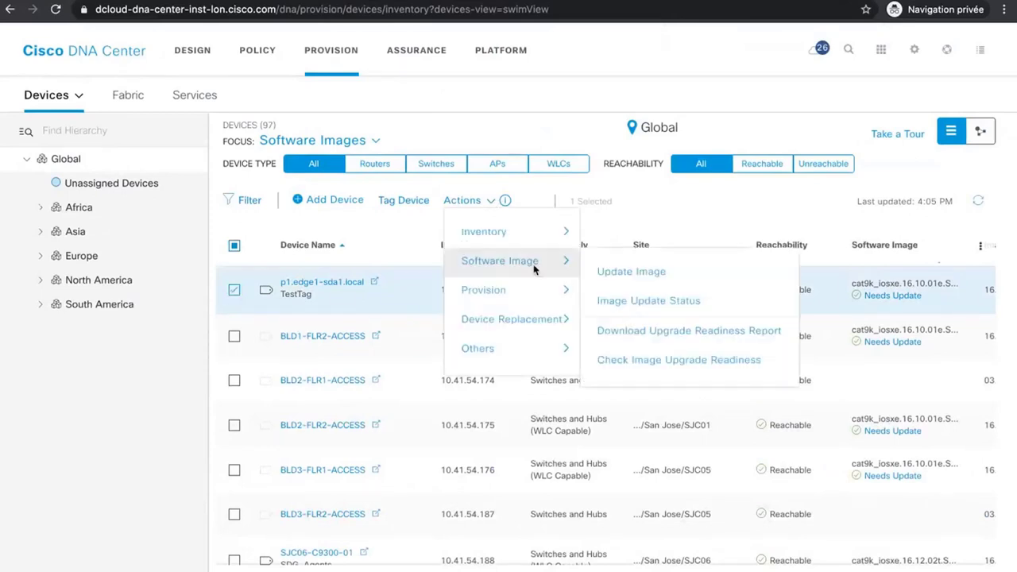
click(633, 274)
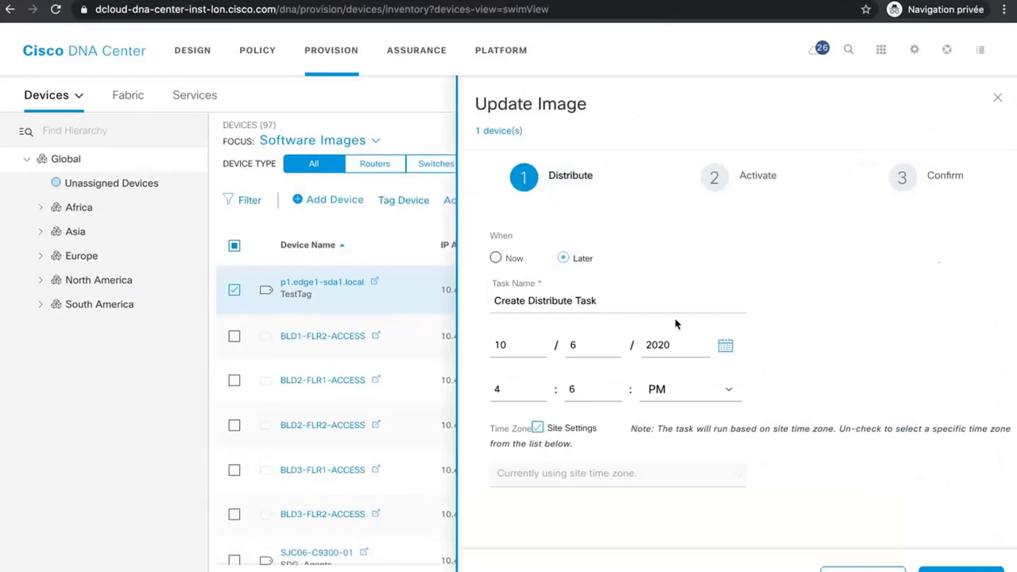
scroll(717, 324, down, 2)
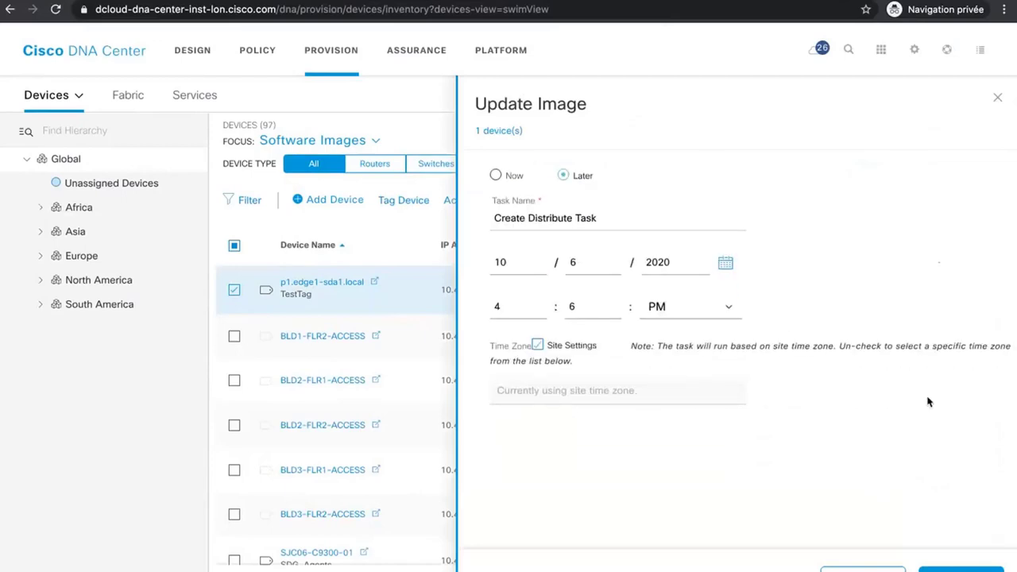
click(961, 568)
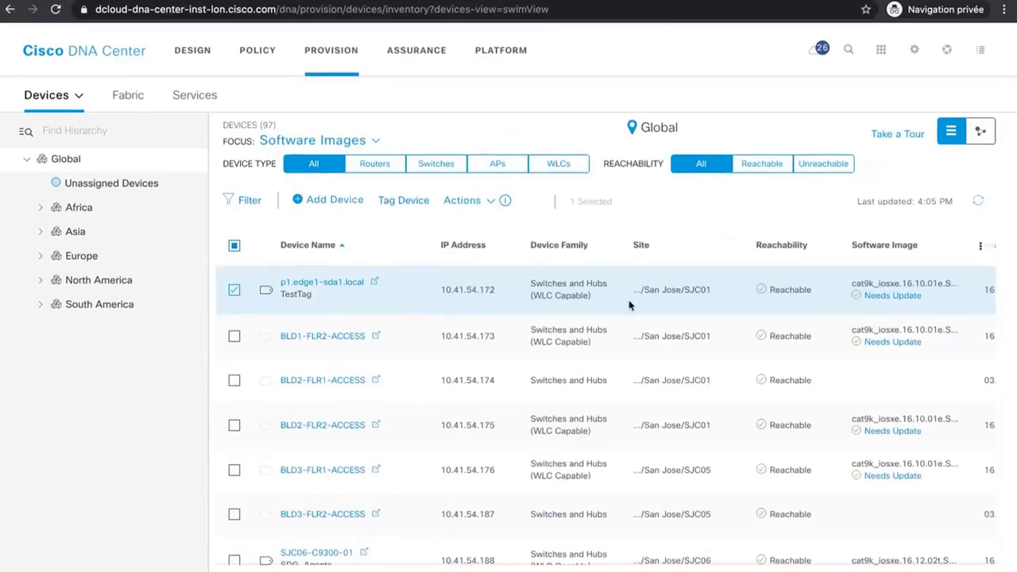
- Mark p1.edge1-sda1.local for replacement under Device Replacement and confirm with Mark
click(347, 140)
click(699, 313)
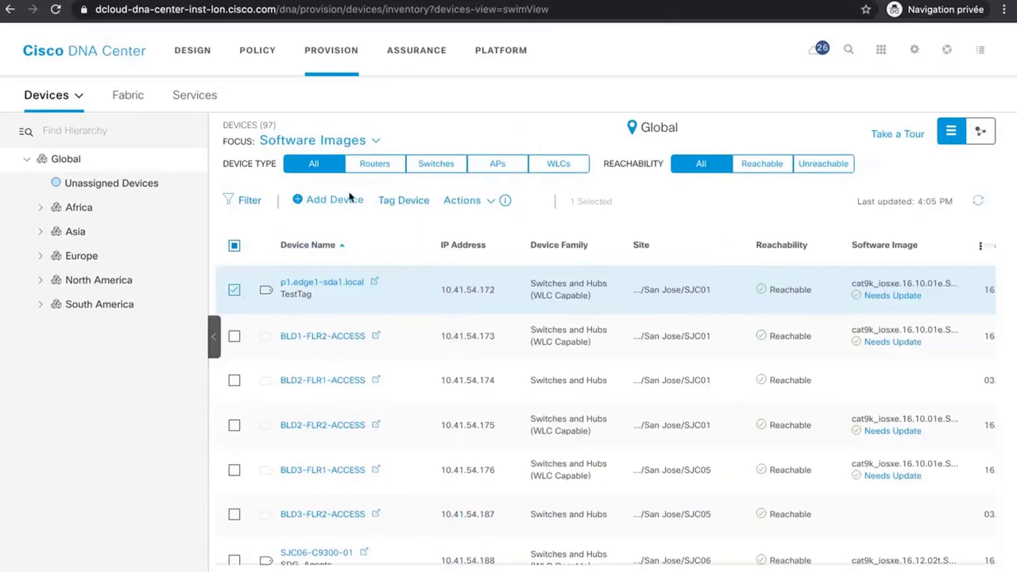
click(374, 141)
click(467, 201)
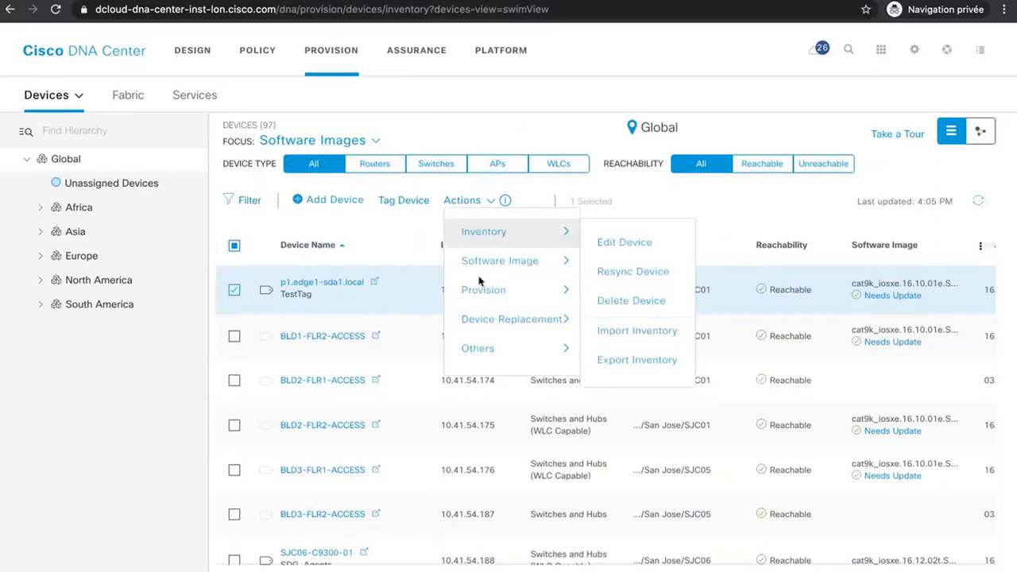
click(649, 389)
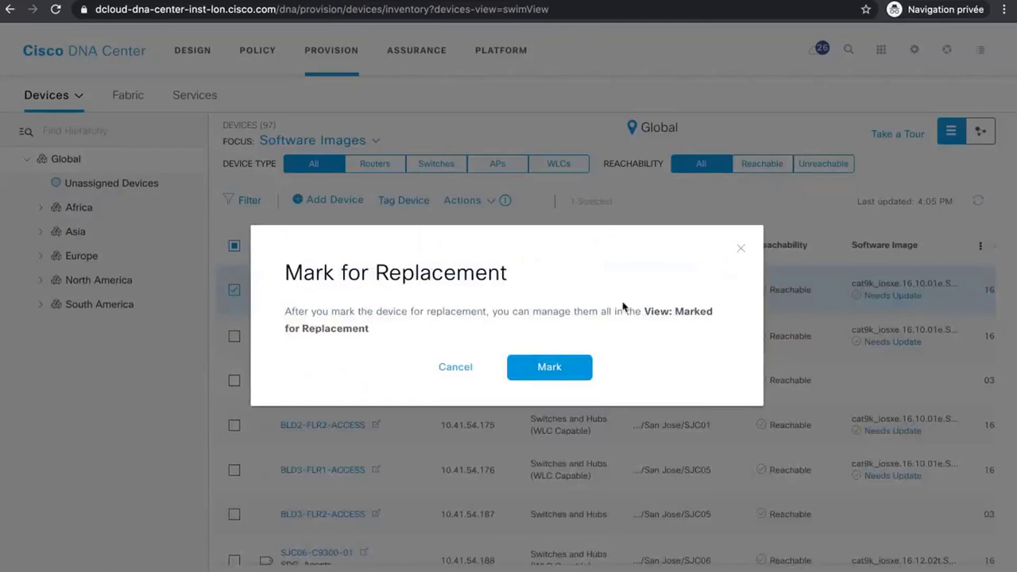
click(560, 375)
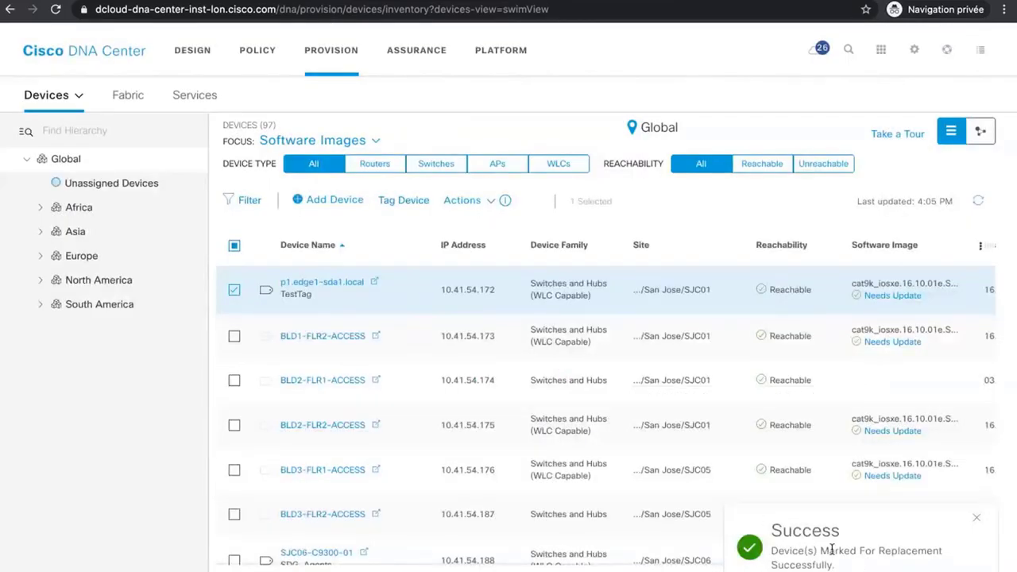
click(367, 141)
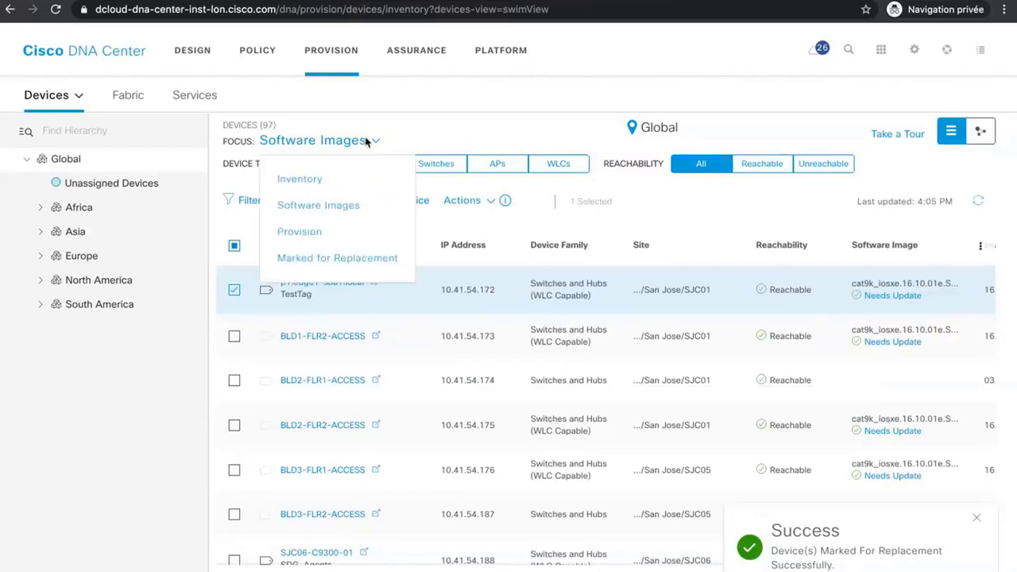
- Filter to Marked for Replacement, select p1.edge1-sda1.local, and view its Ready For Replacement status details
click(341, 257)
click(234, 271)
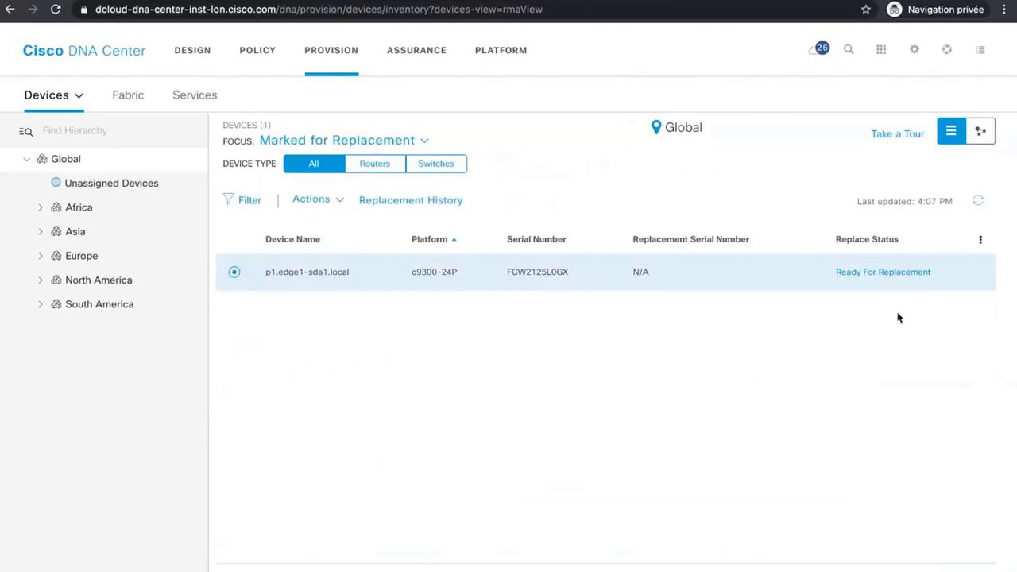
click(882, 276)
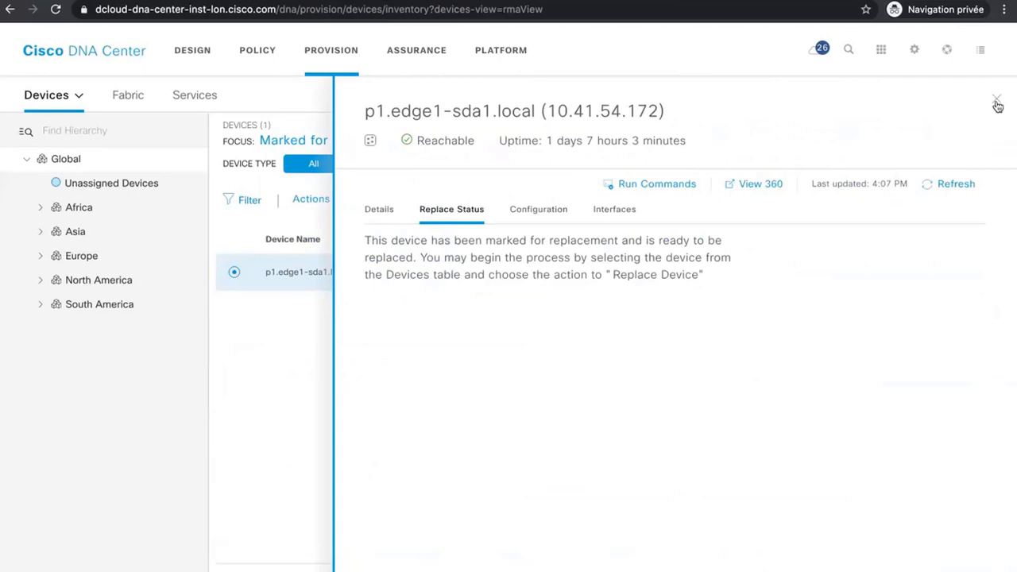
- Close the p1.edge1-sda1.local detail panel and switch over to PowerPoint
click(997, 102)
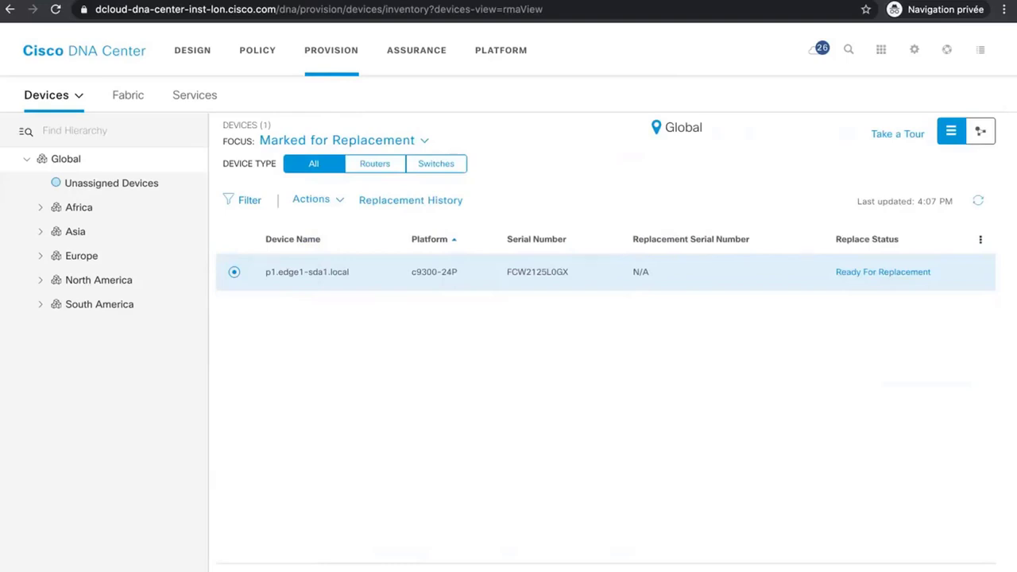
key(super+Tab)
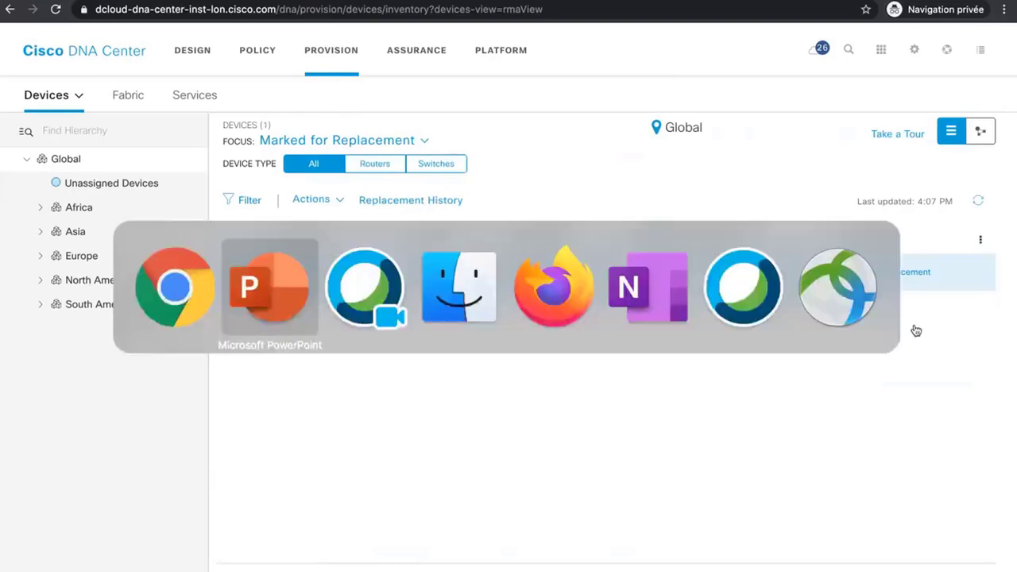
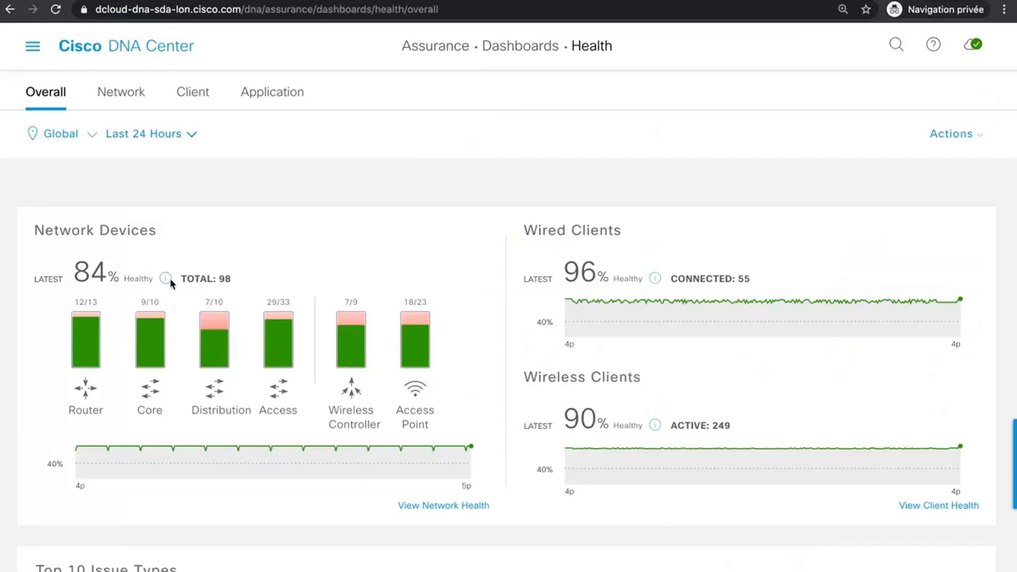
- Scroll through the Top 10 Issue Types table, then switch to the Network health dashboard
mouse_move(76, 346)
mouse_move(421, 375)
scroll(828, 433, down, 5)
scroll(593, 372, down, 1)
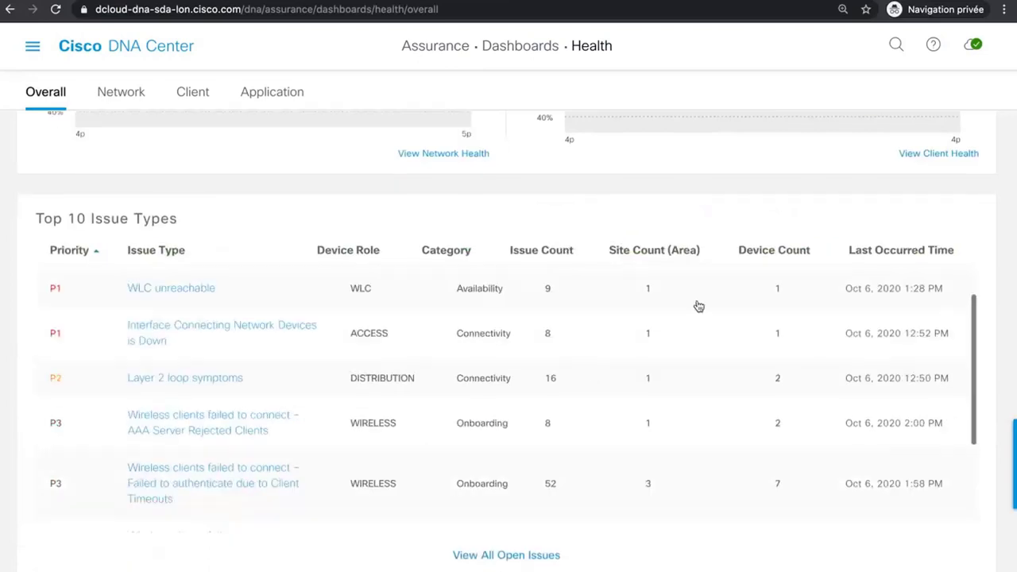
scroll(683, 342, up, 1)
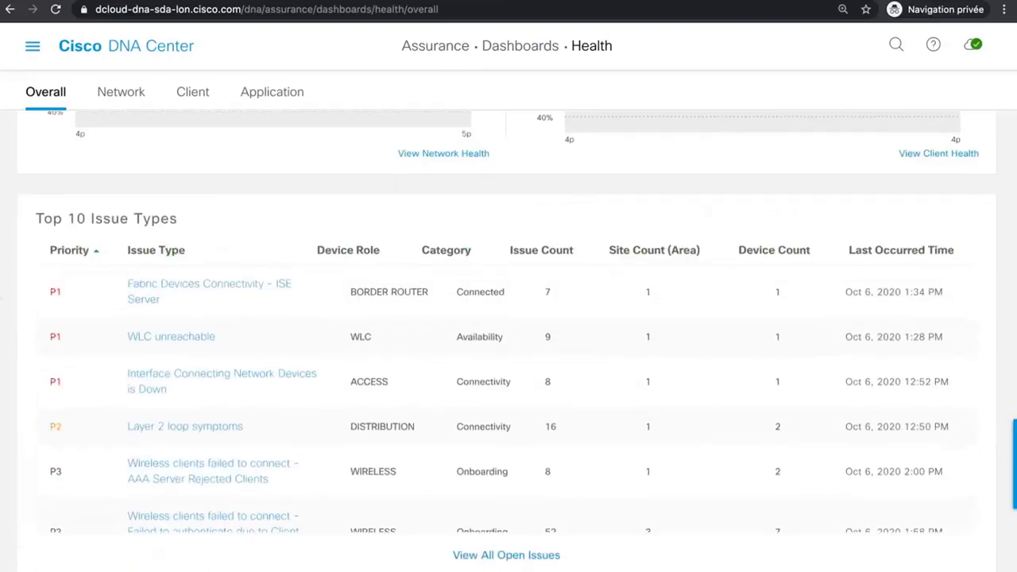
scroll(552, 393, up, 1)
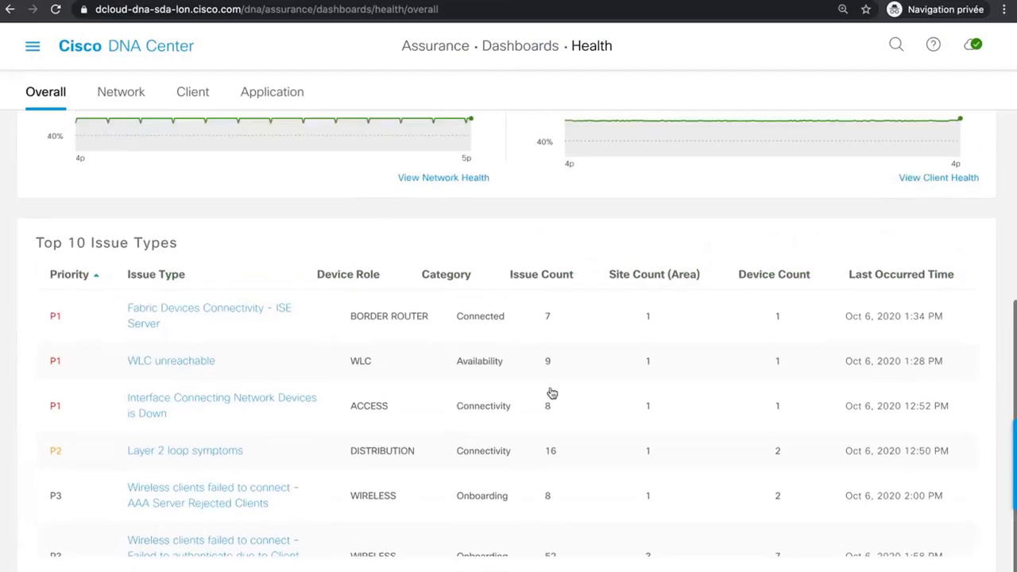
scroll(552, 394, up, 4)
click(120, 93)
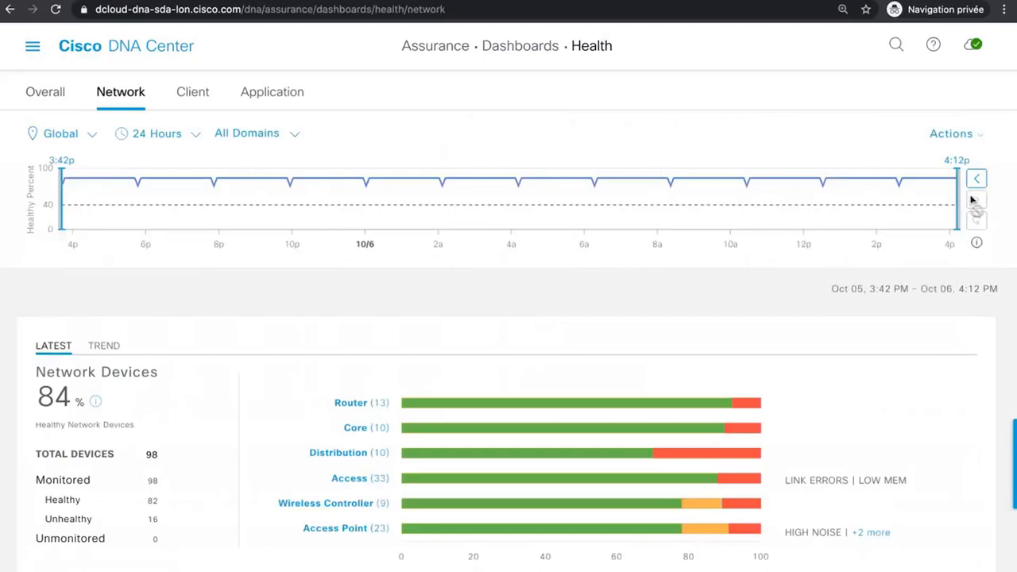
- End the network health time window at 11:57 PM on Oct 5
scroll(685, 315, down, 1)
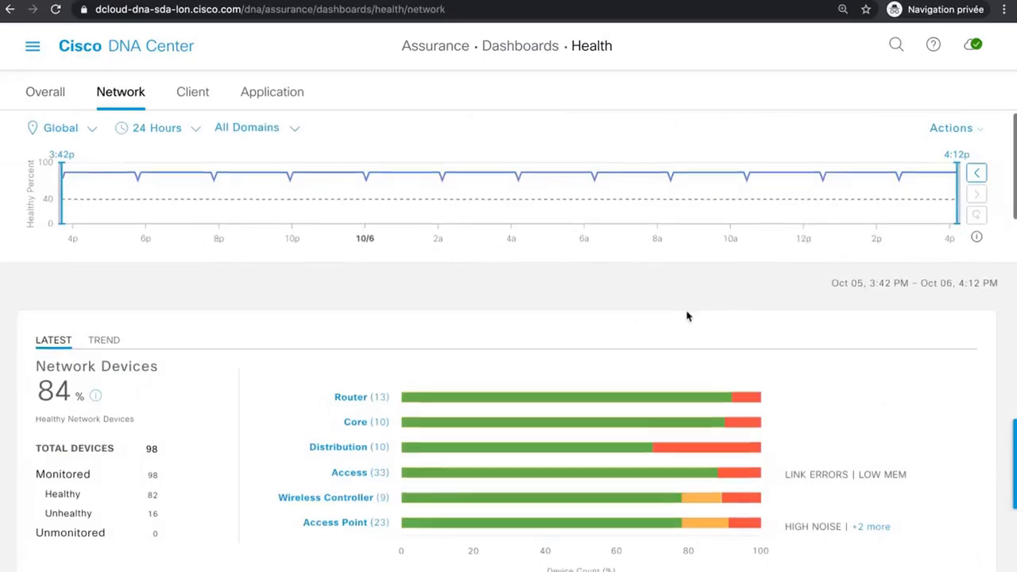
scroll(735, 329, up, 1)
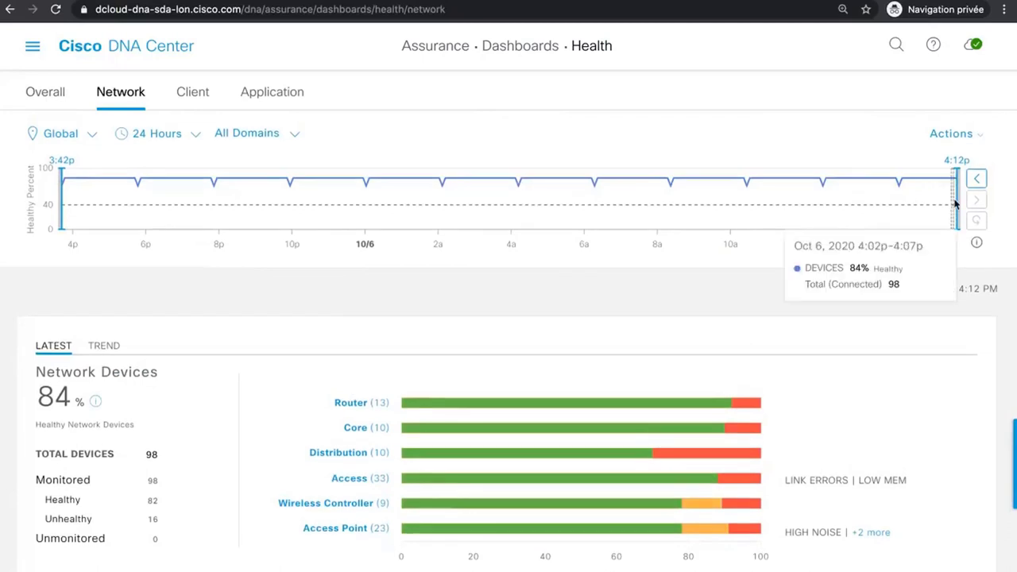
drag(957, 200, 366, 212)
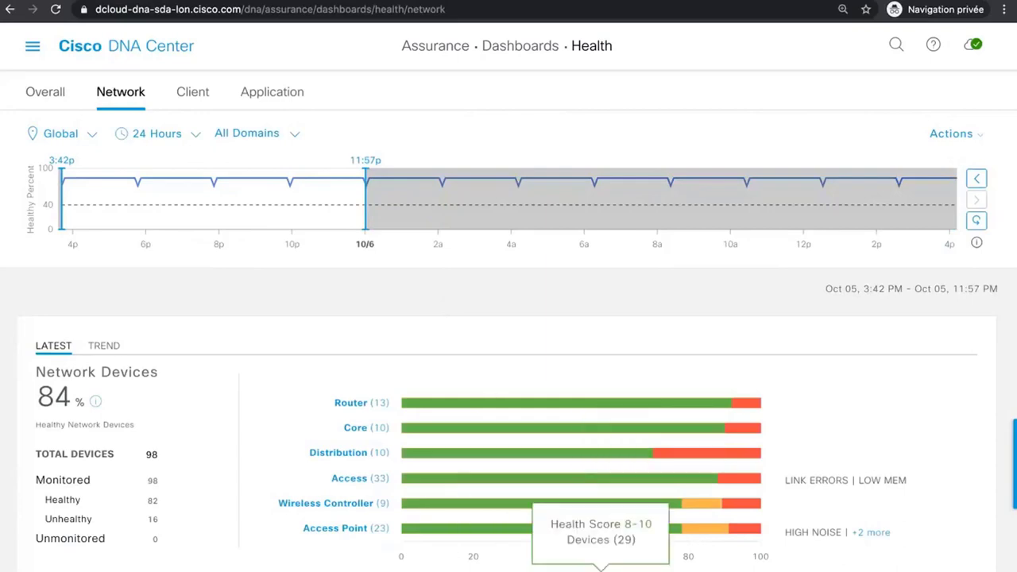
- Scroll down to the AP panels (21 of 23 up) and the Poor device table
scroll(614, 326, down, 3)
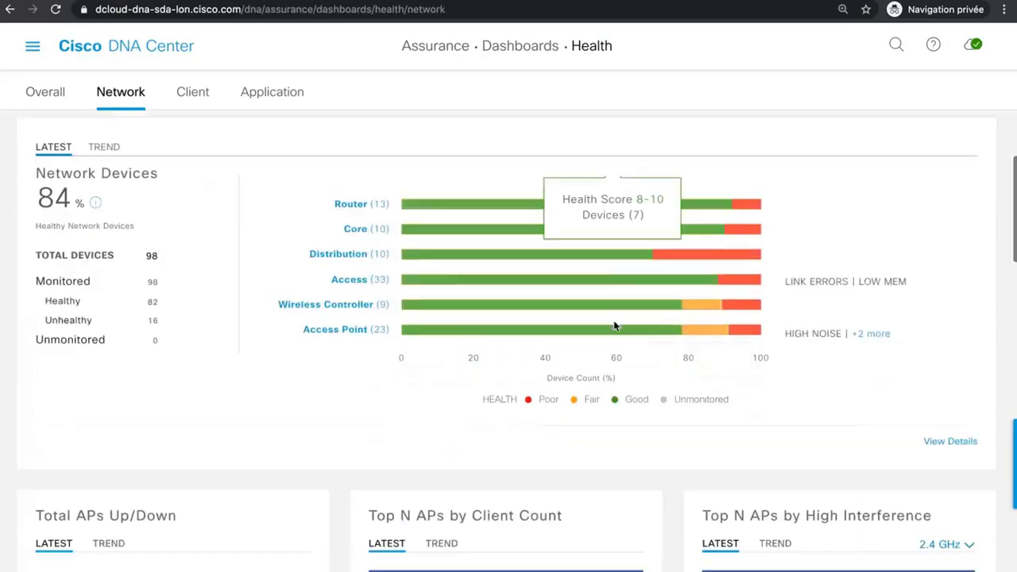
scroll(738, 325, down, 3)
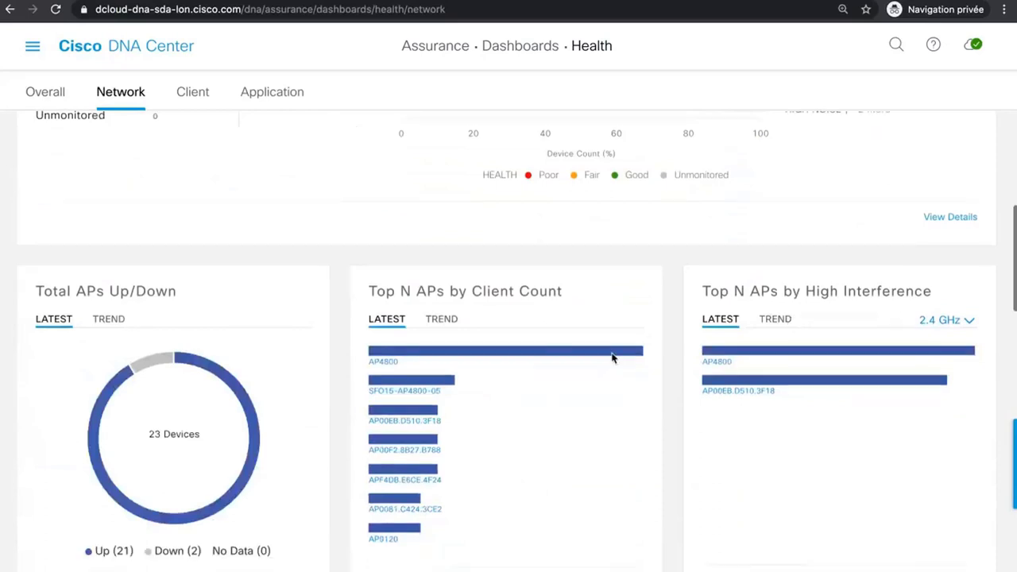
mouse_move(641, 359)
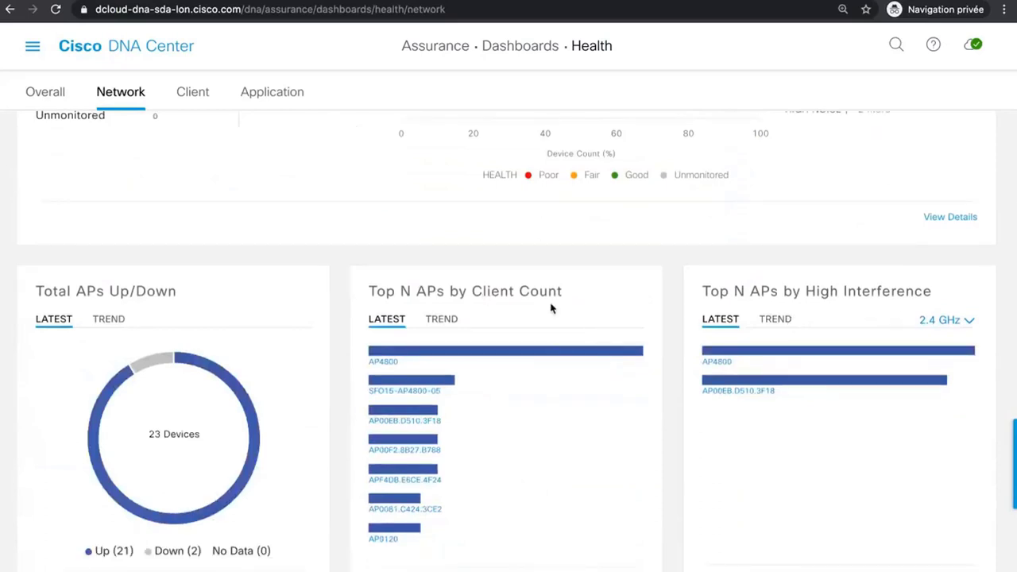
scroll(858, 442, down, 1)
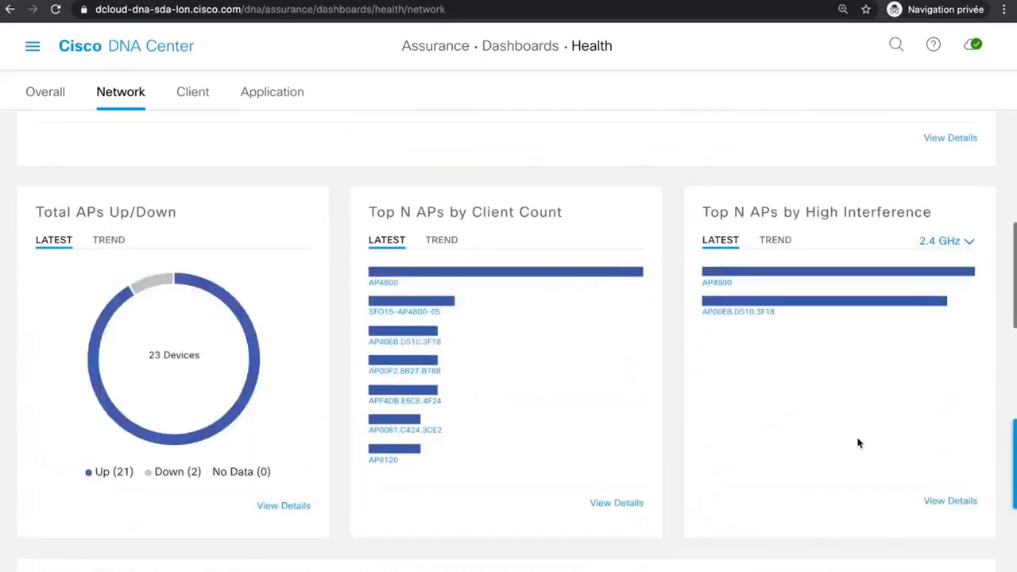
scroll(858, 442, down, 4)
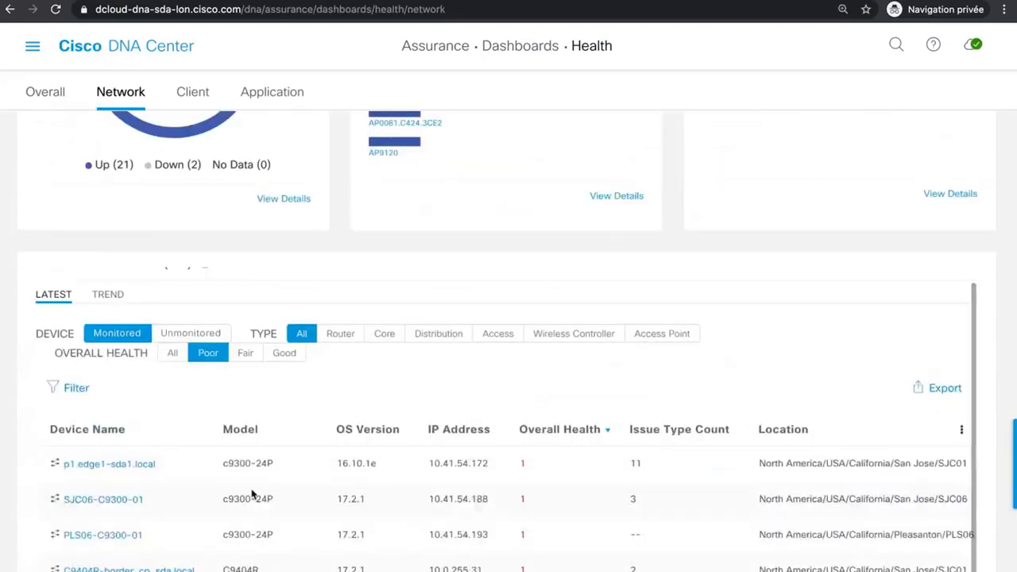
scroll(172, 494, down, 2)
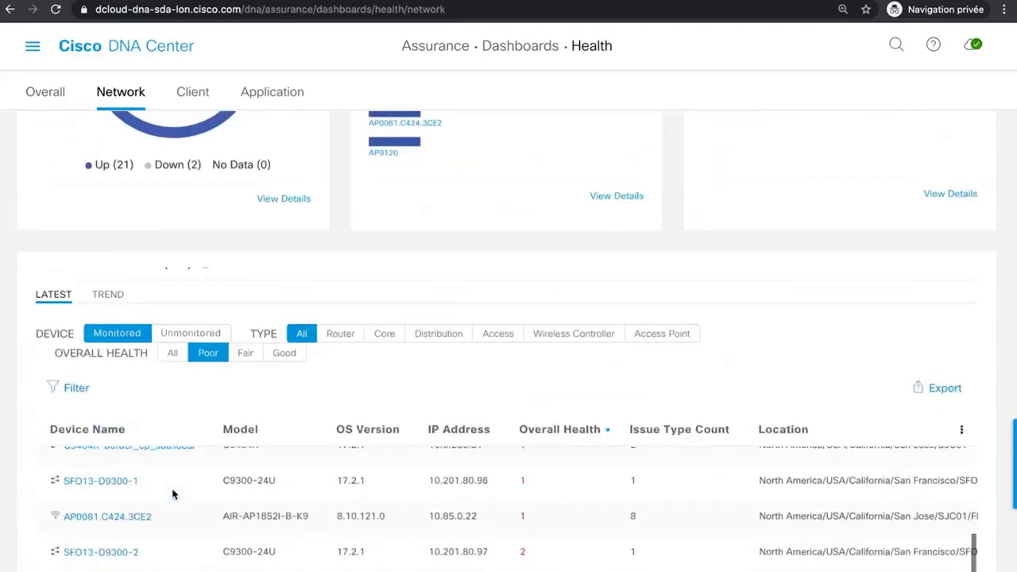
- Go to the Client health dashboard and scroll through the onboarding times, RSSI and SNR cards
click(193, 95)
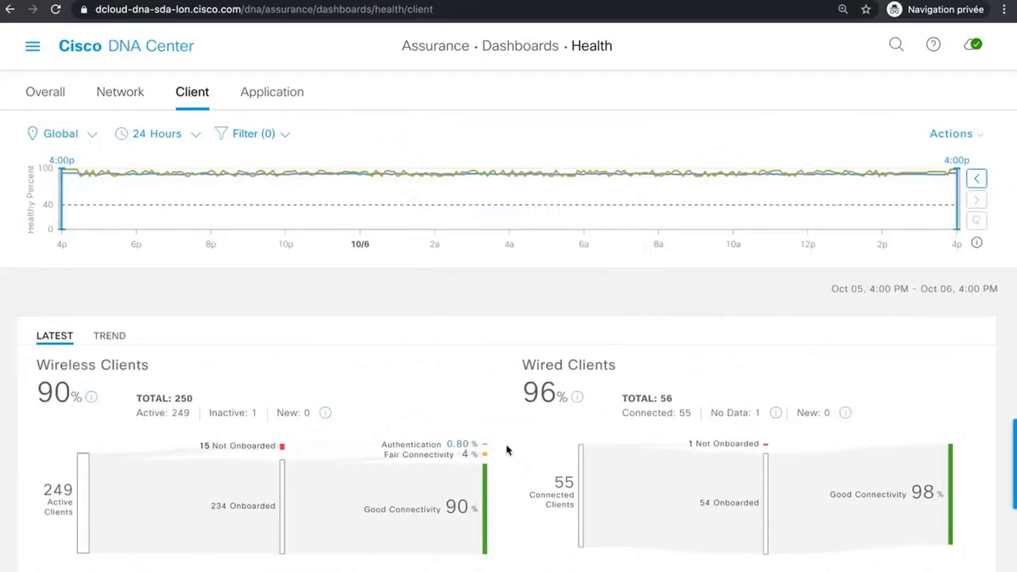
scroll(522, 450, down, 1)
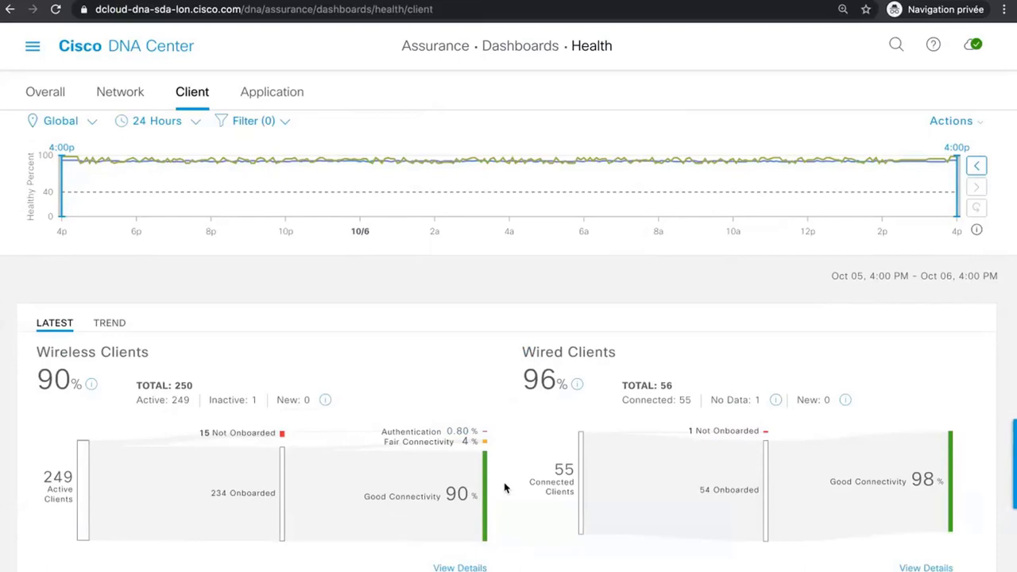
scroll(441, 264, down, 1)
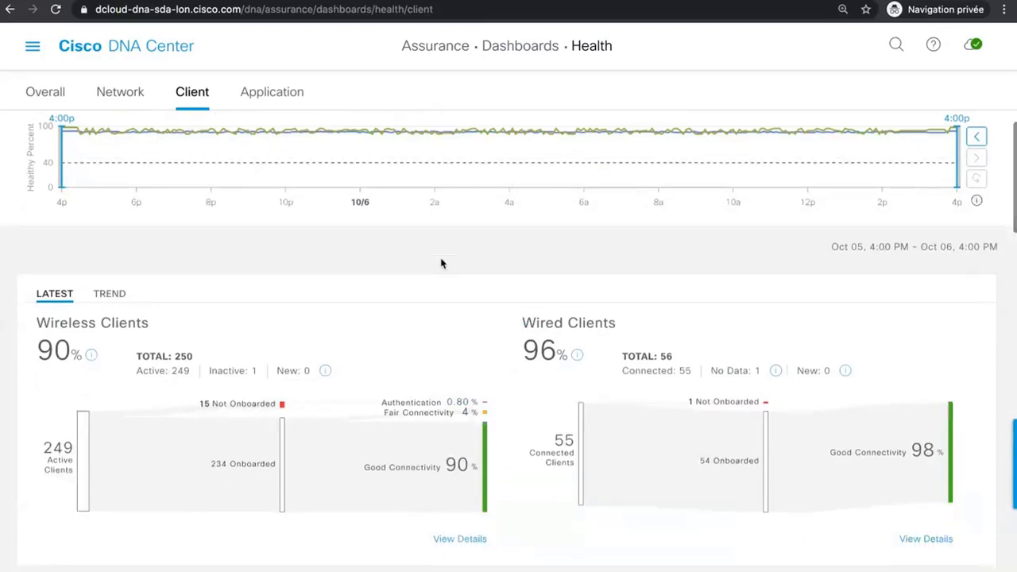
scroll(440, 264, down, 2)
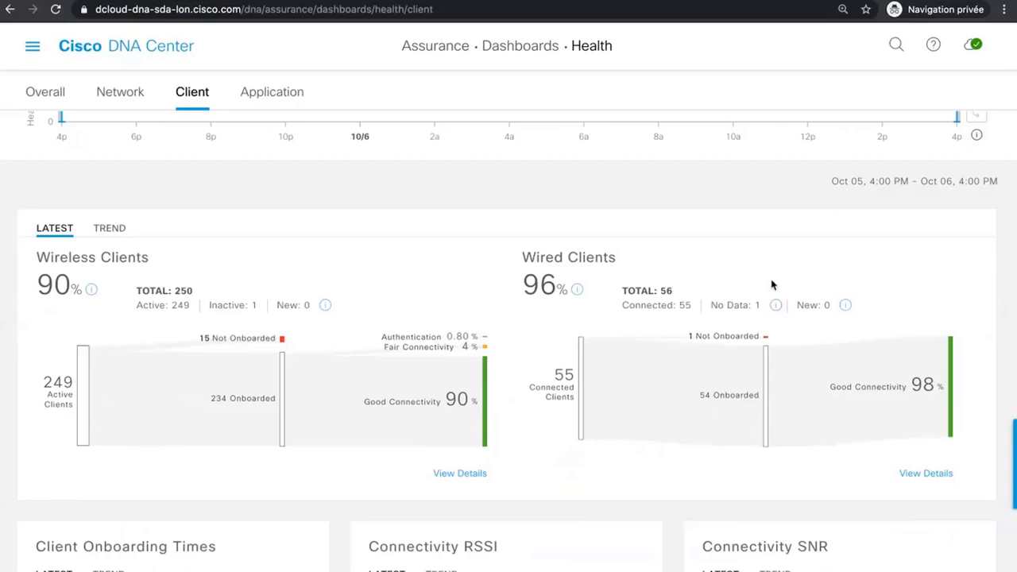
scroll(803, 257, down, 4)
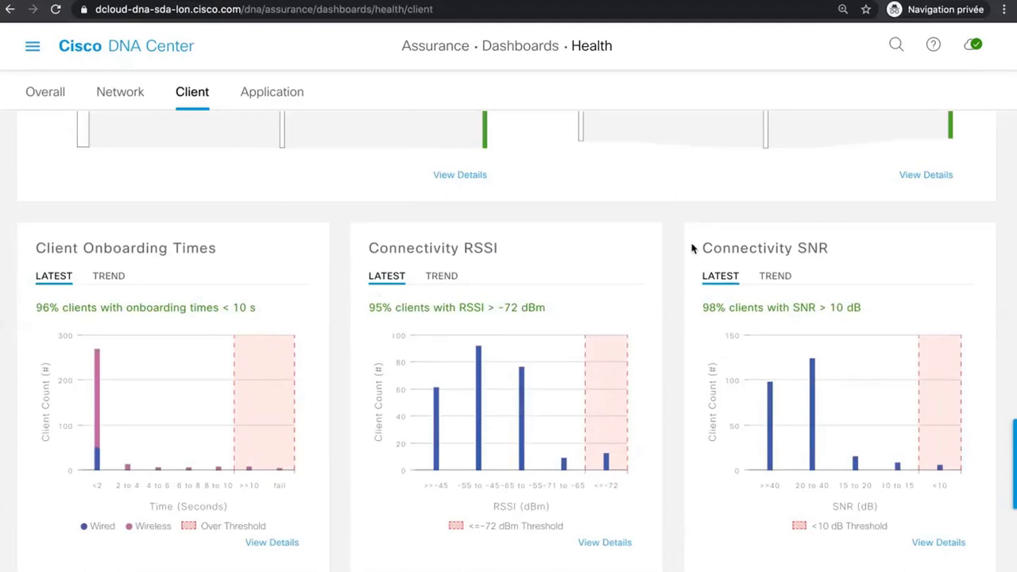
scroll(692, 249, down, 1)
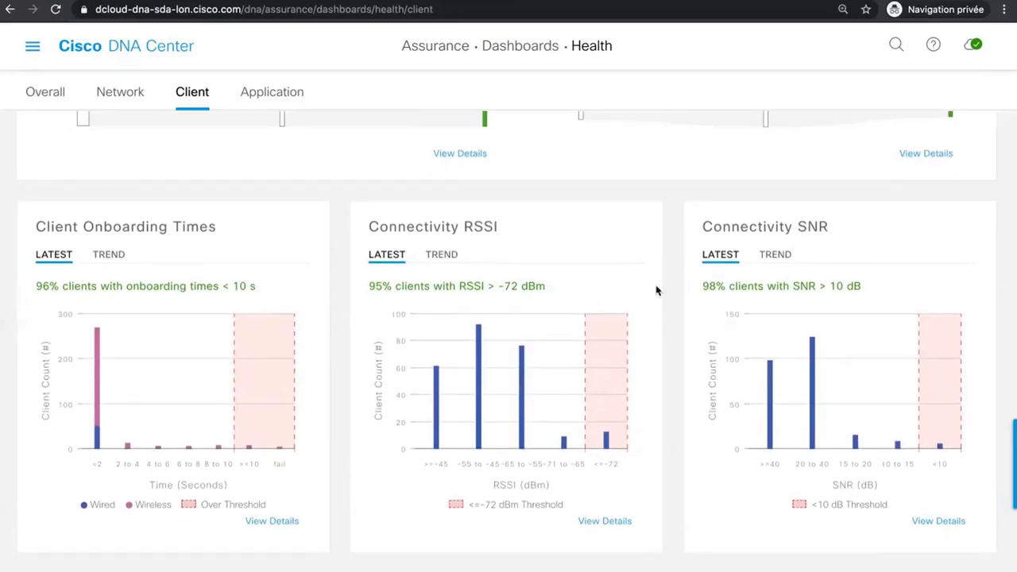
scroll(657, 291, down, 1)
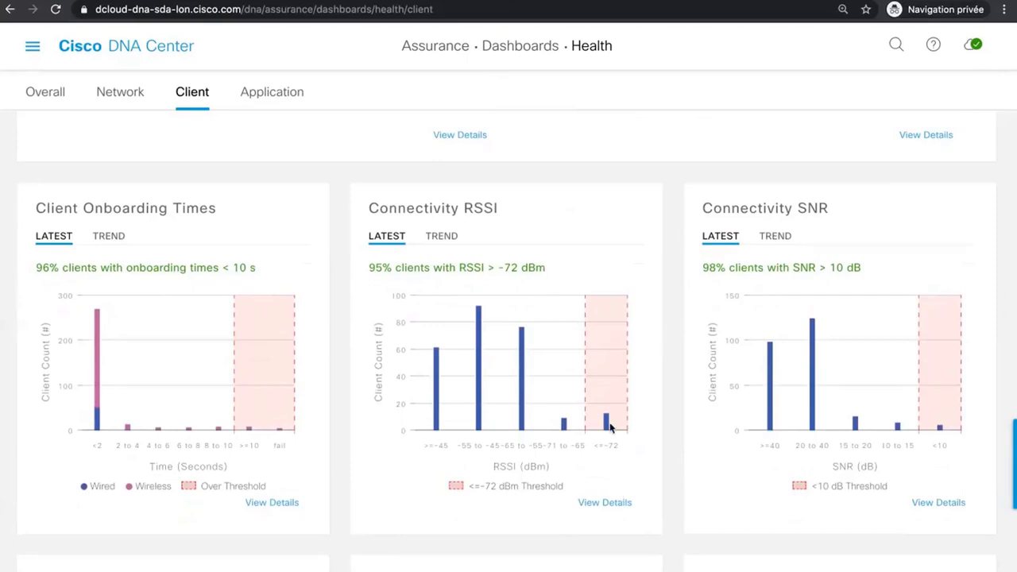
mouse_move(605, 427)
- Scroll further down through the lower Client Health dashboard cards
scroll(624, 454, down, 1)
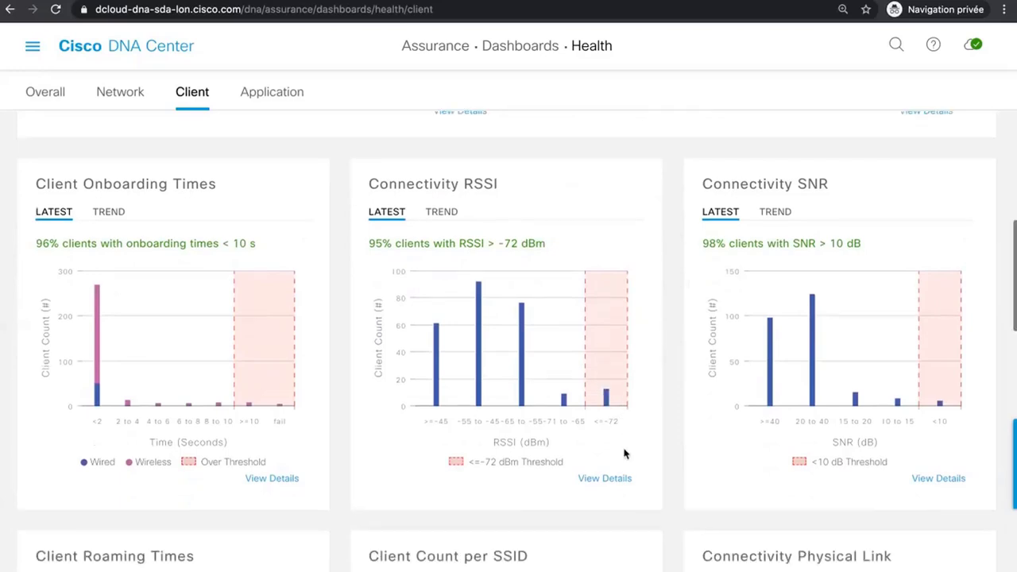
scroll(624, 453, down, 3)
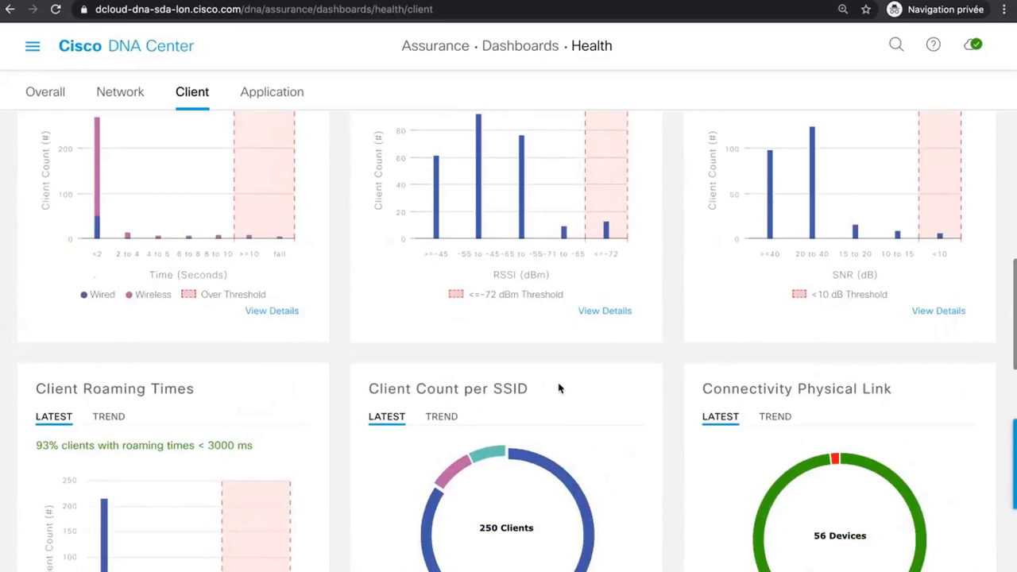
scroll(558, 388, down, 5)
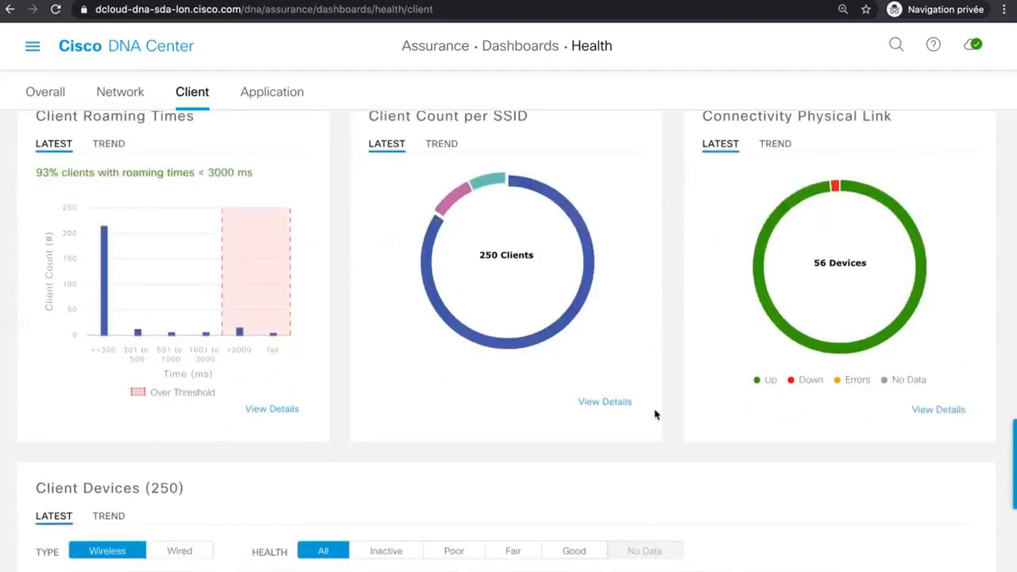
scroll(655, 414, down, 7)
scroll(558, 423, down, 2)
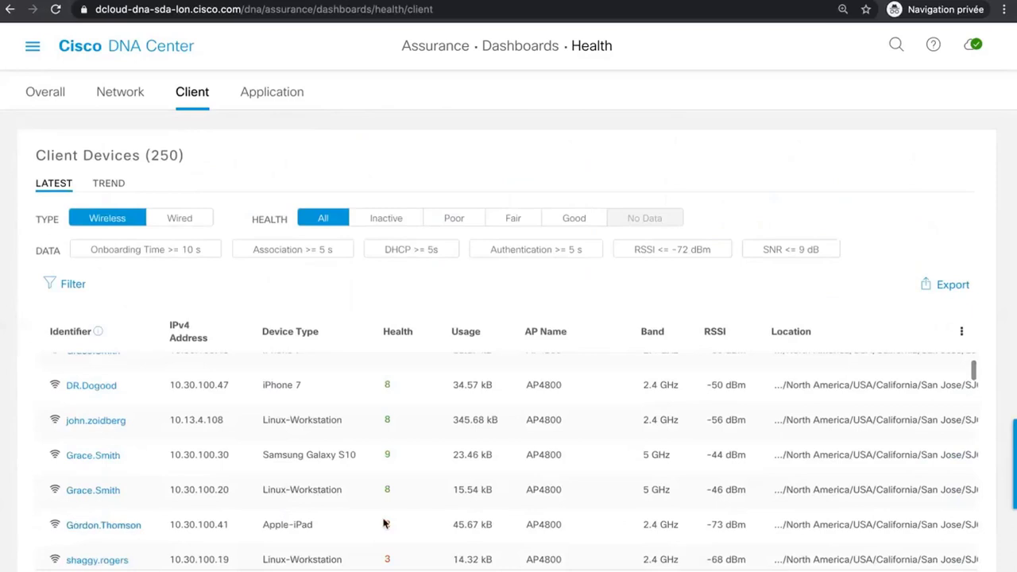
mouse_move(388, 537)
scroll(395, 494, down, 1)
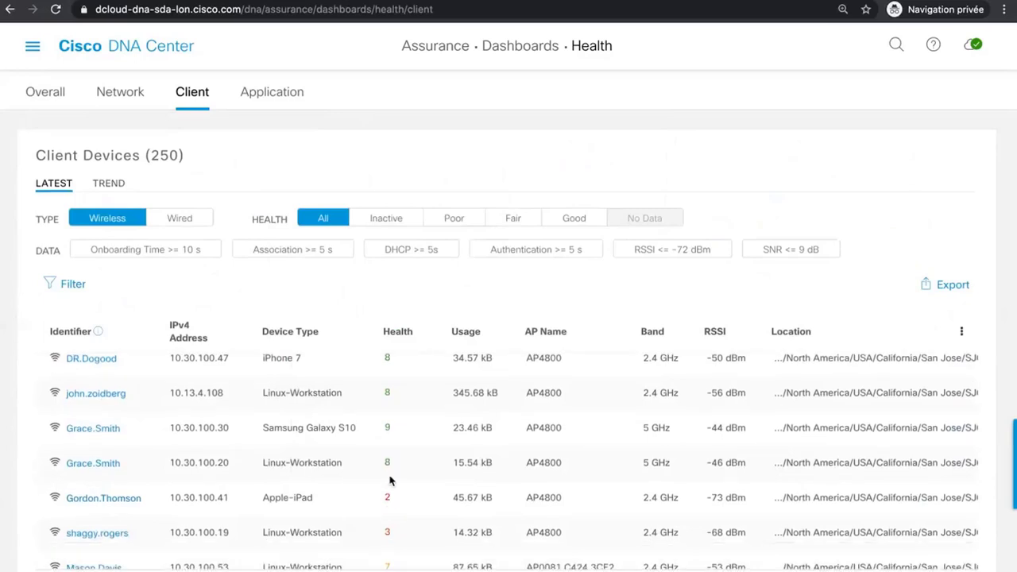
scroll(168, 510, down, 3)
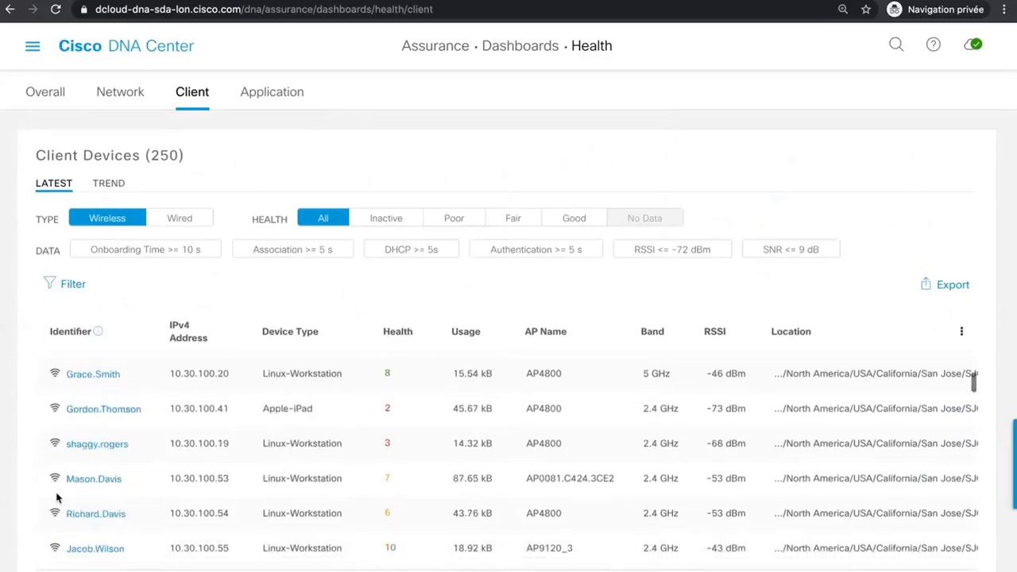
- Scroll back up to the wireless (90% of 250) and wired (96% of 56) client summaries
scroll(93, 526, up, 1)
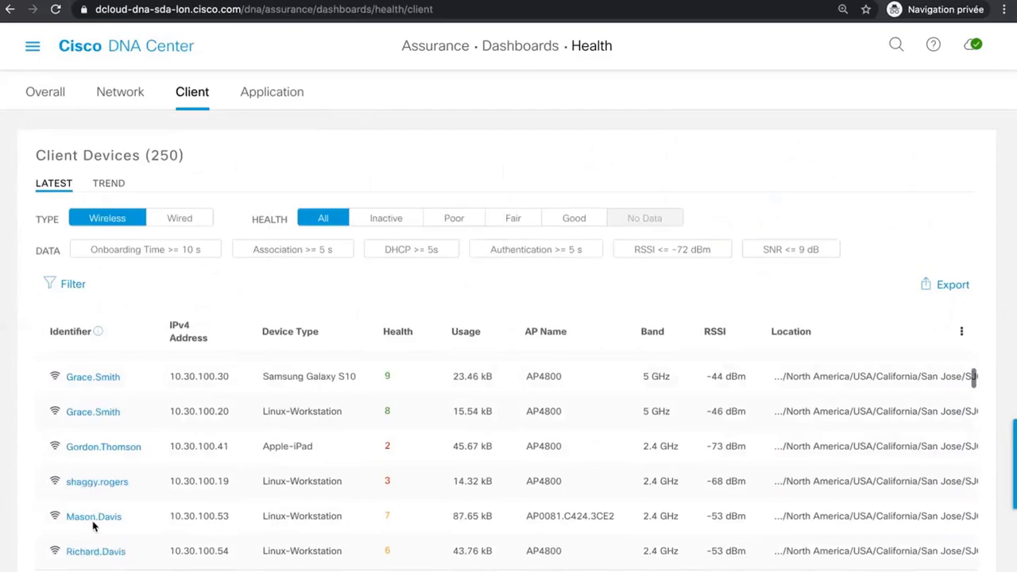
scroll(93, 525, up, 5)
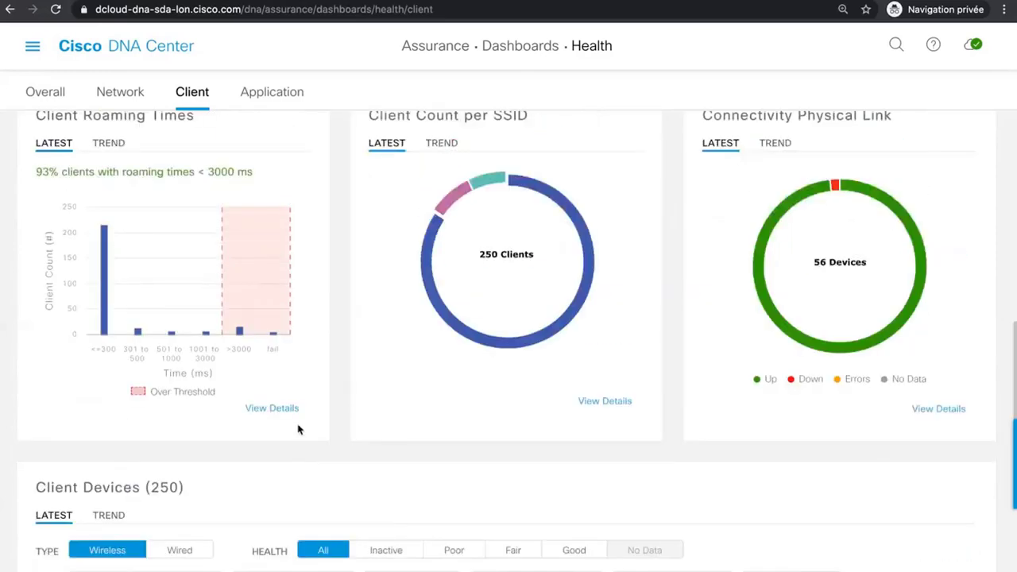
scroll(297, 430, up, 3)
scroll(297, 424, down, 5)
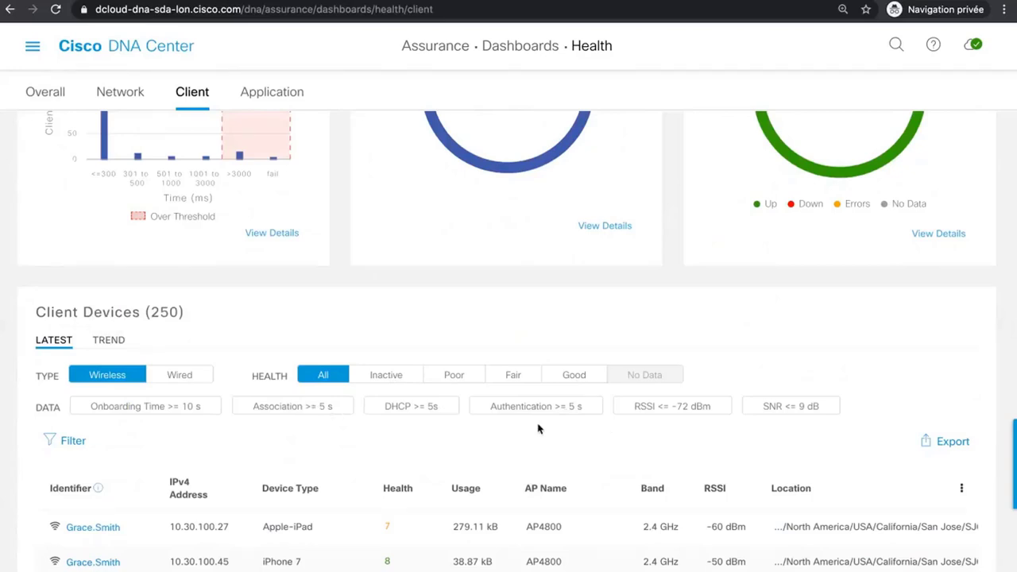
scroll(538, 429, up, 1)
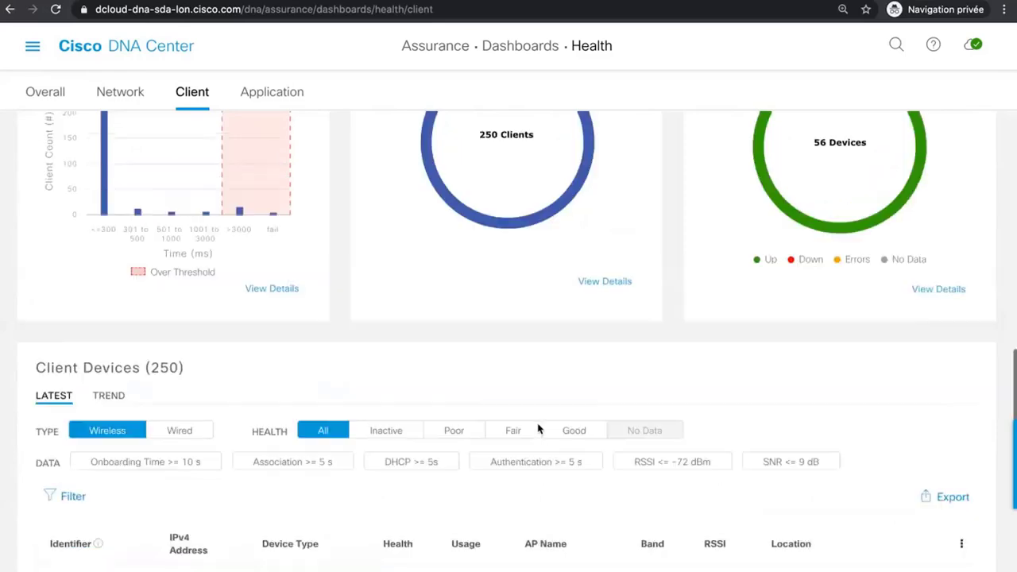
scroll(538, 429, up, 3)
scroll(538, 429, up, 8)
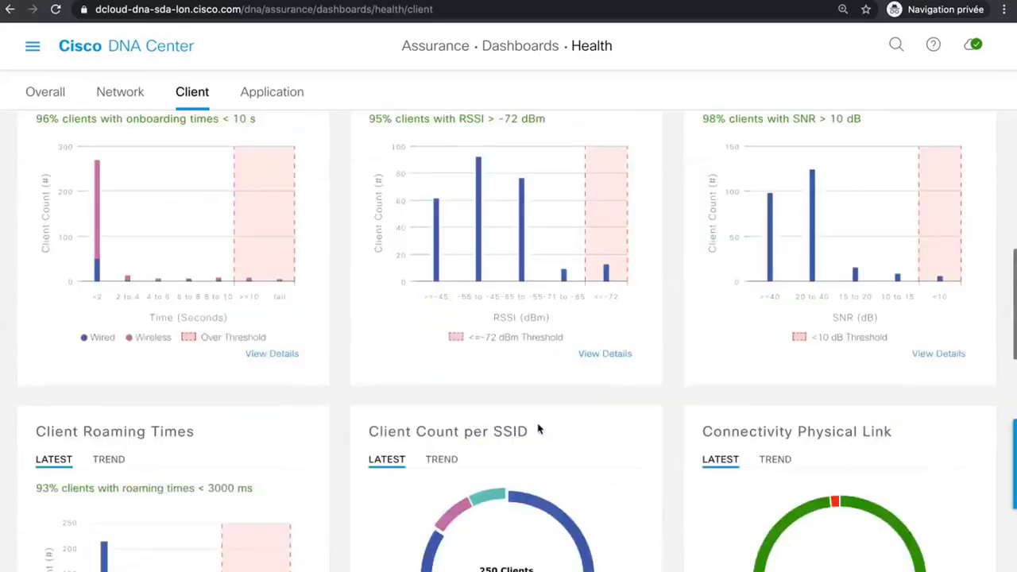
scroll(539, 382, up, 3)
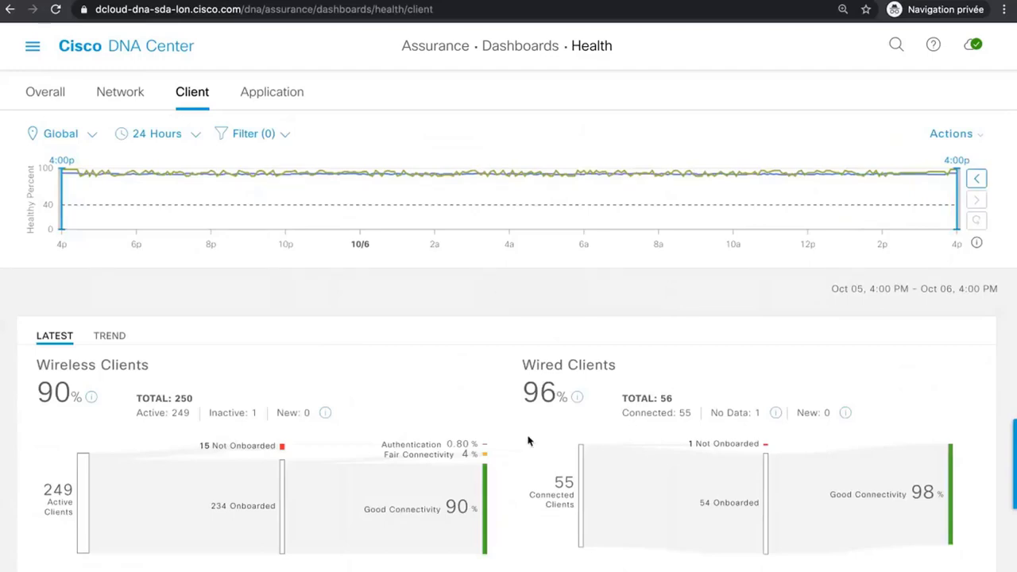
mouse_move(482, 456)
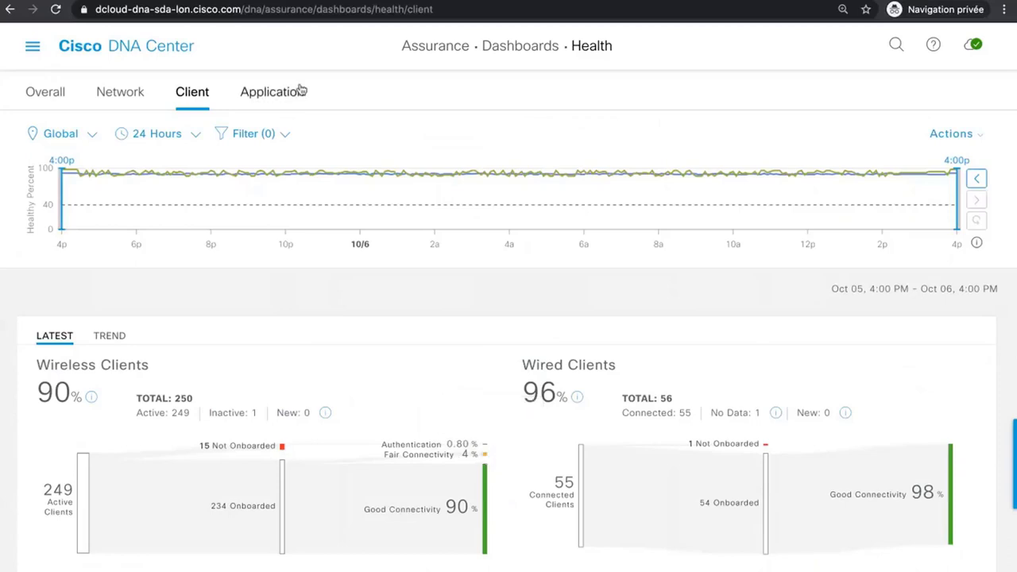
- Switch to Application health and review the summary: 83% healthy, 18 applications, 75.35GB usage
click(271, 95)
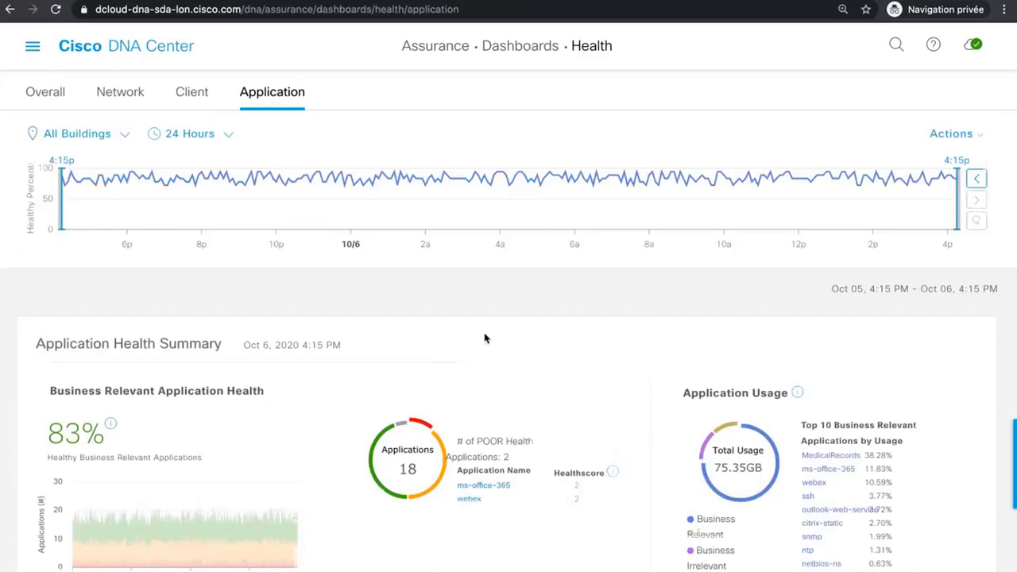
scroll(631, 318, down, 1)
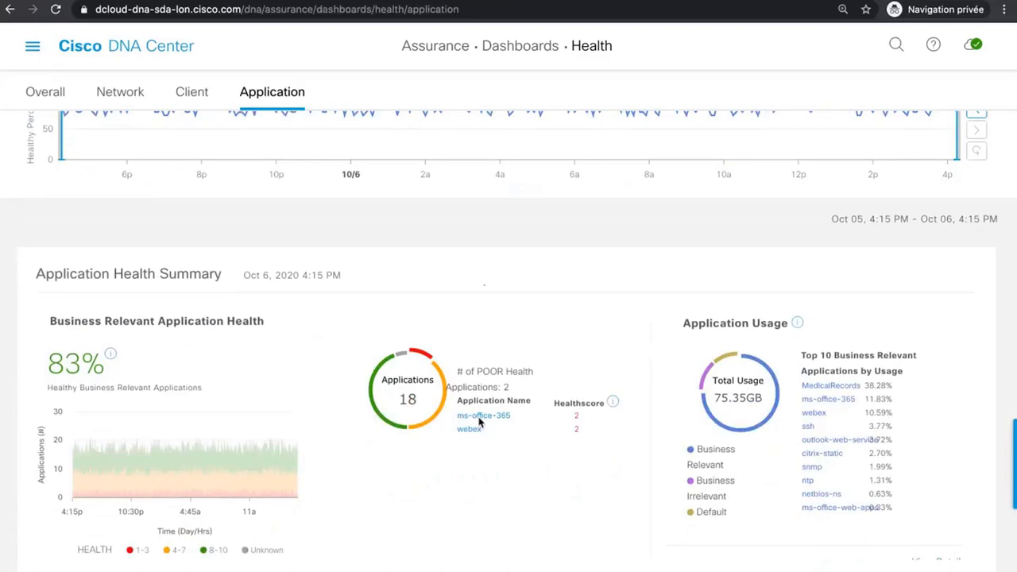
scroll(533, 437, down, 1)
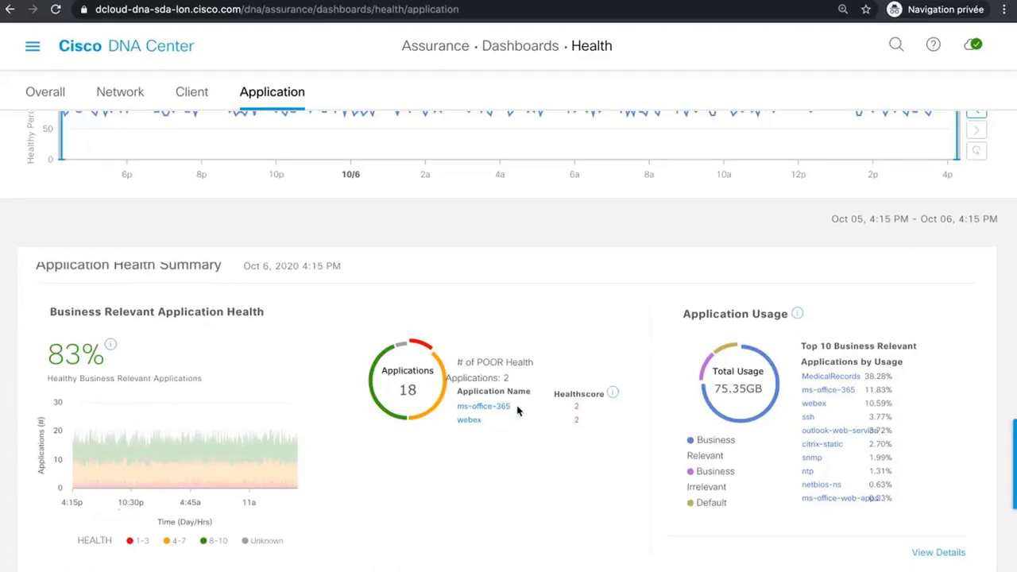
scroll(525, 410, down, 1)
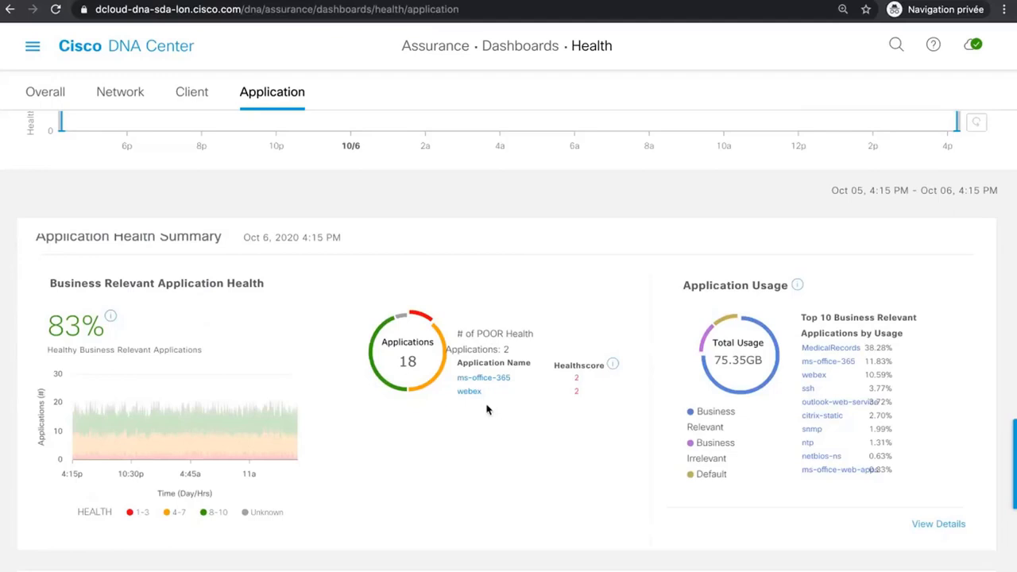
scroll(488, 410, up, 1)
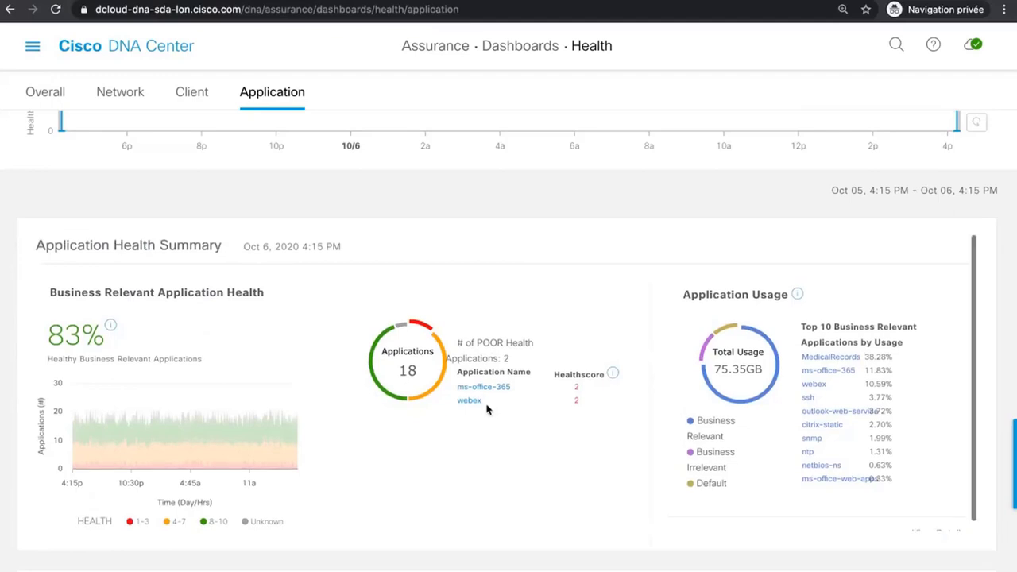
scroll(488, 409, down, 1)
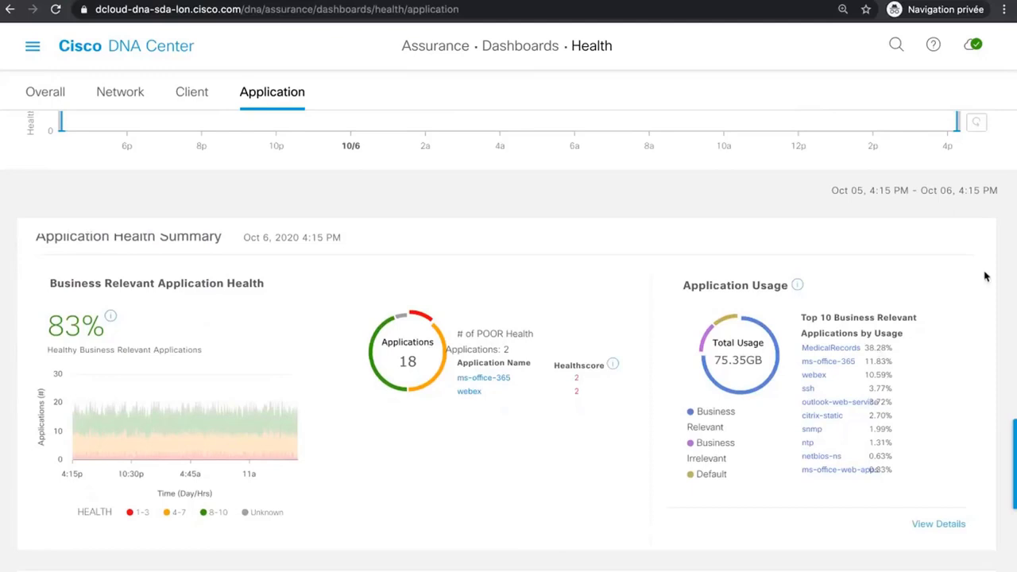
scroll(985, 277, up, 2)
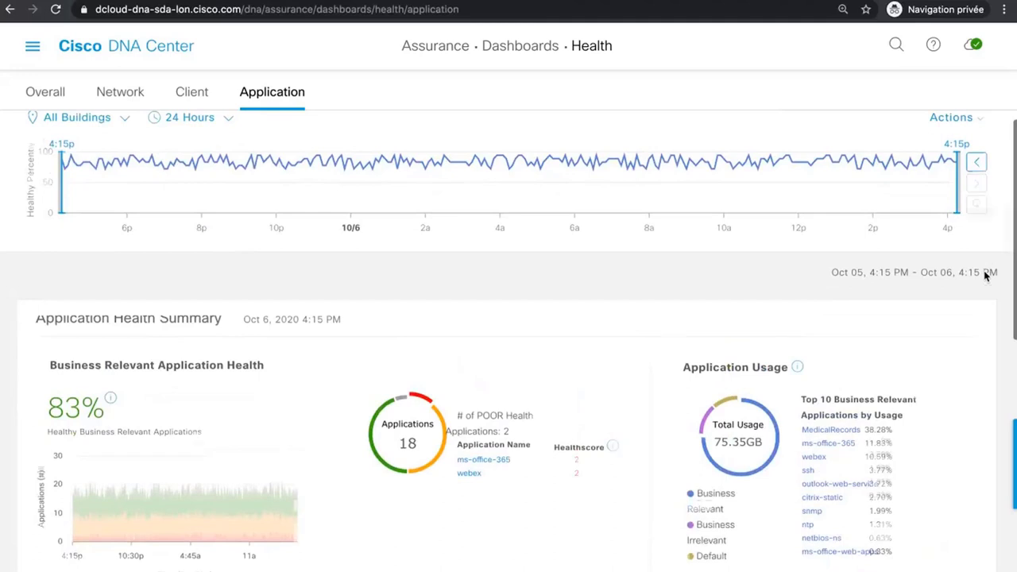
scroll(985, 276, down, 3)
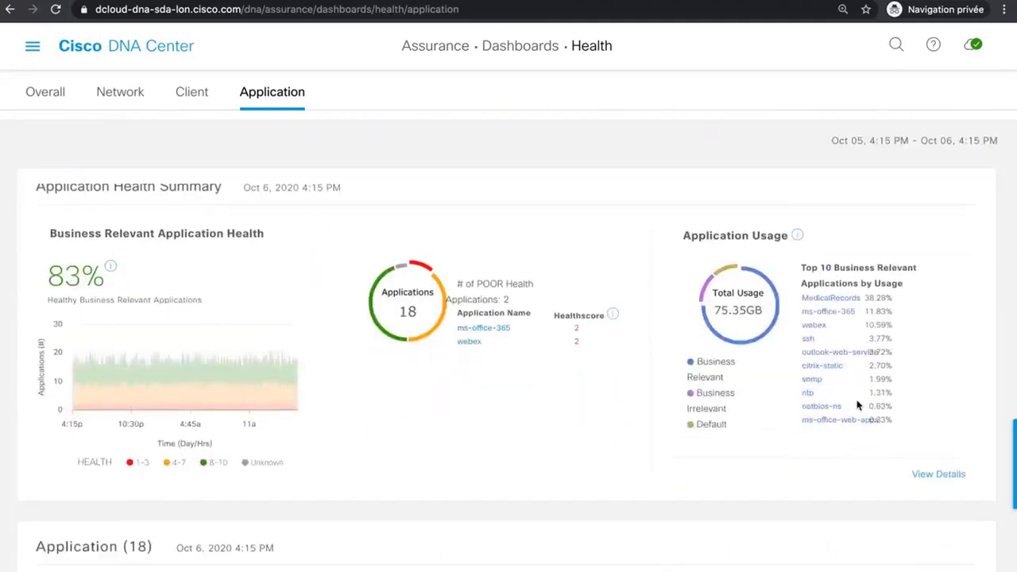
- In the Application (18) table, highlight citrix-static's usage, performance and business relevance
scroll(858, 405, down, 1)
scroll(858, 405, down, 5)
scroll(890, 365, up, 2)
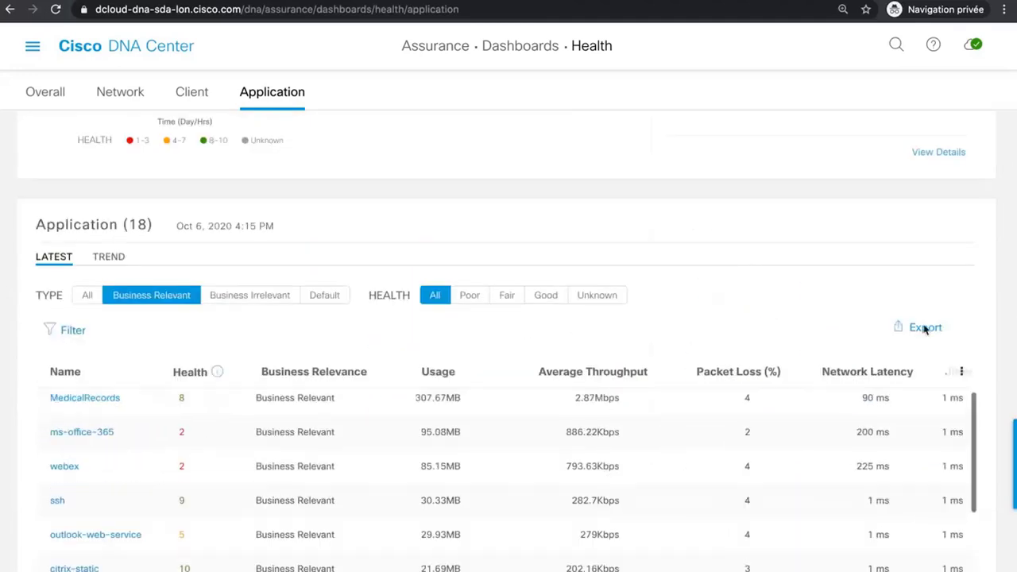
scroll(992, 277, down, 2)
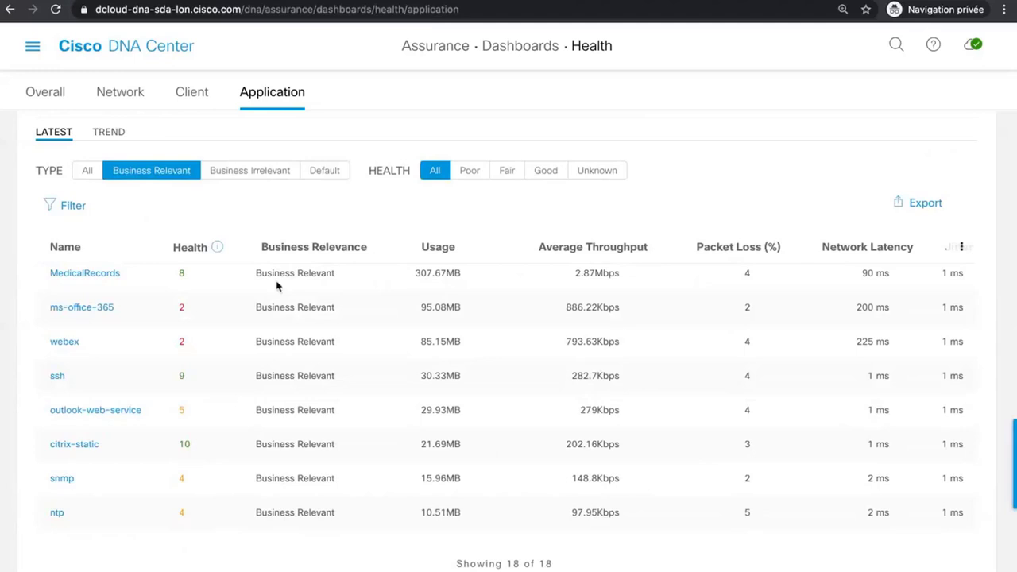
scroll(177, 347, up, 1)
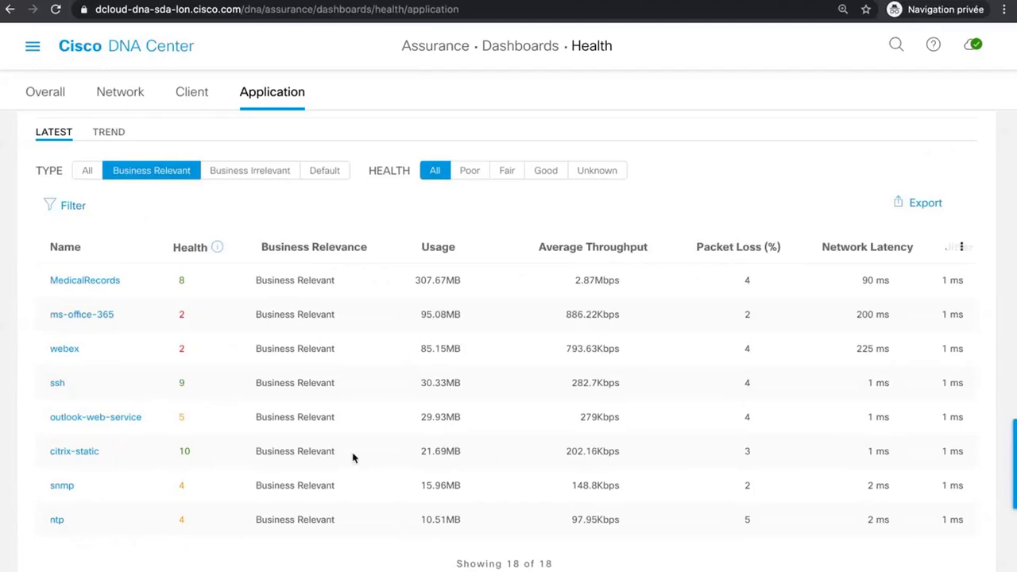
drag(381, 453, 945, 463)
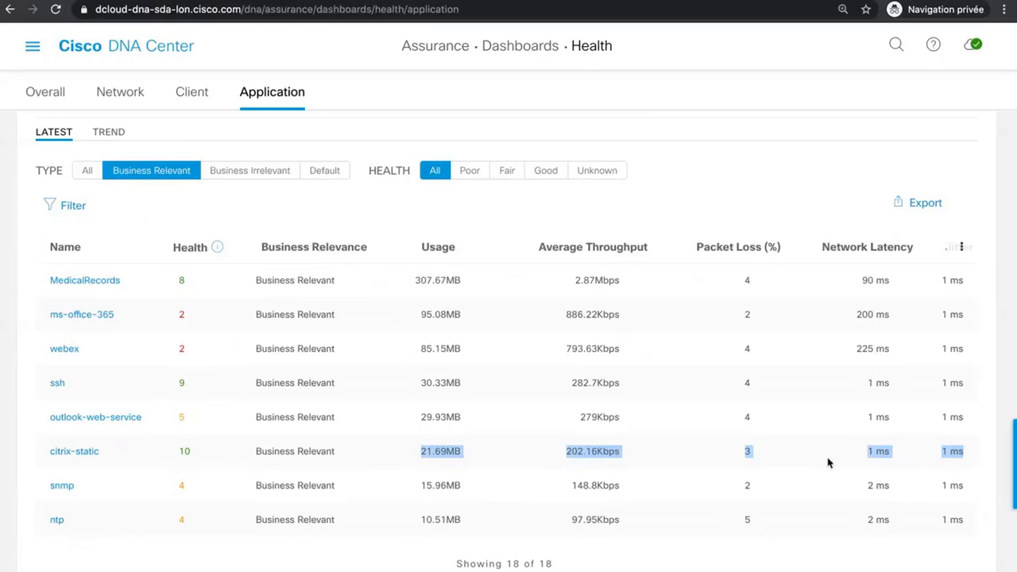
double_click(316, 451)
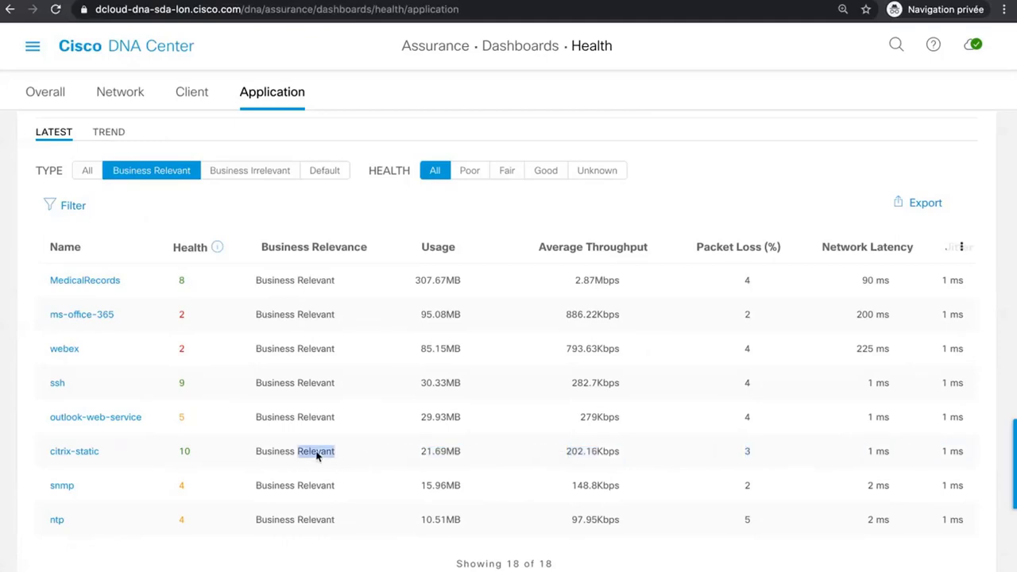
- Highlight ms-office-365's throughput and webex's relevance and 225 ms latency, then open webex's details
scroll(316, 451, up, 1)
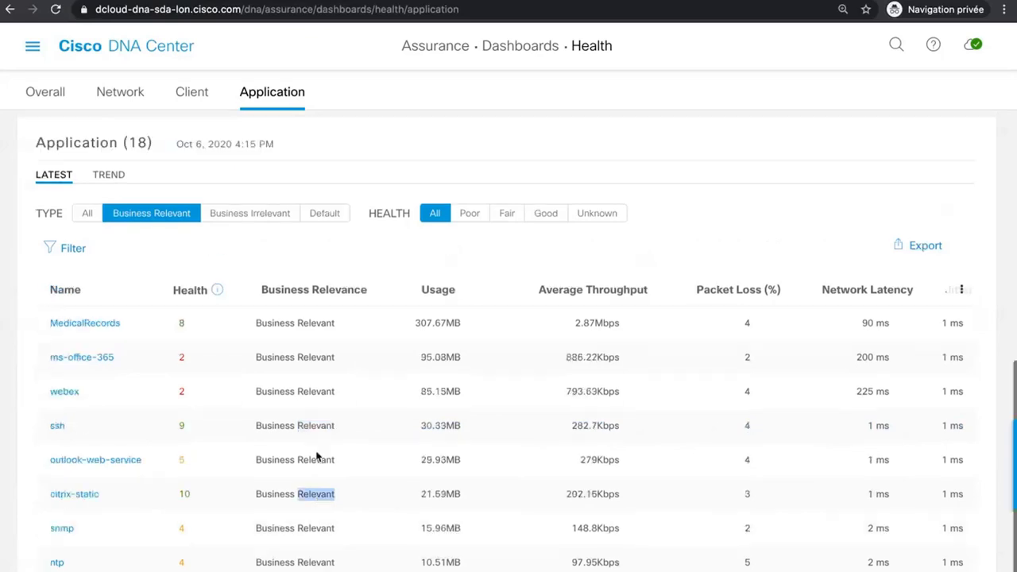
drag(269, 371, 644, 380)
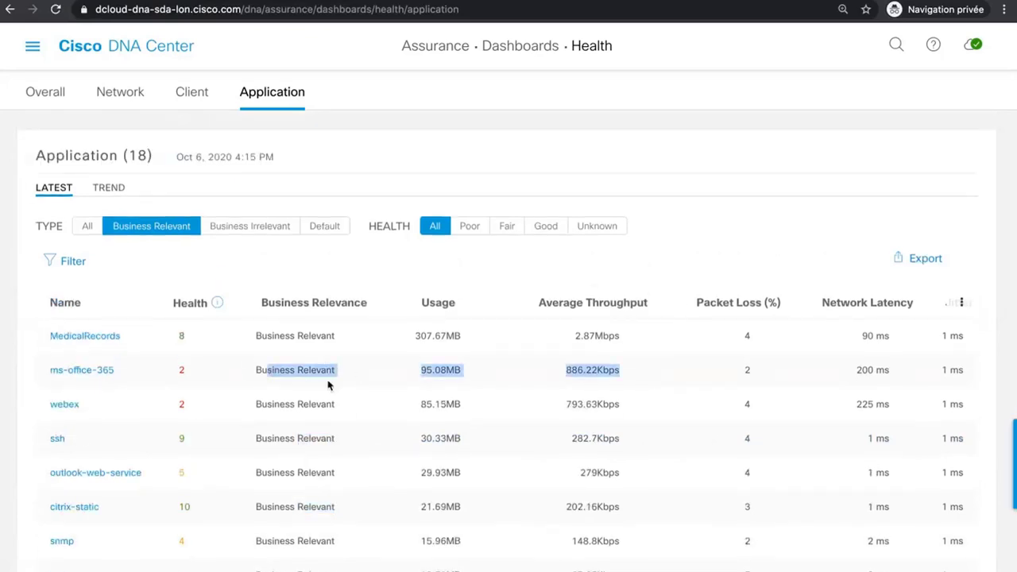
click(264, 411)
drag(263, 411, 335, 411)
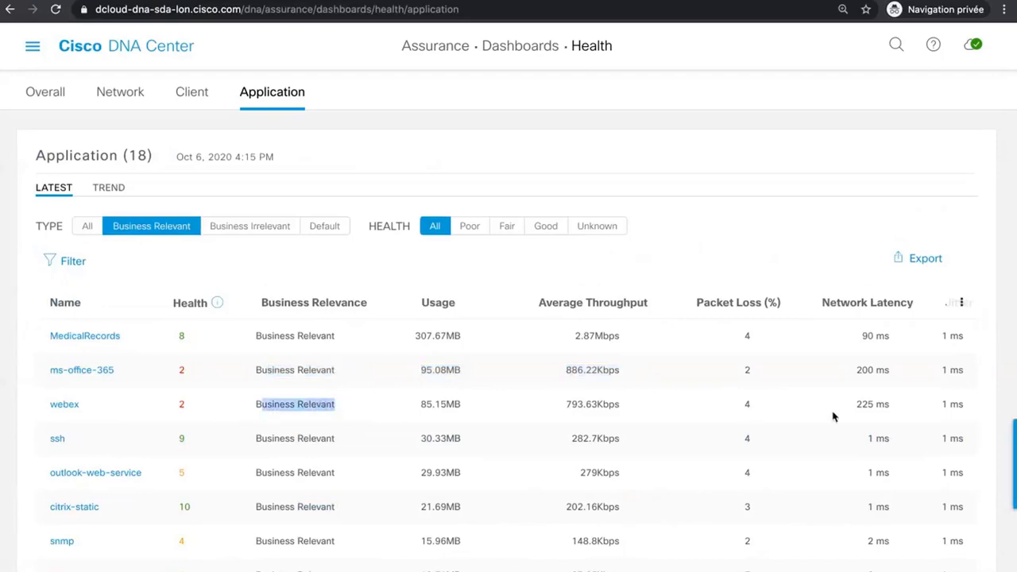
drag(848, 410, 903, 413)
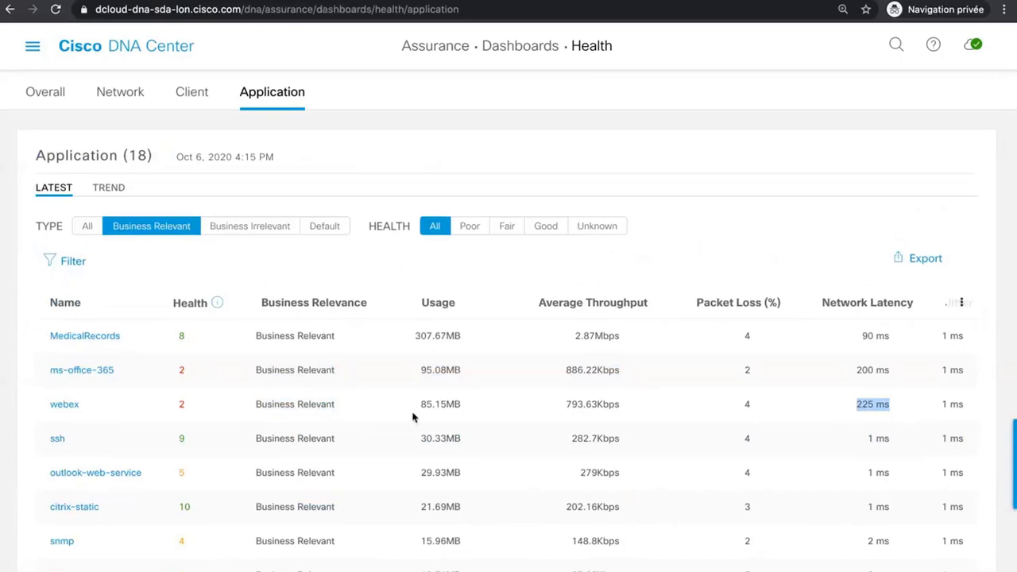
drag(254, 405, 362, 407)
click(367, 407)
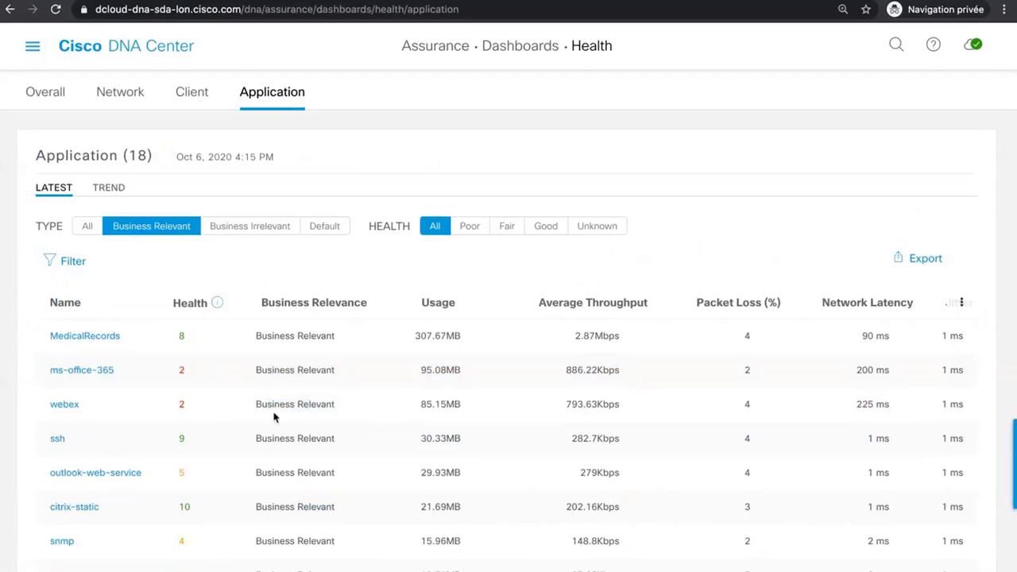
drag(265, 405, 323, 407)
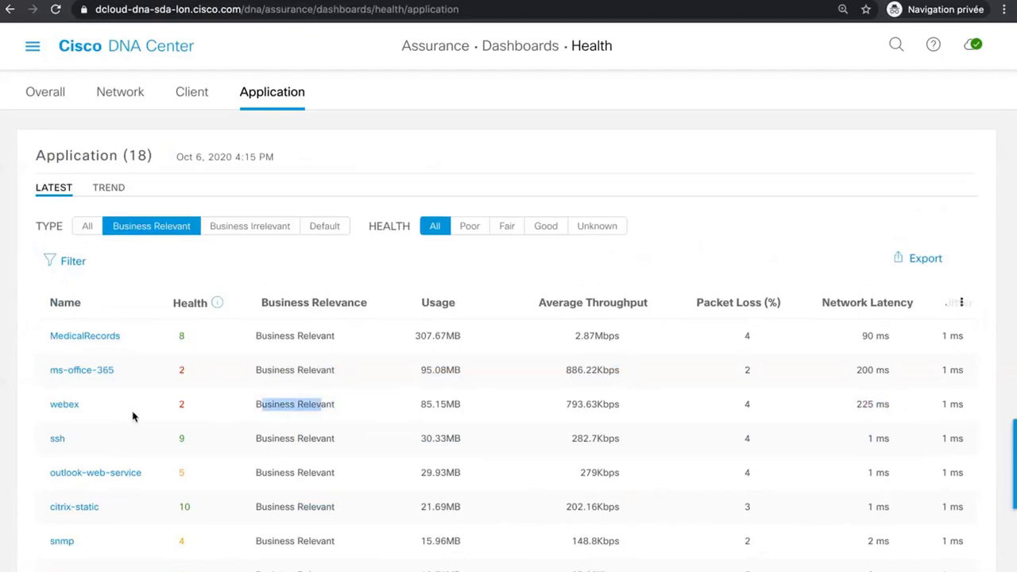
click(64, 407)
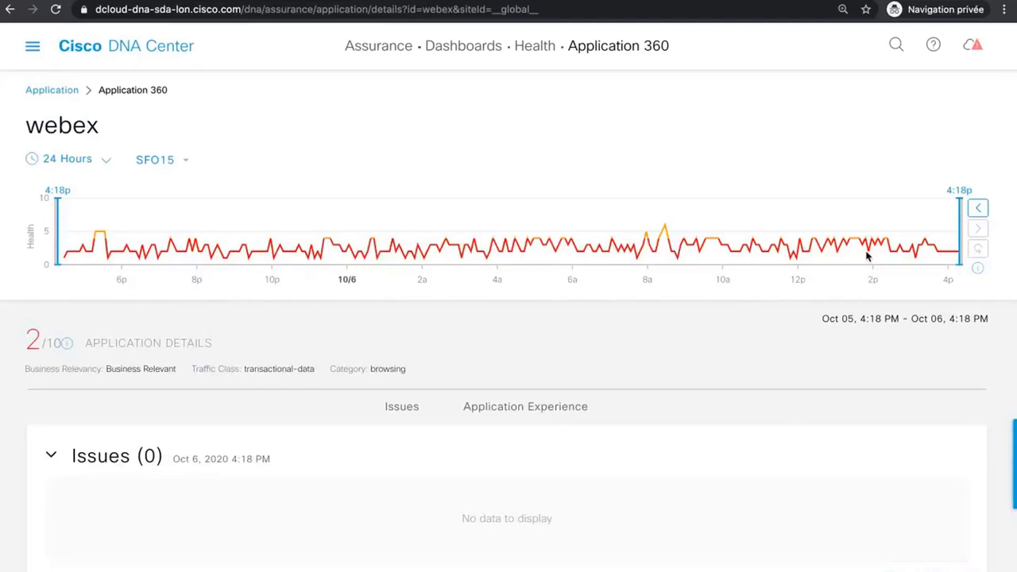
- Scroll to webex's Application Experience and highlight its latency and jitter values
scroll(647, 413, down, 2)
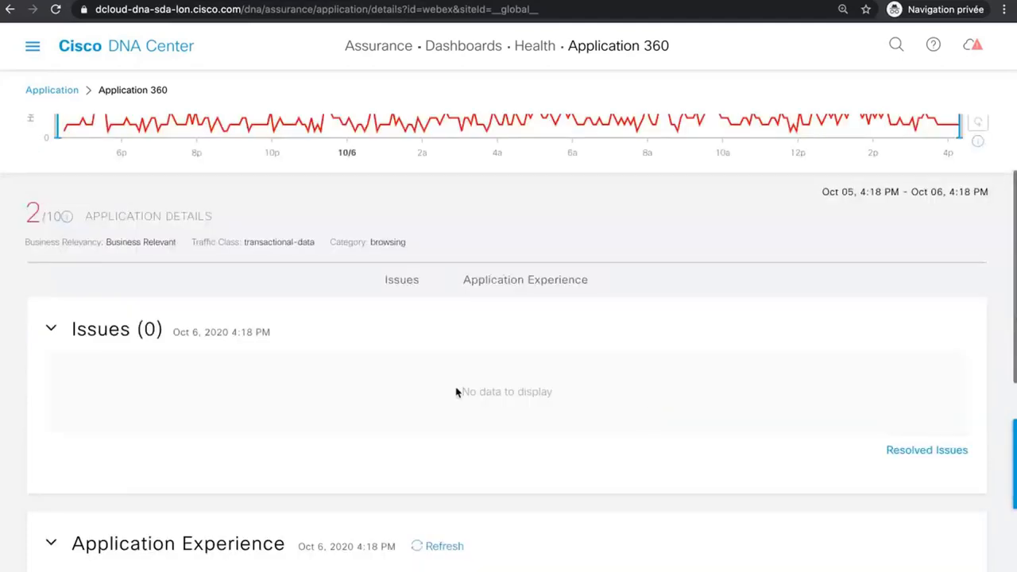
scroll(460, 389, down, 3)
scroll(461, 389, down, 3)
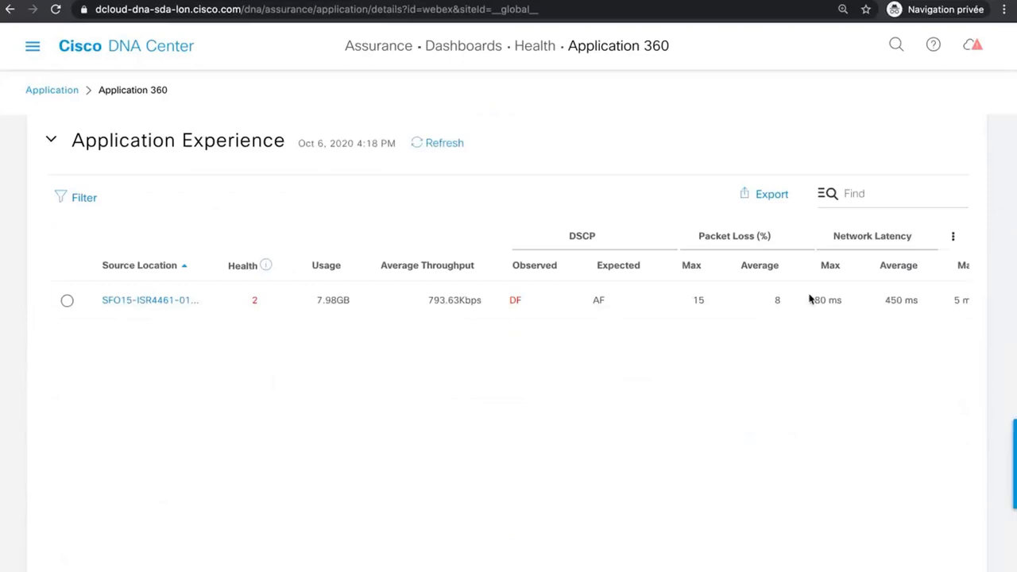
drag(808, 300, 926, 302)
- Highlight expected DSCP AF, observed DSCP DF and webex's health score of 2
scroll(739, 354, left, 1)
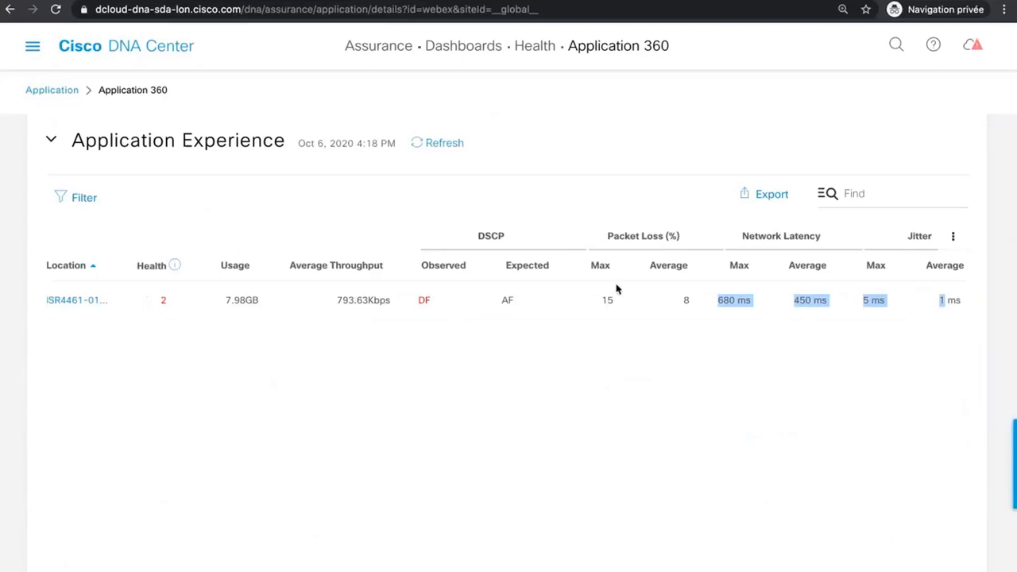
scroll(628, 326, left, 5)
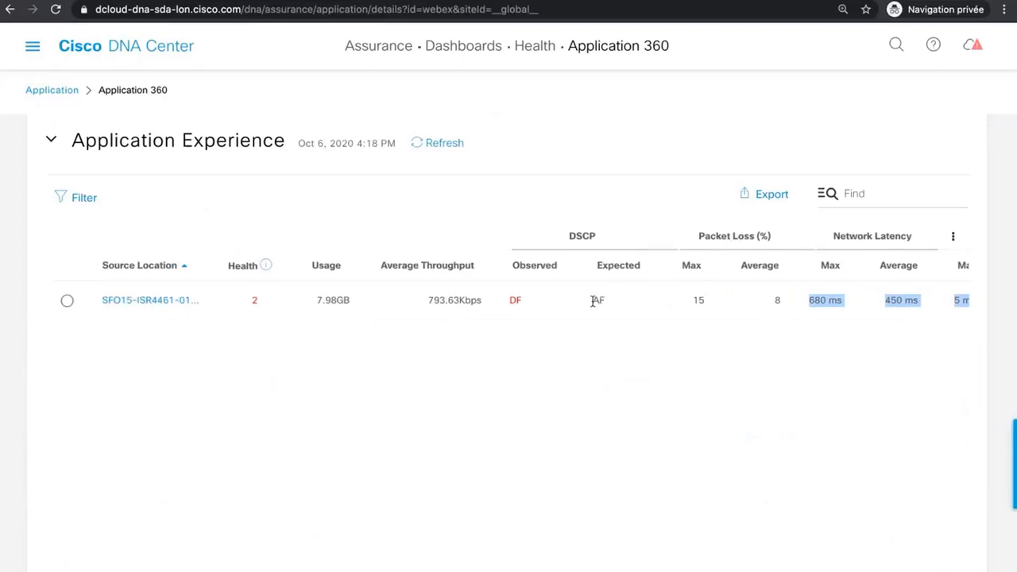
drag(591, 300, 620, 306)
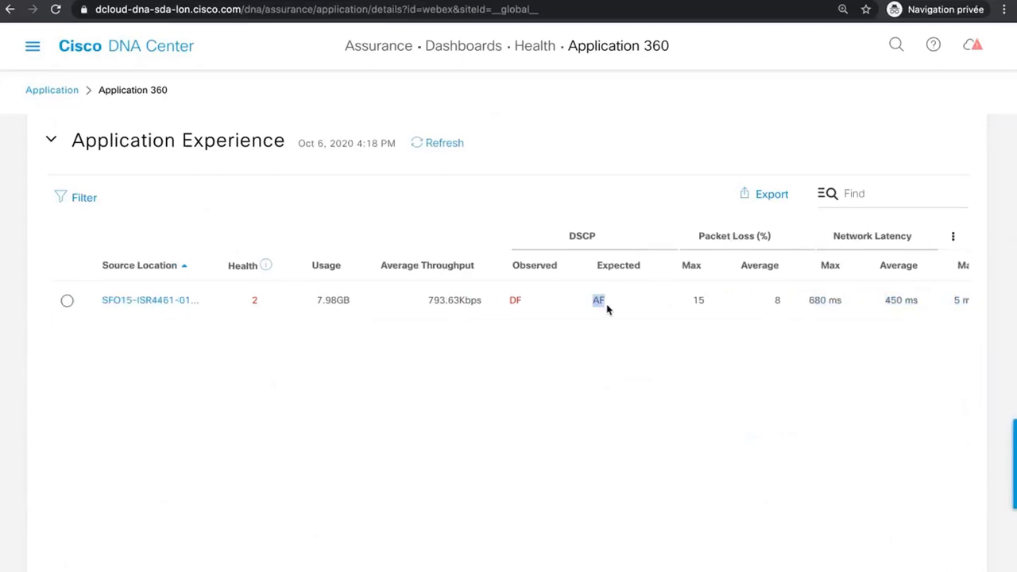
click(602, 302)
double_click(599, 299)
double_click(514, 300)
double_click(252, 303)
scroll(414, 400, up, 3)
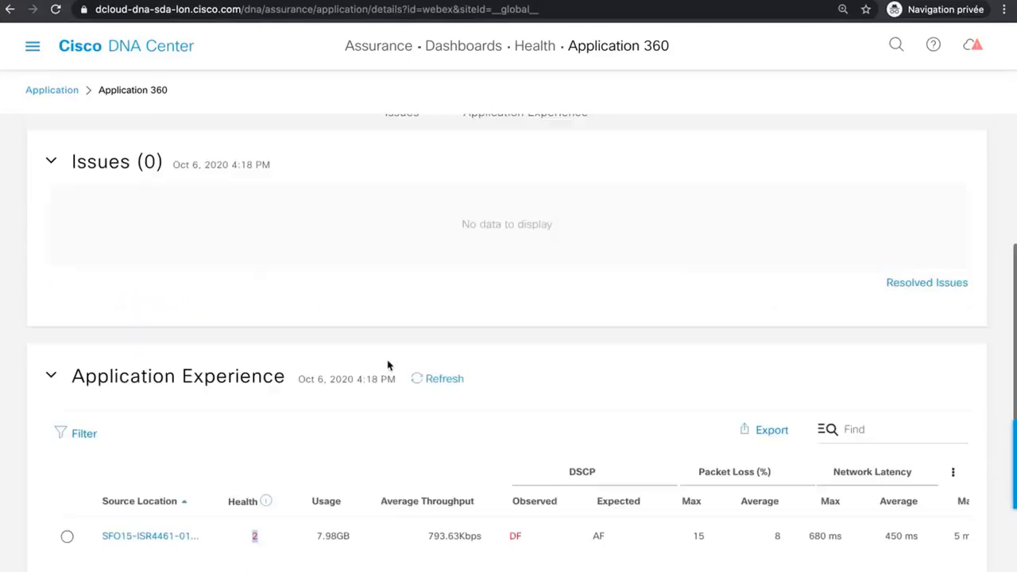
scroll(388, 365, up, 4)
- Go to the Assurance Issues dashboard through the main navigation menu
click(61, 93)
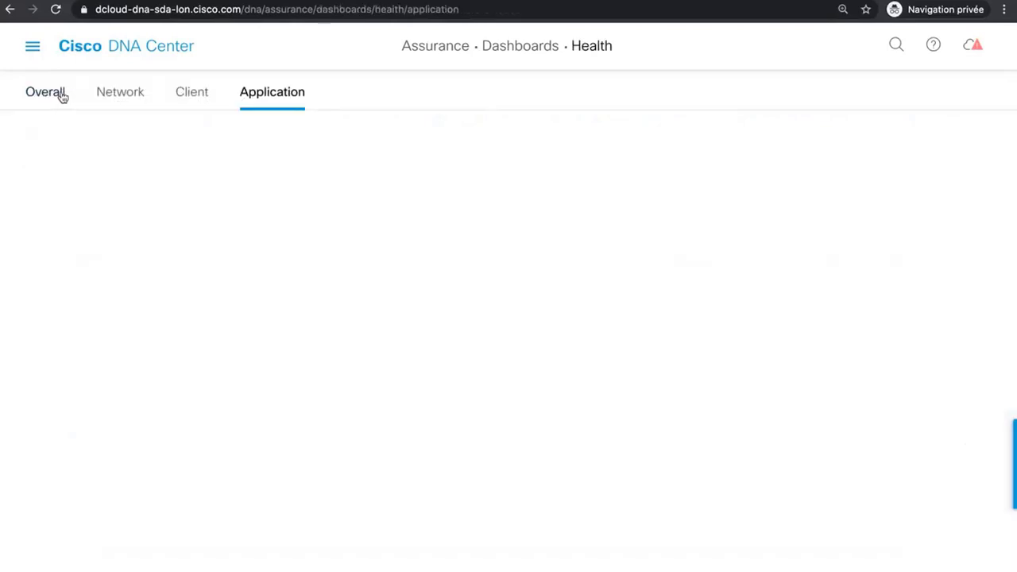
click(33, 46)
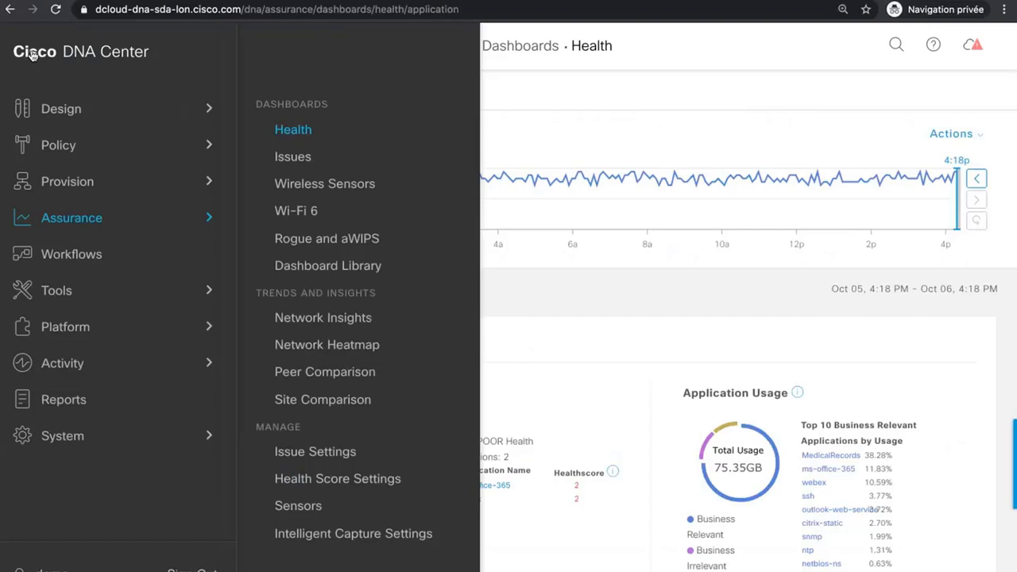
click(293, 159)
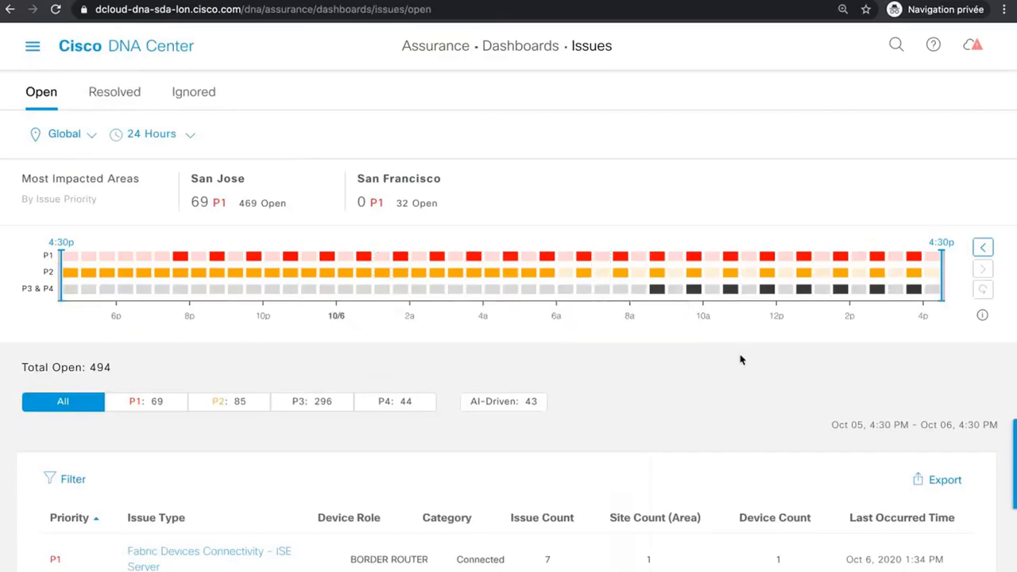
- Scroll past the timeline and priority filters to the P1 and P2 issue rows
scroll(715, 356, down, 3)
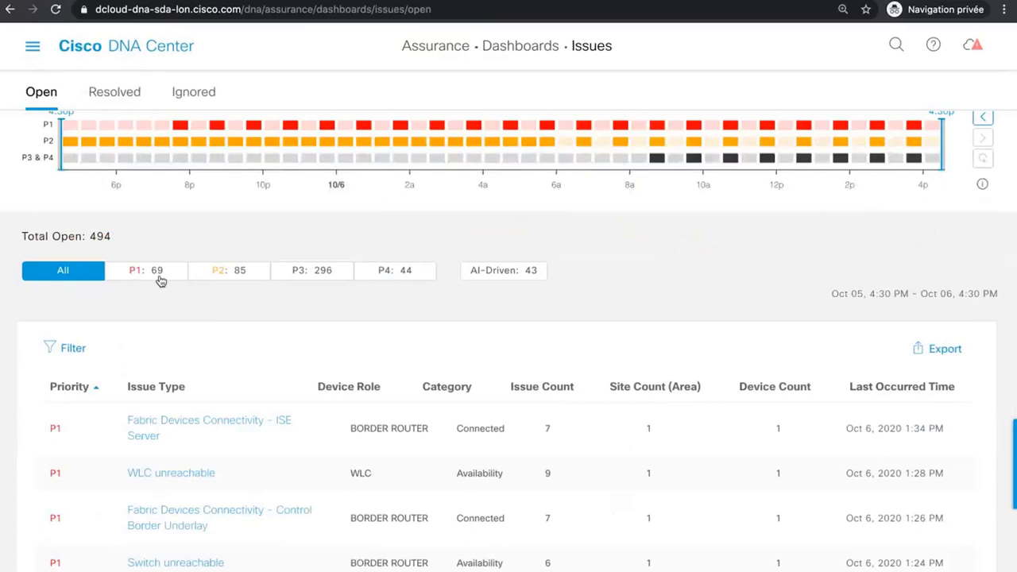
scroll(158, 280, down, 5)
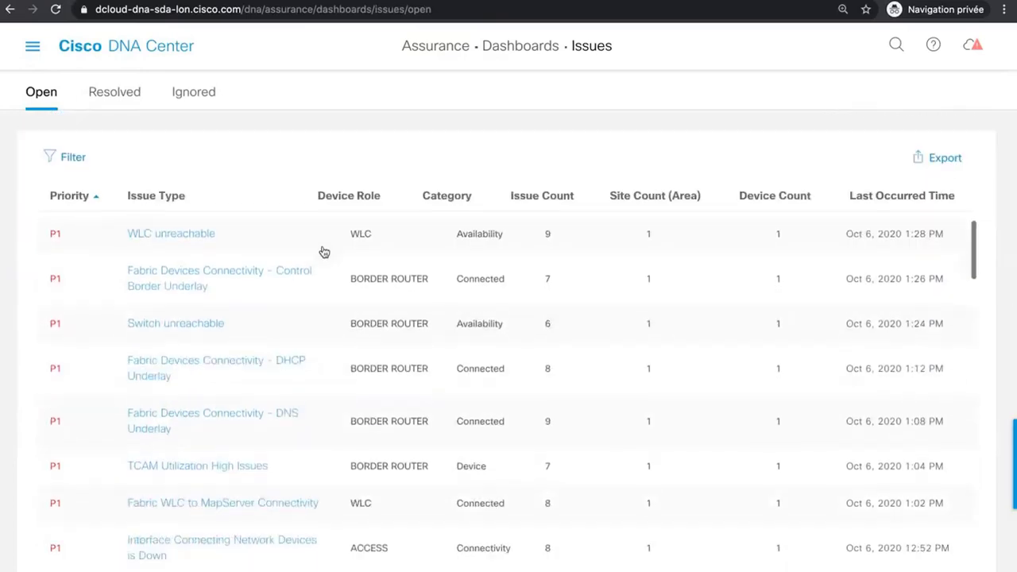
scroll(302, 350, down, 3)
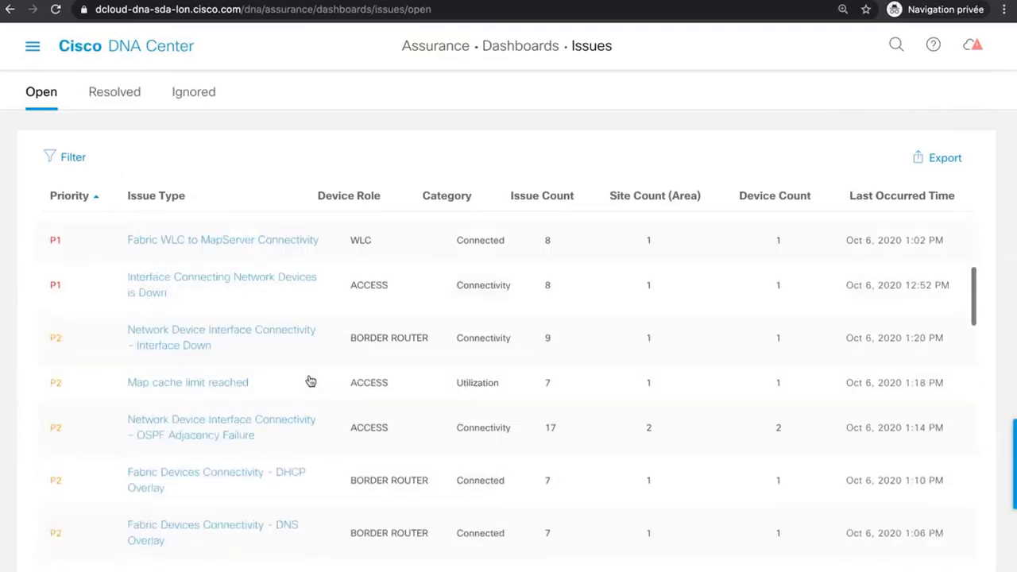
scroll(310, 381, down, 5)
- Open and close the Layer 2 loop symptoms details, highlighting its issue count
drag(274, 359, 125, 350)
click(125, 350)
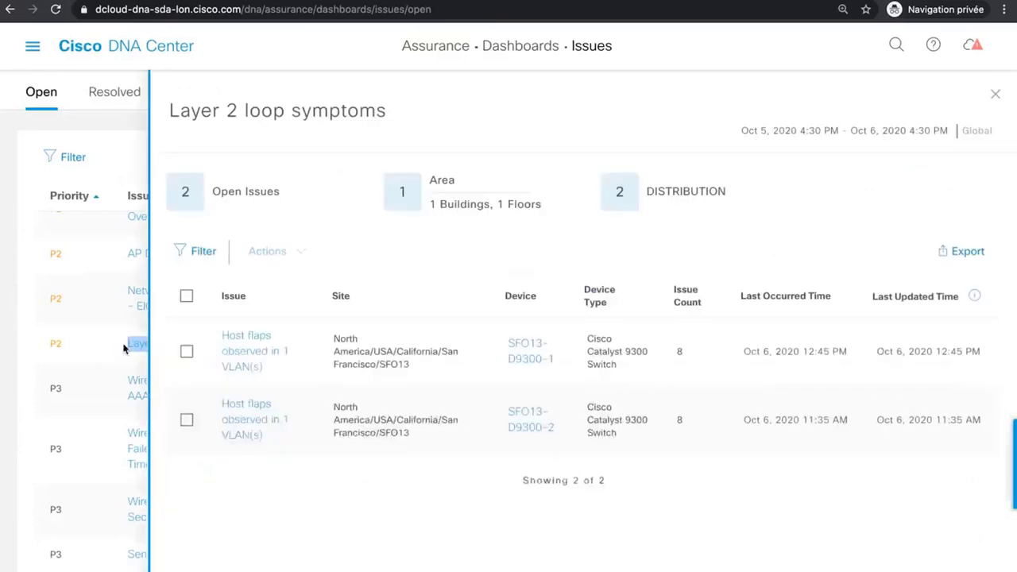
click(996, 96)
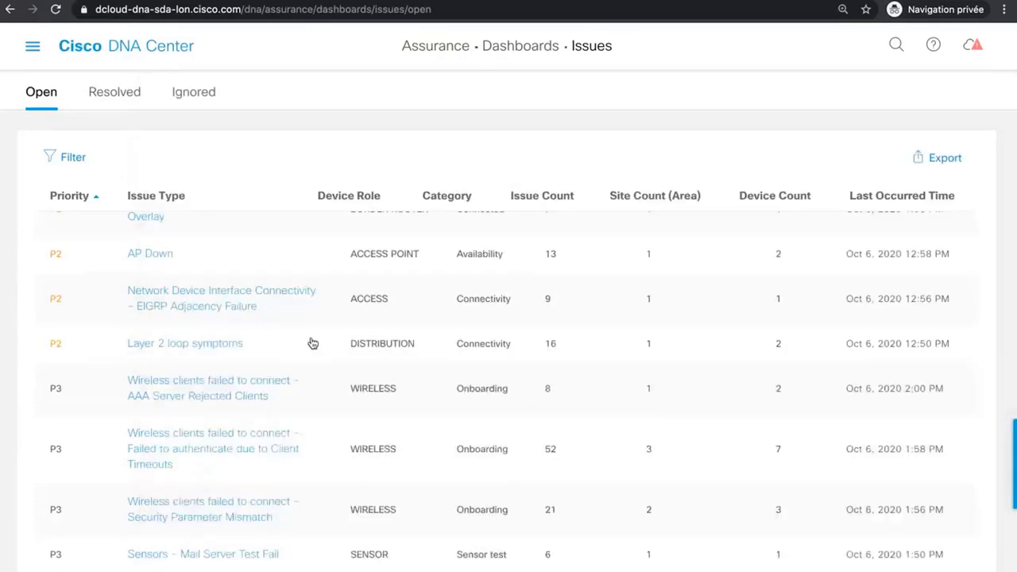
drag(574, 350, 542, 350)
click(542, 349)
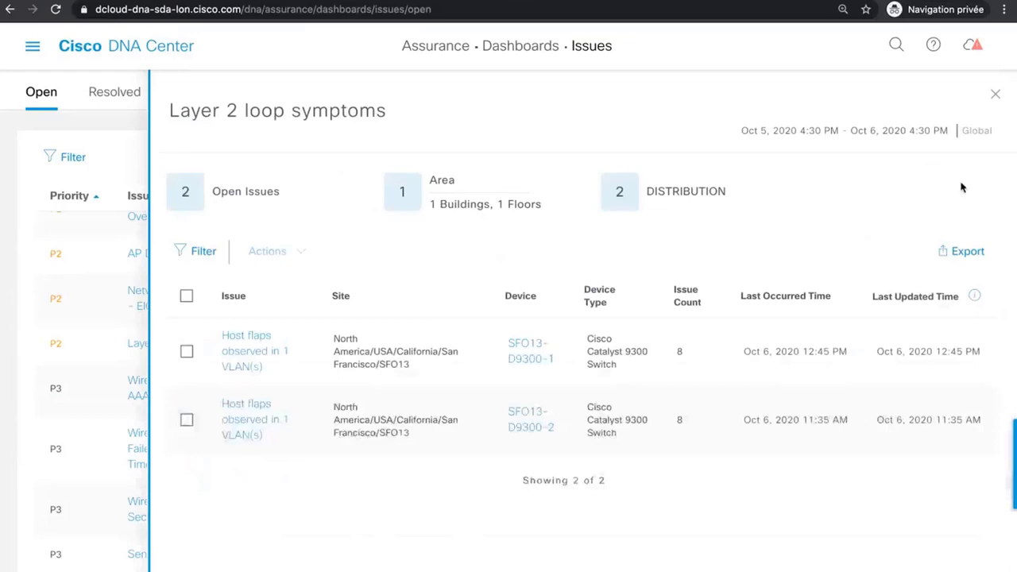
click(996, 97)
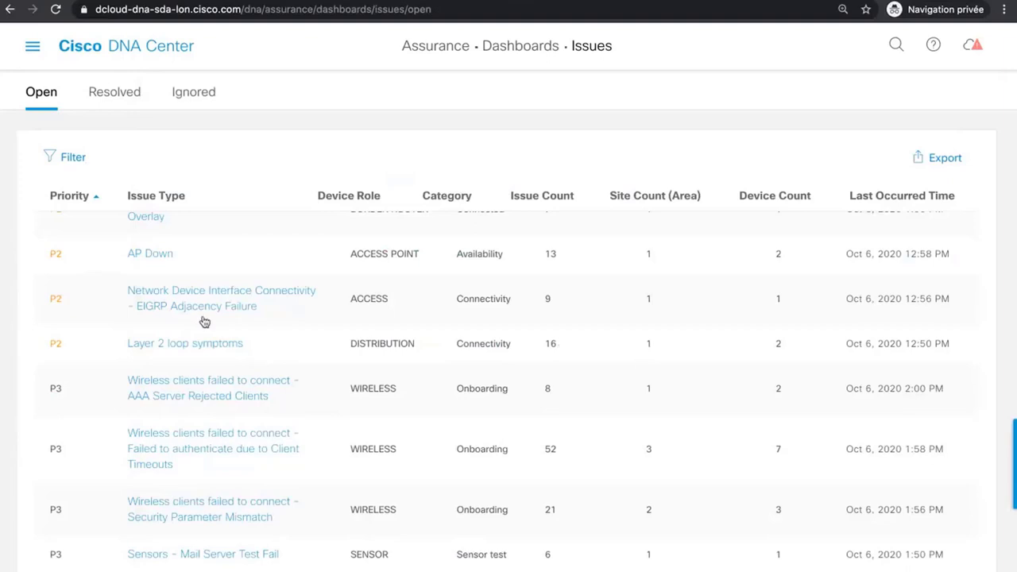
- Reopen the Layer 2 loop details and highlight the affected buildings count and SFO13 site path
click(186, 345)
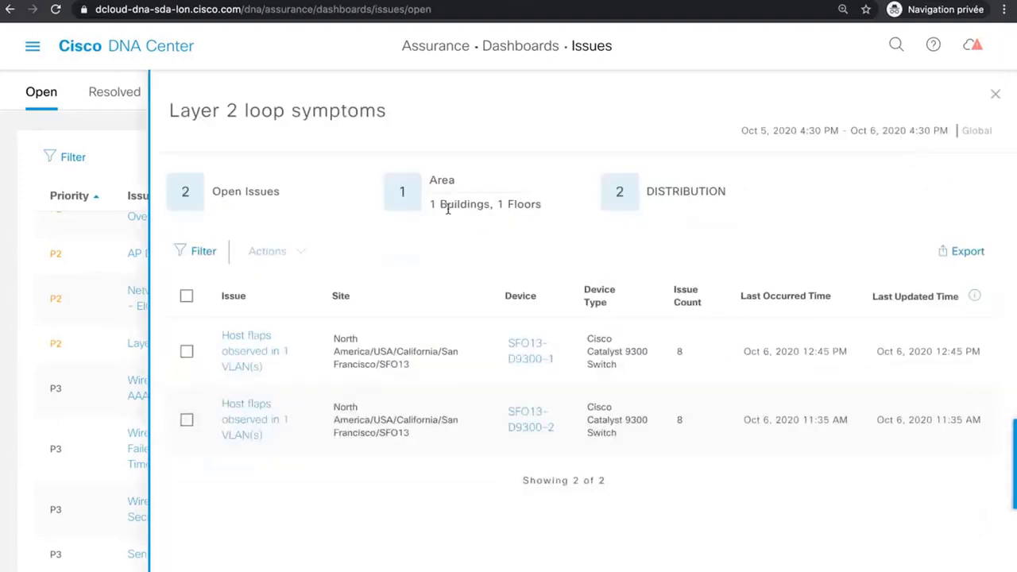
drag(443, 204, 477, 204)
click(656, 232)
drag(380, 352, 425, 369)
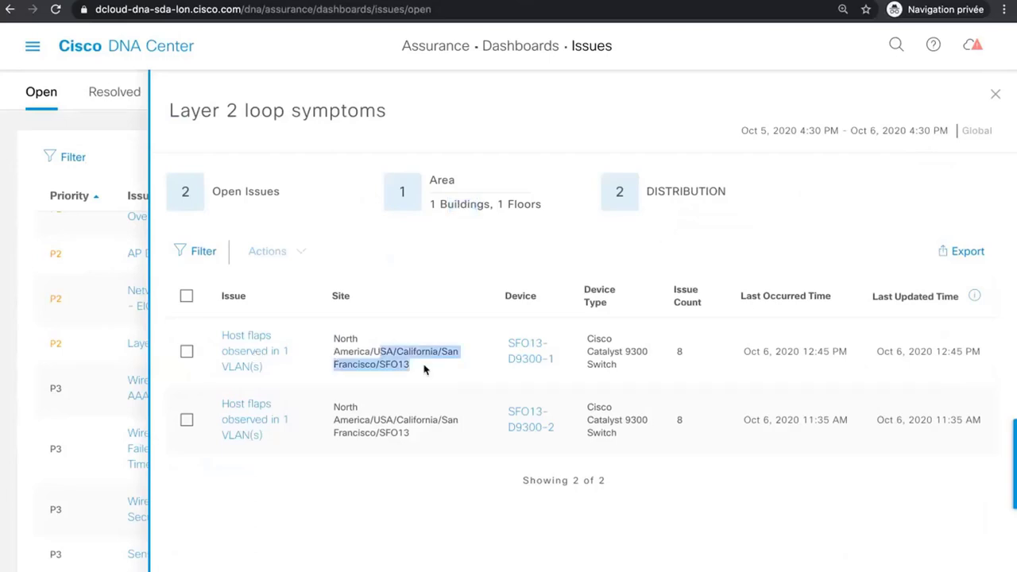
click(689, 353)
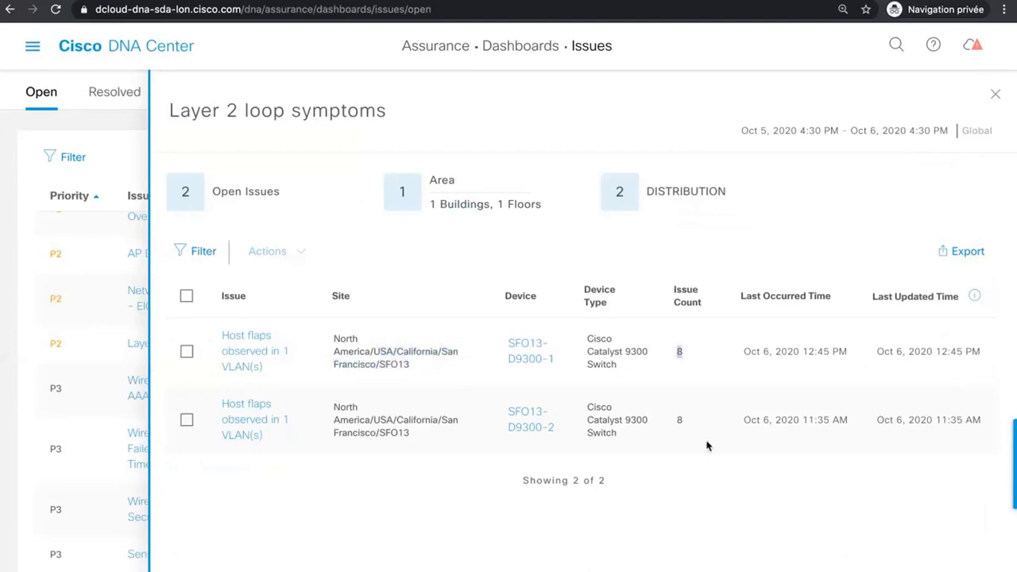
- Open the first SFO13-D9300-1 host-flaps issue and scroll through its Problem Details
click(242, 360)
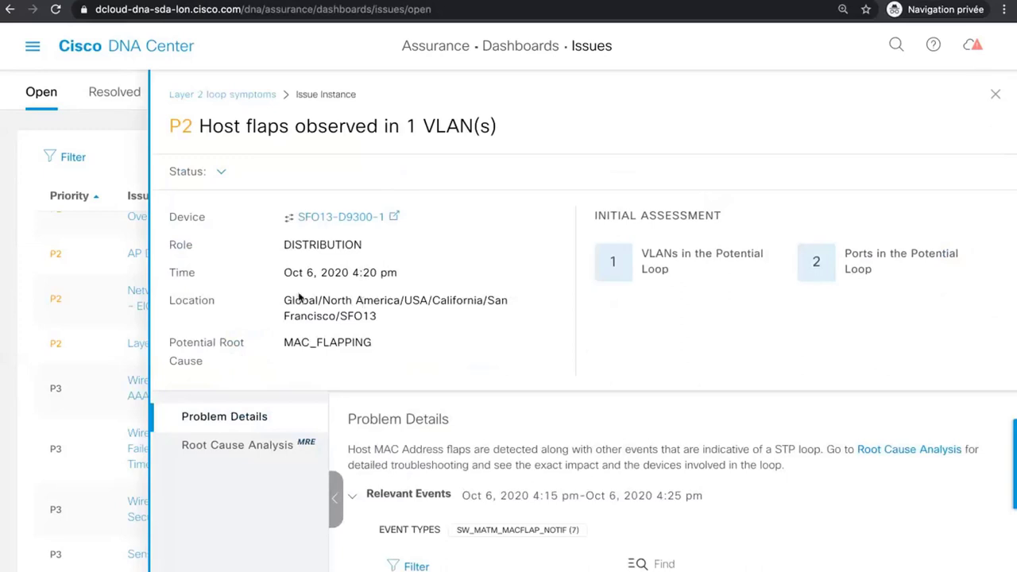
scroll(486, 380, down, 3)
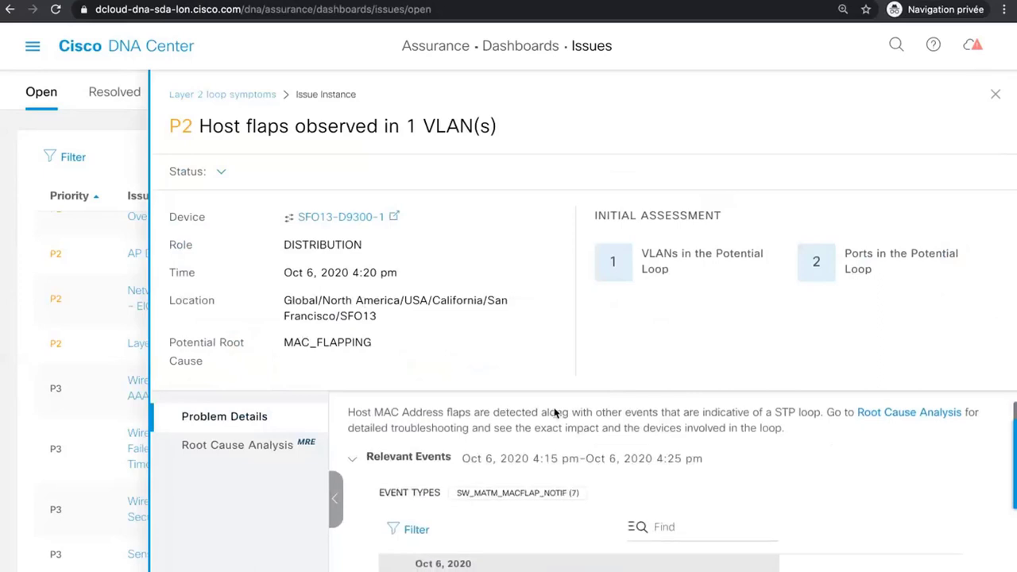
scroll(732, 429, up, 1)
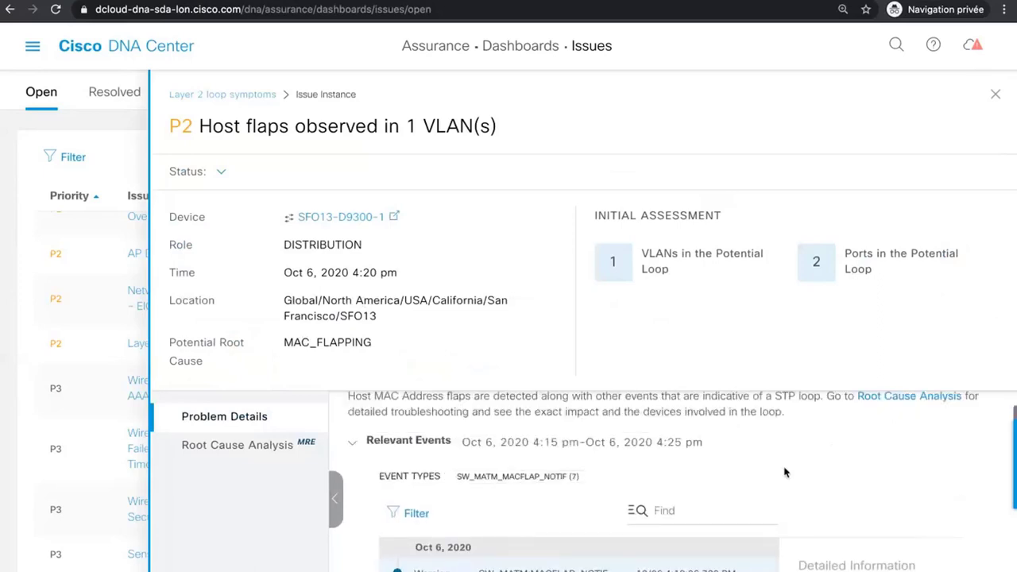
scroll(784, 477, down, 4)
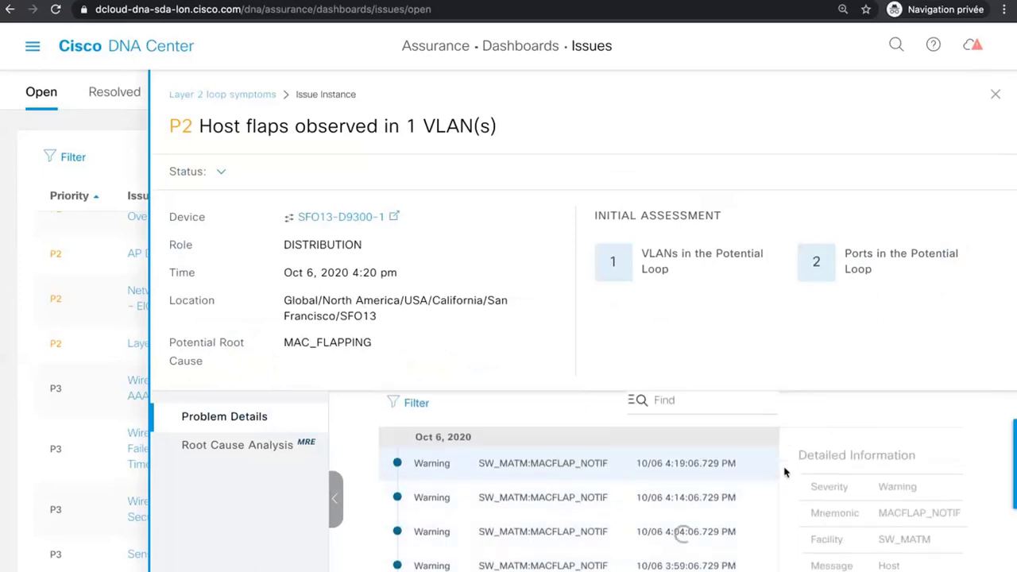
scroll(535, 492, down, 3)
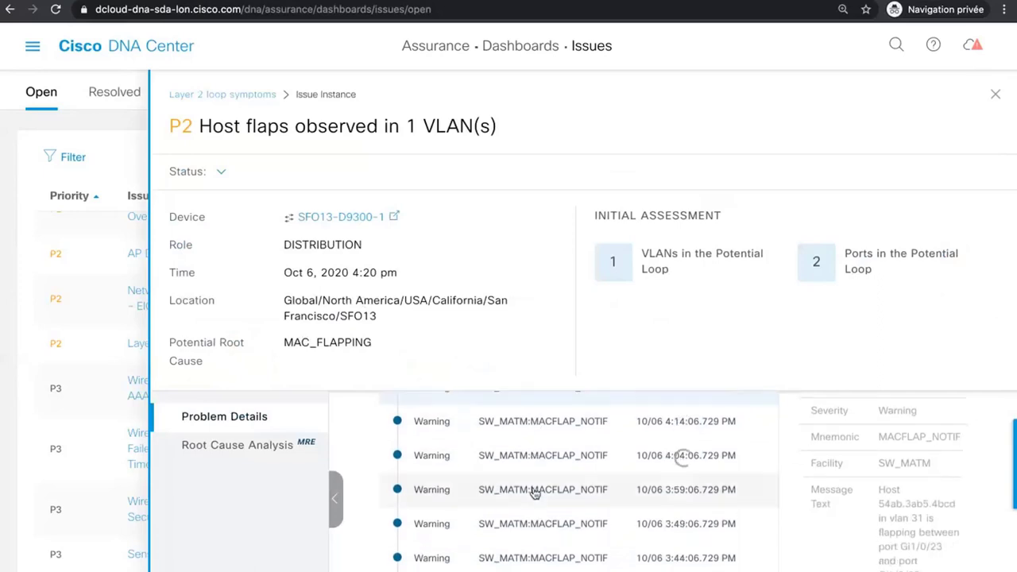
scroll(535, 493, down, 6)
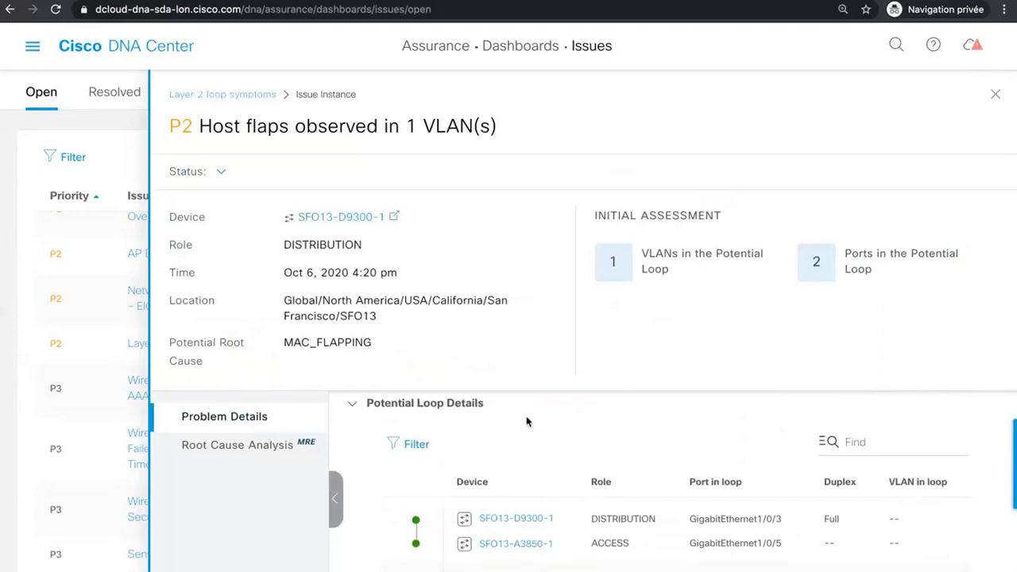
scroll(527, 422, down, 1)
scroll(527, 422, down, 1)
scroll(526, 422, down, 1)
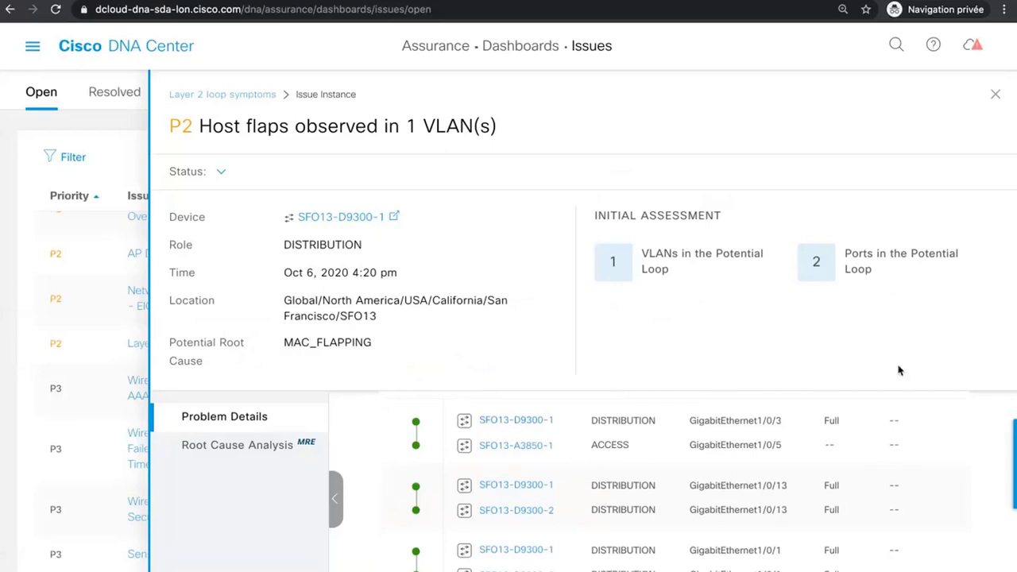
- Run machine-reasoning root cause analysis, which suggests enabling a VLAN 1 STP instance
click(268, 447)
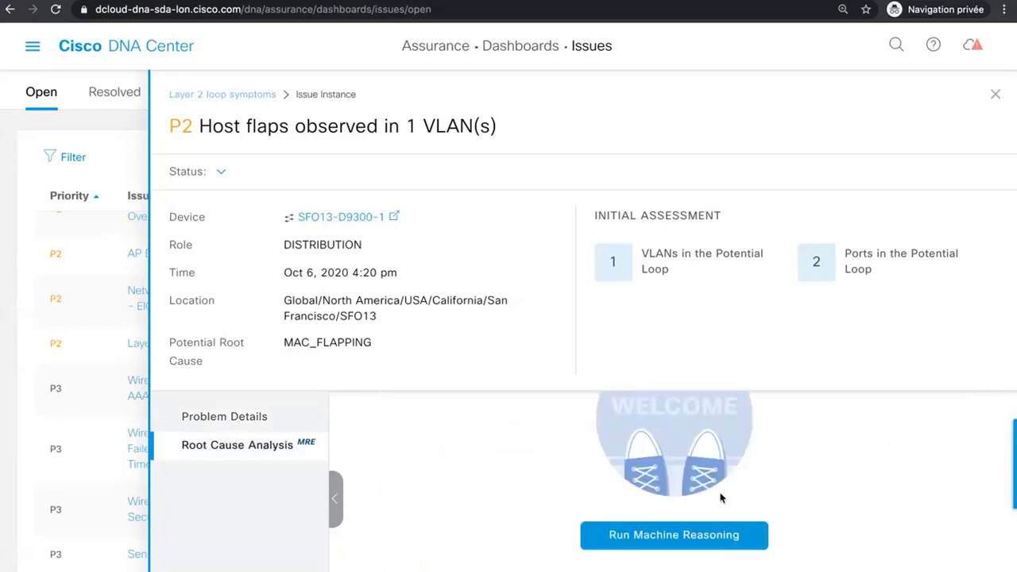
click(702, 549)
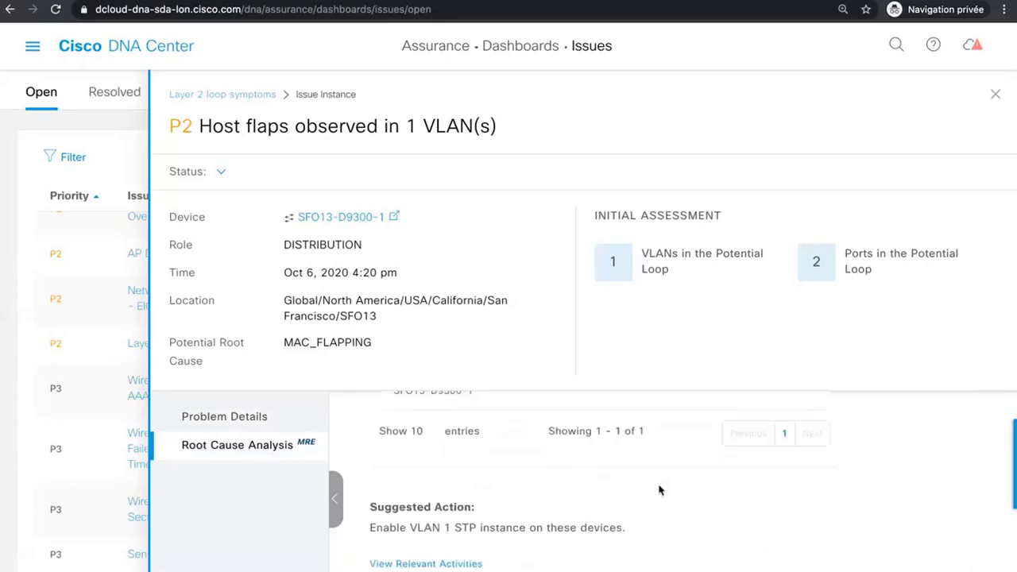
drag(422, 527, 635, 527)
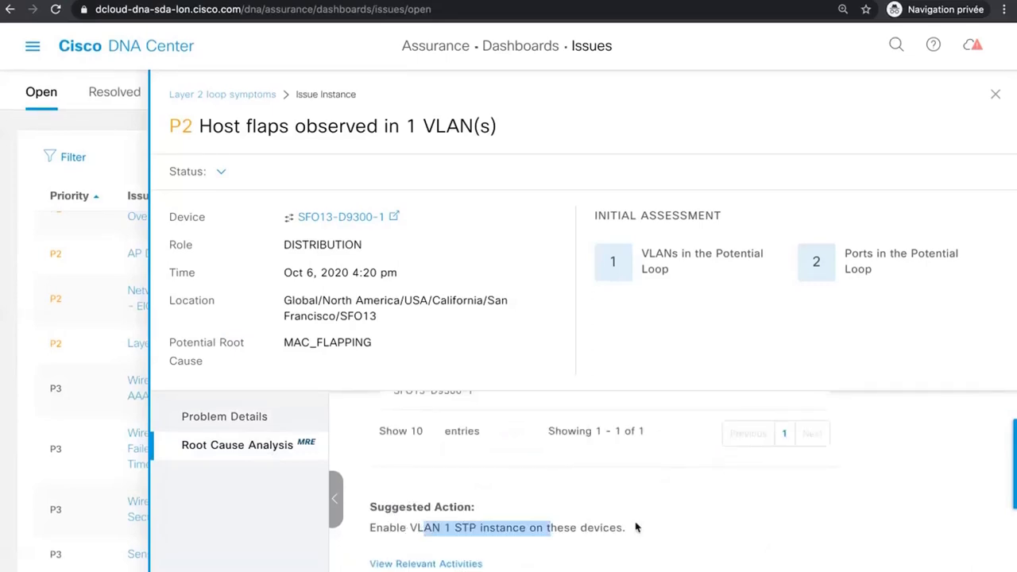
click(636, 527)
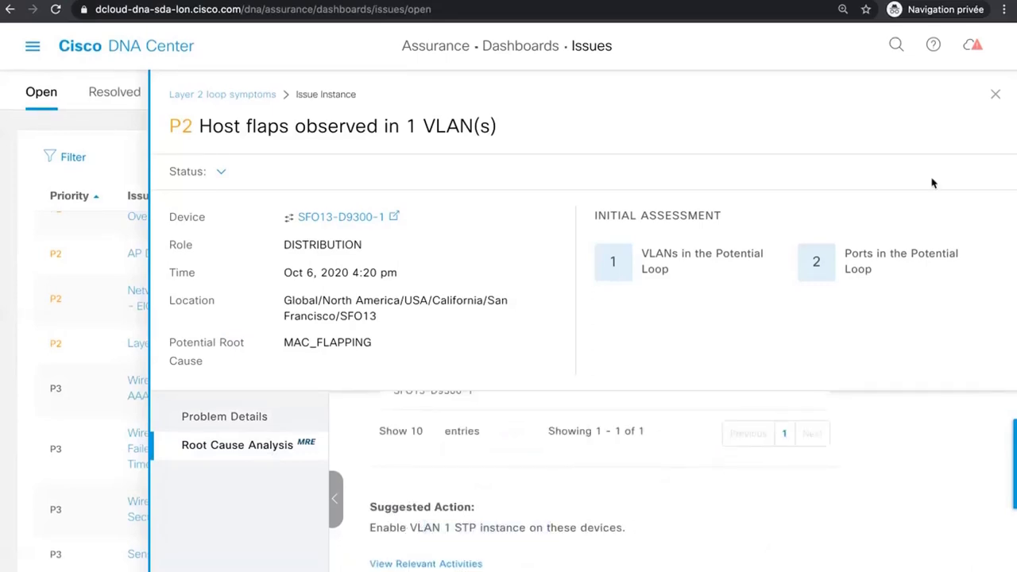
- Close the host-flaps issue panel and scroll the open Issues list back up to the P1 rows
click(996, 97)
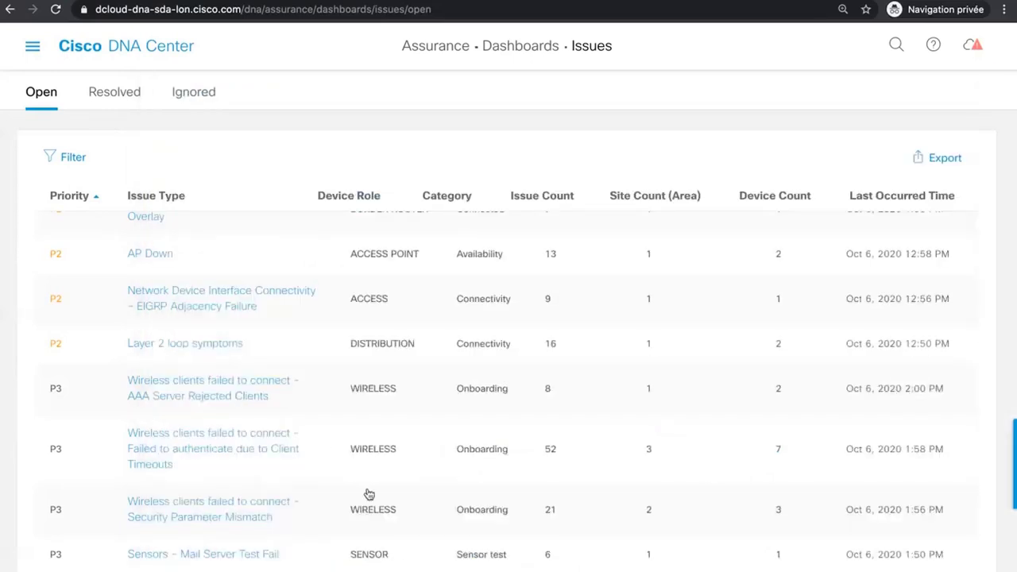
scroll(369, 494, up, 2)
scroll(369, 494, up, 3)
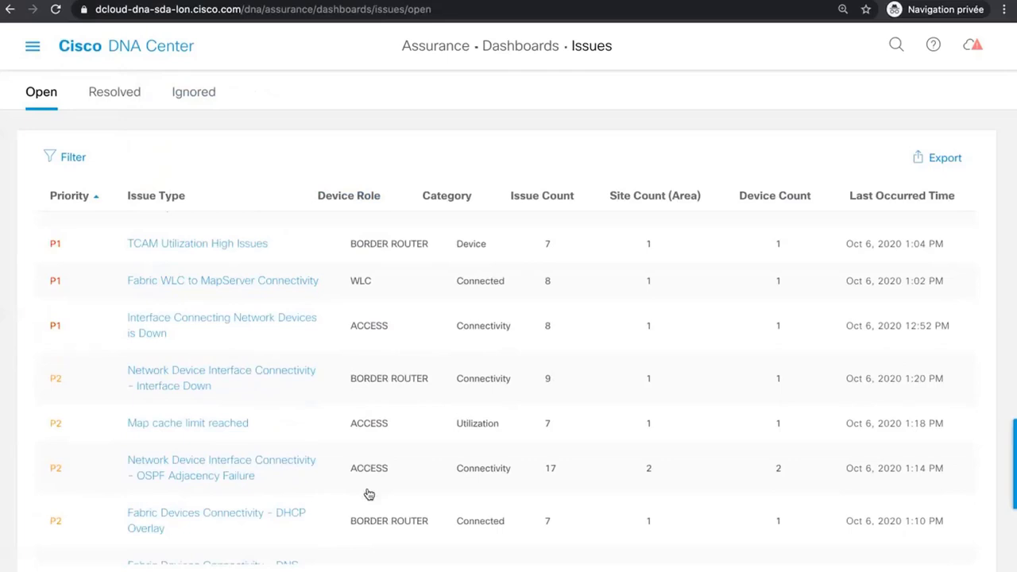
scroll(369, 494, up, 1)
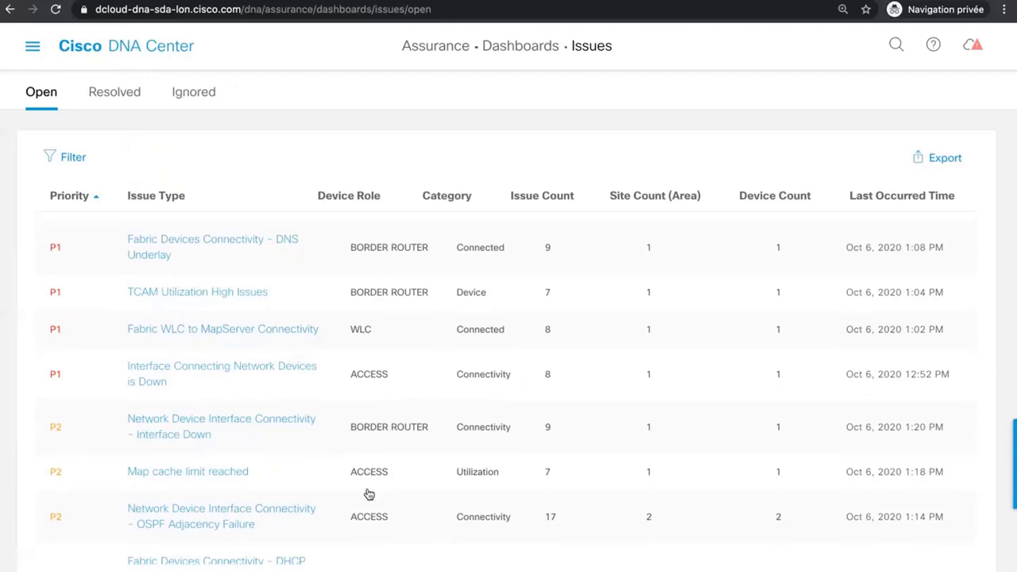
- Open the Interface Down issue type for the border routers and sort its issues by device
click(181, 435)
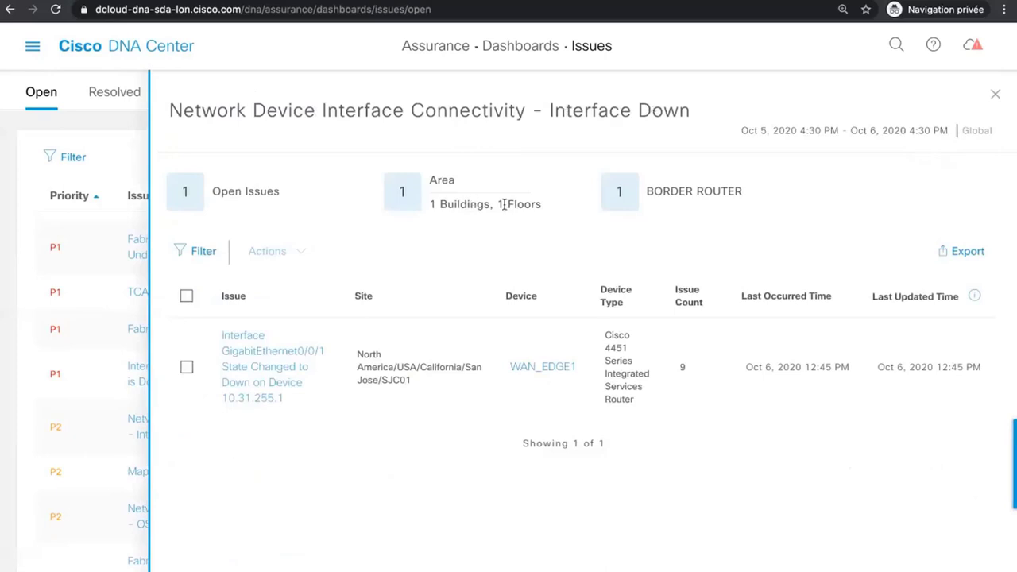
drag(663, 191, 741, 194)
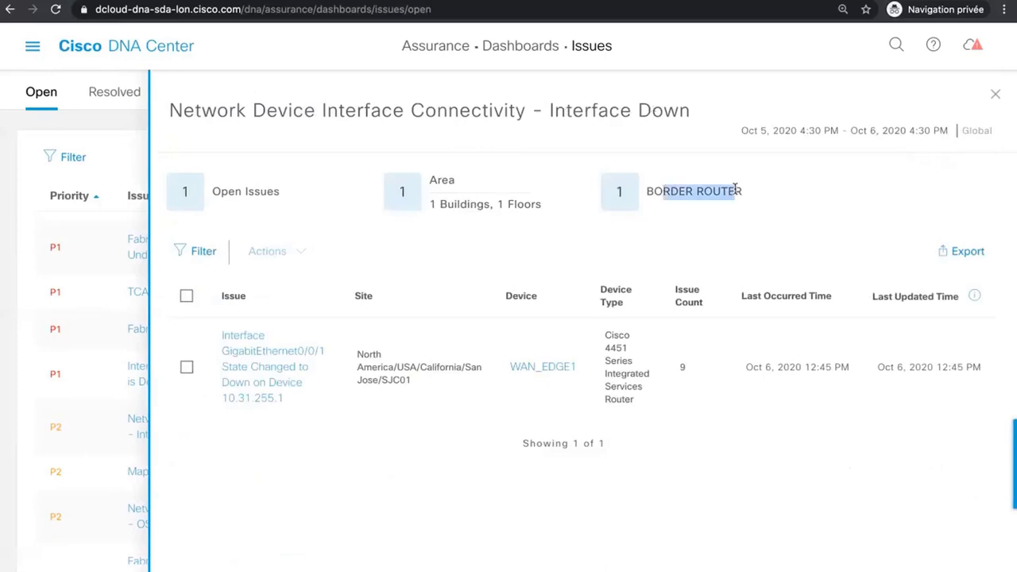
click(796, 199)
click(524, 292)
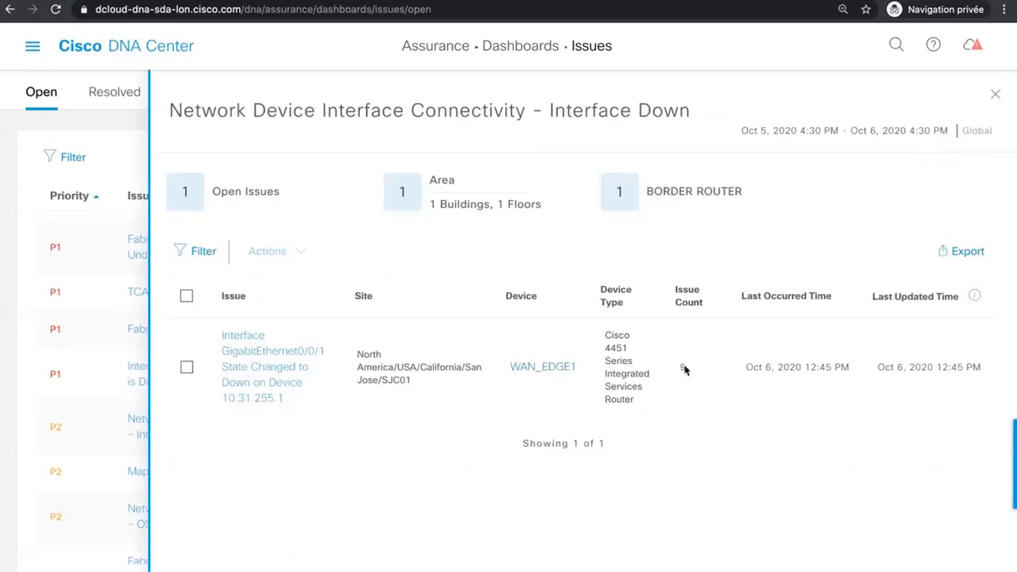
- Open the GigabitEthernet0/0/1 down issue on 10.31.255.1 and review its four suggested actions
click(257, 388)
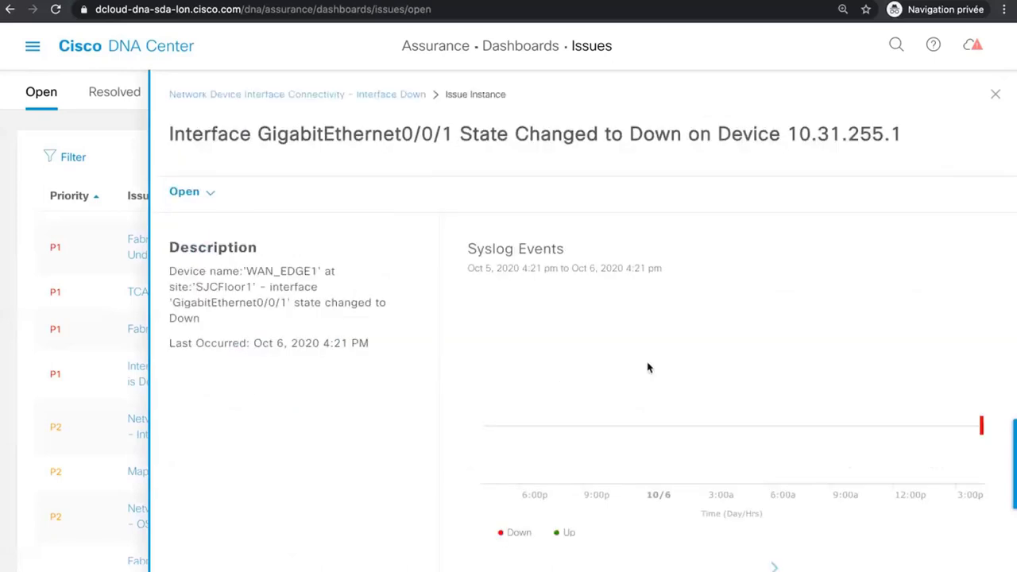
scroll(722, 454, down, 4)
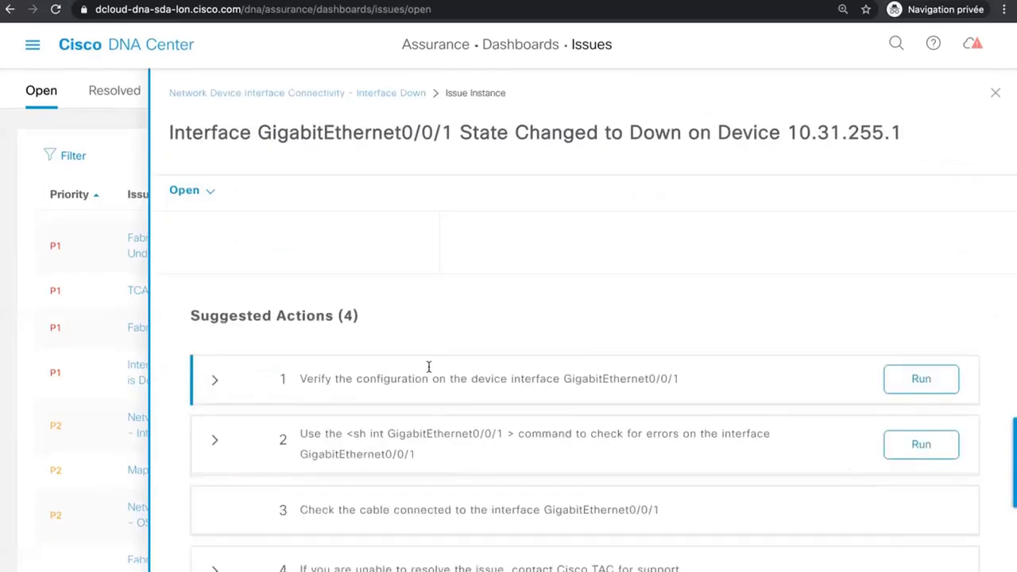
scroll(647, 315, up, 2)
scroll(647, 315, down, 1)
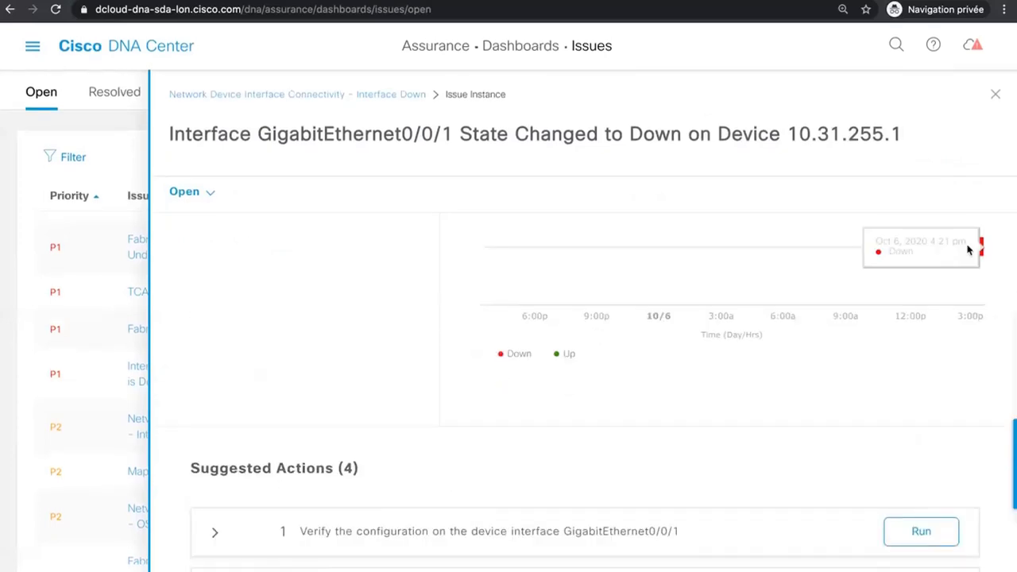
scroll(778, 405, down, 4)
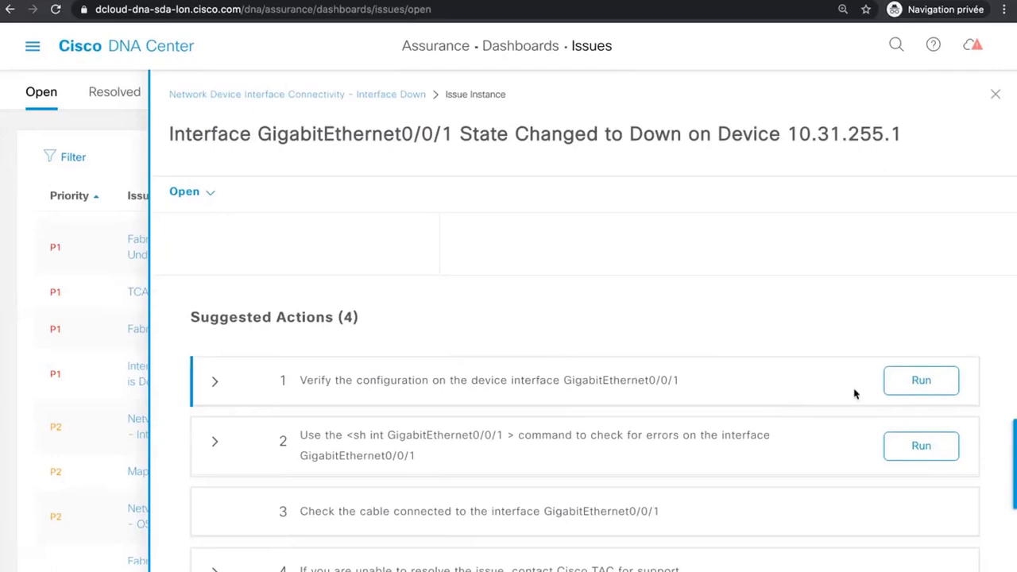
- Run suggested checks 1 and 2 on GigabitEthernet0/0/1, review their output, then close the issue
click(919, 389)
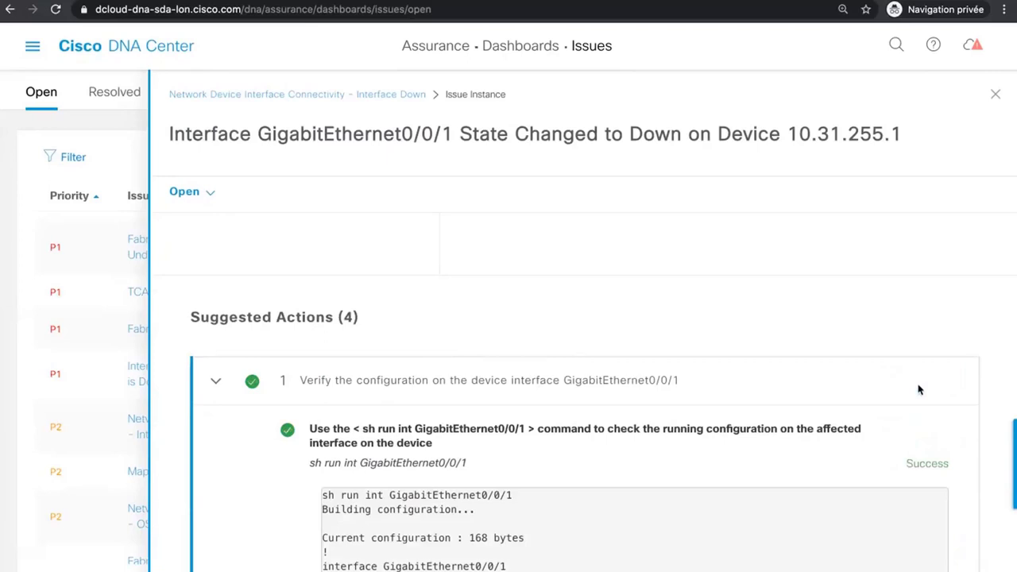
scroll(779, 409, down, 1)
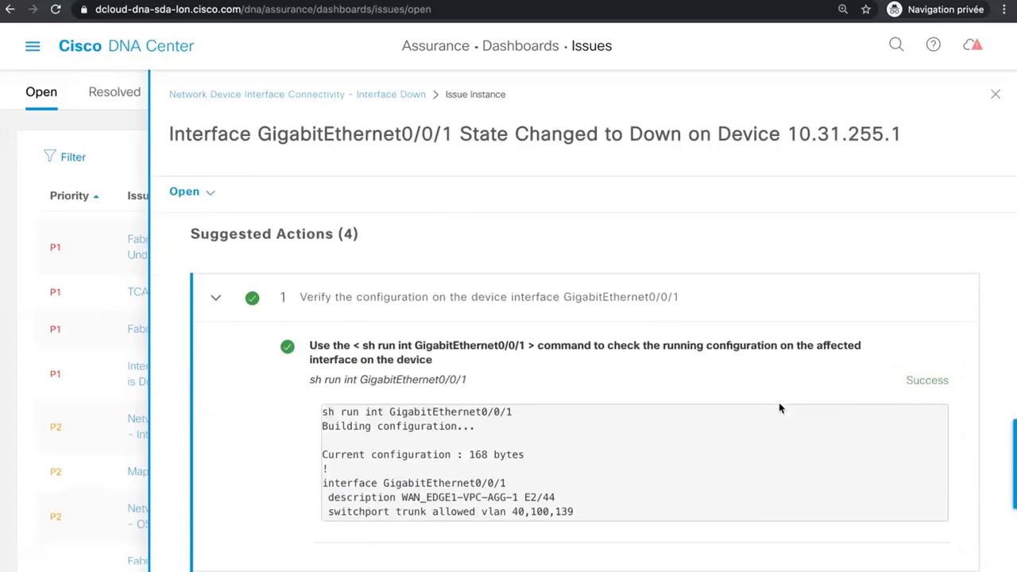
scroll(779, 408, down, 3)
scroll(472, 347, down, 1)
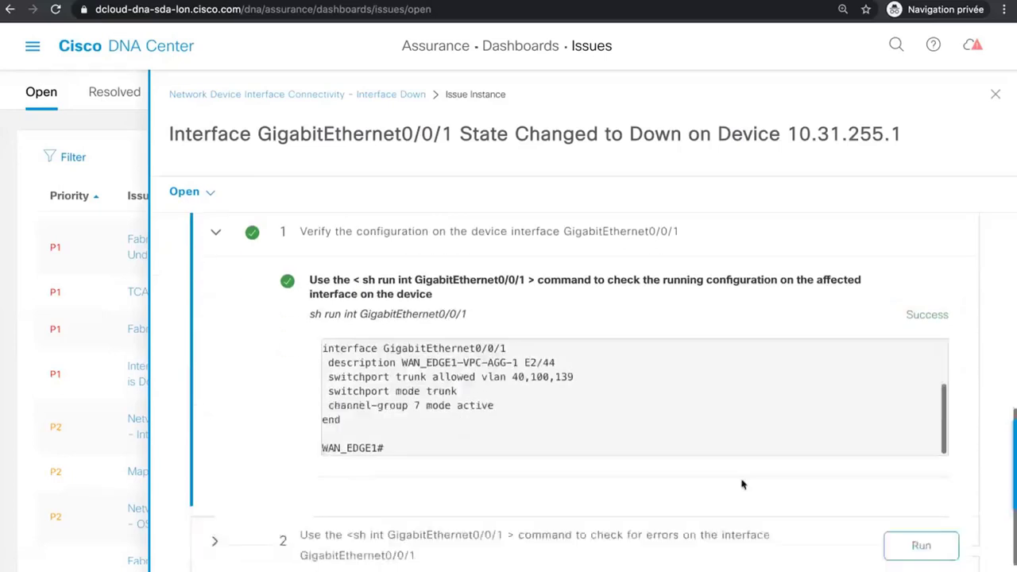
scroll(742, 484, down, 1)
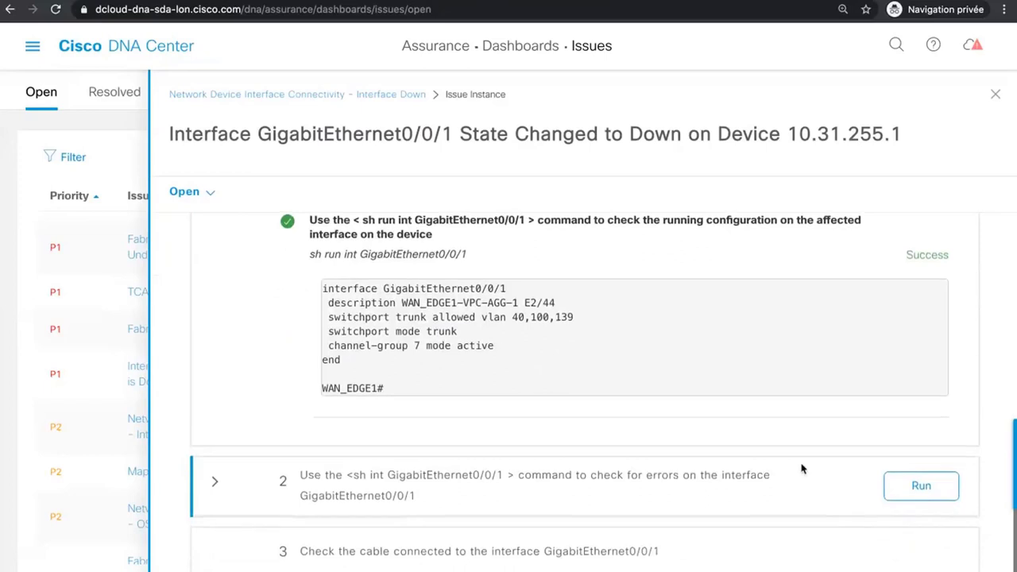
click(921, 486)
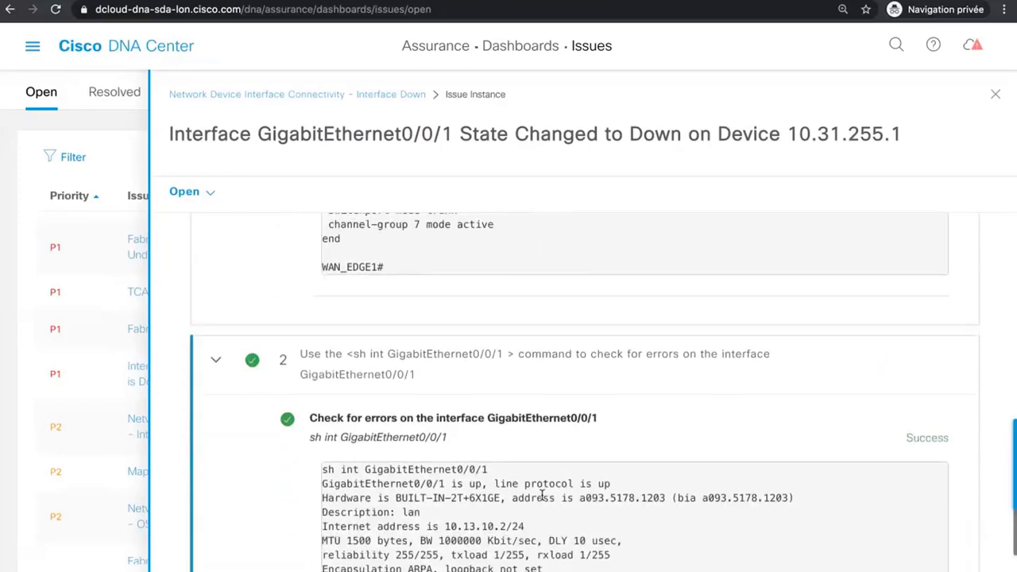
click(996, 96)
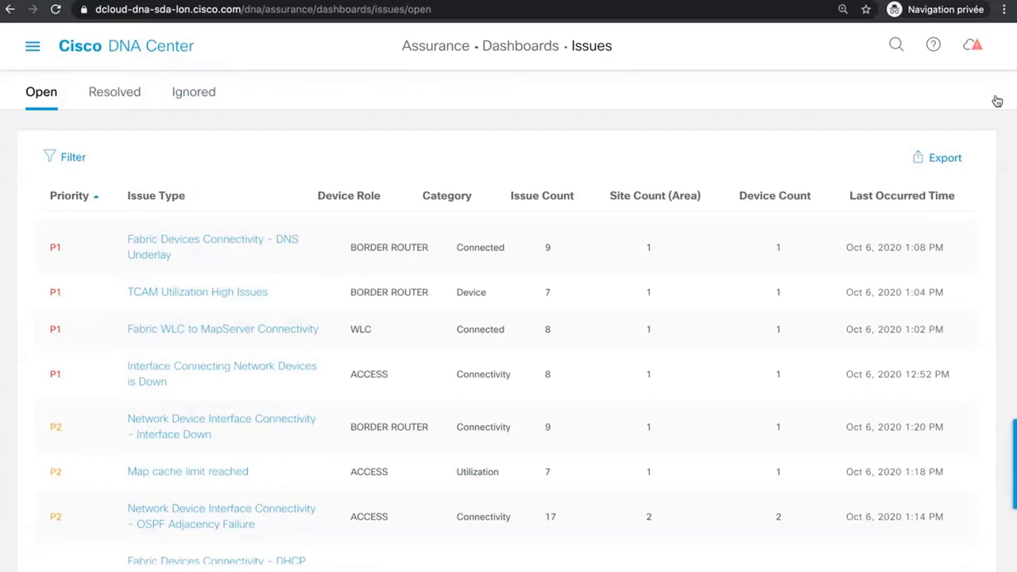
scroll(662, 211, up, 5)
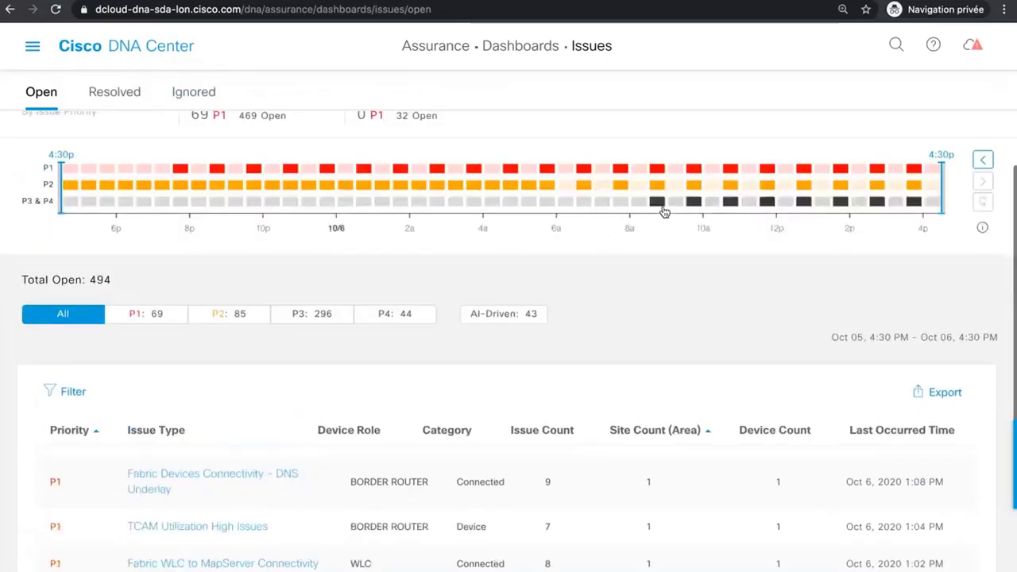
scroll(659, 317, up, 1)
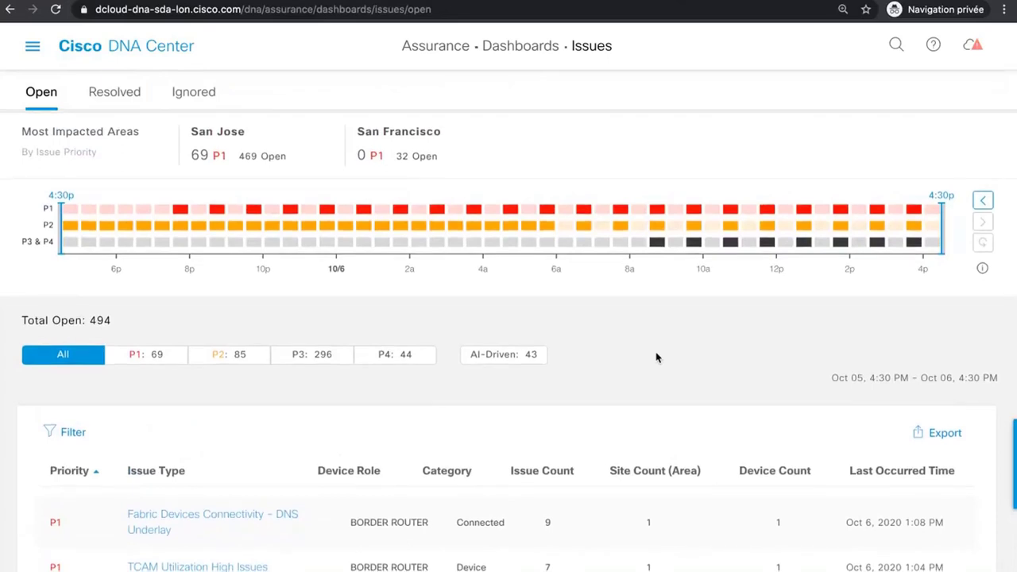
scroll(656, 357, down, 1)
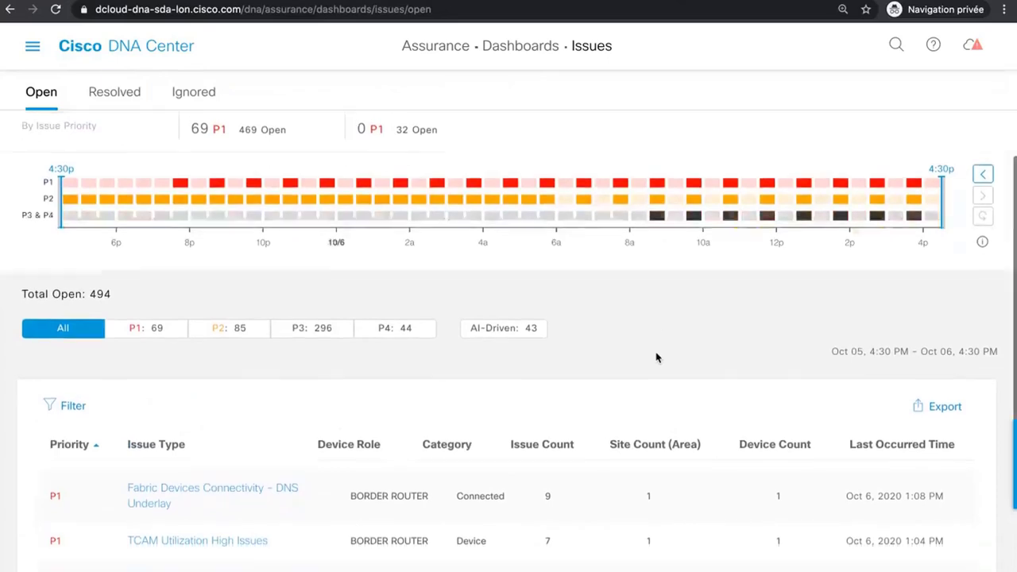
- Filter to AI-driven issues and open 'Excessive failures to connect - High deviation from baseline'
click(514, 336)
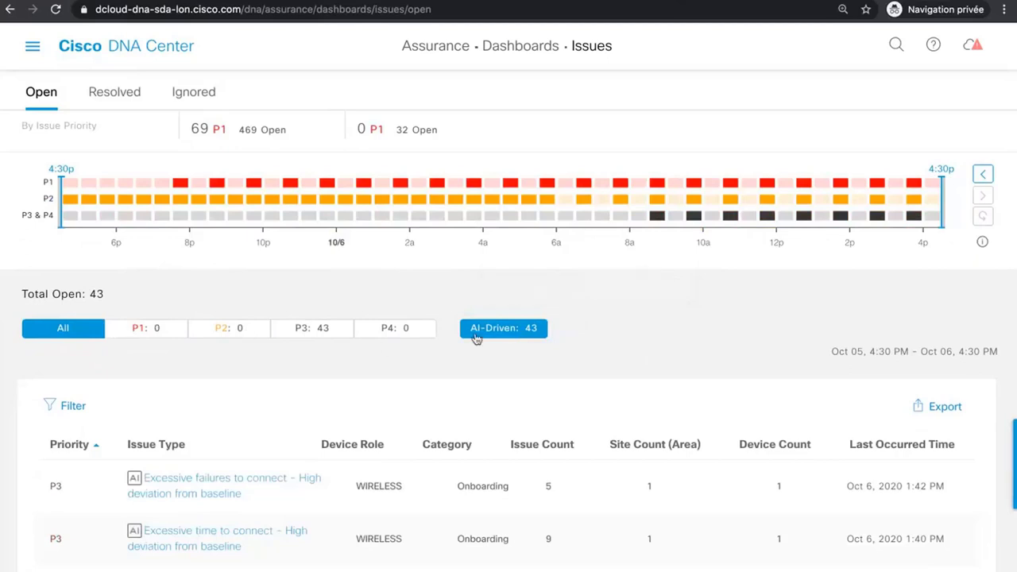
scroll(694, 379, down, 1)
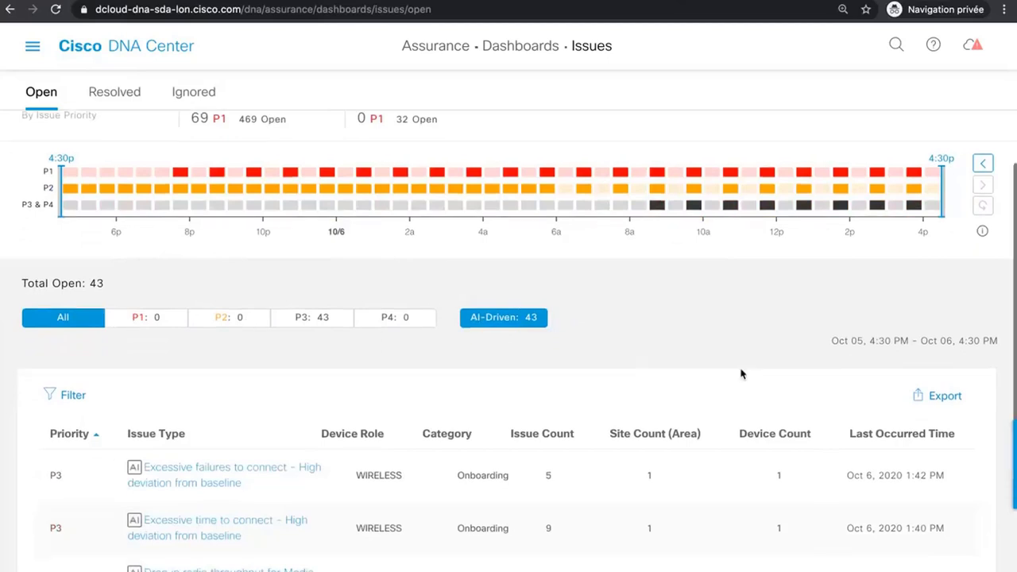
scroll(742, 374, down, 3)
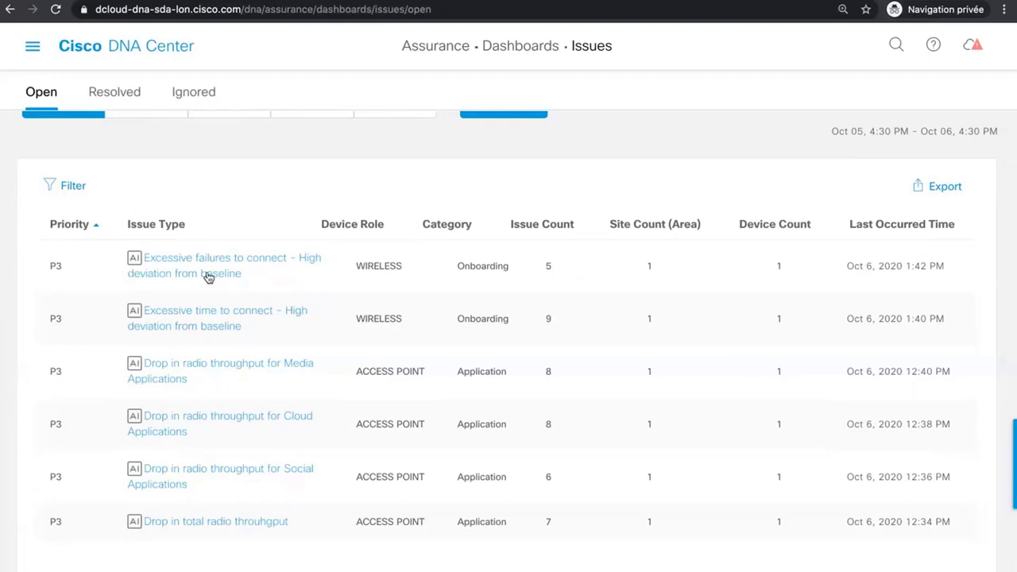
click(208, 275)
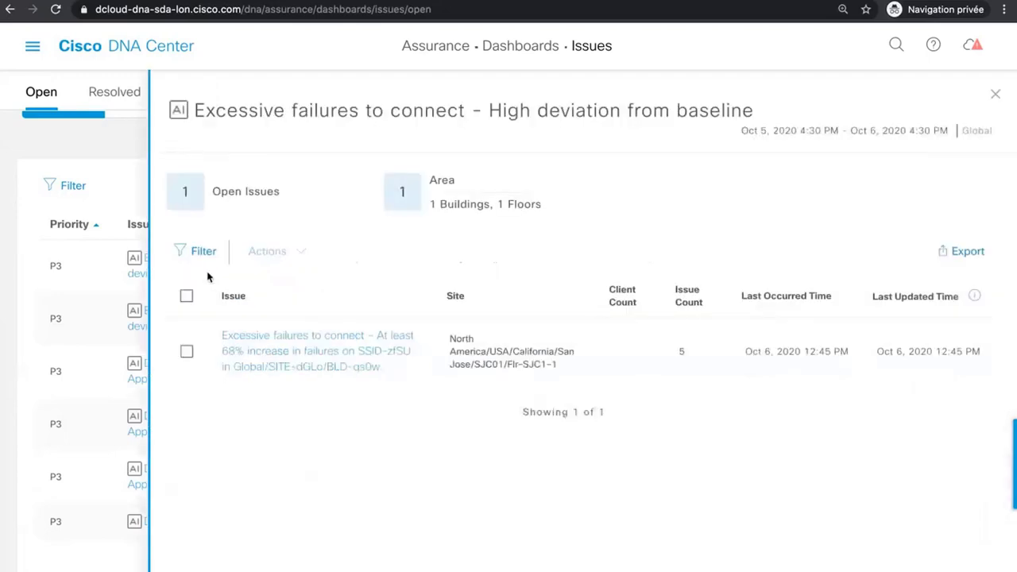
- Open the 68% connection-failure instance on SSID-zfSU and inspect its failed onboarding peaks (83.04% at 19:30)
click(323, 370)
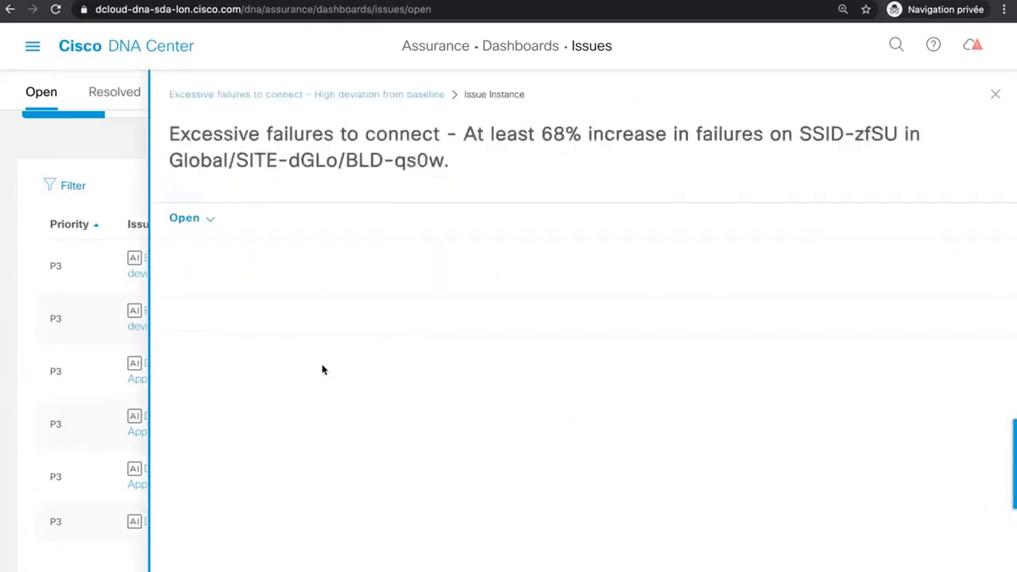
scroll(595, 404, down, 5)
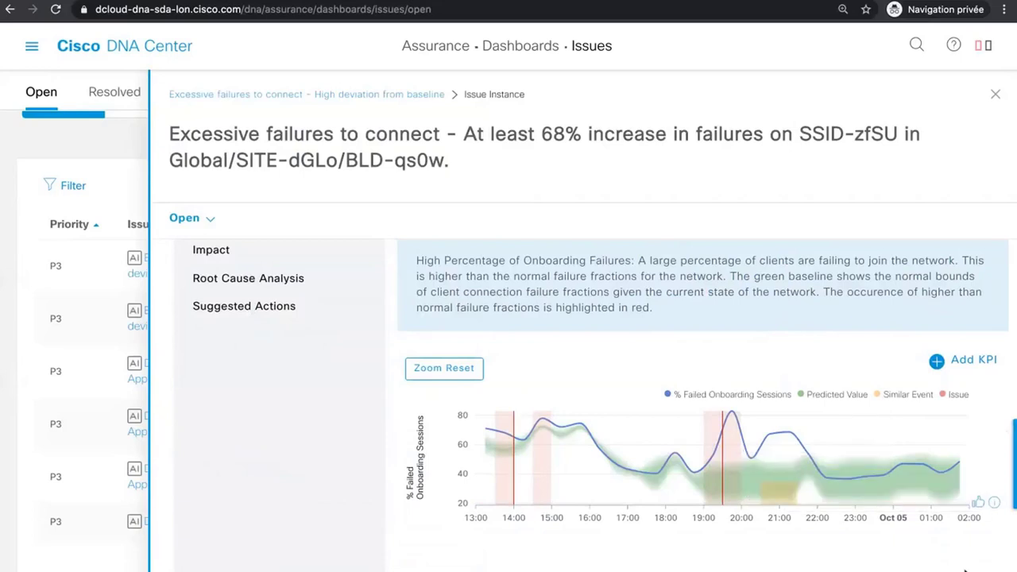
mouse_move(577, 426)
mouse_move(721, 413)
- Show the Impact section: 1 impacted site and 362 impacted clients with their MAC address list
click(253, 279)
click(215, 251)
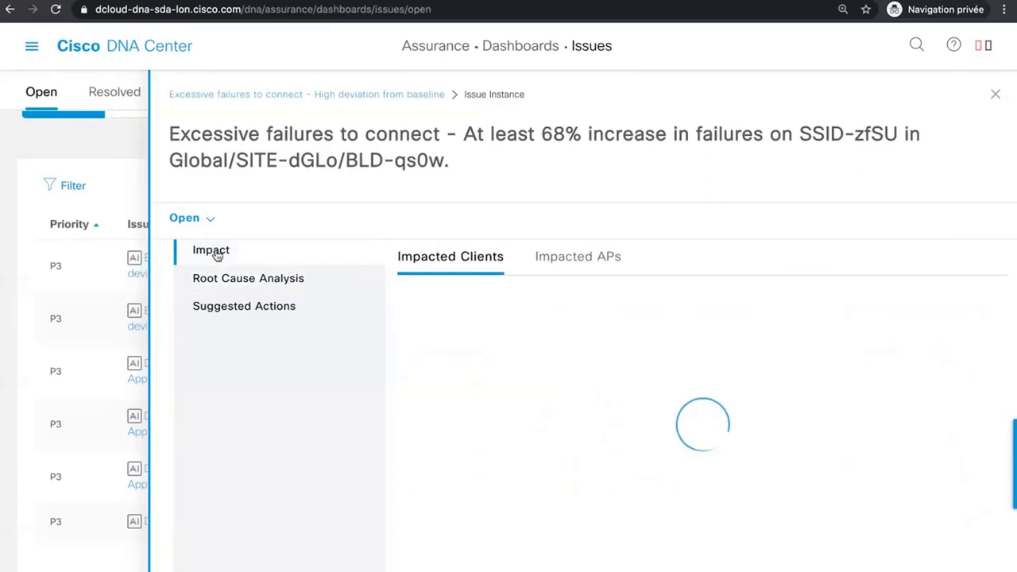
scroll(678, 384, down, 1)
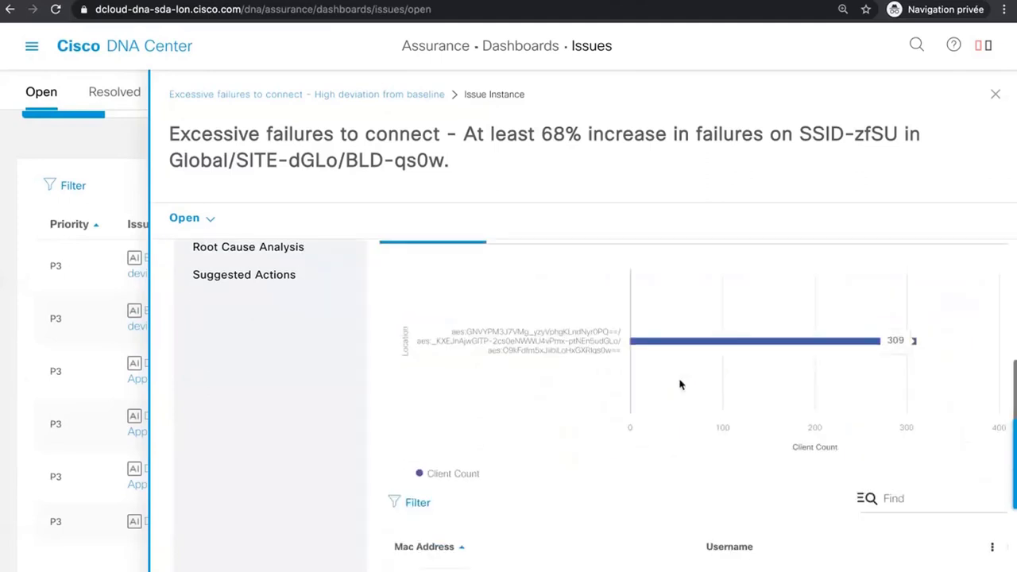
scroll(679, 384, up, 1)
scroll(653, 388, down, 1)
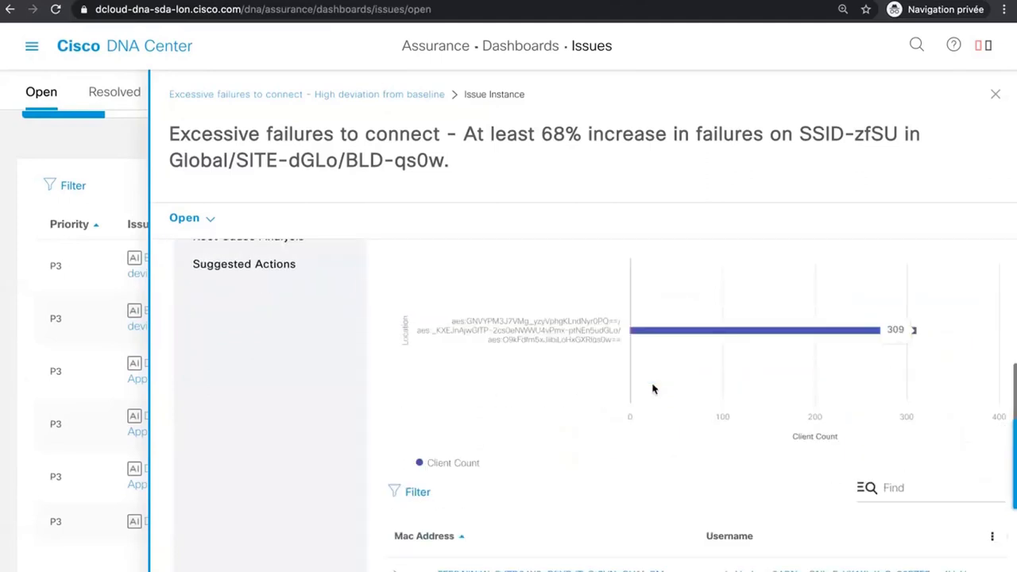
scroll(653, 389, down, 3)
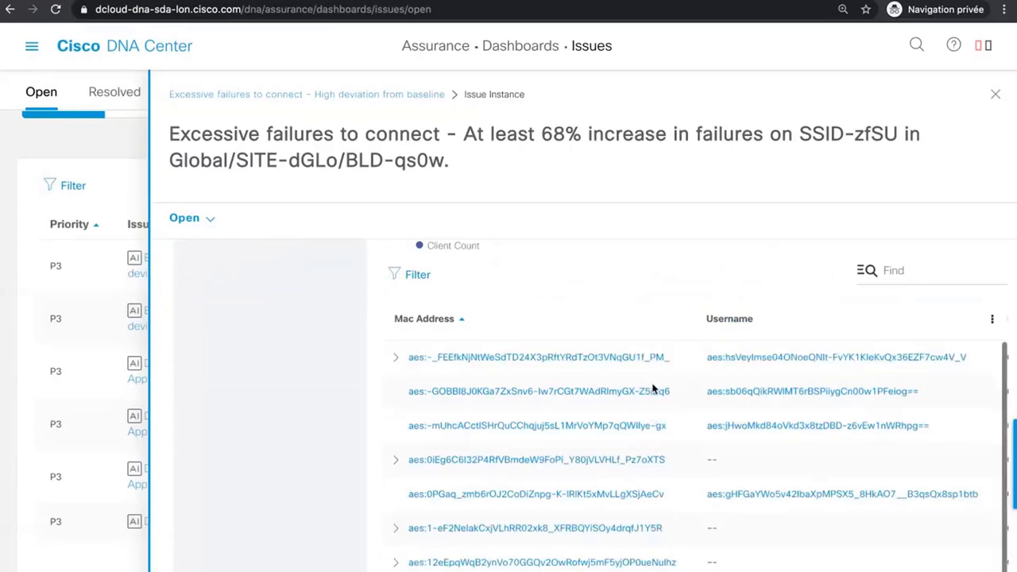
scroll(568, 323, up, 4)
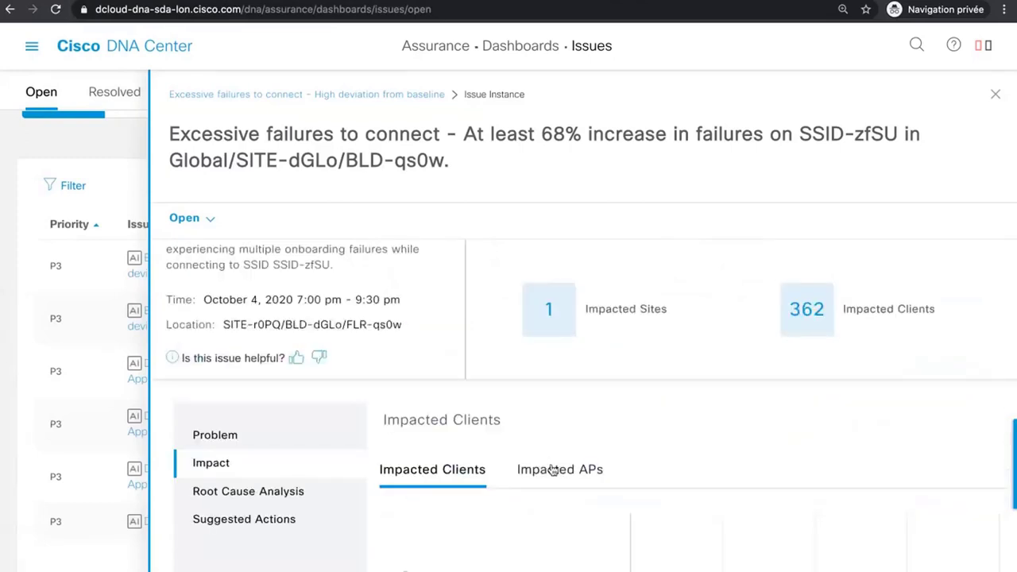
- Review the Root Cause Analysis network-cause charts pointing to unresponsive DHCP servers
click(250, 494)
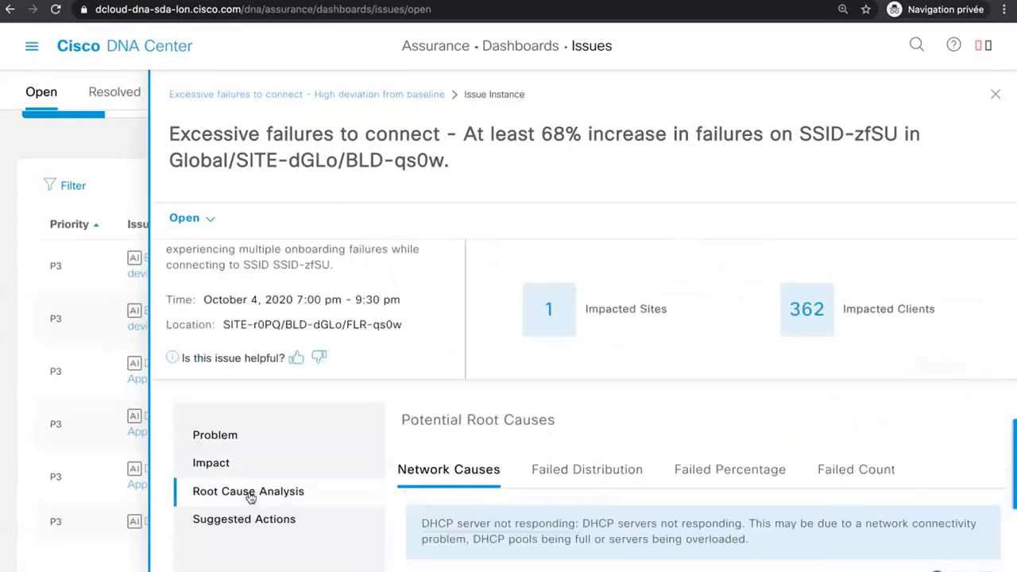
scroll(704, 477, down, 5)
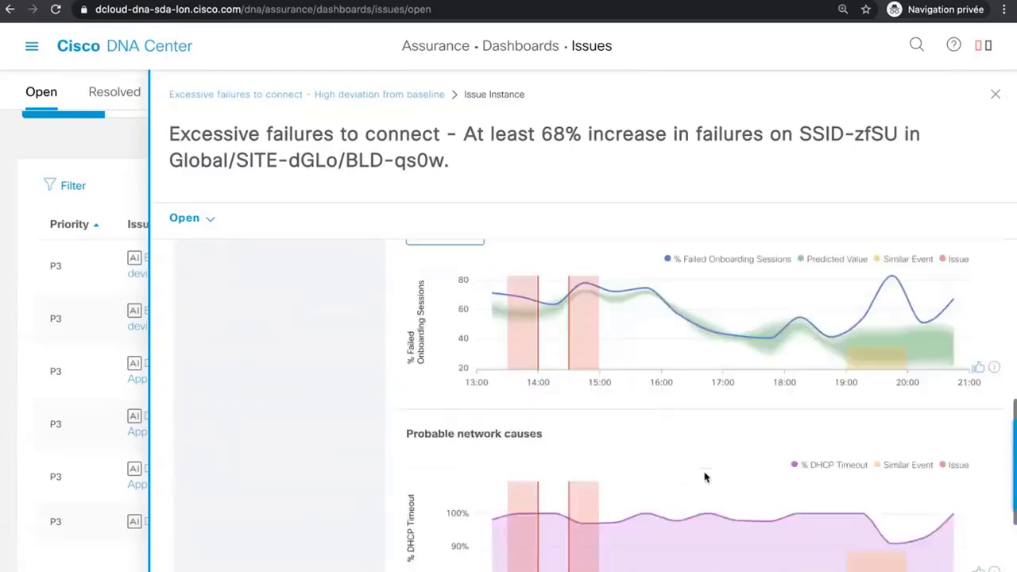
scroll(703, 477, down, 1)
scroll(704, 477, down, 4)
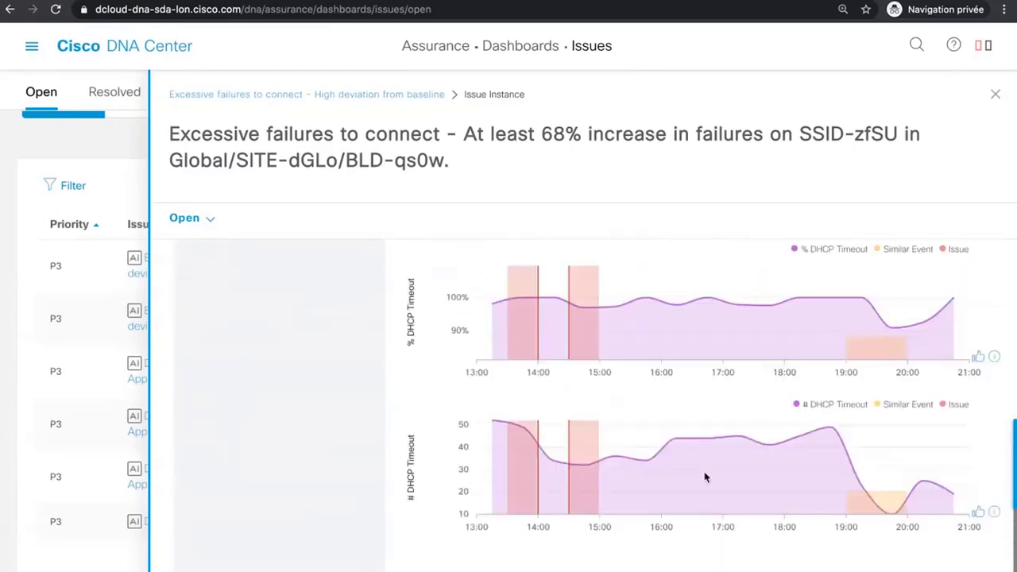
scroll(704, 477, up, 2)
scroll(703, 476, up, 5)
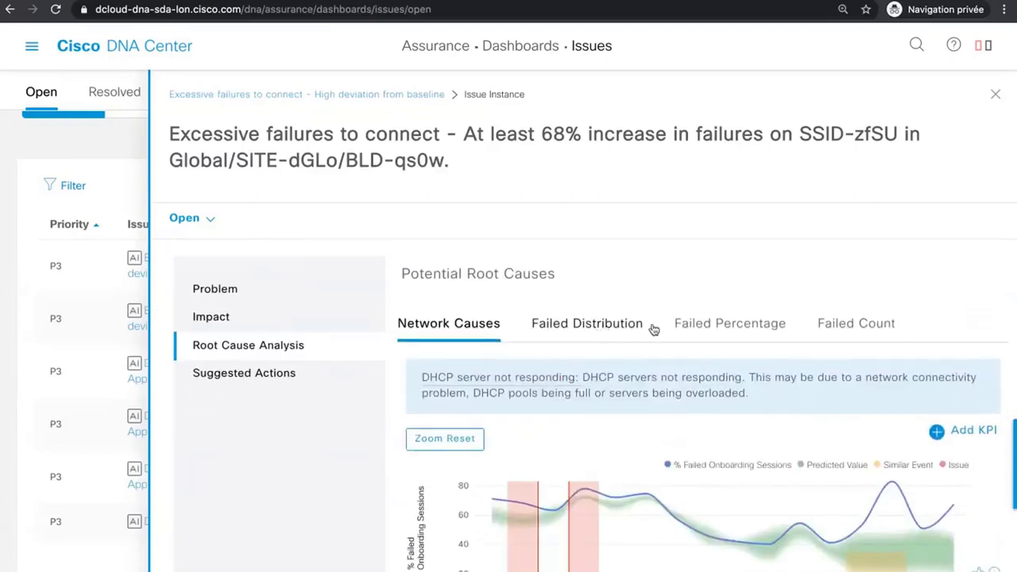
- Chart the radios with the highest onboarding failures on the Failed Count tab
click(879, 324)
scroll(794, 381, down, 1)
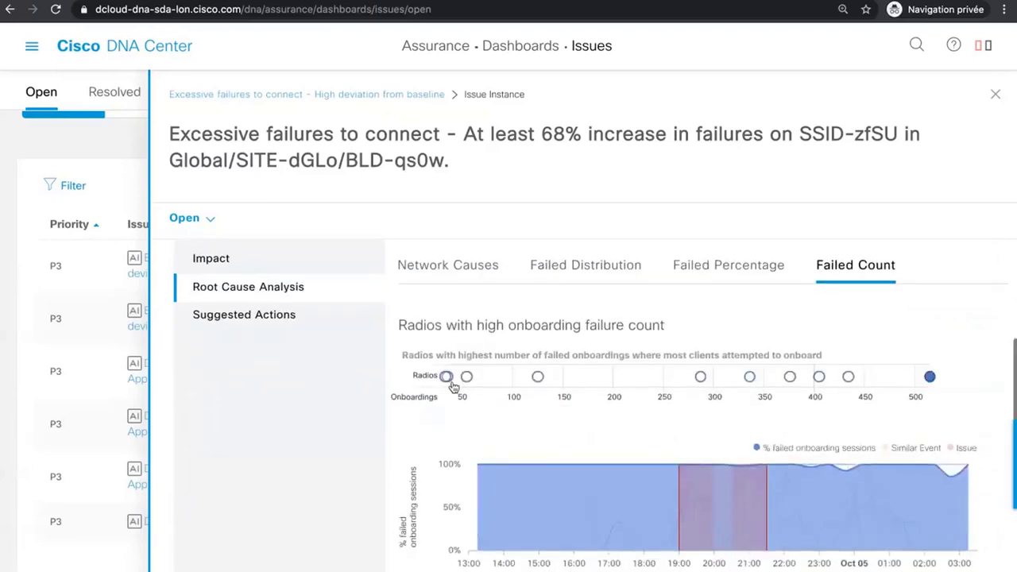
scroll(257, 307, down, 1)
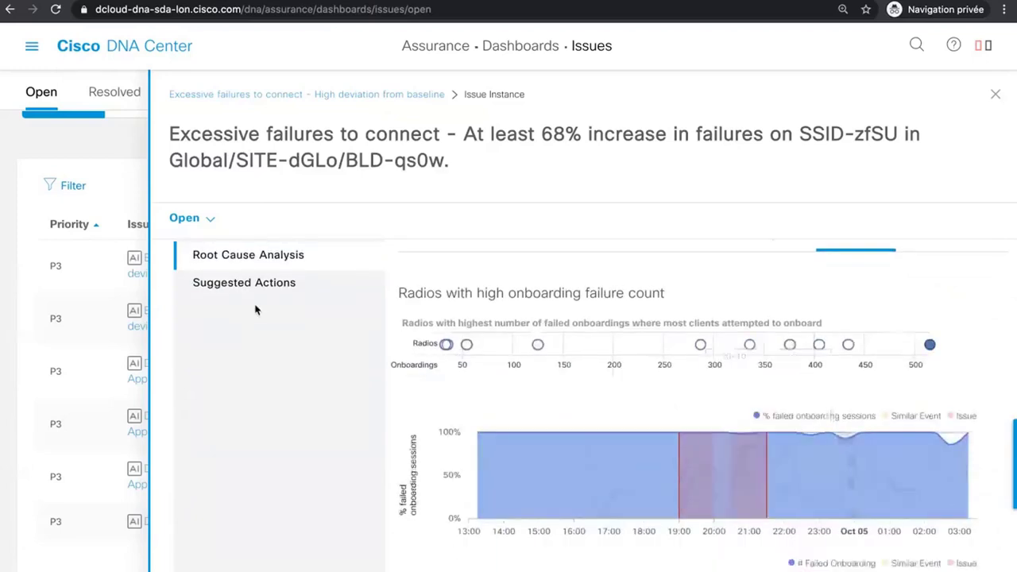
- Review the suggested DHCP, AAA, CPU and RF checks, then close the SSID-zfSU issue panel
click(256, 291)
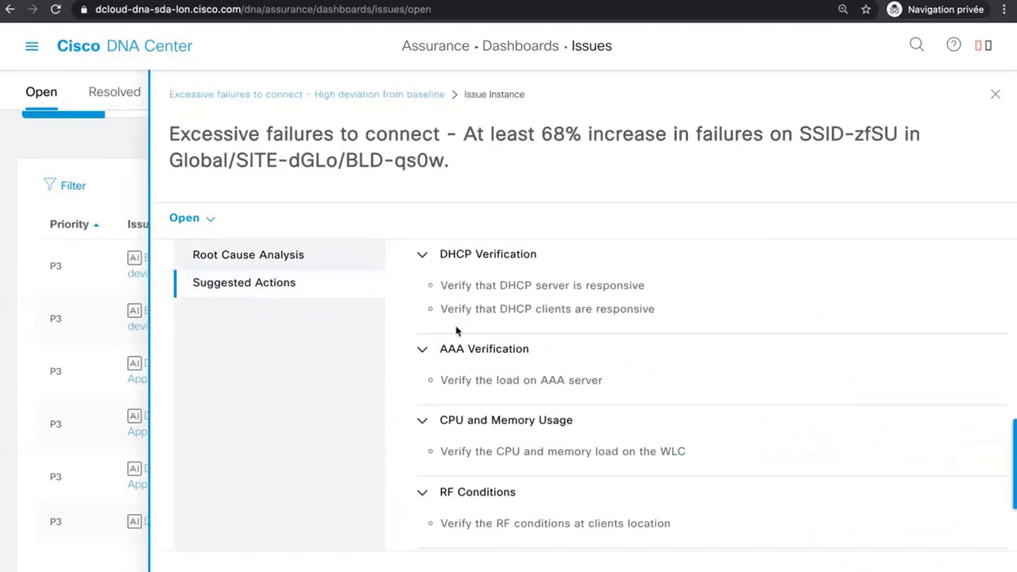
scroll(785, 357, down, 1)
scroll(549, 307, up, 2)
scroll(668, 338, up, 2)
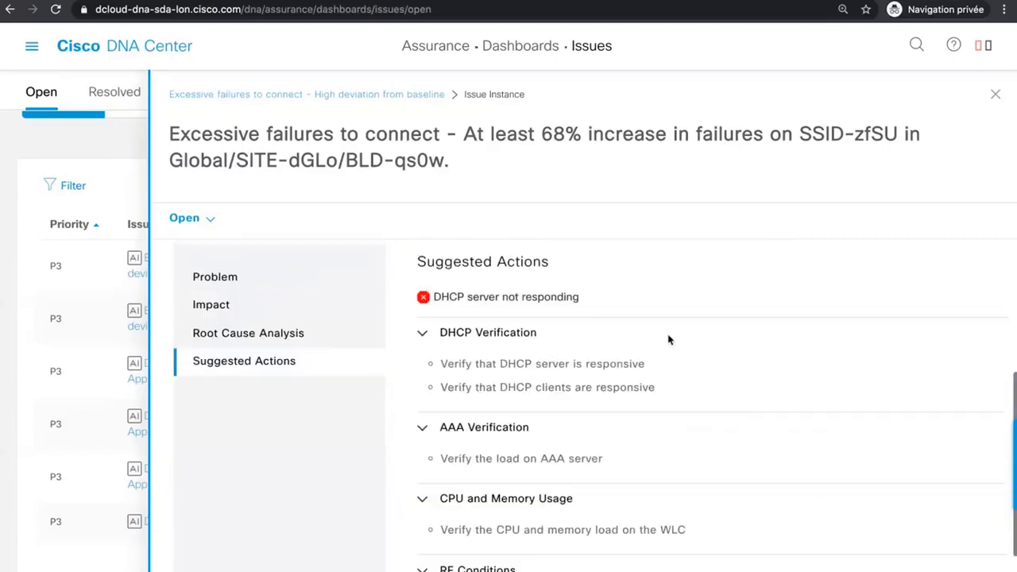
scroll(668, 340, up, 5)
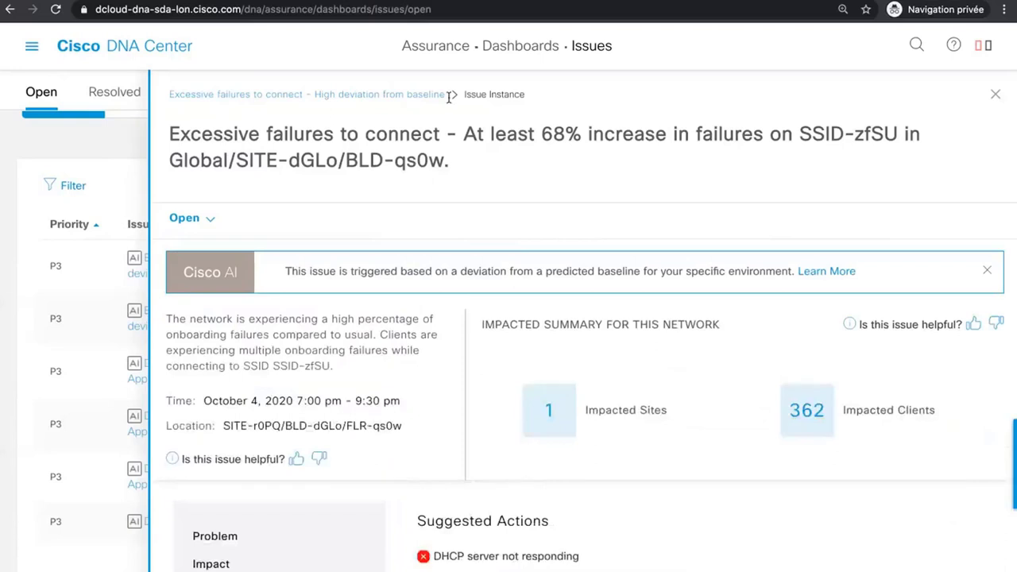
click(996, 97)
- Dismiss the feedback prompt to return to the AI-driven list of 43 open P3 issues
click(795, 221)
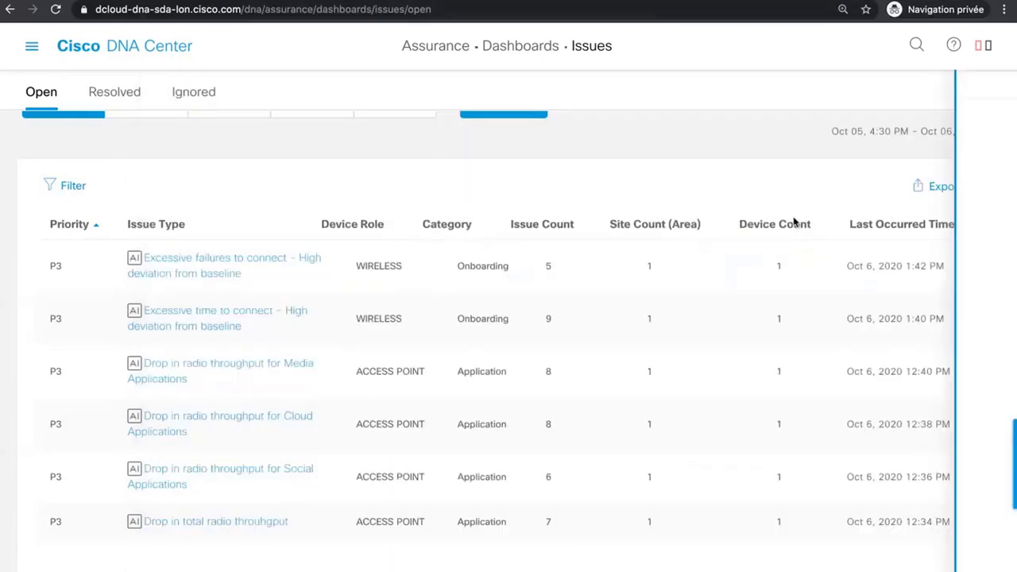
scroll(427, 180, up, 4)
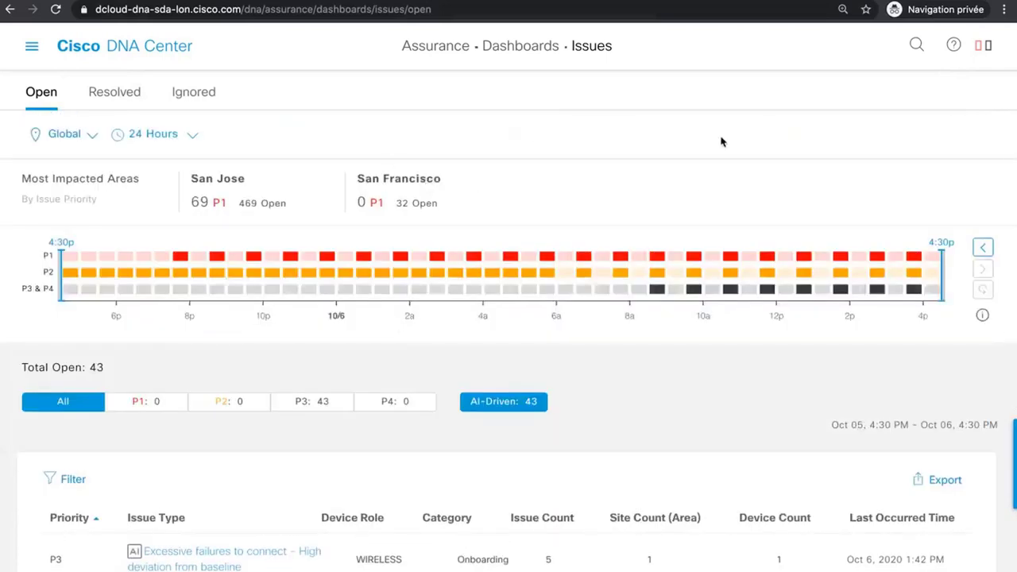
- Search for the demo user by name and open their User 360 page listing four devices
click(916, 47)
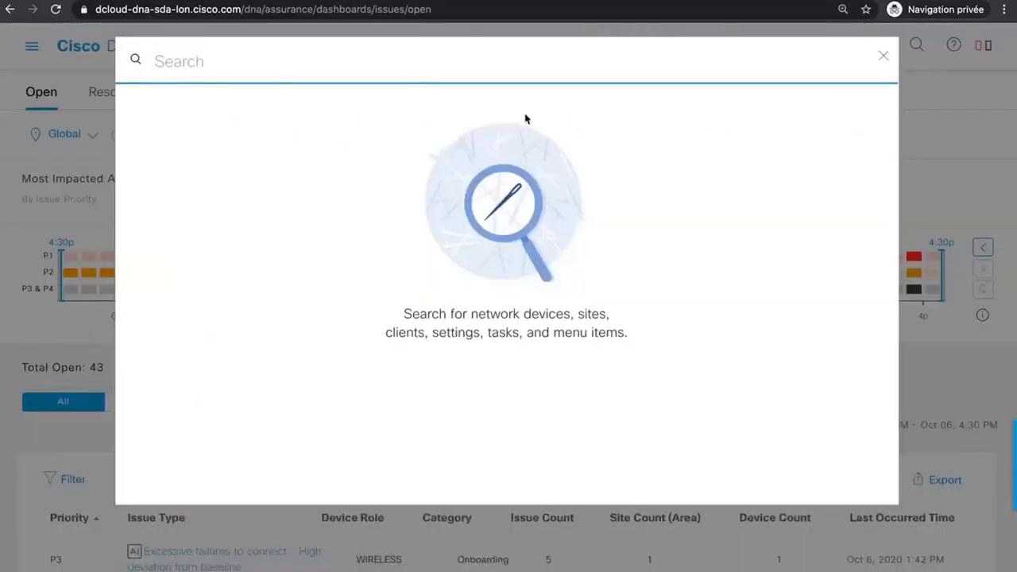
text(gr)
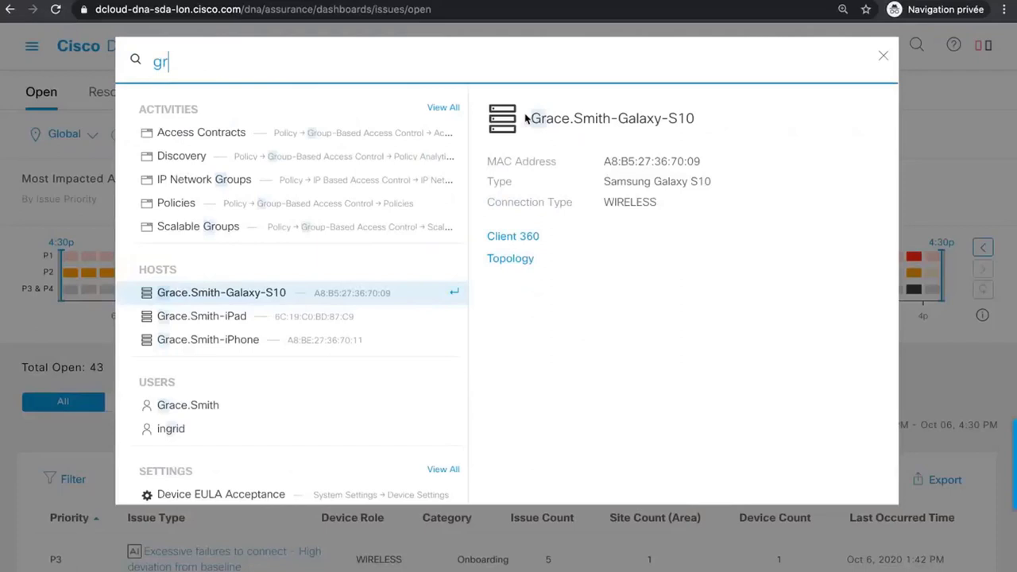
key(BackSpace)
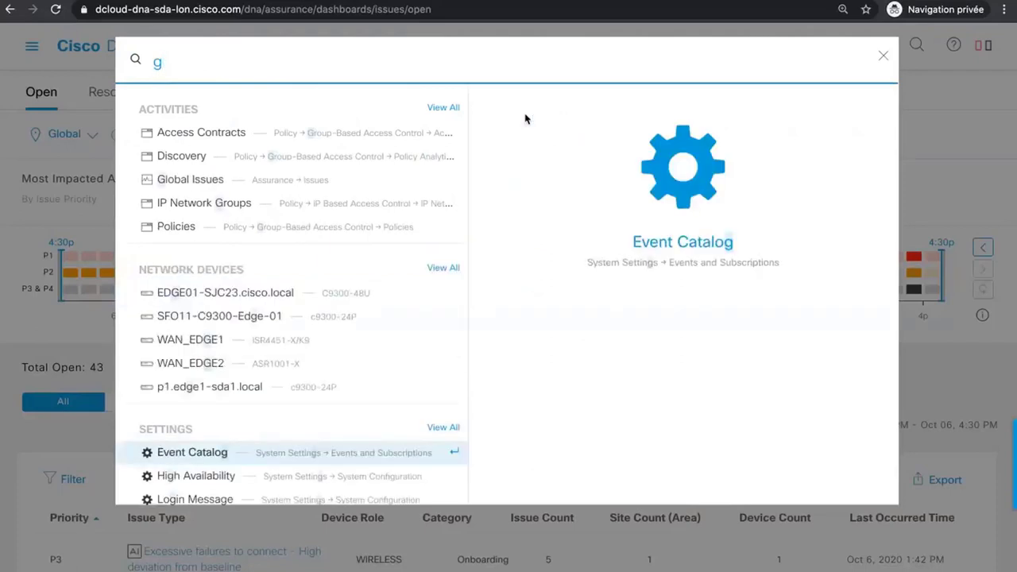
text(r)
scroll(295, 339, down, 3)
scroll(296, 339, up, 3)
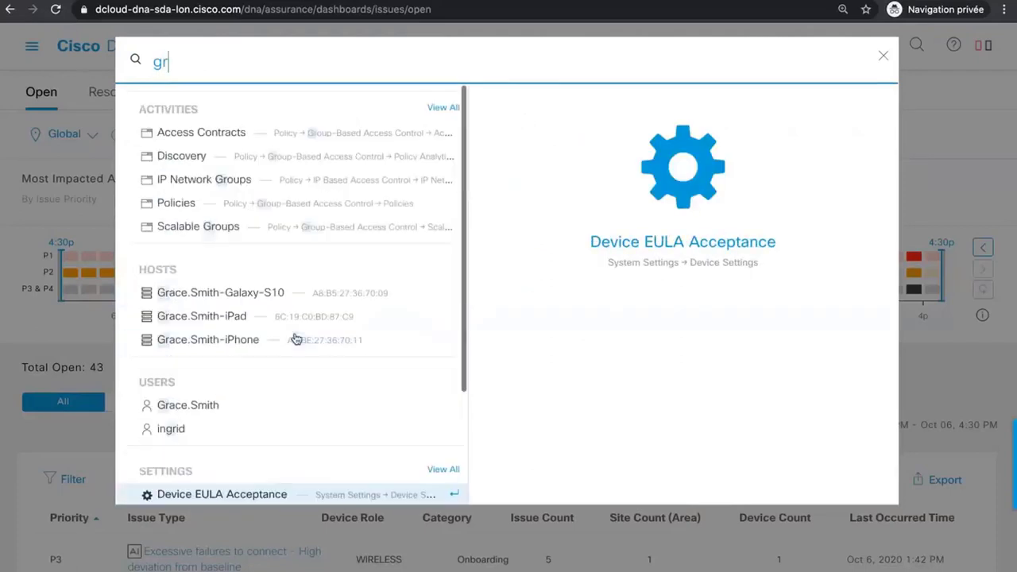
text(ace)
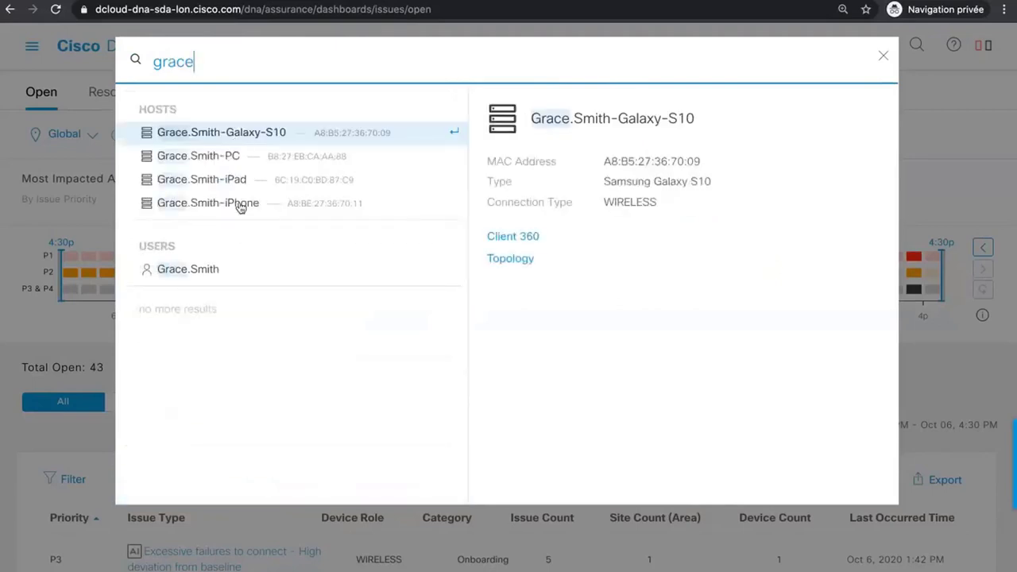
click(185, 275)
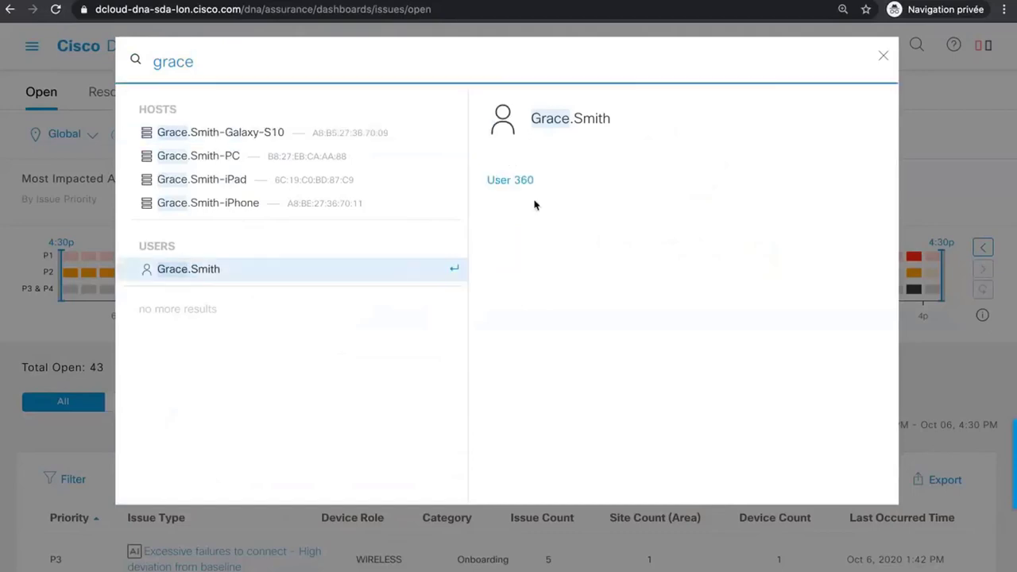
click(501, 181)
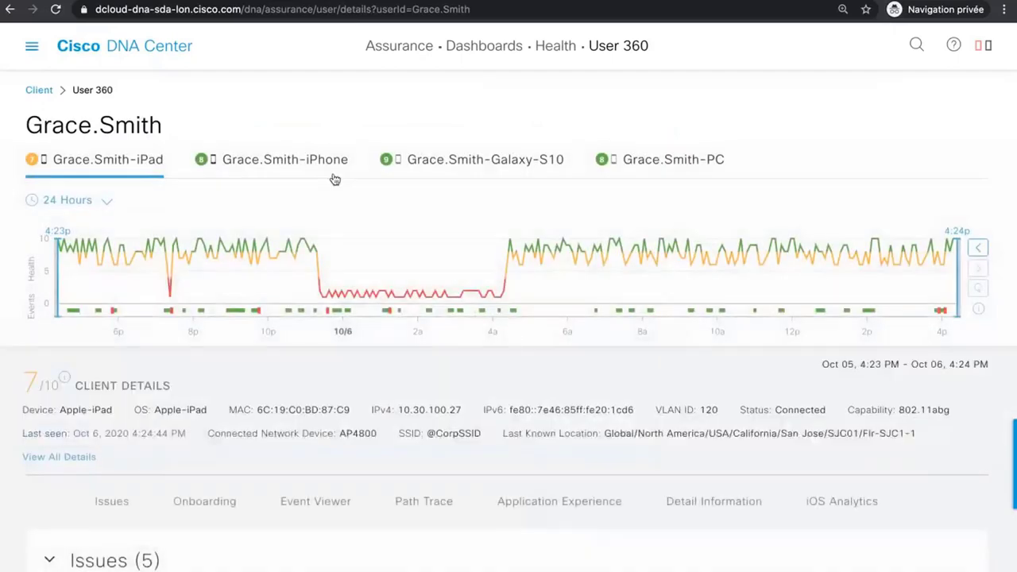
click(767, 274)
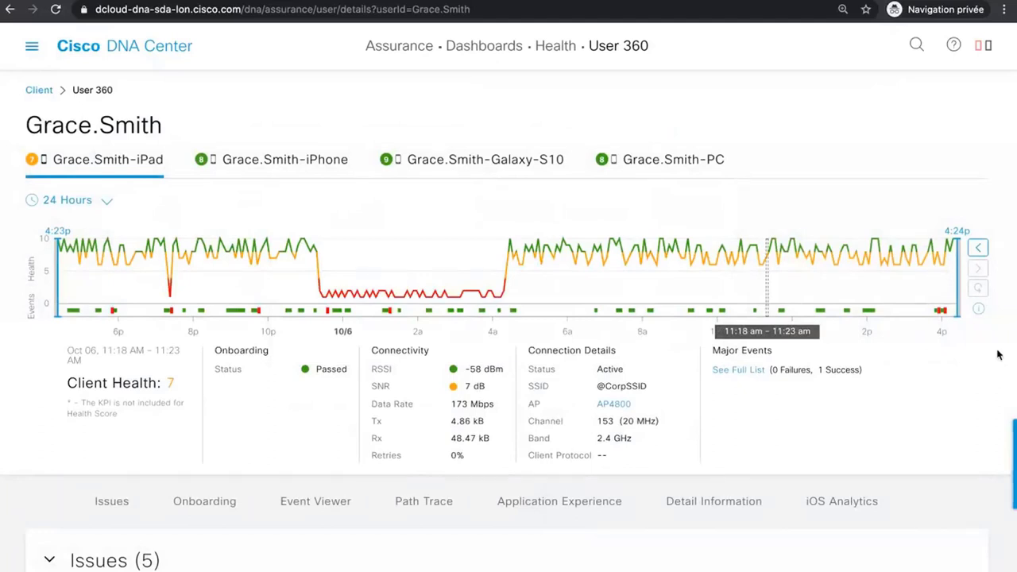
click(457, 322)
click(329, 321)
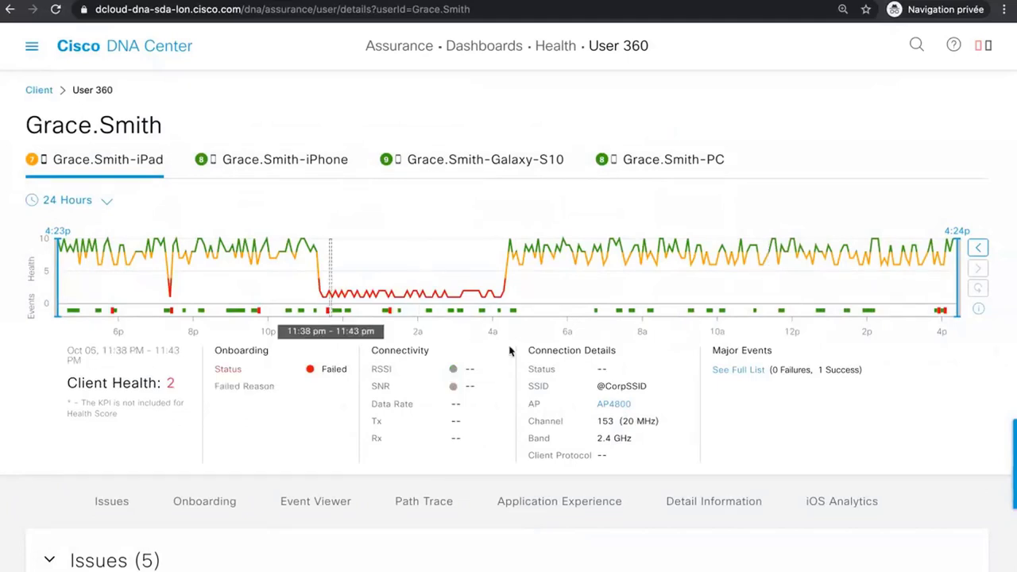
click(501, 322)
click(362, 316)
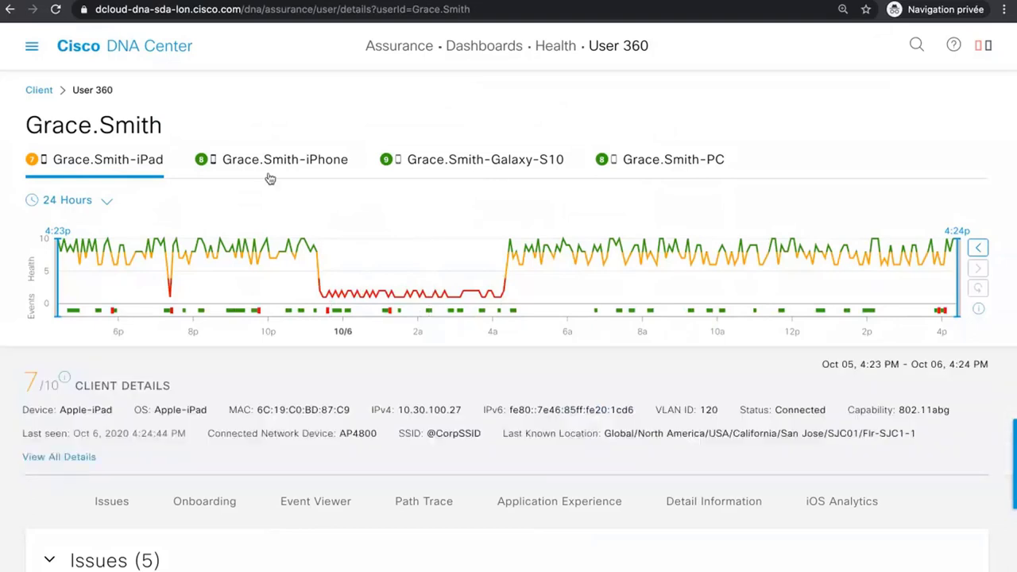
mouse_move(293, 159)
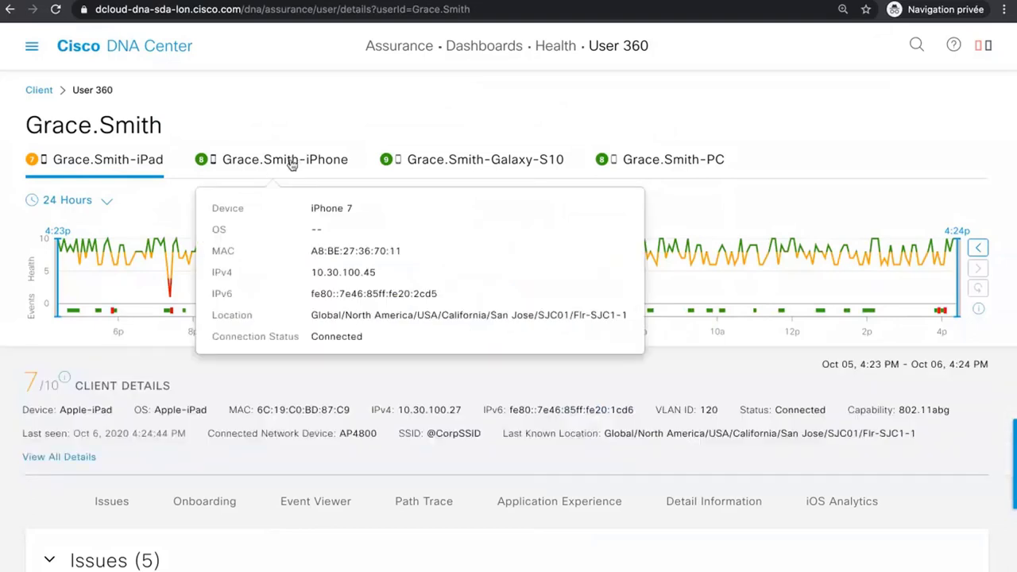
- Show the iPhone 7's 8/10 health at 10:48 pm and its two open issues
click(290, 159)
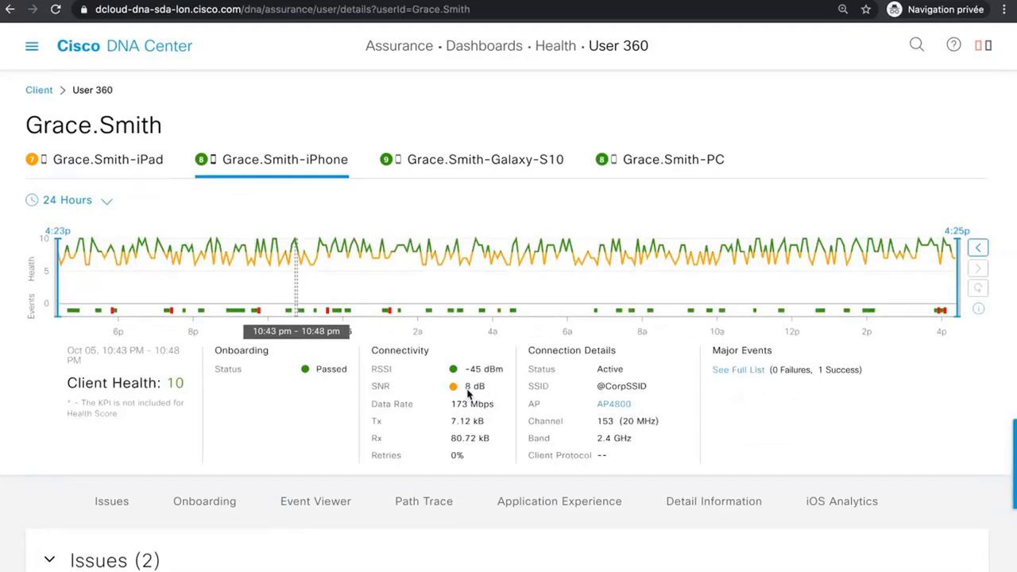
click(346, 307)
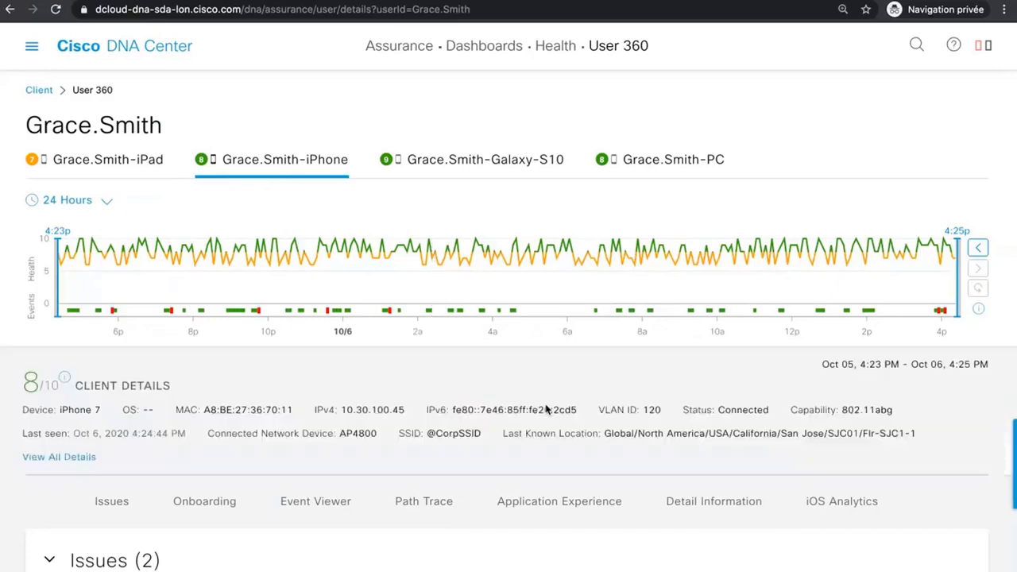
scroll(610, 482, down, 3)
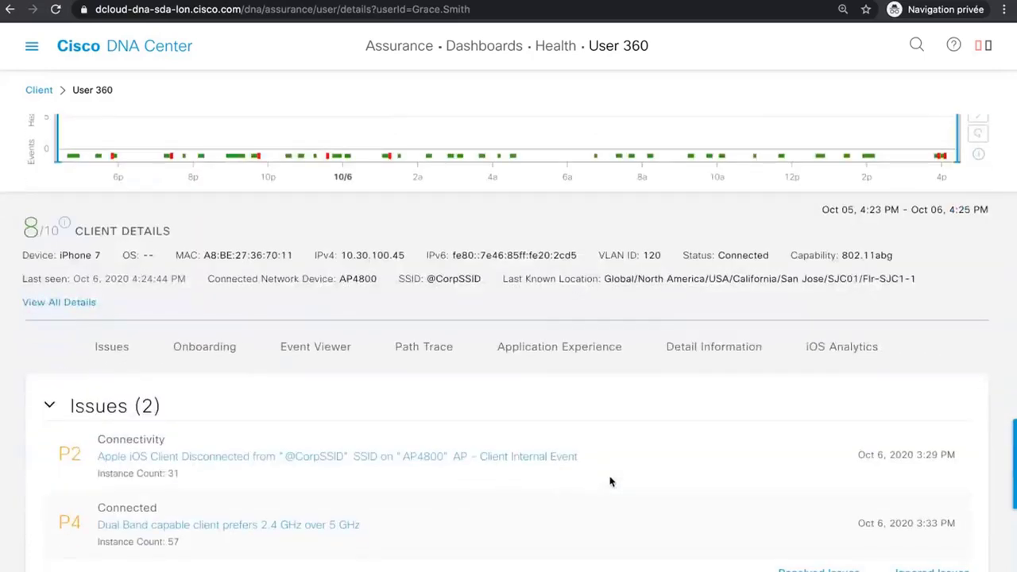
scroll(669, 350, up, 3)
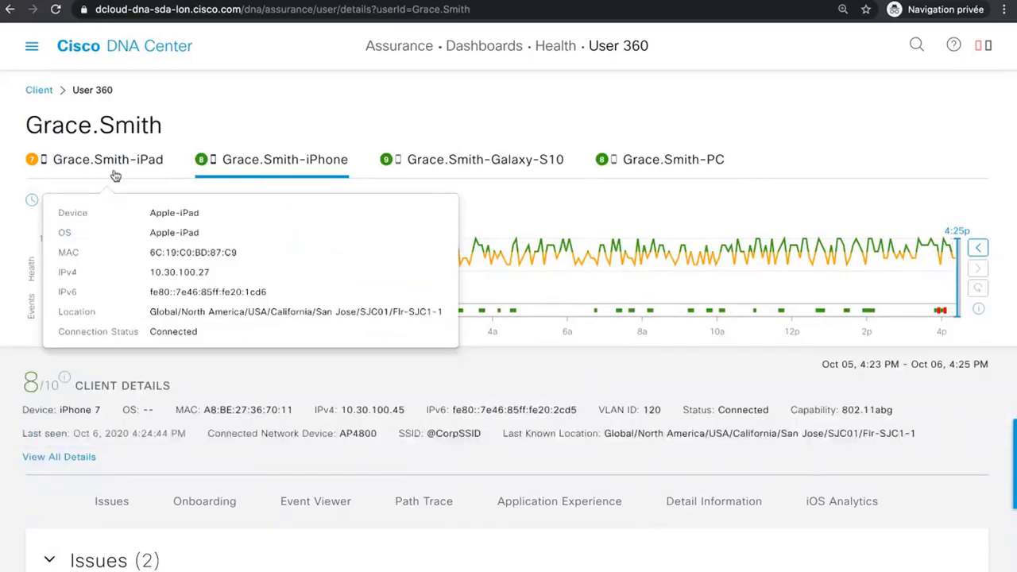
- Switch back to the iPad and scroll past its five issues to the AP4800–WLC-9800 onboarding path
click(112, 163)
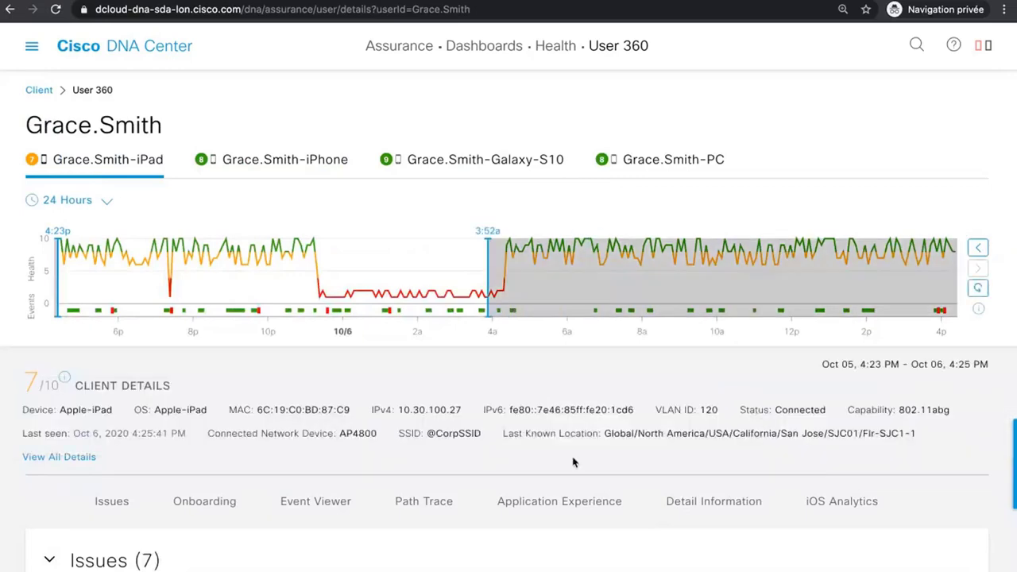
scroll(483, 463, down, 3)
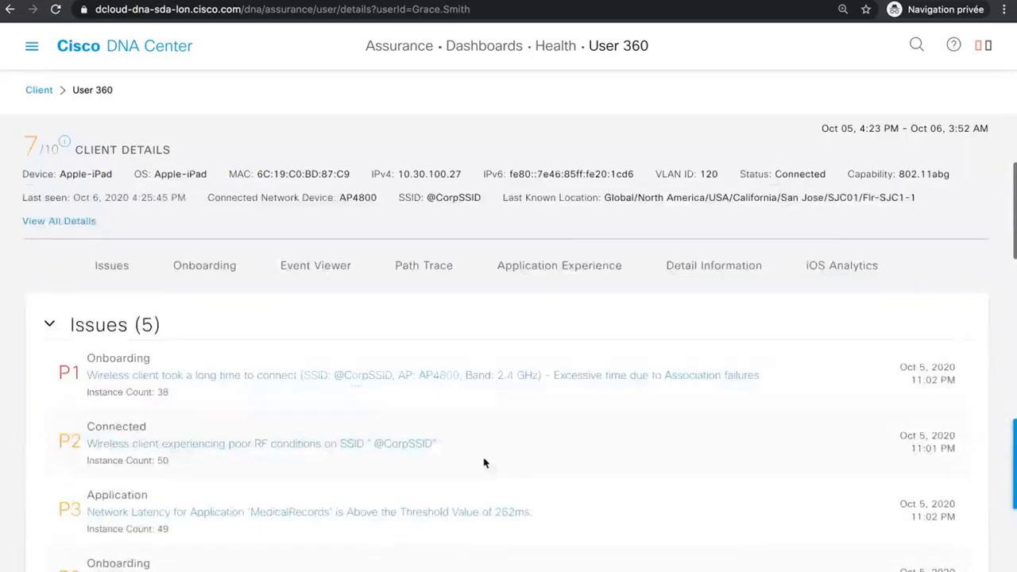
scroll(483, 463, down, 1)
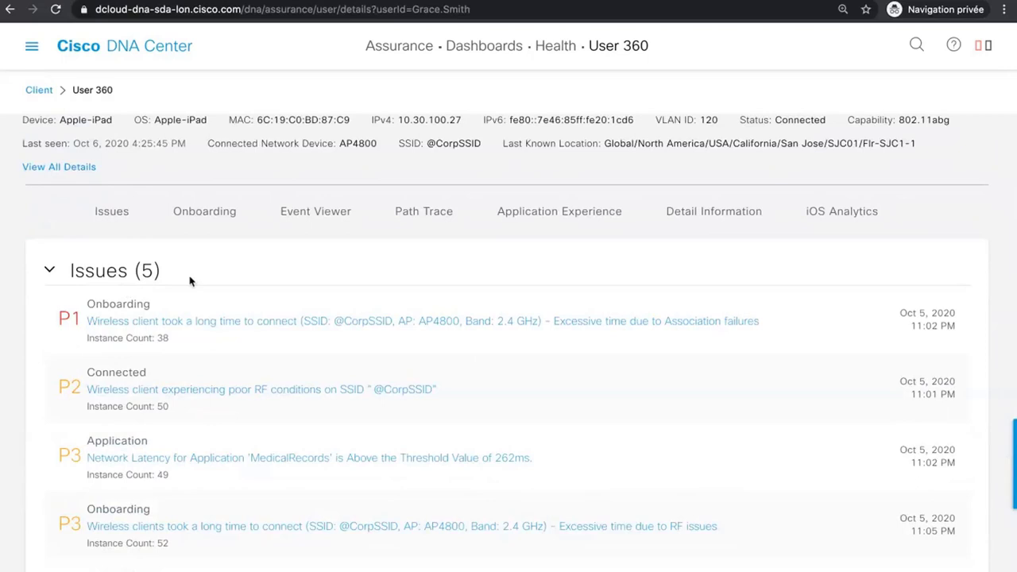
scroll(633, 430, down, 1)
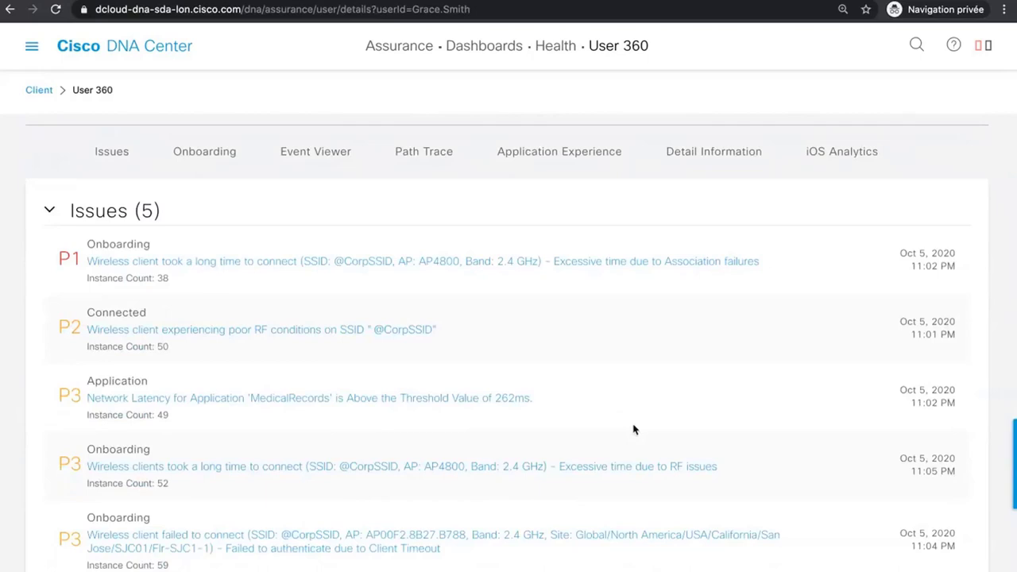
scroll(633, 429, down, 1)
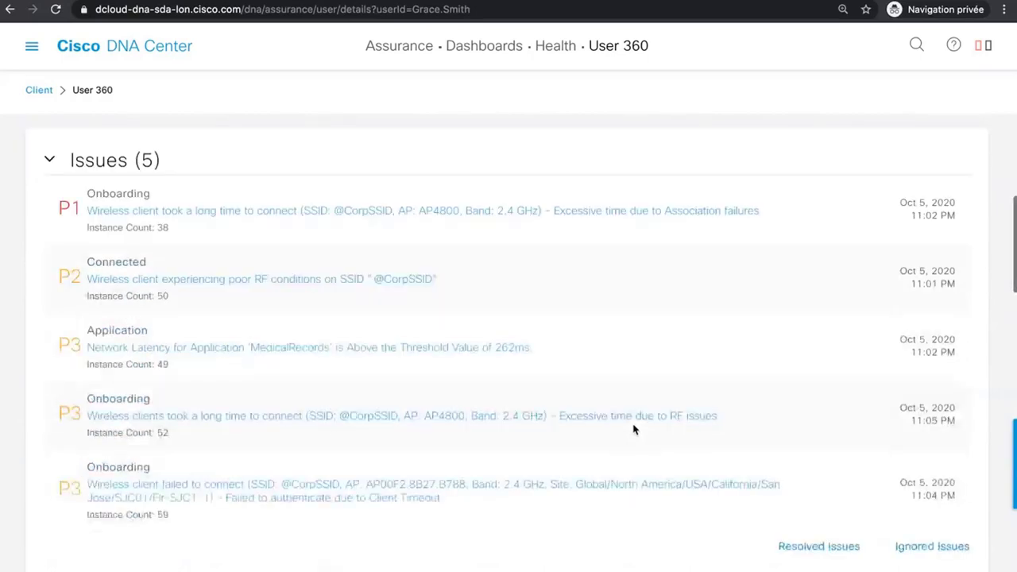
scroll(633, 430, down, 6)
scroll(633, 430, down, 1)
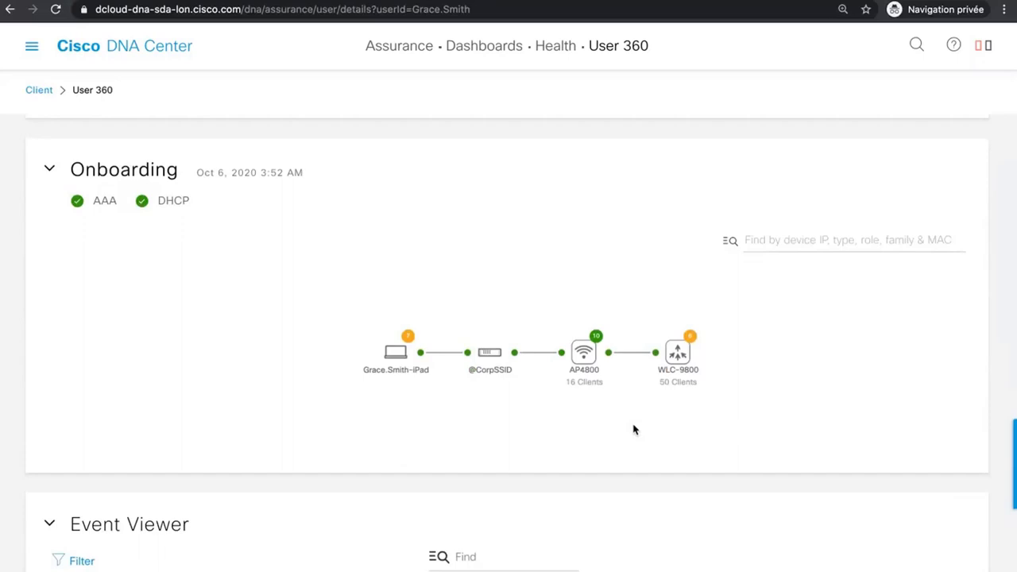
- Expand the red 1:13 AM DHCP event in the Event Viewer to show its details
scroll(633, 429, down, 5)
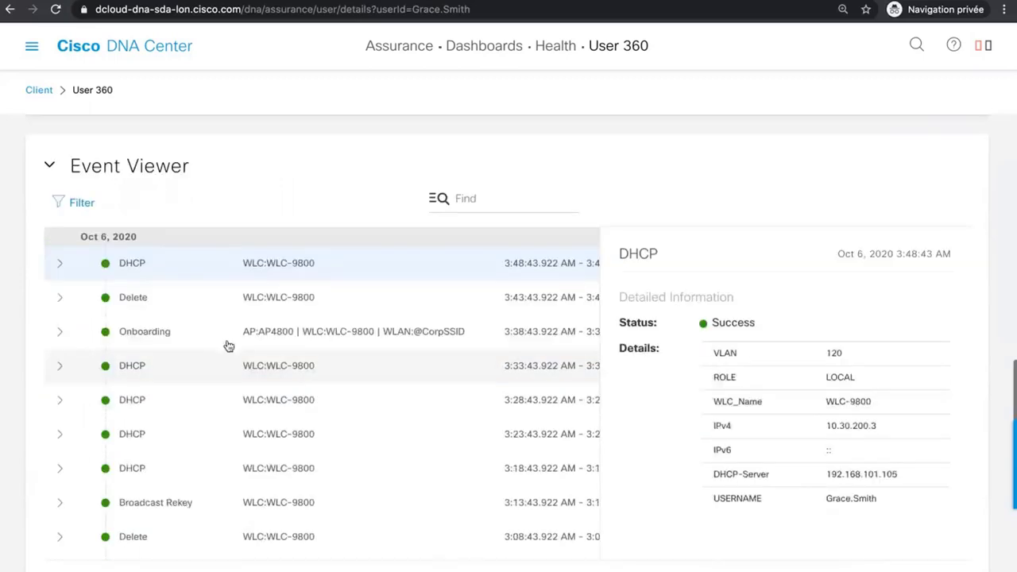
scroll(206, 267, down, 3)
scroll(209, 269, down, 5)
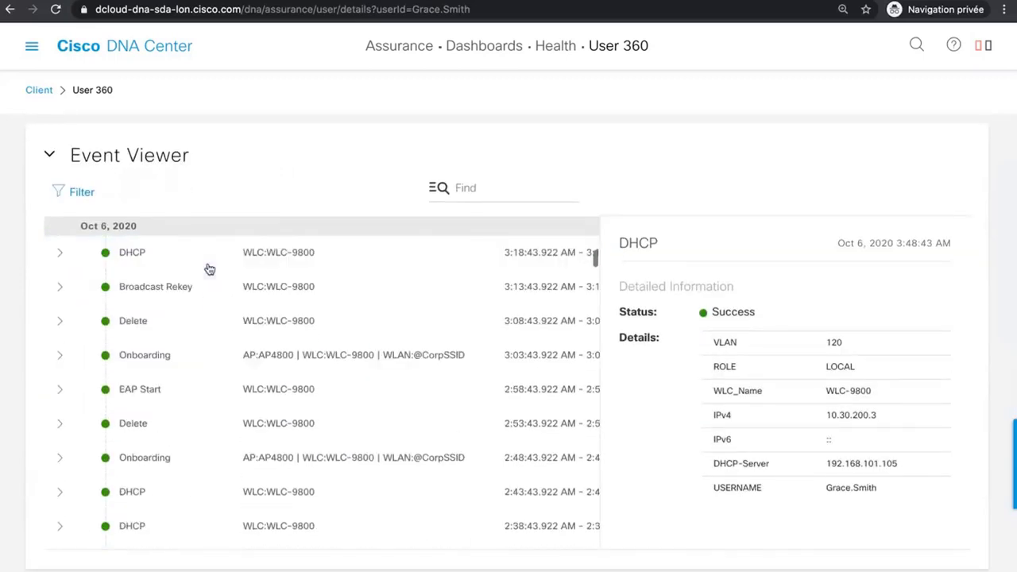
scroll(209, 269, down, 15)
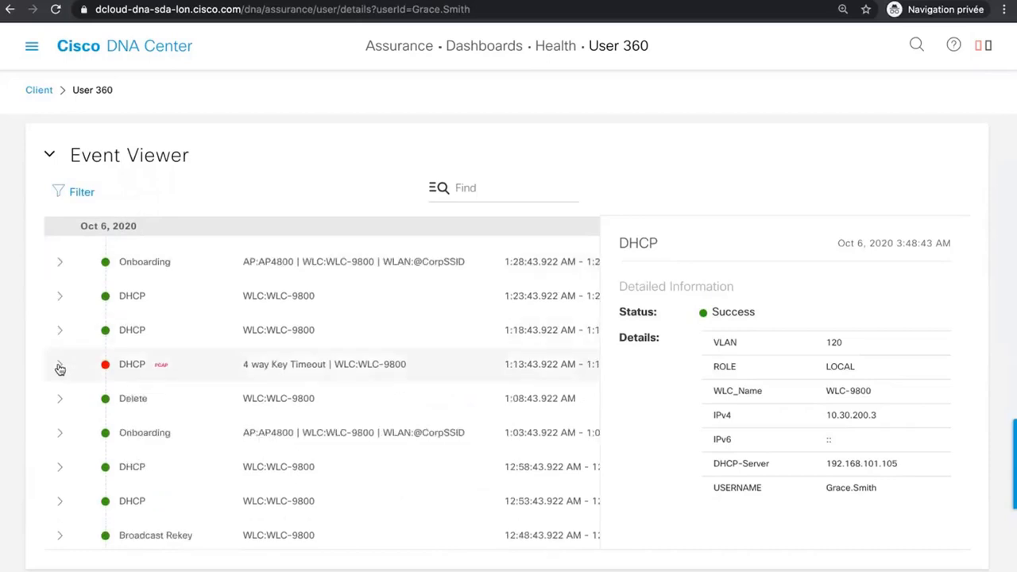
click(60, 369)
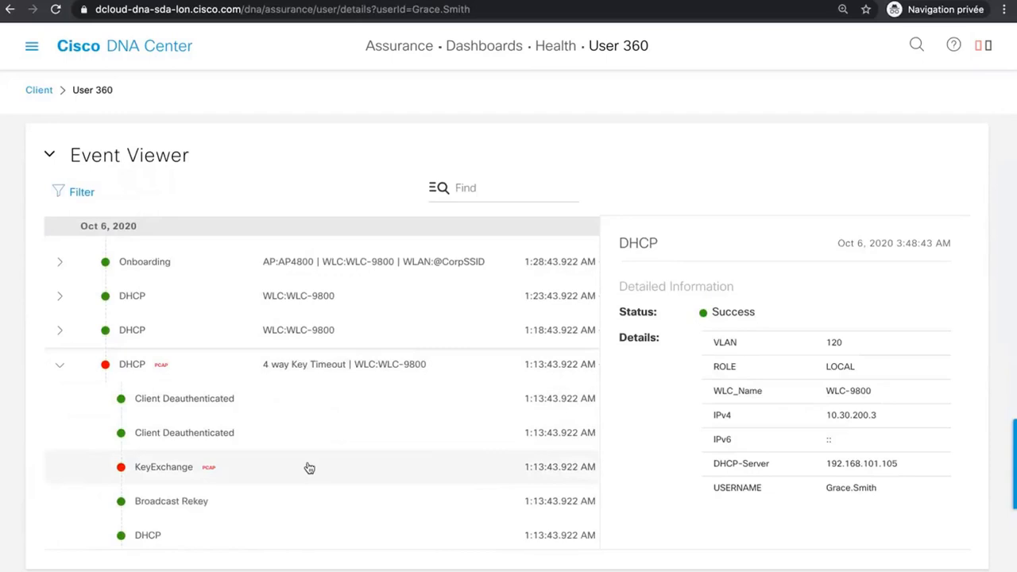
mouse_move(211, 471)
- Scroll further down the iPad's page to the Application Experience section
scroll(224, 471, down, 1)
scroll(224, 472, down, 1)
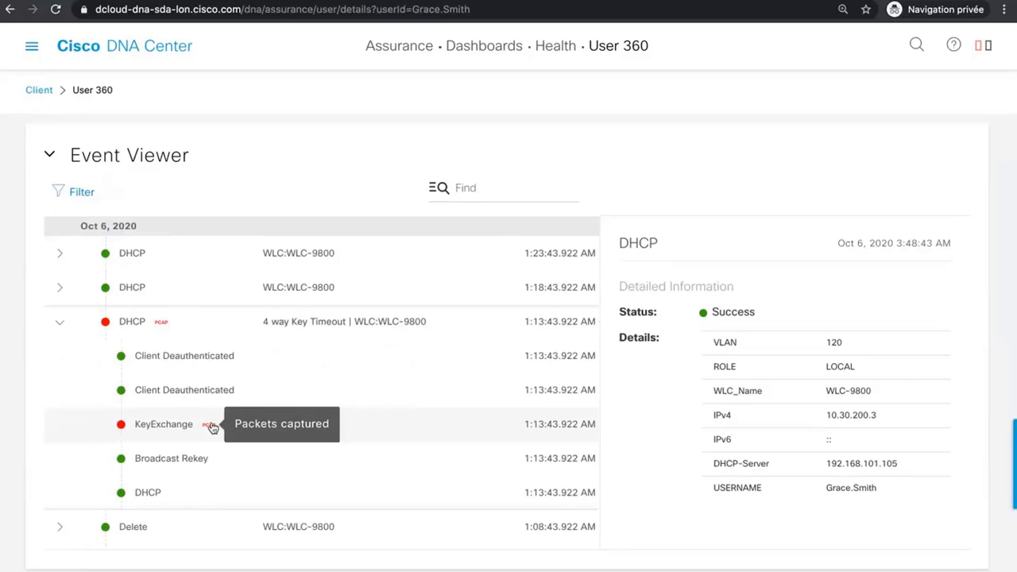
scroll(212, 427, down, 5)
scroll(705, 569, down, 6)
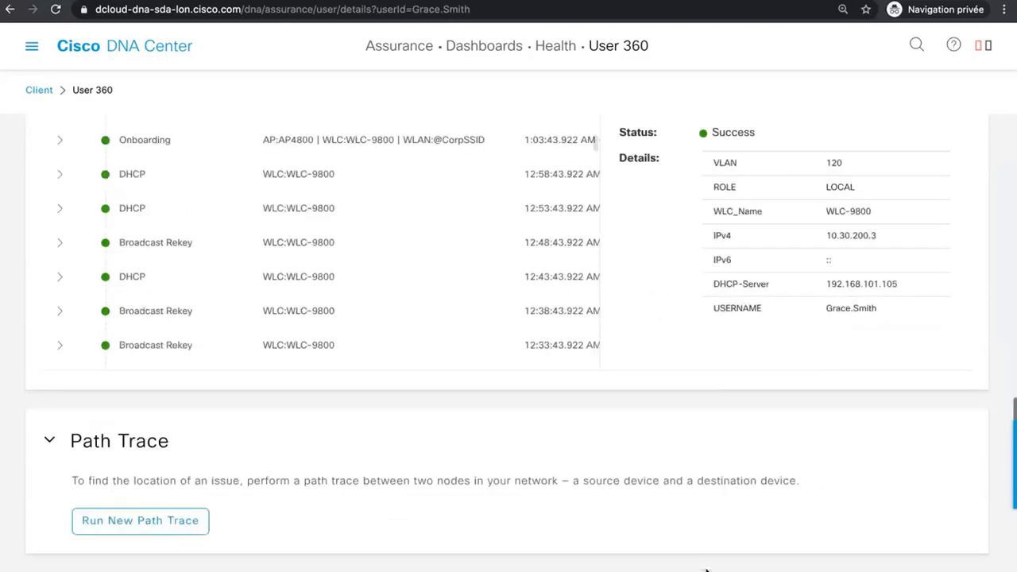
- Expand Application Experience and check the iPad's iOS Analytics, showing no neighbor APs or disassociations
click(46, 297)
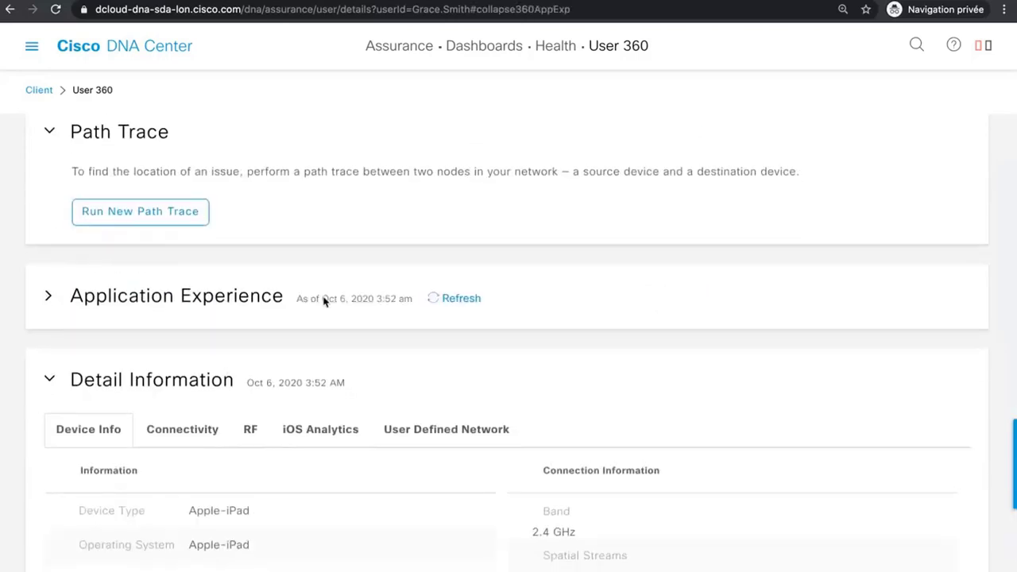
scroll(164, 229, down, 1)
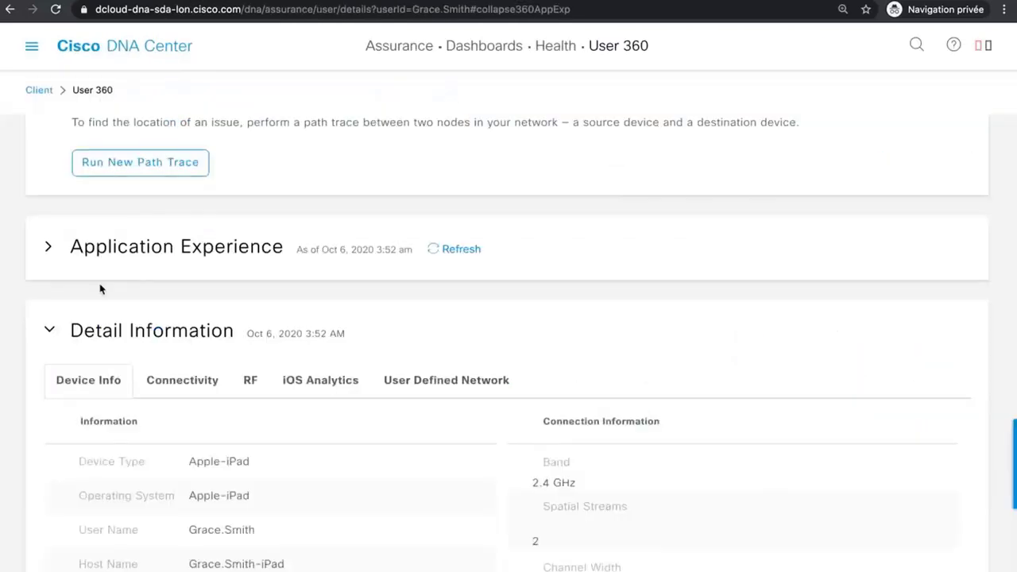
scroll(404, 354, down, 1)
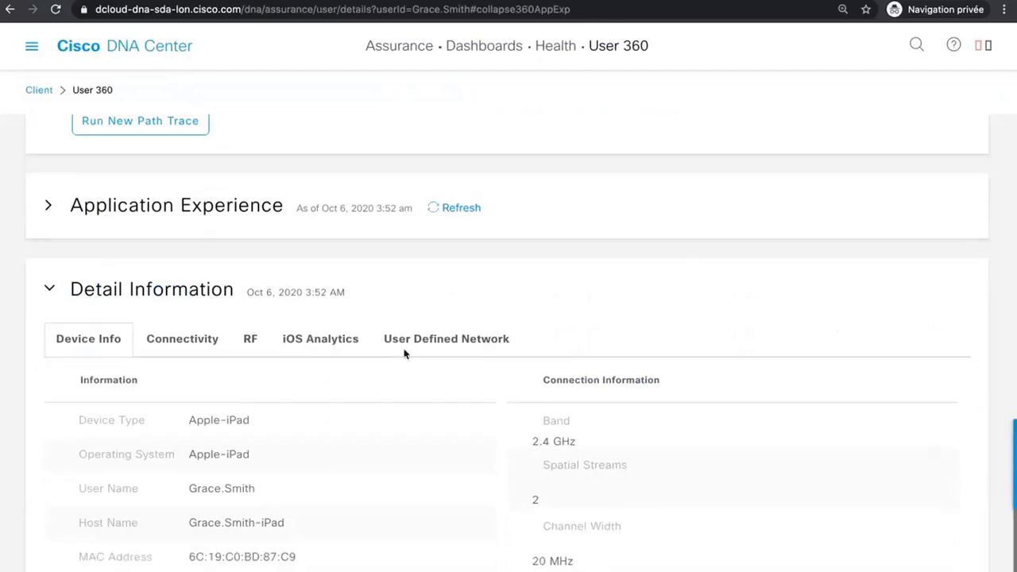
scroll(448, 186, down, 1)
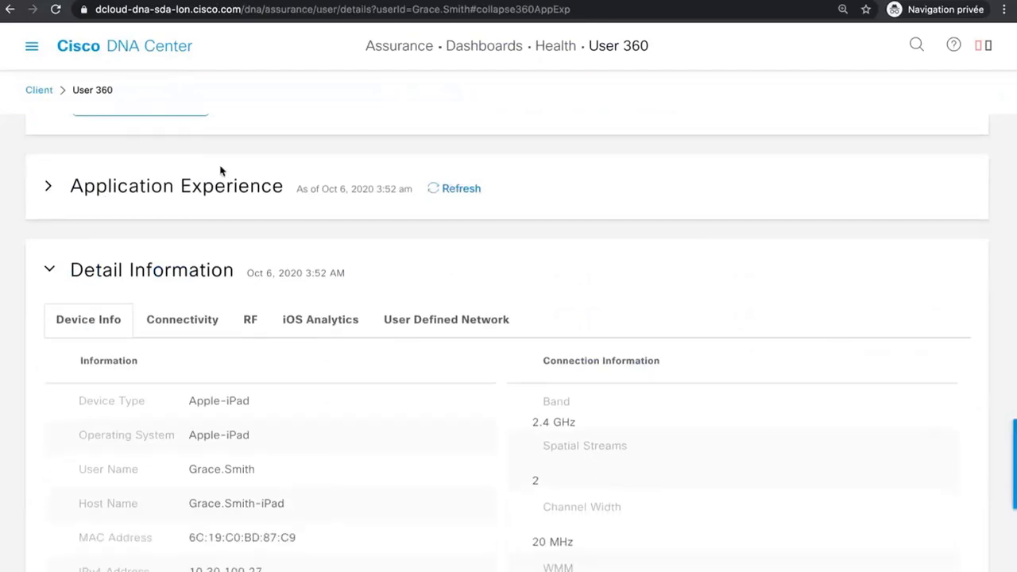
scroll(238, 172, down, 3)
click(315, 184)
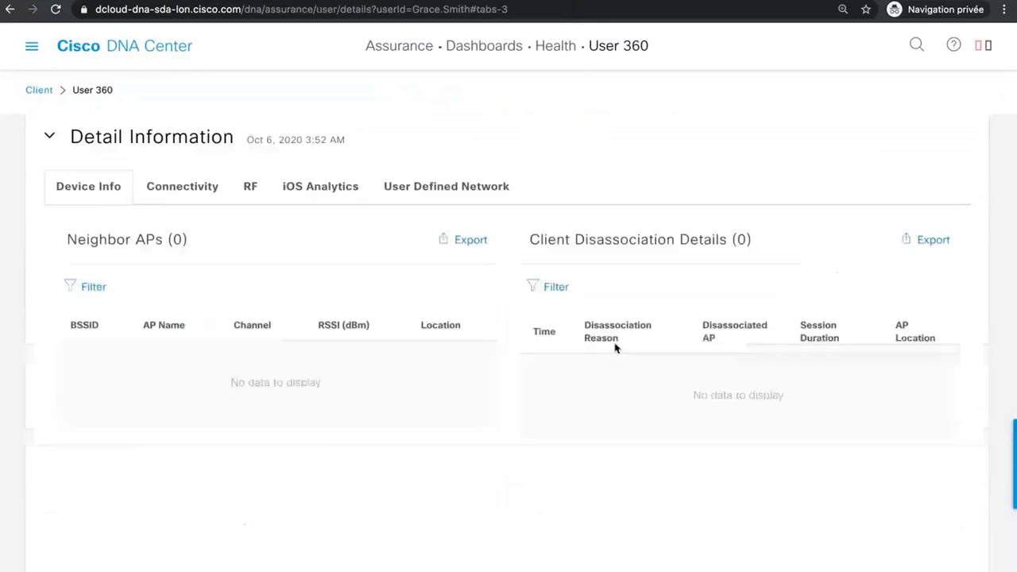
scroll(326, 189, down, 1)
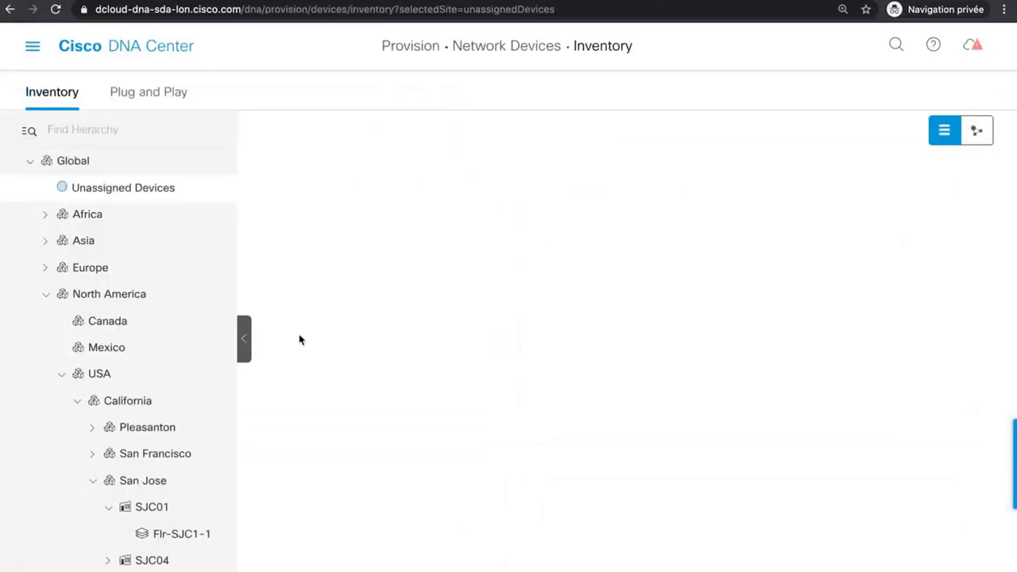
- Search for the demo user by name and open her User 360 page at the iPad details
click(895, 47)
text(grace)
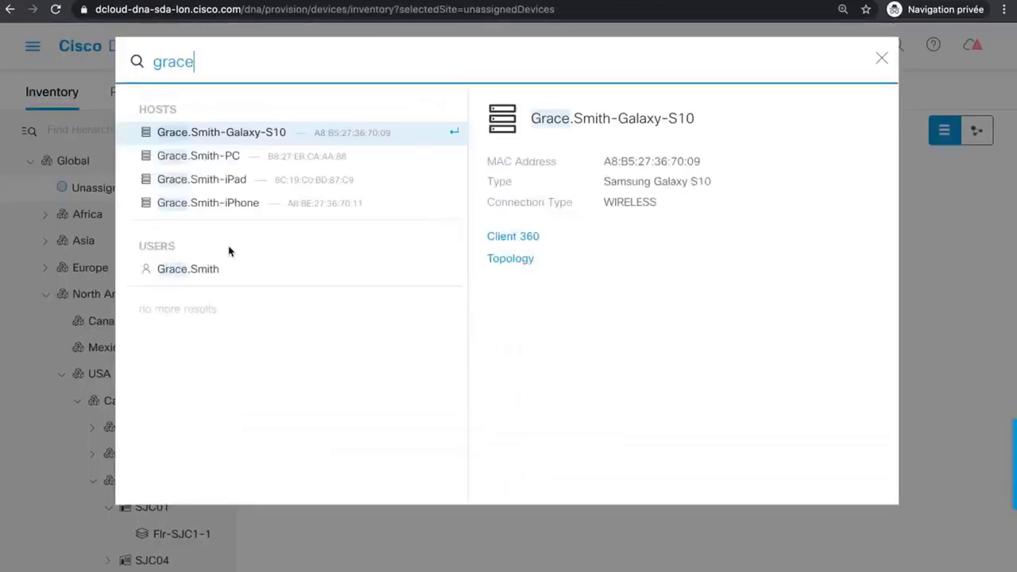
click(512, 180)
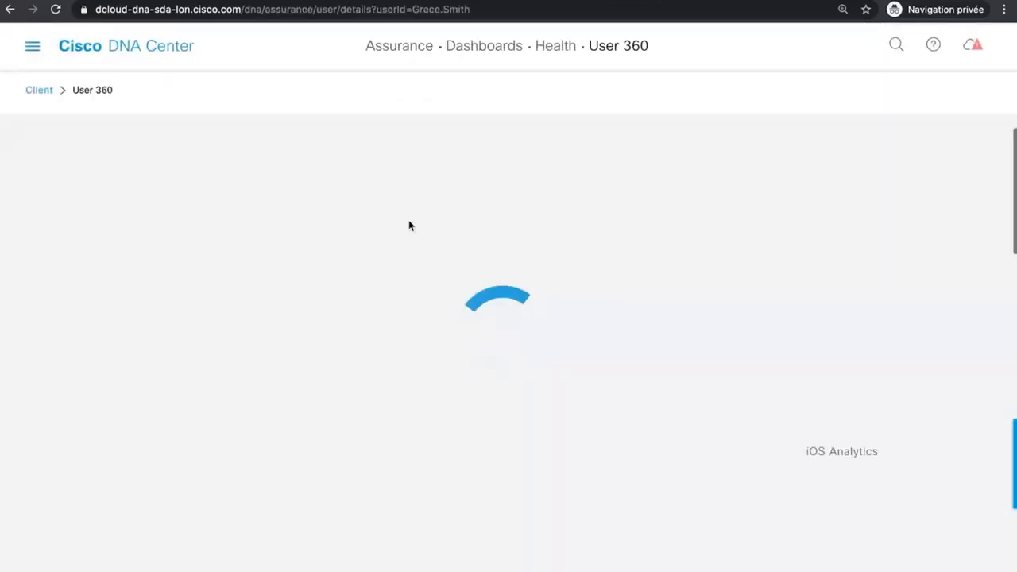
scroll(551, 227, down, 10)
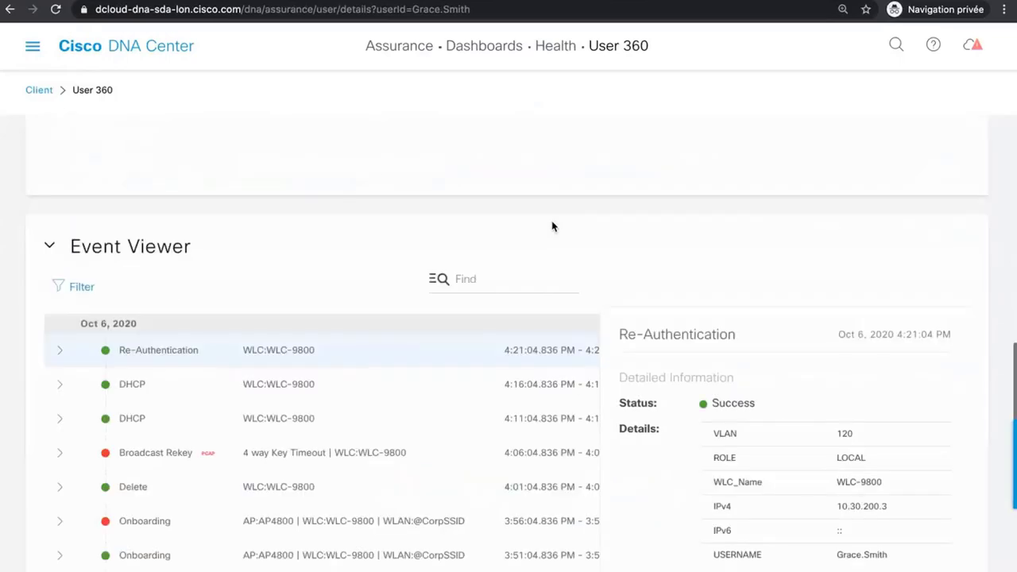
scroll(614, 451, down, 5)
scroll(614, 450, down, 5)
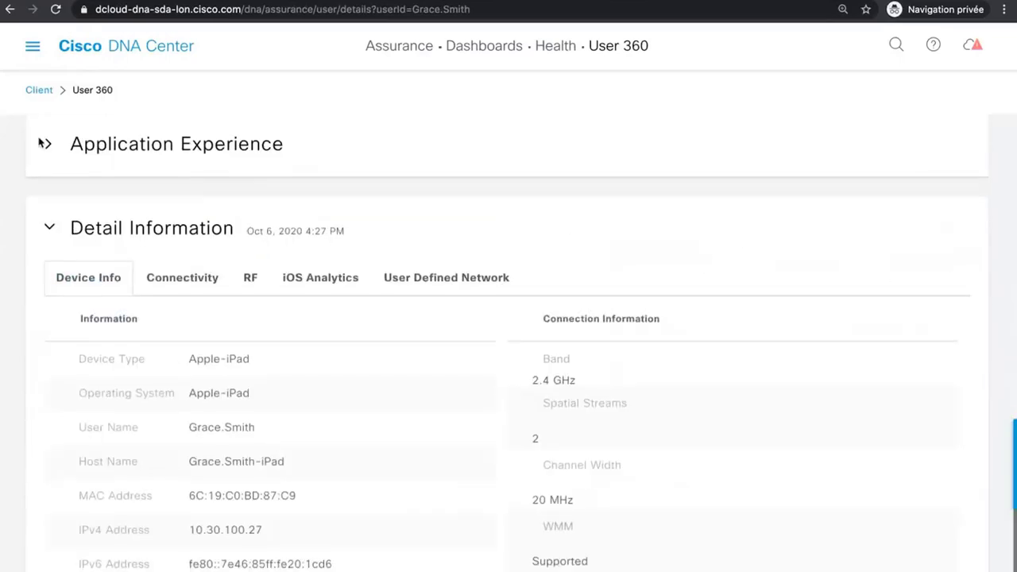
- Expand Application Experience to show the user's application health table
click(50, 145)
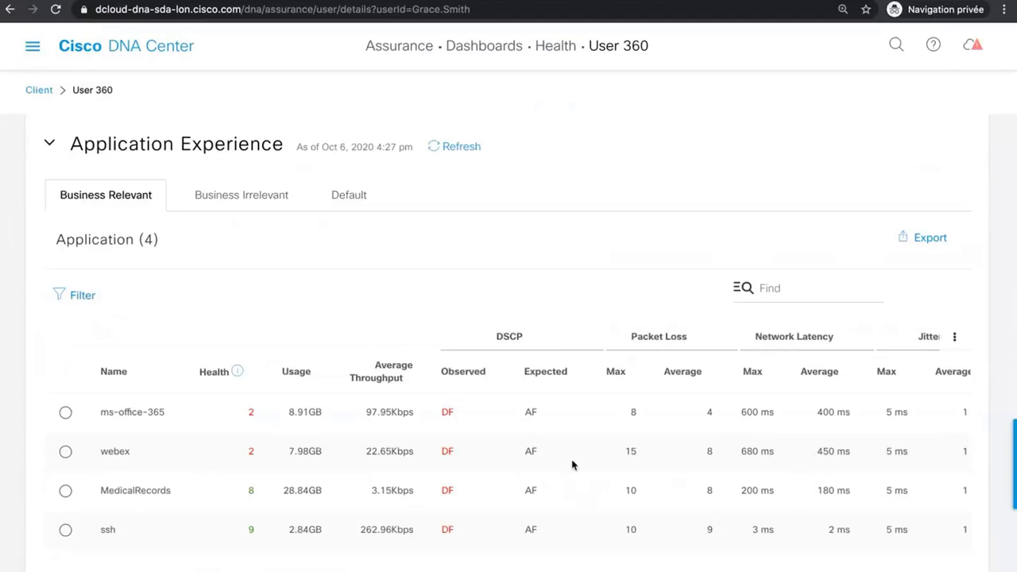
scroll(572, 465, down, 1)
scroll(572, 464, down, 3)
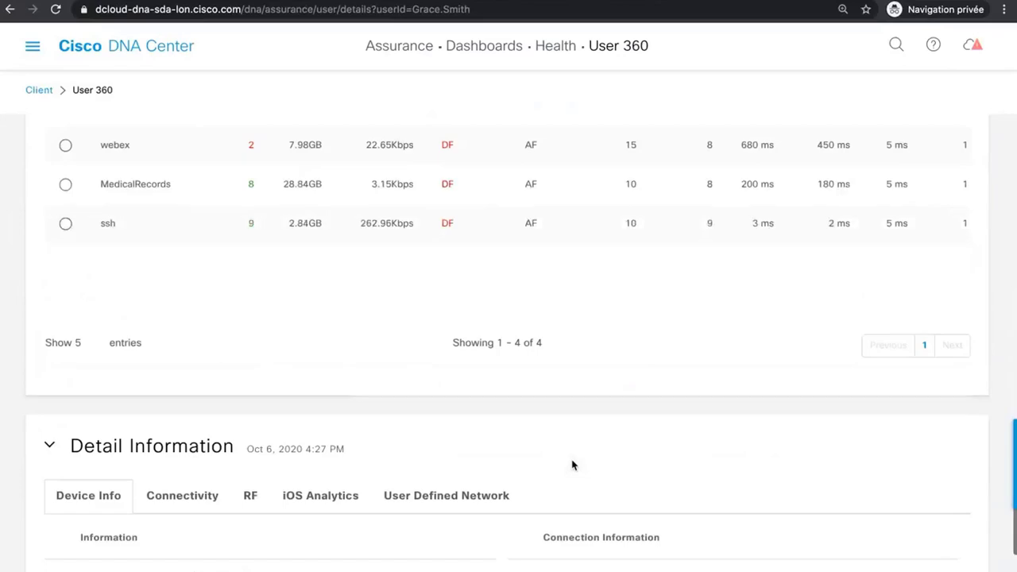
scroll(572, 465, down, 2)
- Show the iOS Analytics neighbor AP map and the 144 client disassociations
click(318, 321)
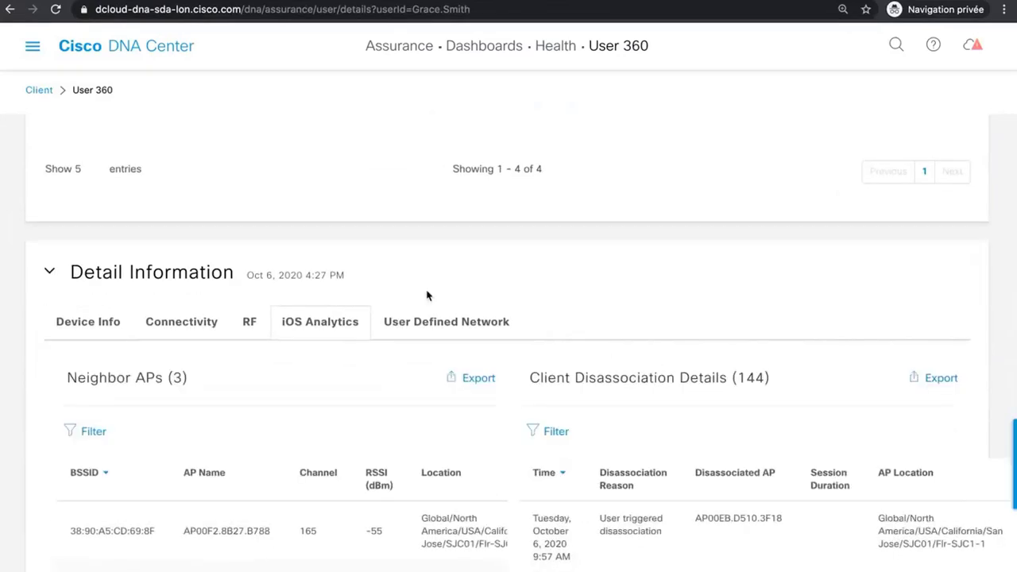
scroll(735, 404, down, 5)
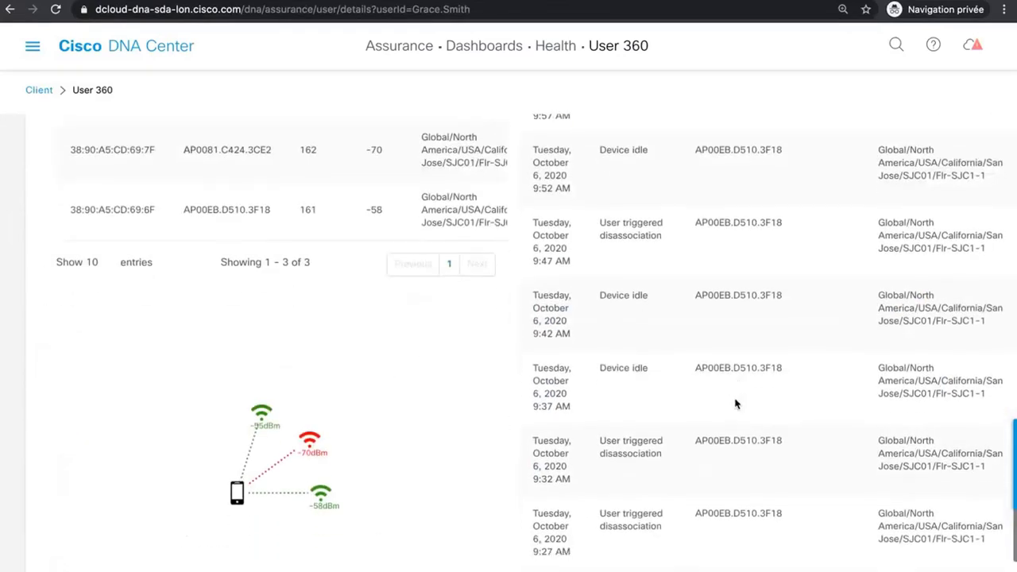
scroll(663, 411, up, 1)
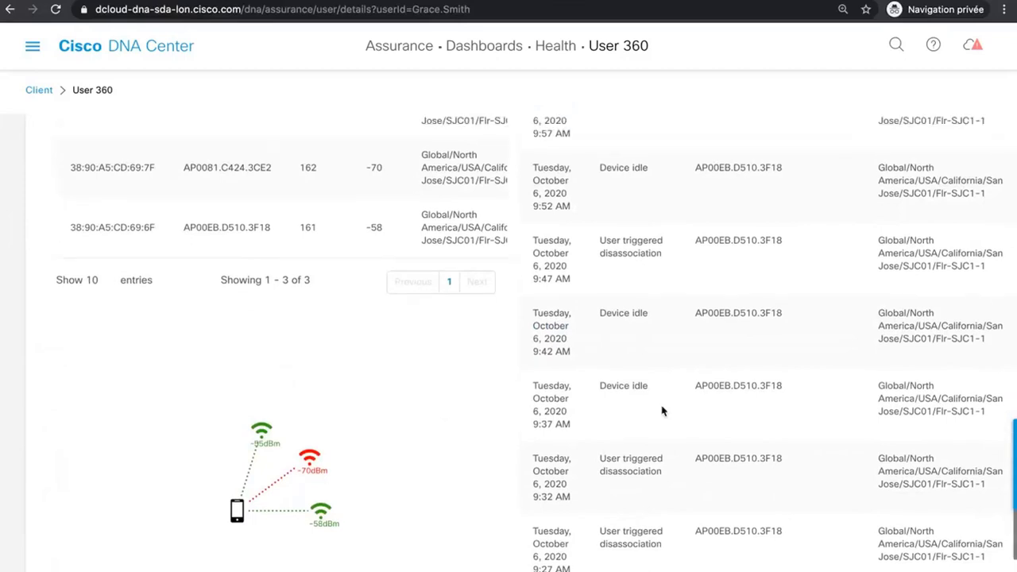
scroll(663, 410, up, 1)
scroll(663, 411, down, 1)
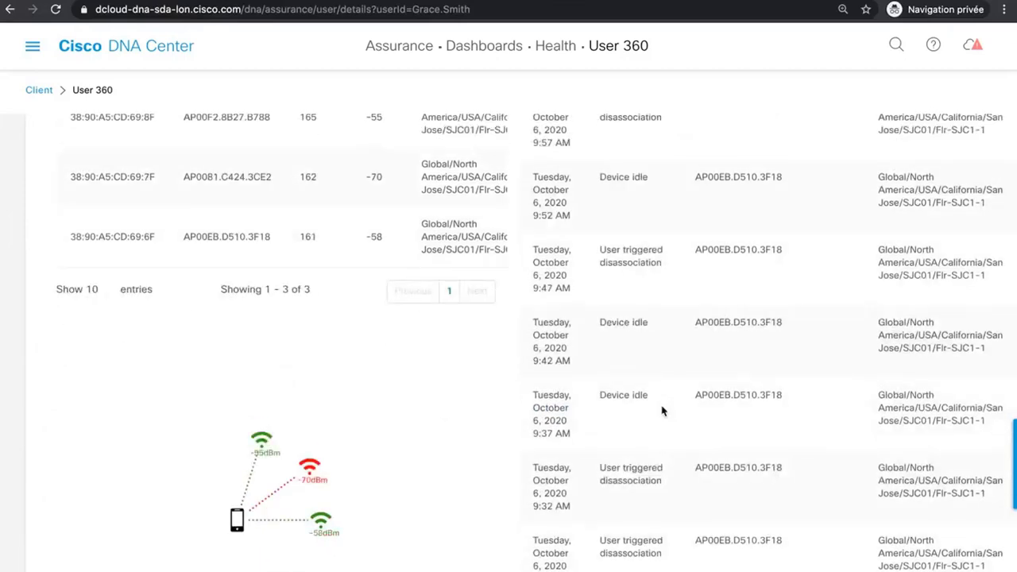
mouse_move(237, 519)
mouse_move(309, 470)
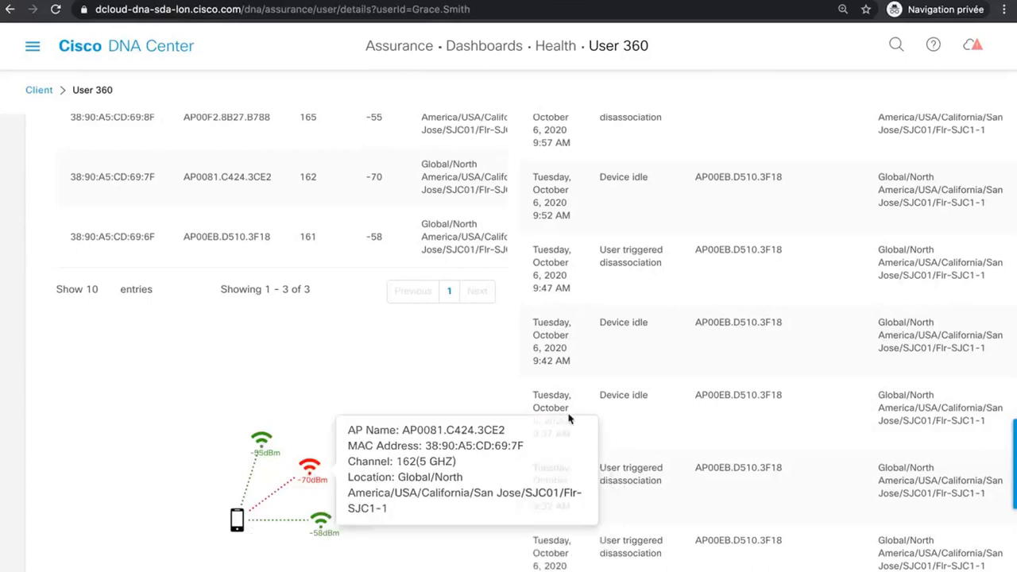
scroll(795, 403, up, 3)
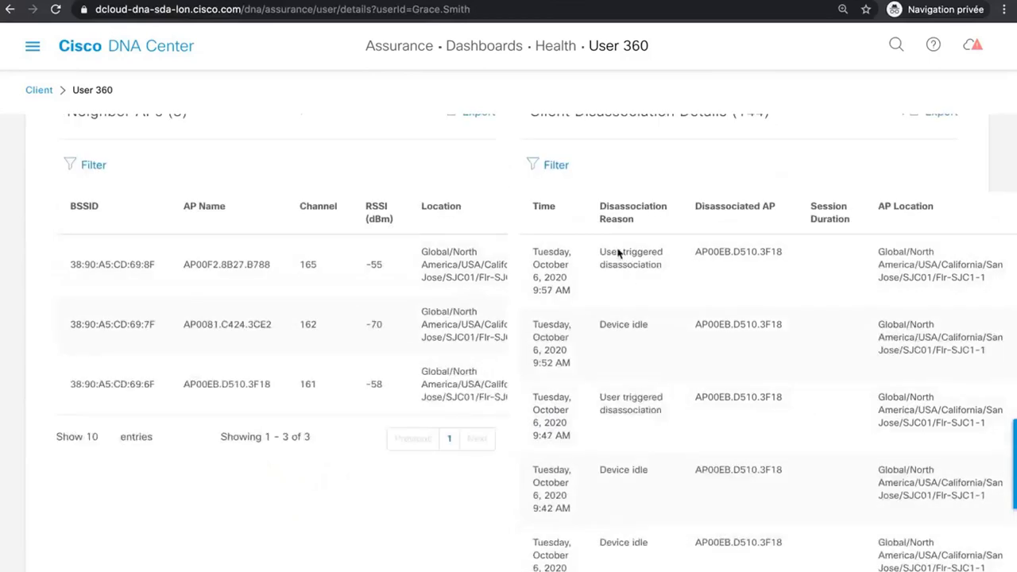
- Highlight the triggered disassociation and Device idle reasons, then return up to Path Trace
drag(617, 253, 664, 273)
double_click(642, 252)
drag(655, 267, 662, 267)
drag(610, 329, 672, 328)
click(675, 331)
scroll(675, 331, up, 10)
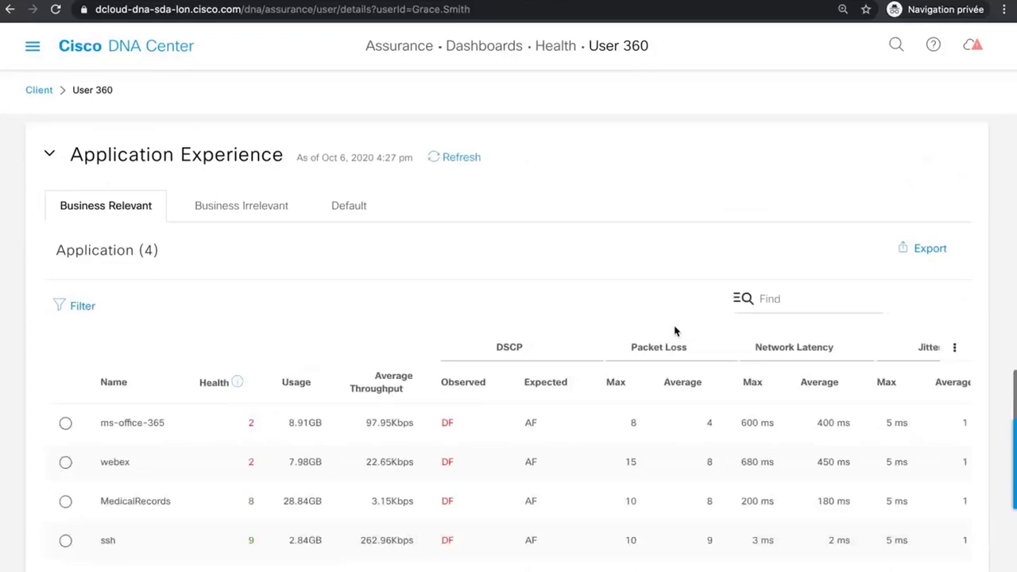
scroll(675, 331, up, 4)
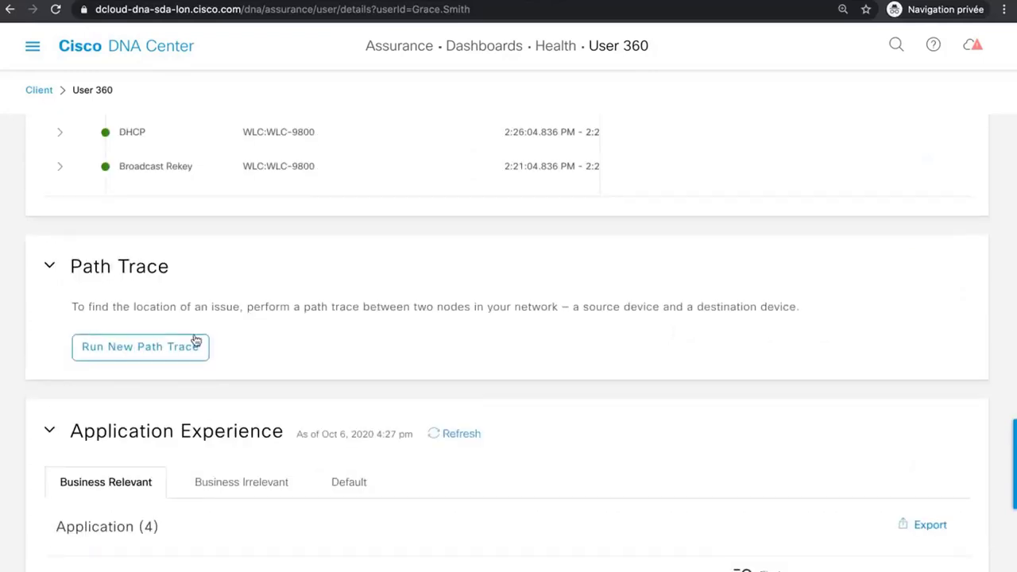
- Set up a path trace from 10.30.100.27 to 10.41.54.172 including device and interface stats
click(135, 352)
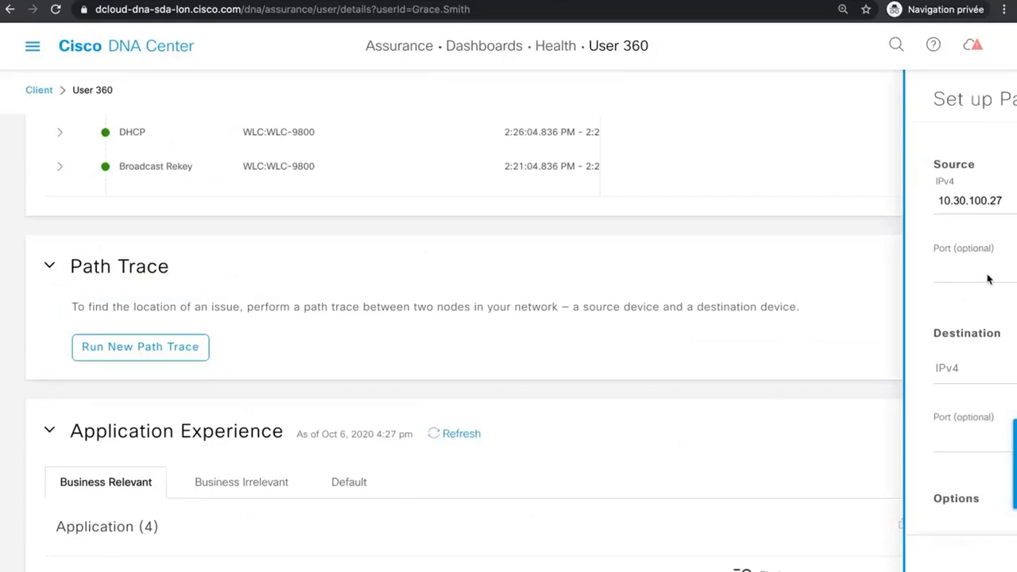
click(989, 278)
click(954, 383)
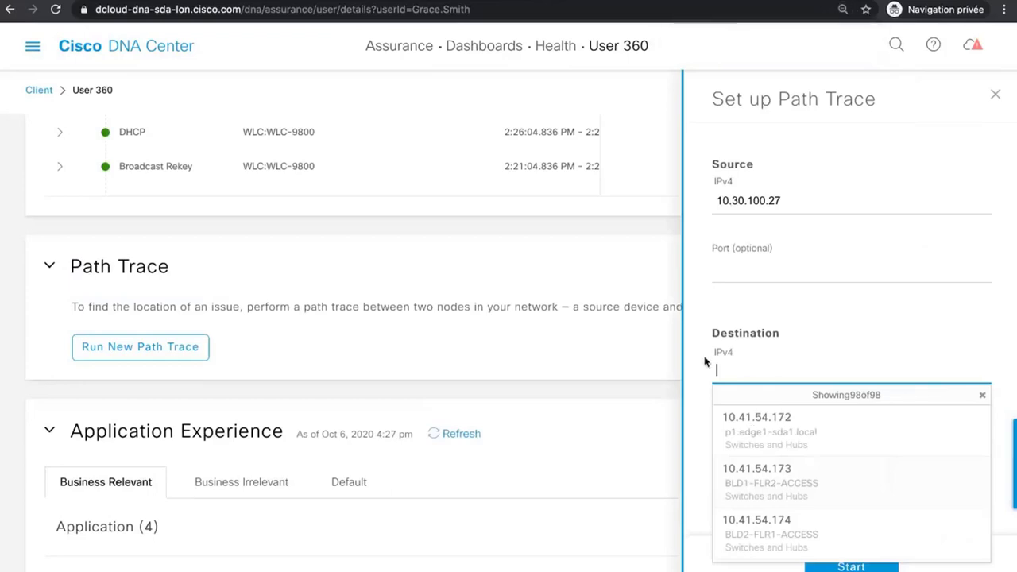
scroll(915, 230, down, 2)
key(ctrl+minus)
key(ctrl+minus)
key(ctrl+minus)
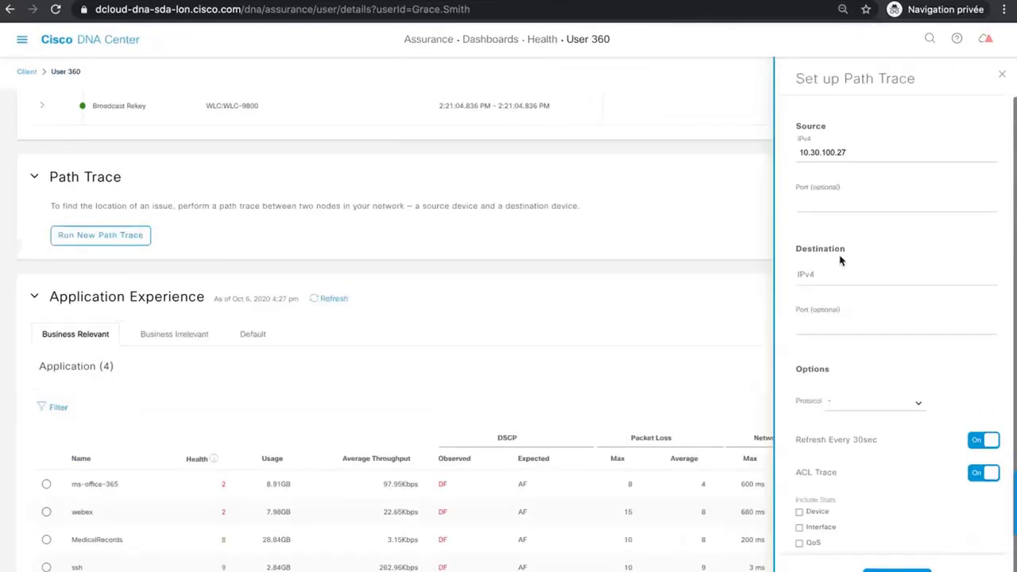
click(829, 261)
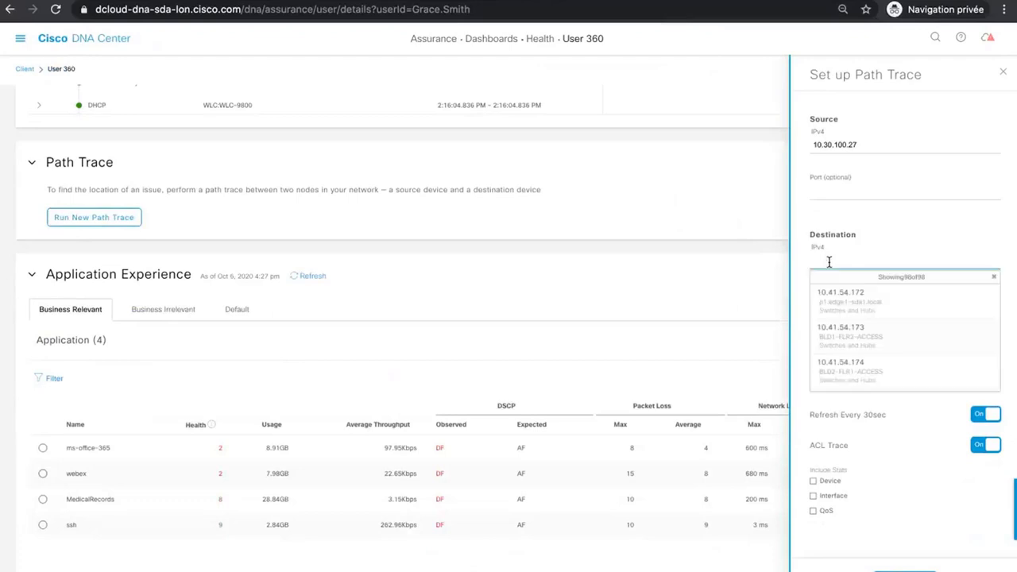
click(836, 305)
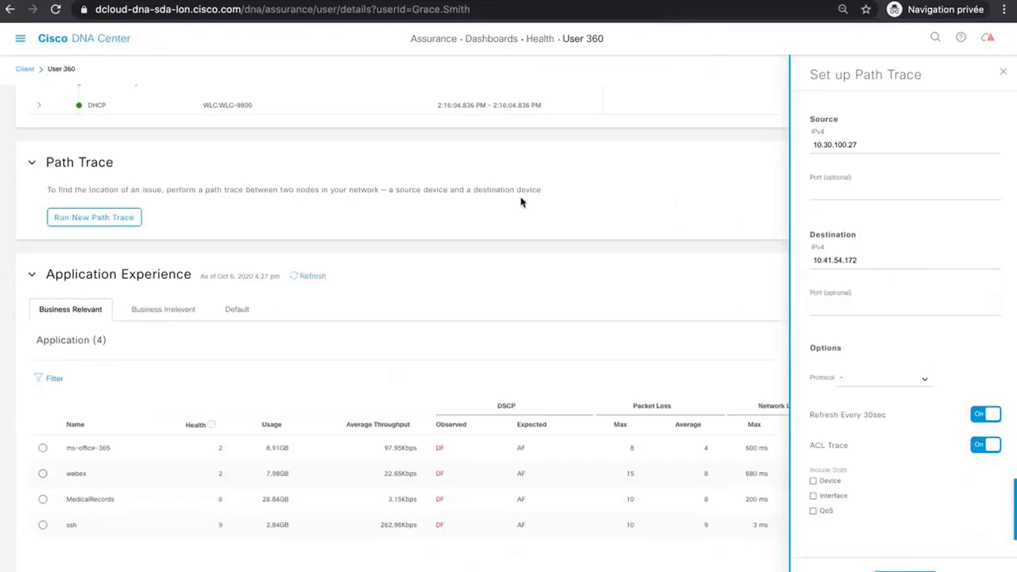
click(813, 482)
click(814, 497)
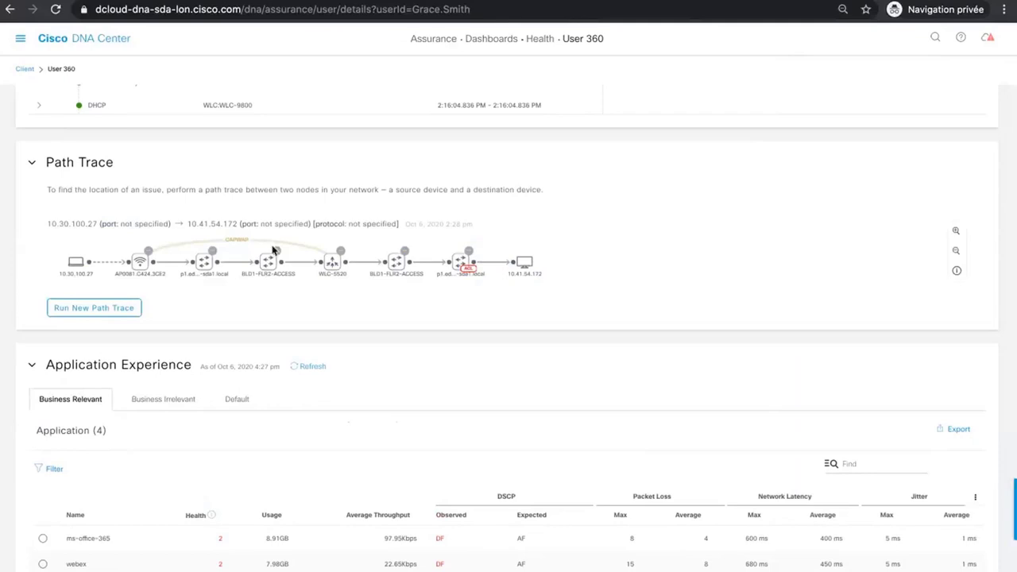
- Inspect p1.edge1-sda1.local's matching ACE rule '40 deny ip any any', then advance to the AI/ML slide
mouse_move(74, 268)
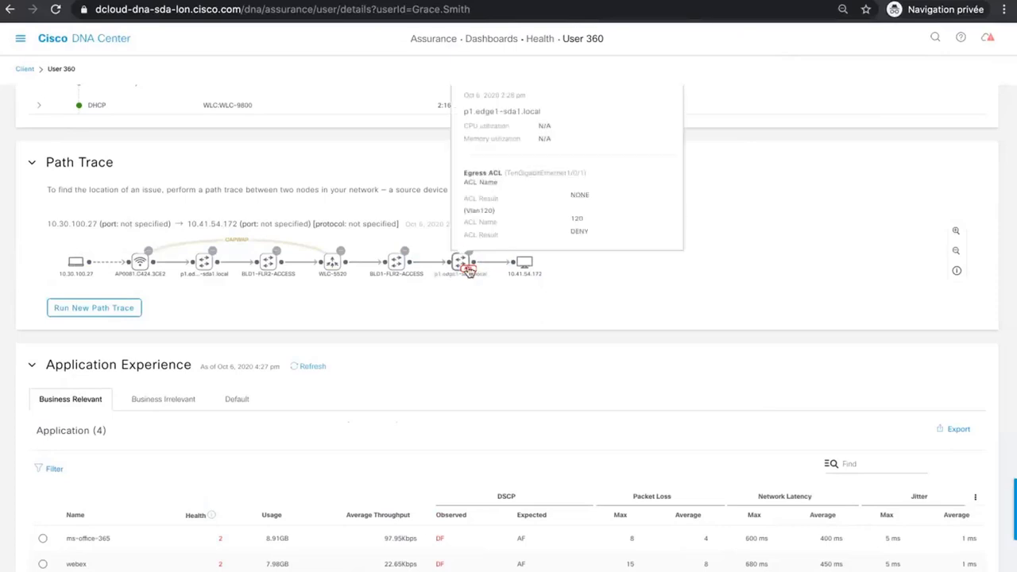
click(468, 269)
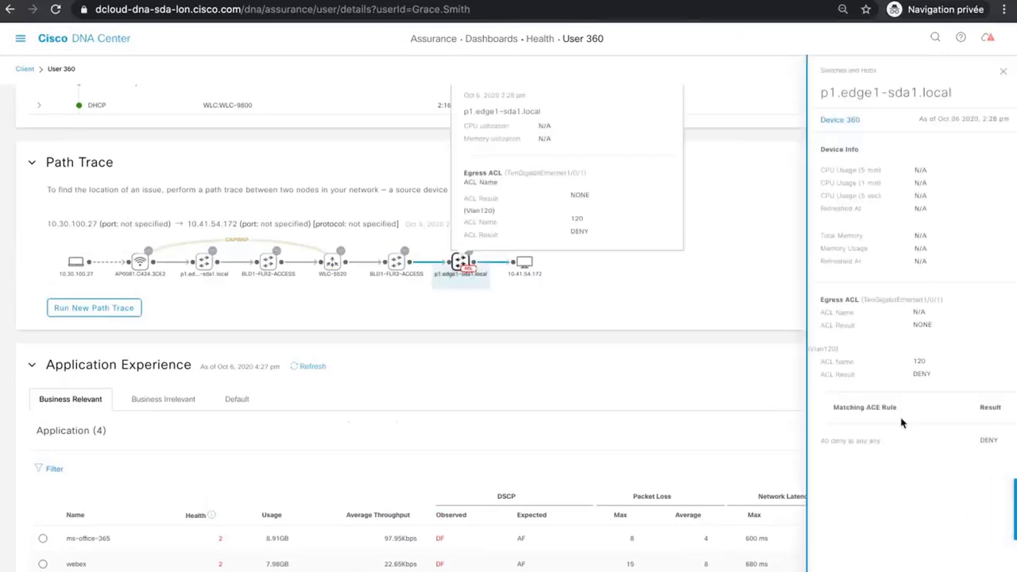
drag(828, 447, 898, 447)
click(989, 447)
click(1004, 73)
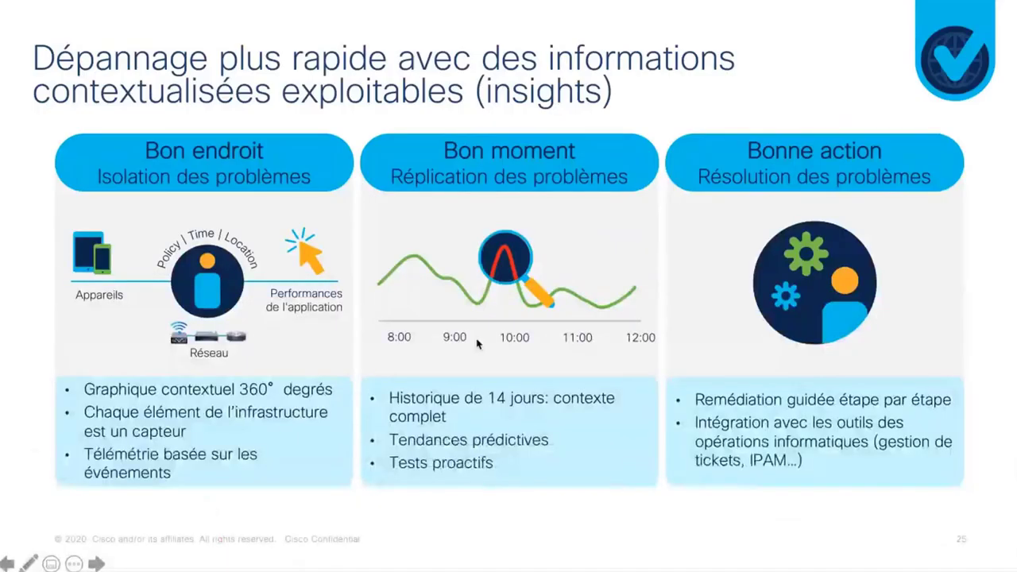
click(478, 343)
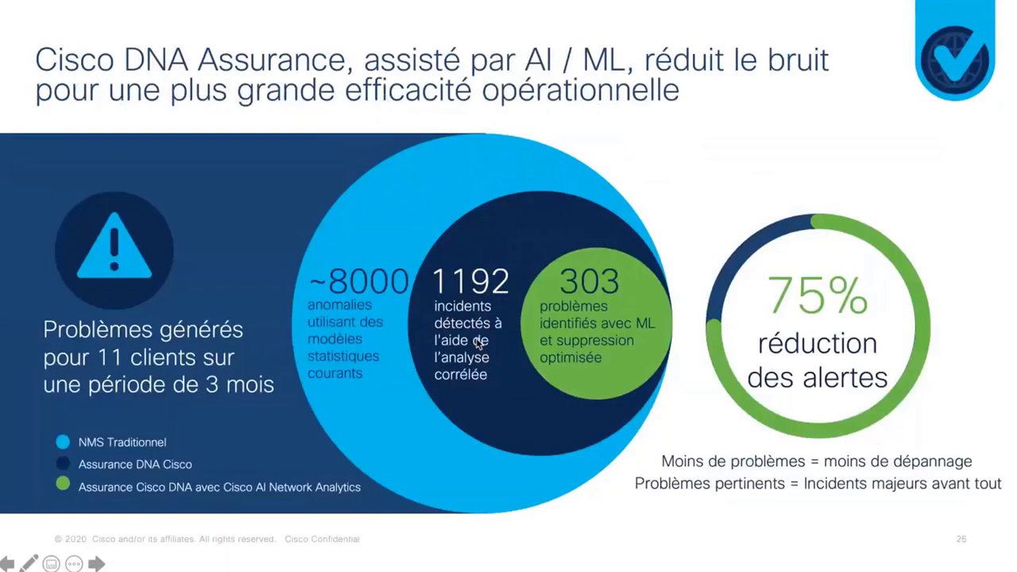
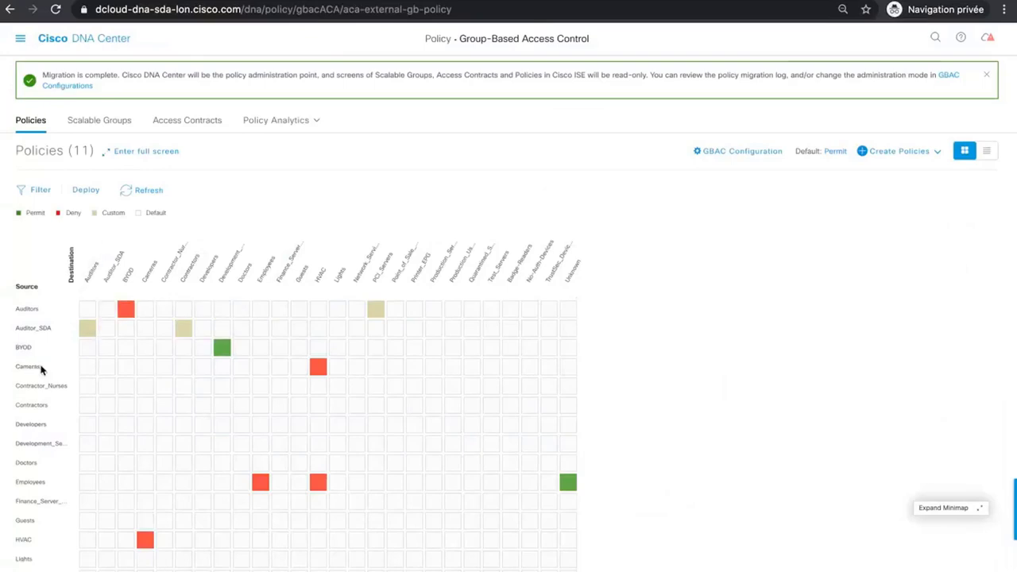
- View the Group-Based Access Control policy matrix showing 11 policies with the default set to Permit
mouse_move(325, 378)
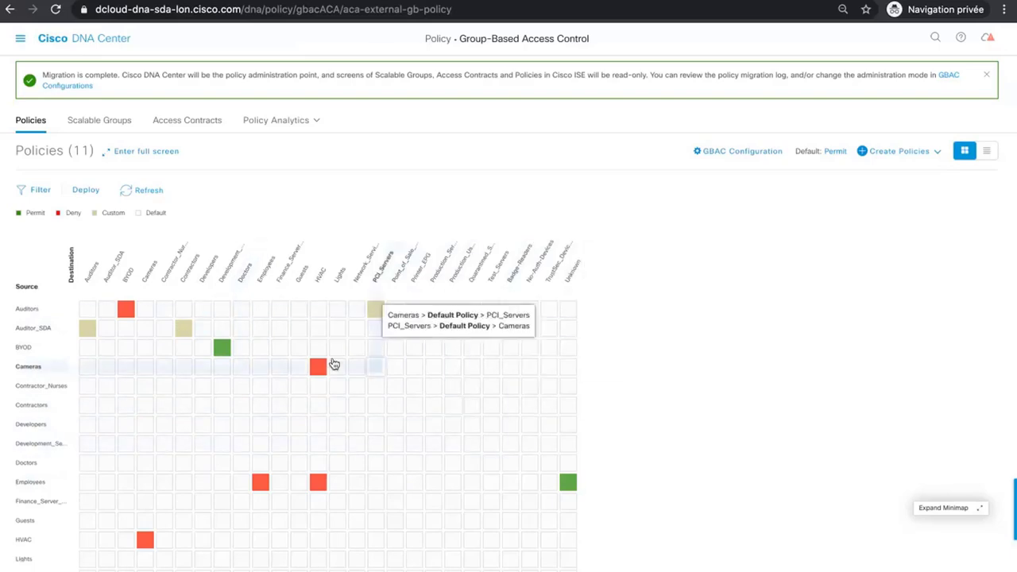
click(915, 159)
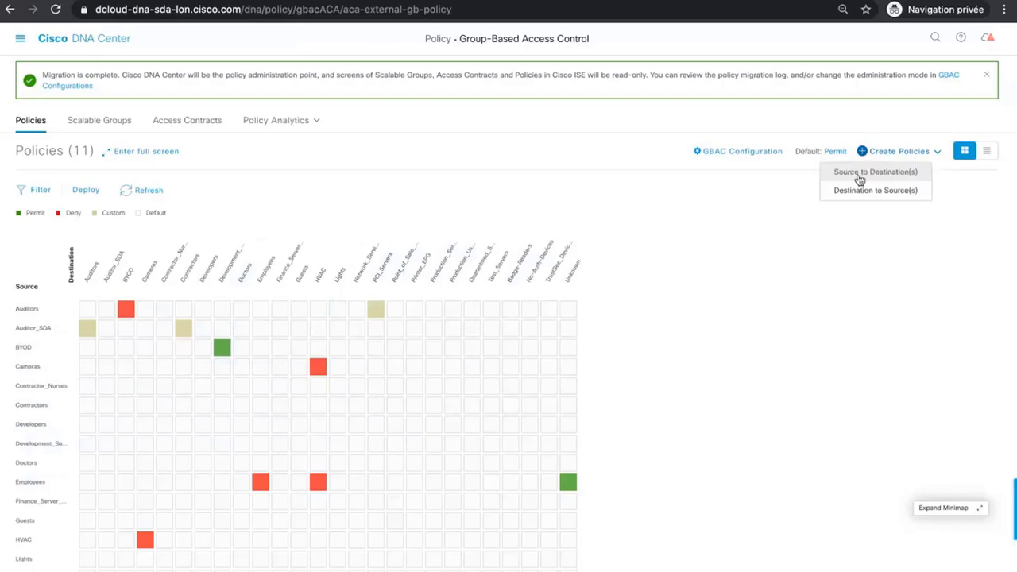
click(859, 175)
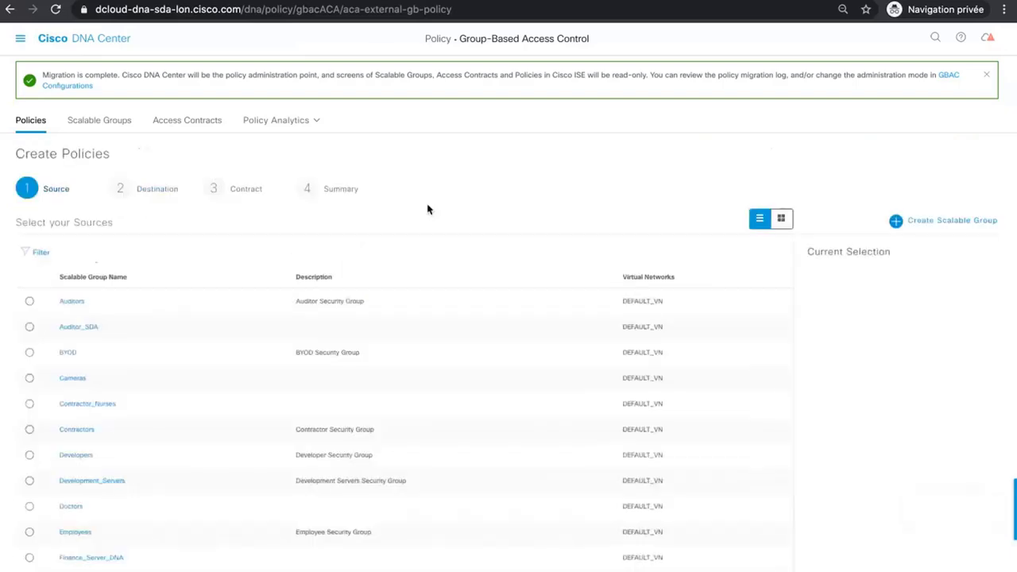
click(28, 379)
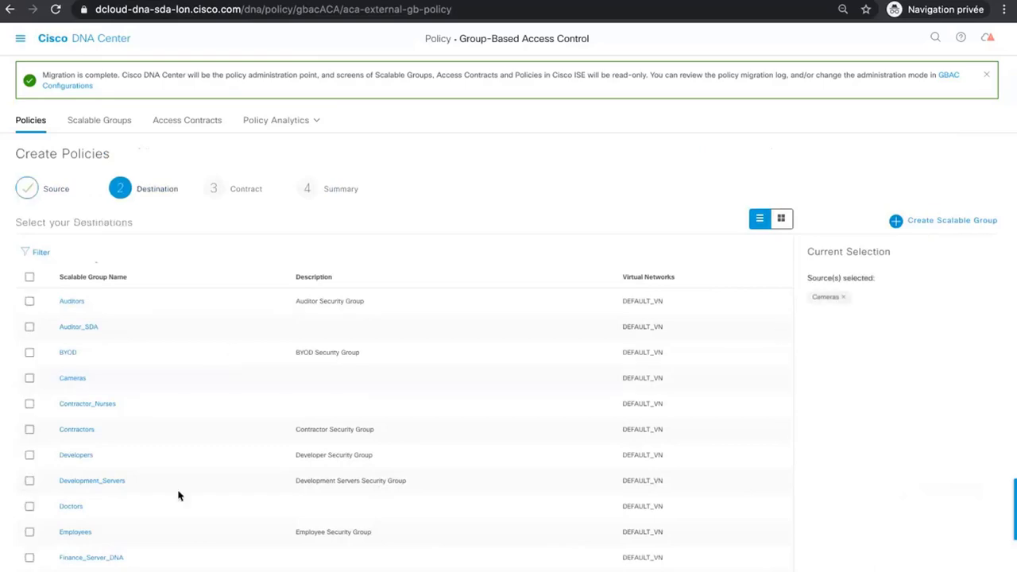
scroll(178, 496, down, 1)
click(29, 439)
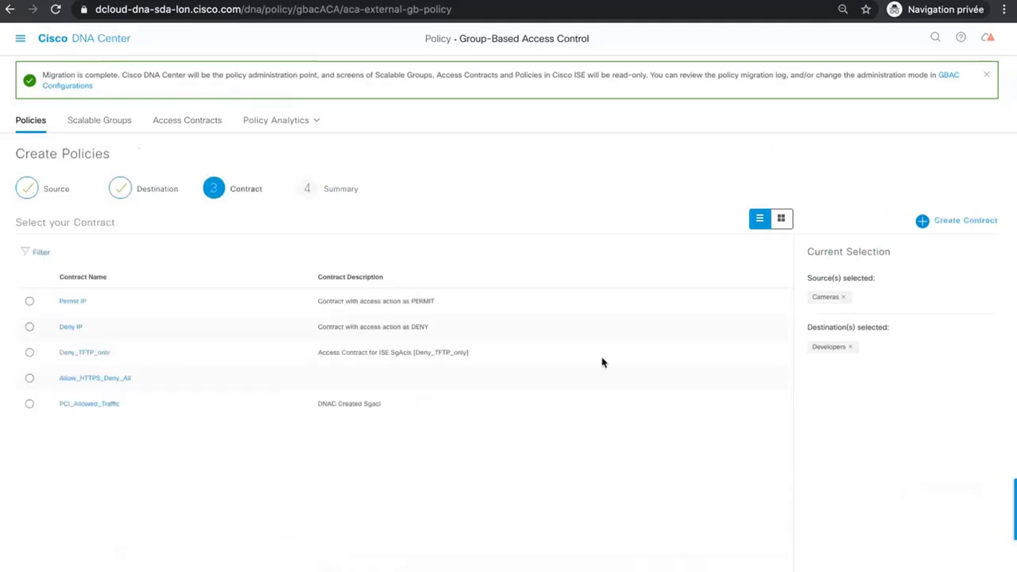
click(29, 380)
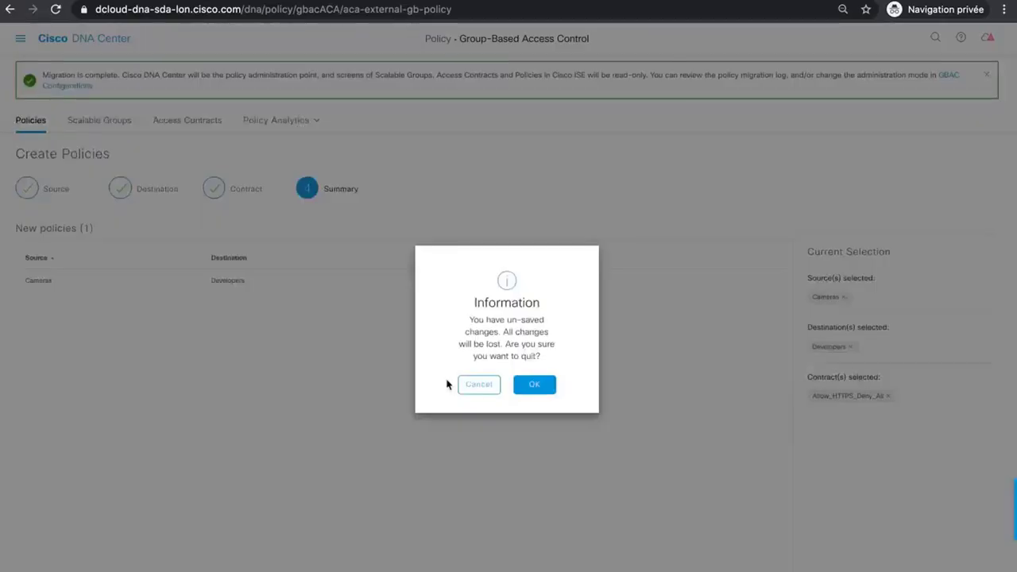
click(535, 387)
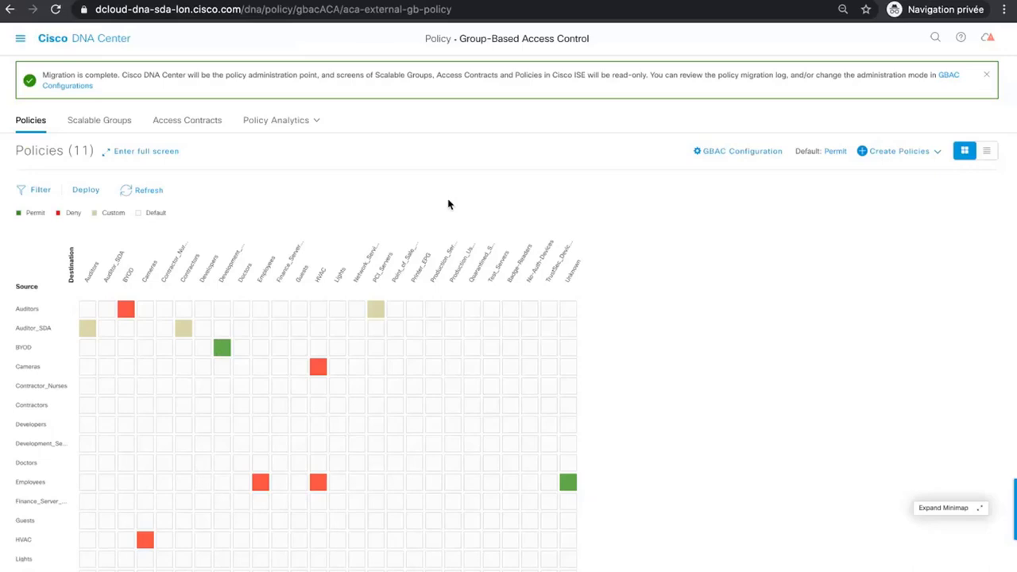
- From the Access Contracts list, start a new access contract named 'nom_ACL'
click(202, 125)
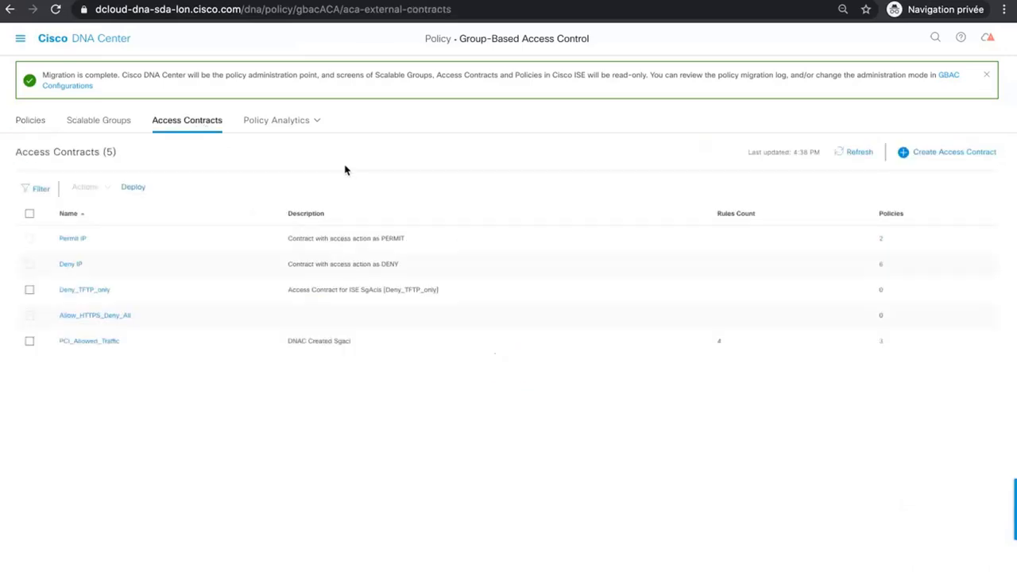
click(931, 156)
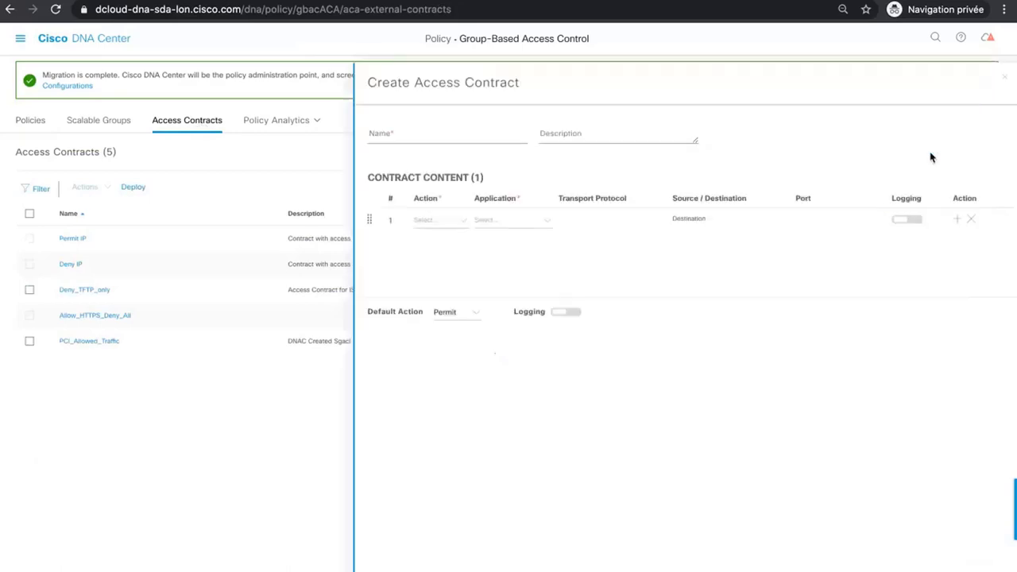
click(446, 135)
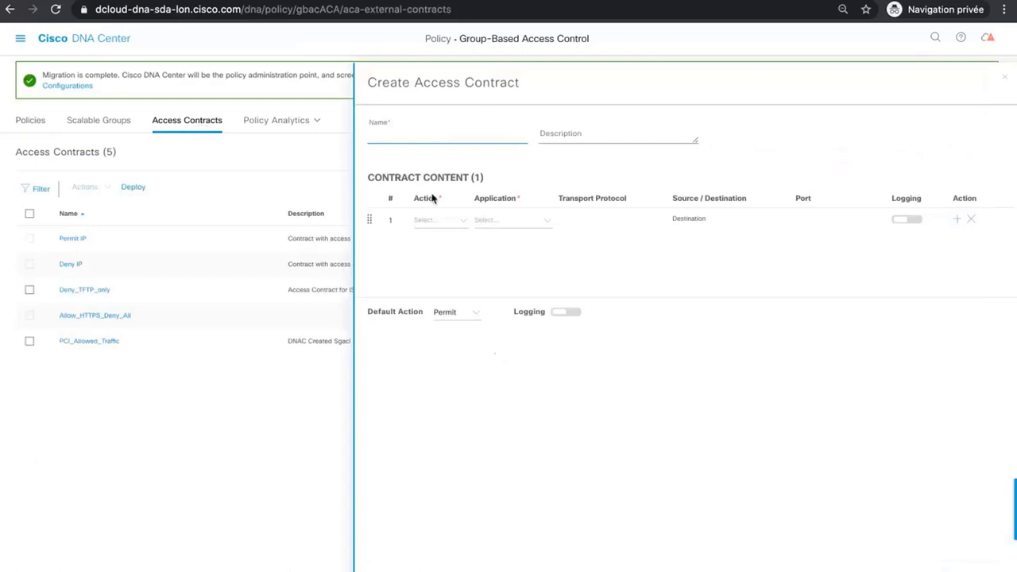
text(nom )
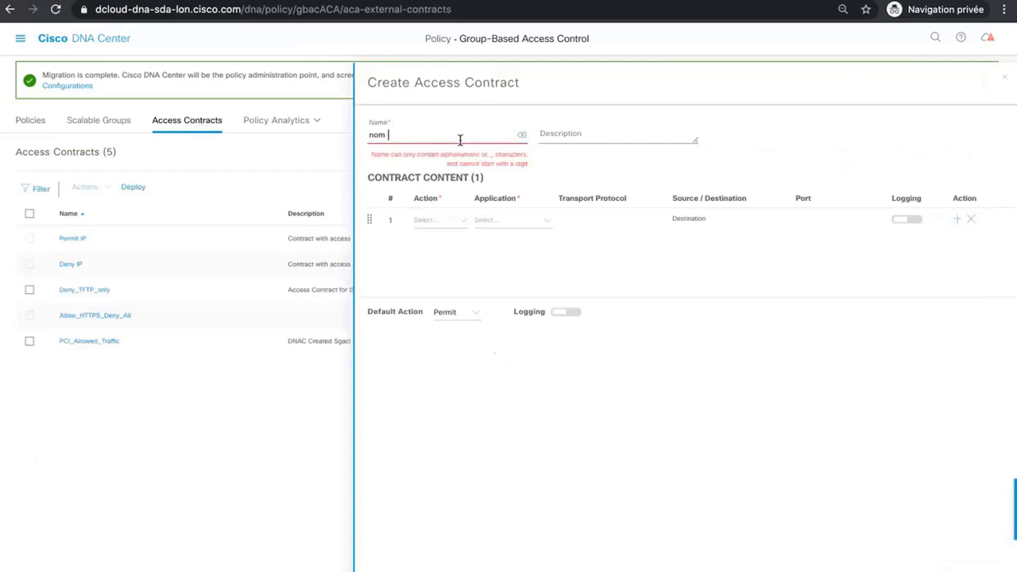
text(ACL)
key(BackSpace)
key(BackSpace)
key(BackSpace)
key(BackSpace)
text(_ACL)
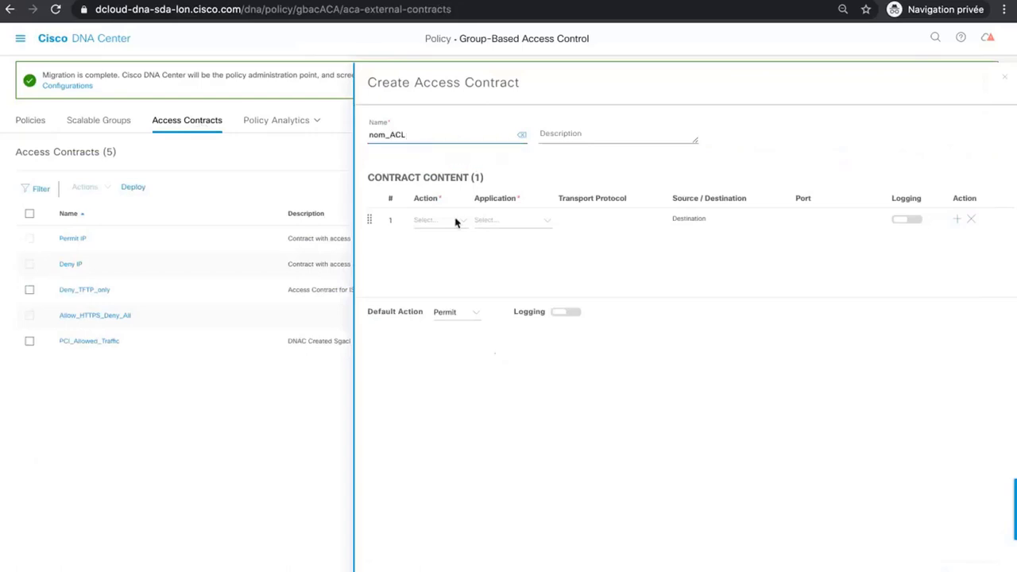
- Set the first rule's action to Permit, leave the protocol unset, and add a second rule
click(436, 224)
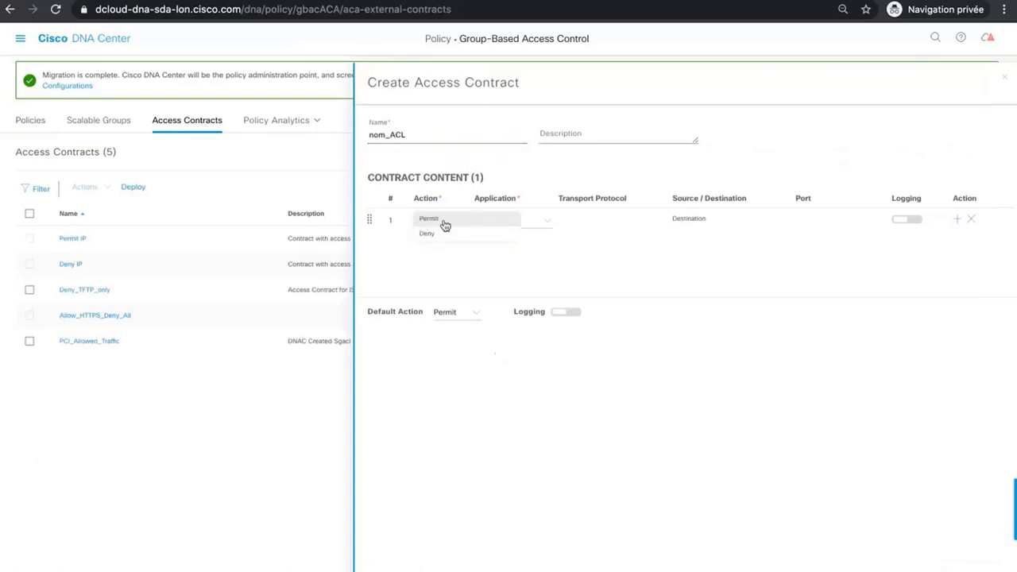
click(444, 225)
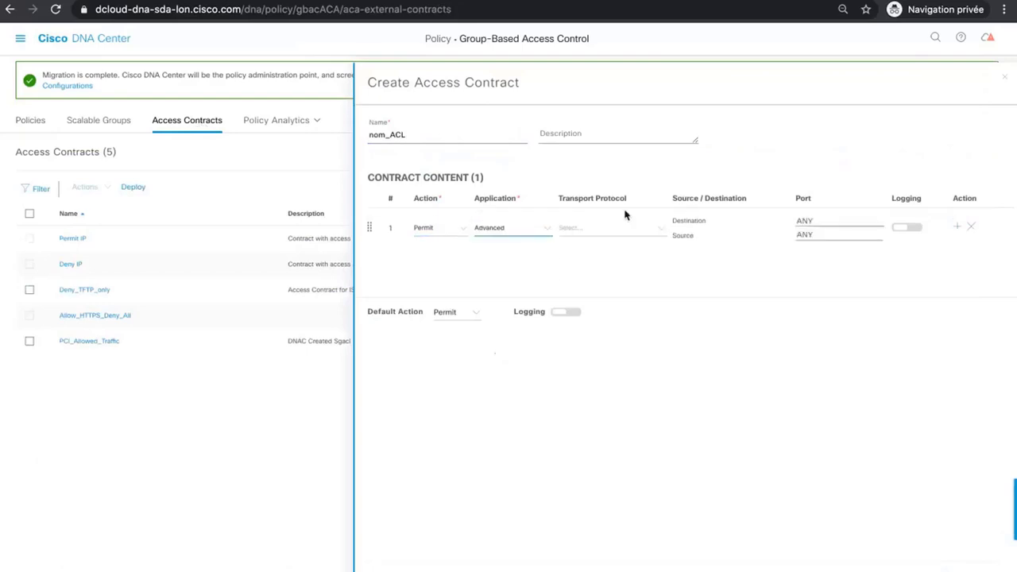
click(625, 218)
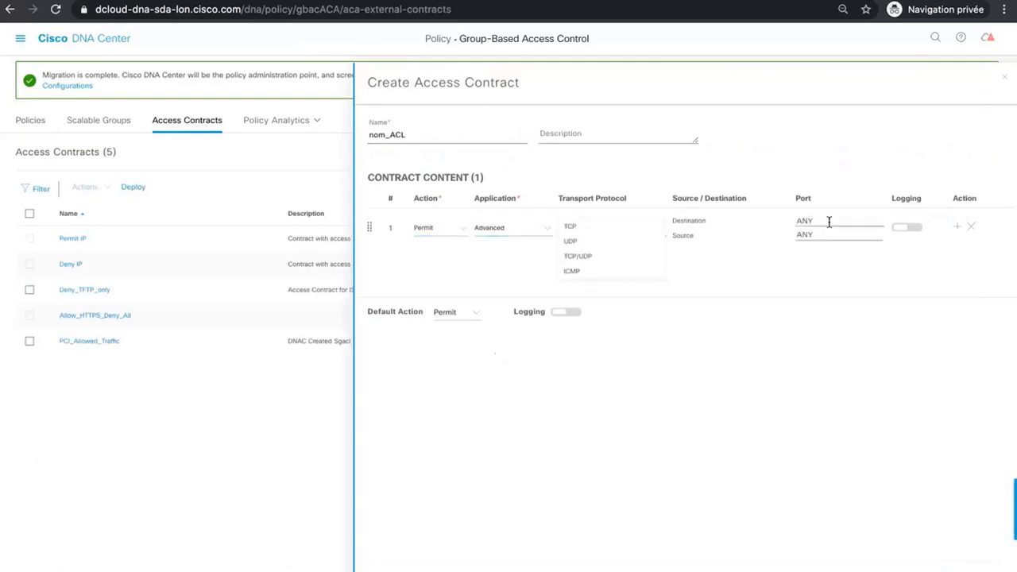
click(844, 278)
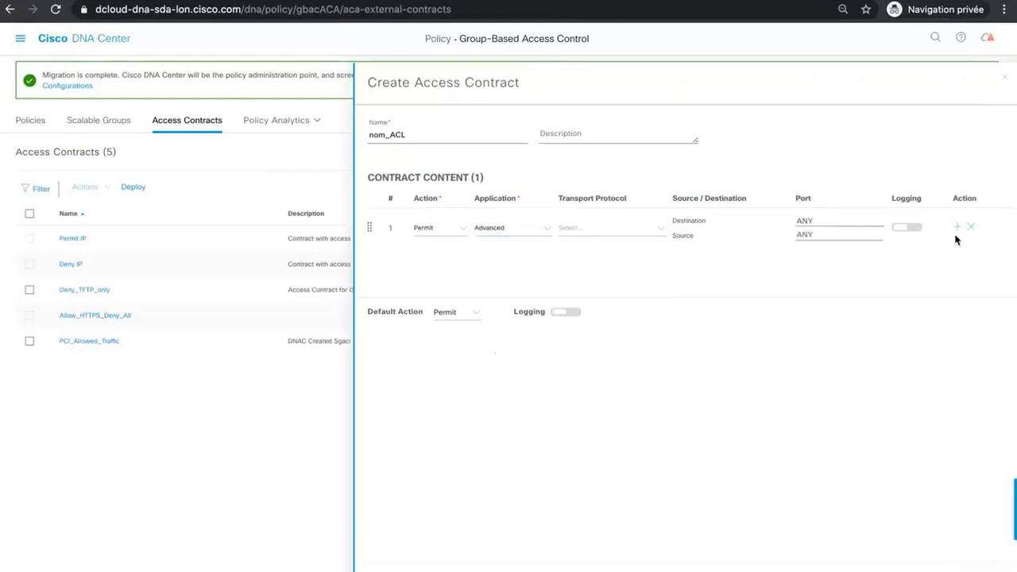
click(956, 228)
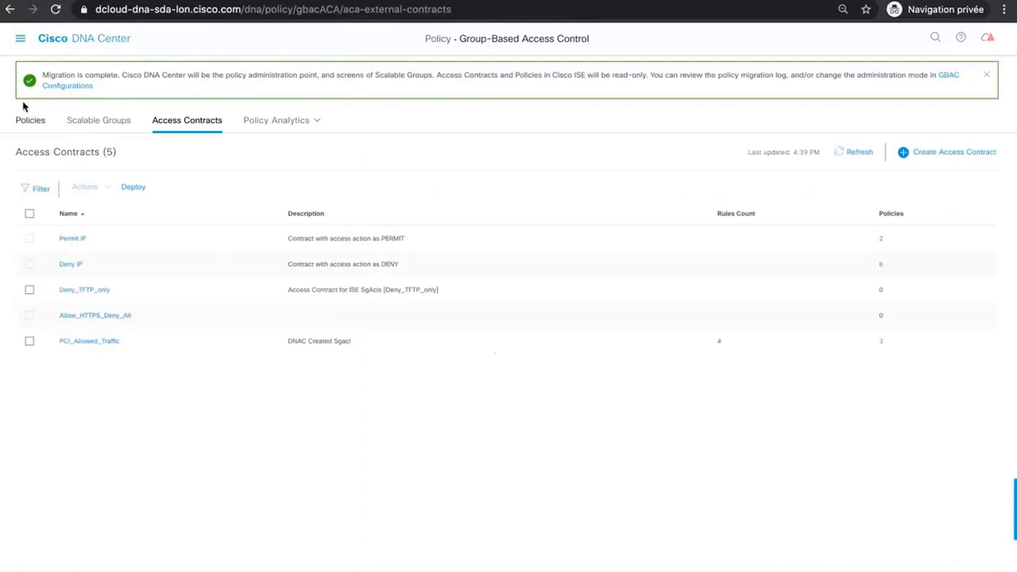
- Go to AI Endpoint Analytics and show the Endpoint Inventory
click(21, 38)
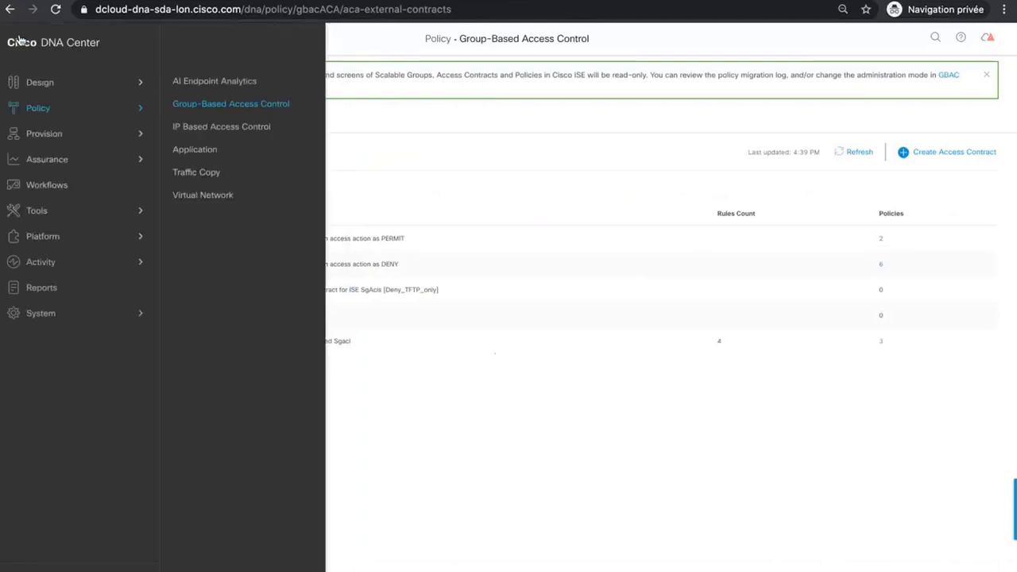
click(215, 83)
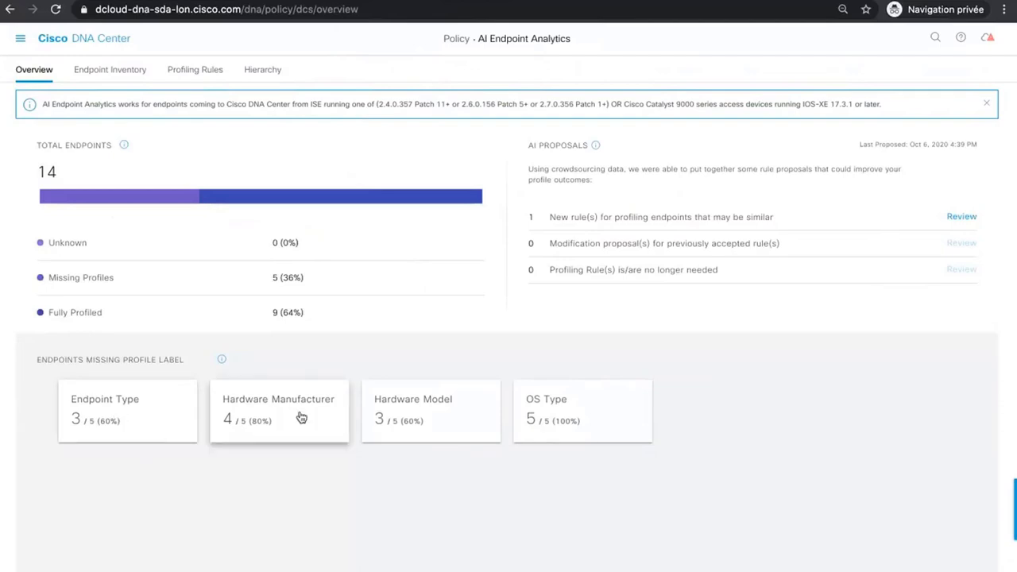
click(106, 73)
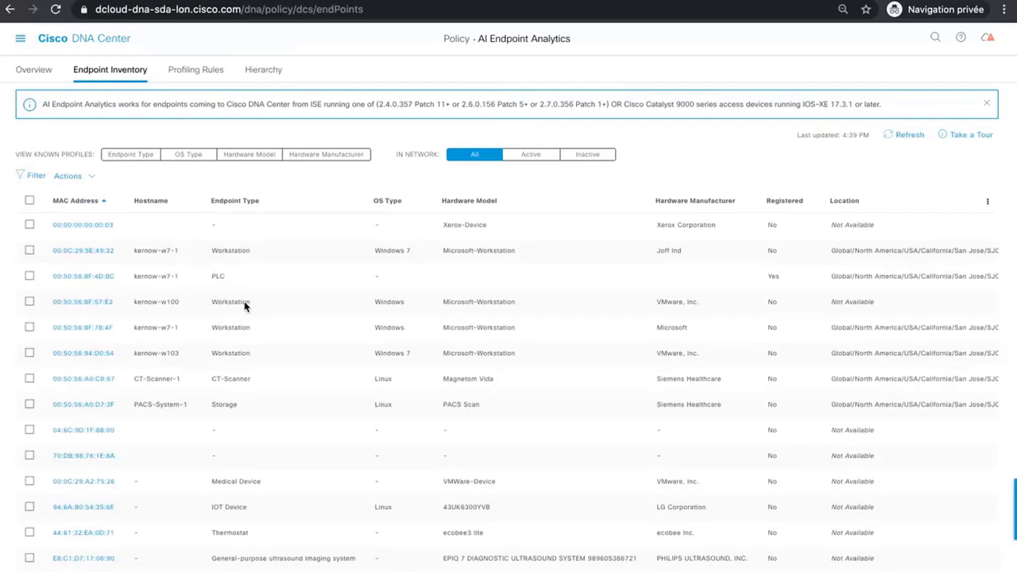
- Browse the inventory's endpoint types such as PLC, then switch to the Hierarchy view
drag(229, 278, 208, 281)
click(270, 313)
scroll(270, 313, down, 1)
drag(250, 365, 216, 366)
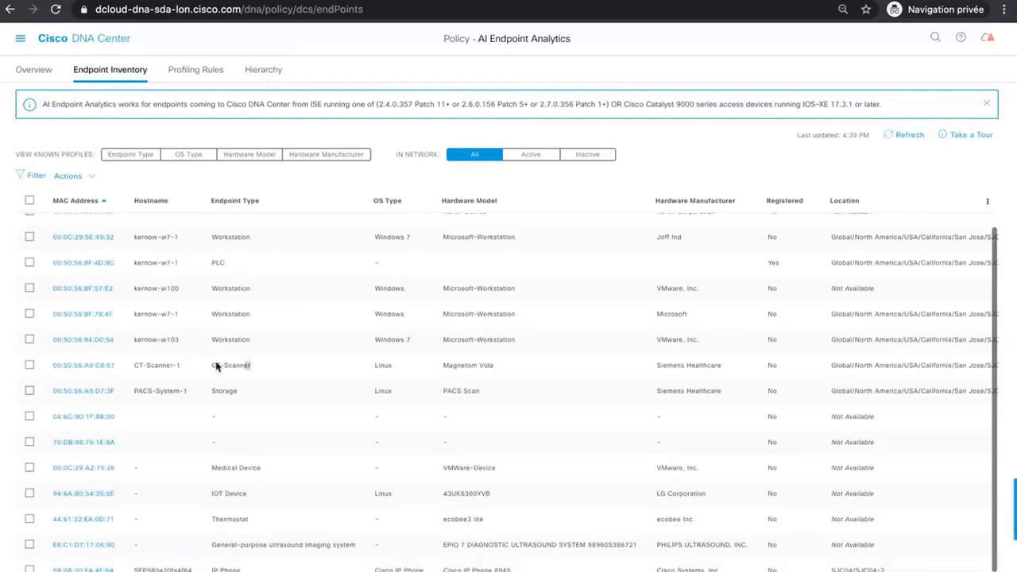
scroll(370, 386, down, 1)
drag(248, 484, 211, 487)
scroll(350, 461, up, 1)
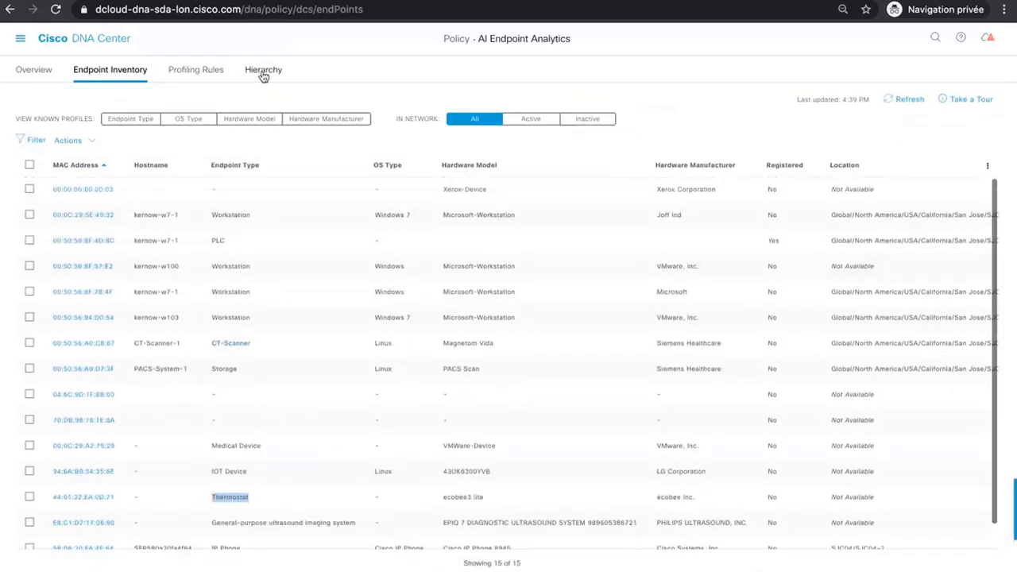
click(263, 73)
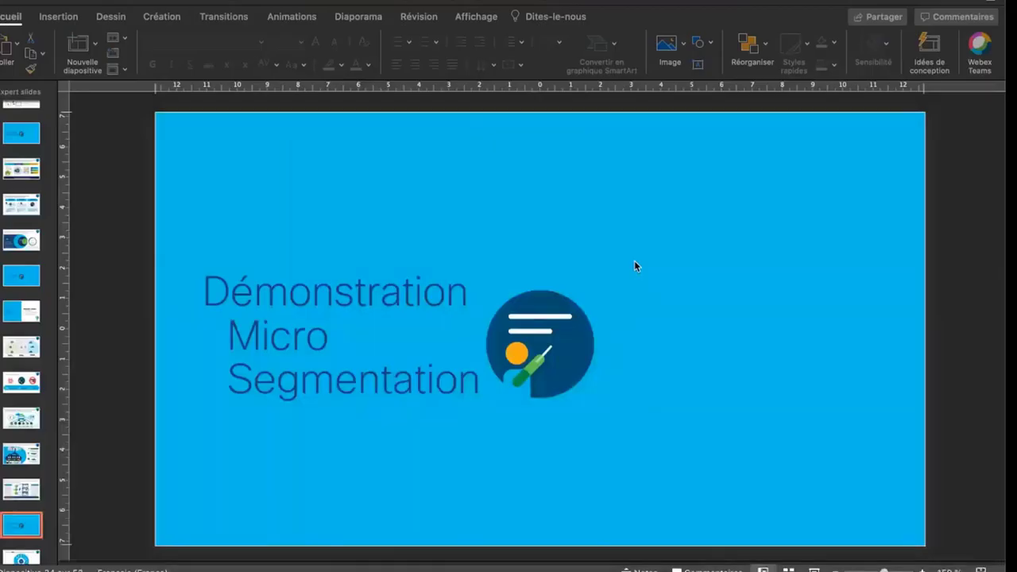
- Select slide 35, the ISE Zero Trust slide, and present it full screen
scroll(27, 487, down, 2)
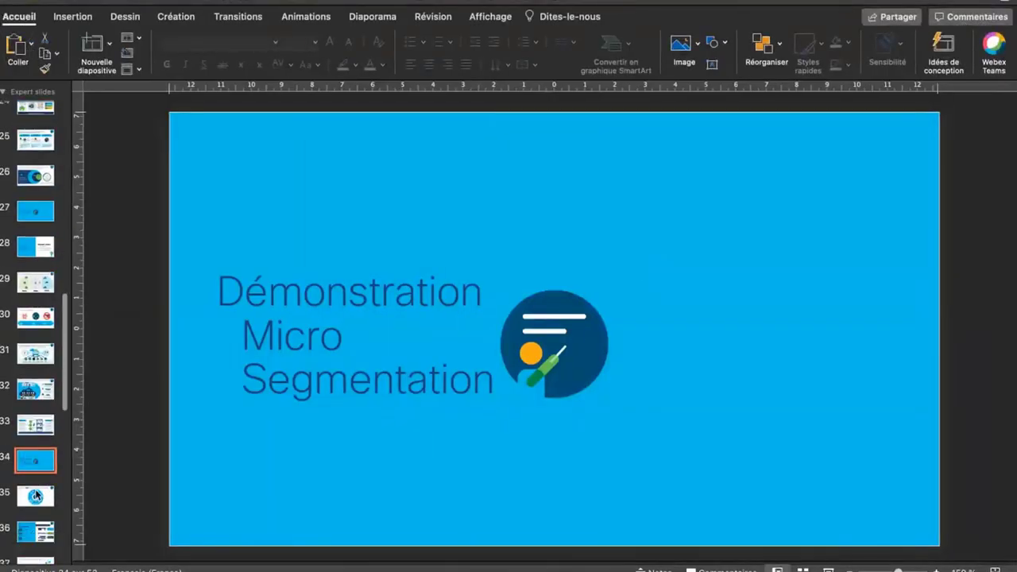
click(35, 495)
scroll(35, 495, down, 4)
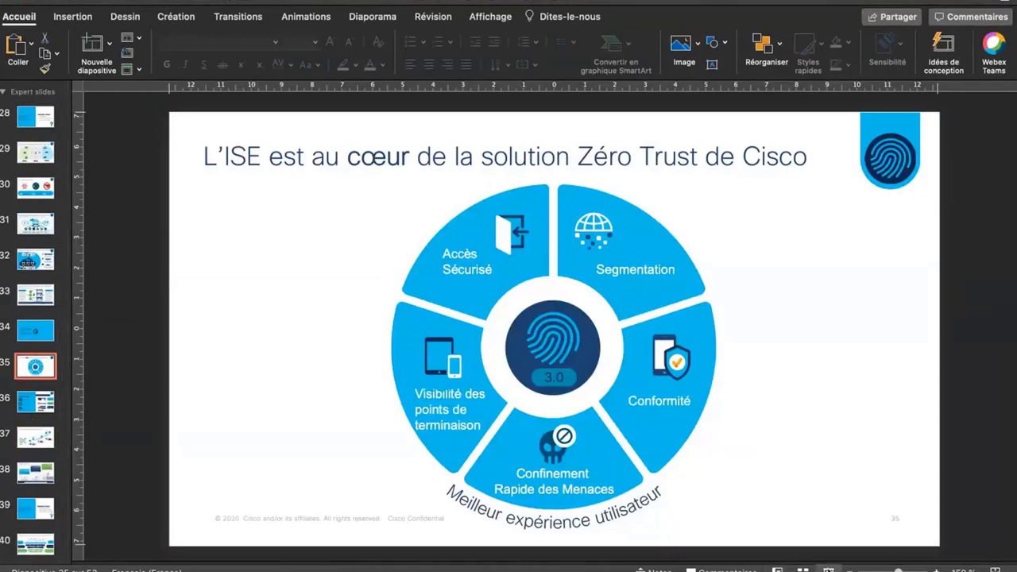
click(828, 569)
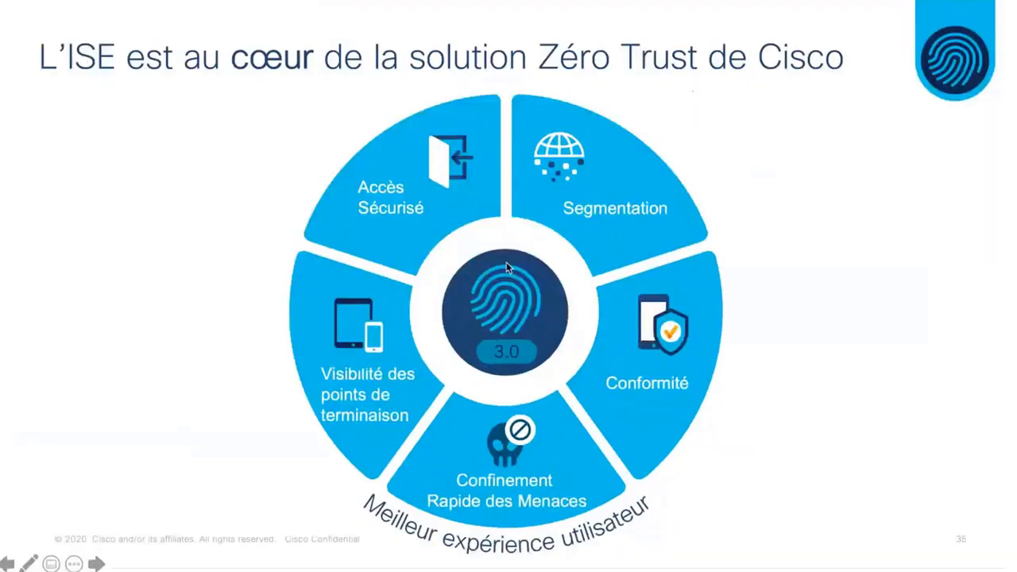